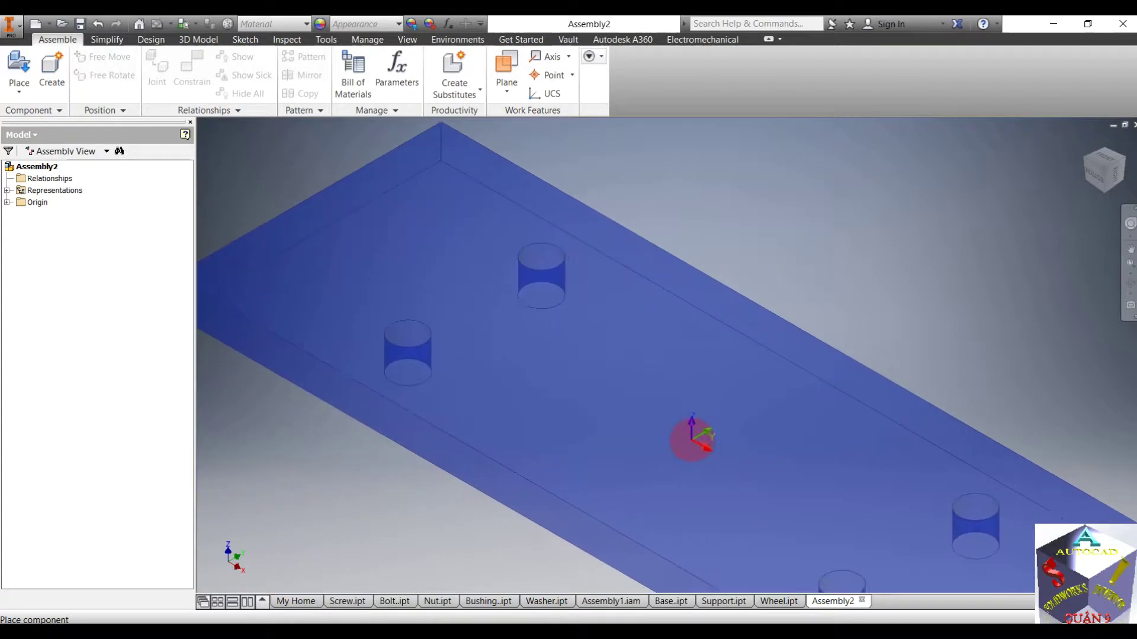
- Place a single instance of the Base part in the empty assembly
{"action": "left_click", "coordinate": [489, 373]}
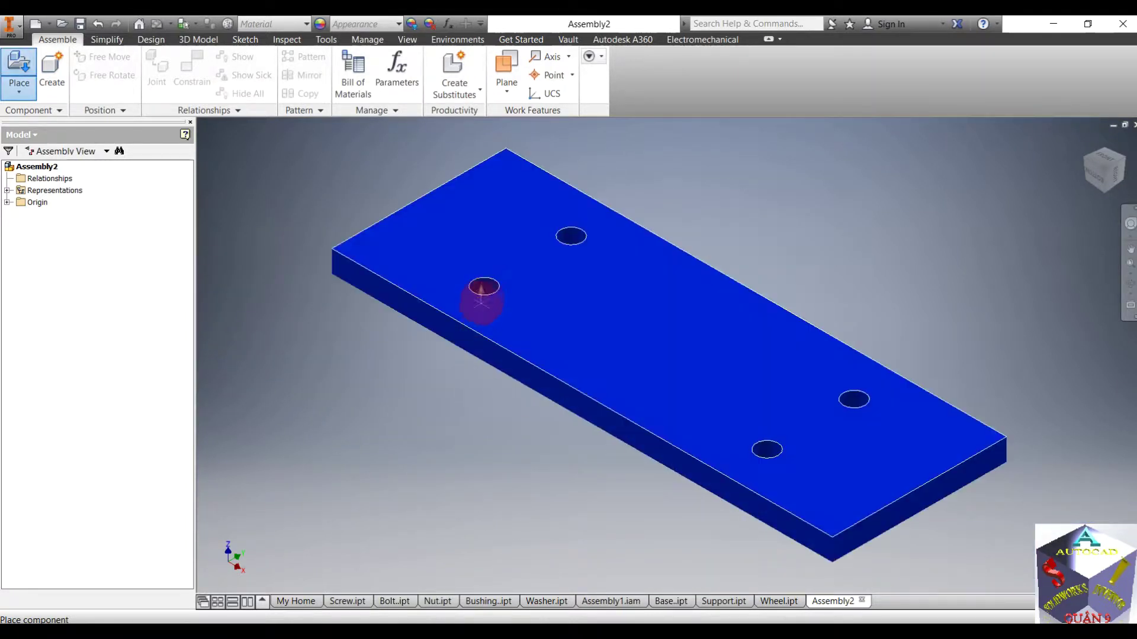
{"action": "right_click", "coordinate": [483, 290]}
{"action": "left_click", "coordinate": [530, 299]}
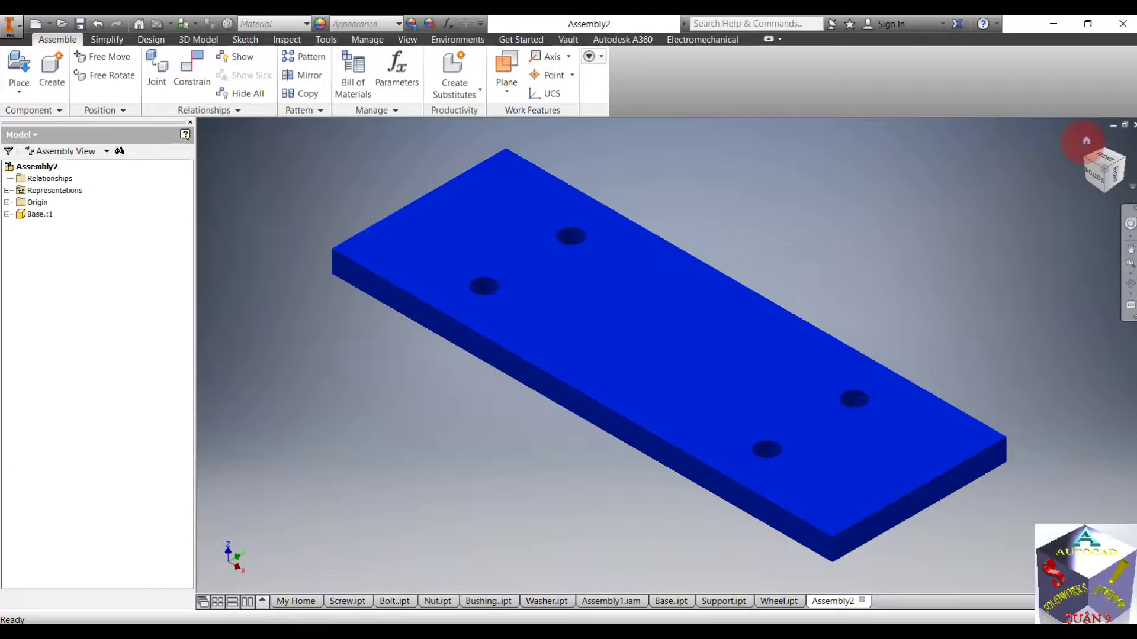
{"action": "scroll", "coordinate": [592, 324], "scroll_direction": "up", "scroll_amount": 1}
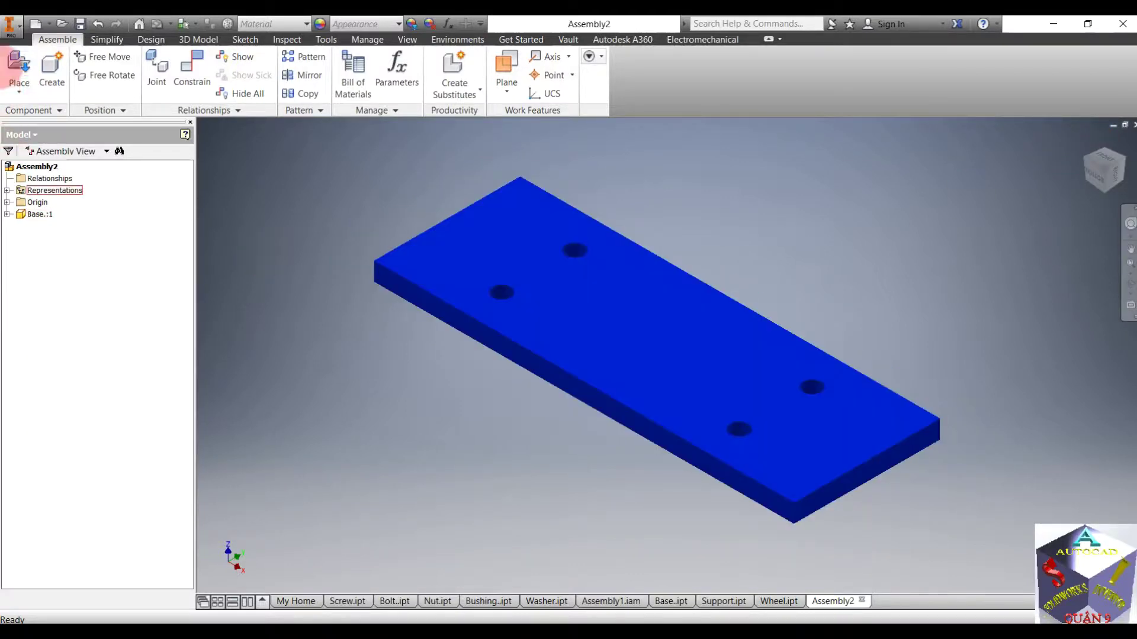
- Insert the Support part from the BAI TAP GIAI INVENTOR folder and place its first instance beside the Base plate
{"action": "key", "text": "p"}
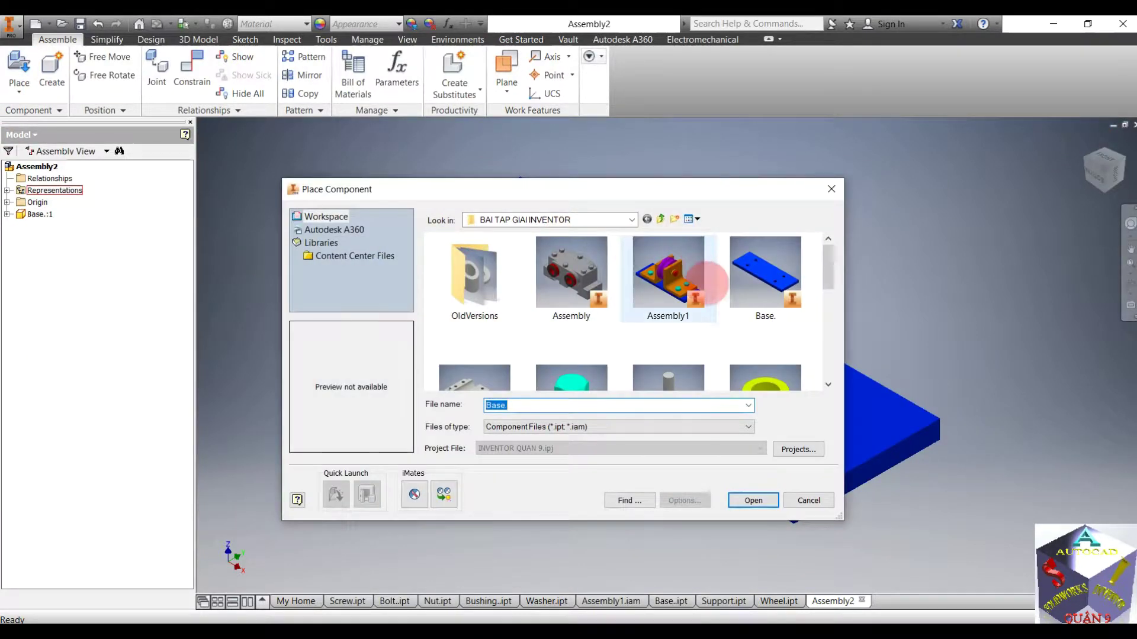
{"action": "scroll", "coordinate": [703, 286], "scroll_direction": "down", "scroll_amount": 3}
{"action": "scroll", "coordinate": [693, 293], "scroll_direction": "down", "scroll_amount": 5}
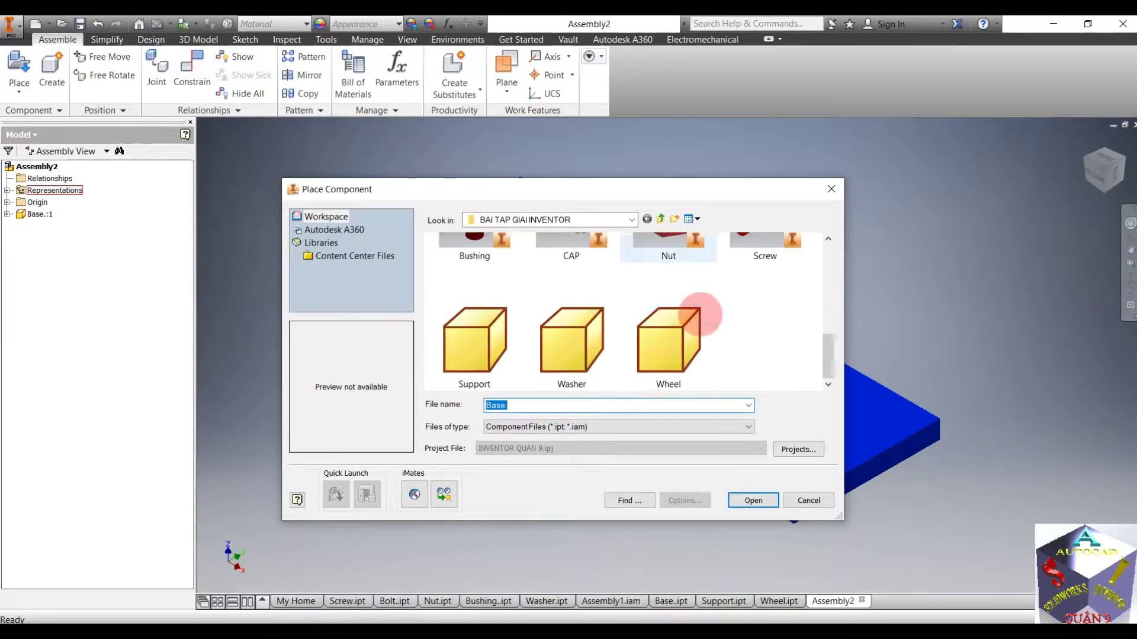
{"action": "left_click", "coordinate": [513, 327]}
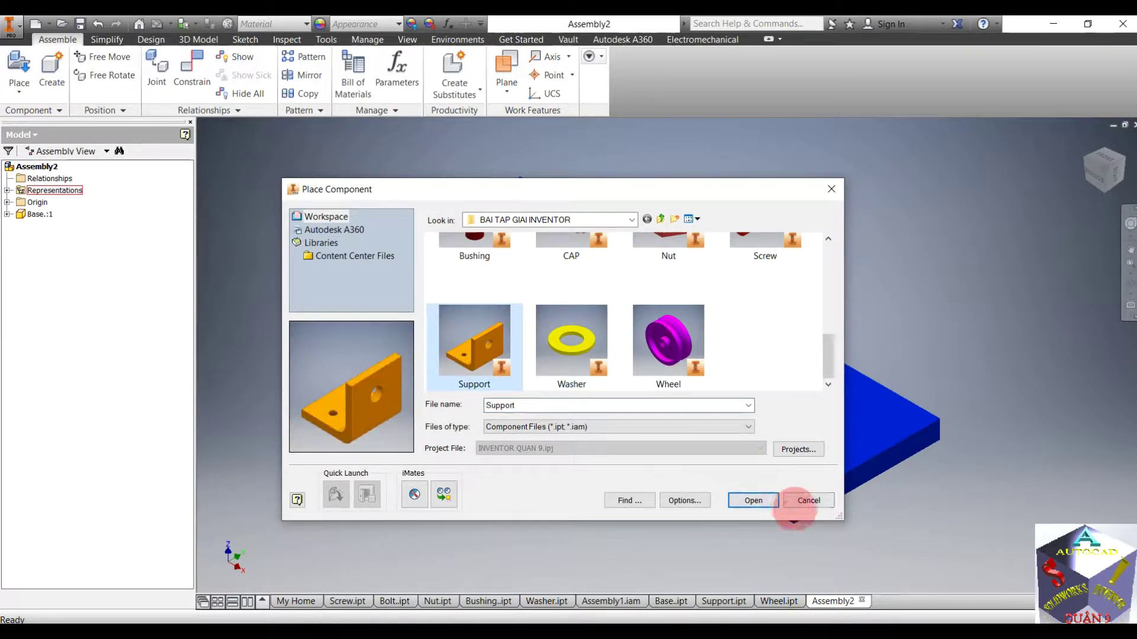
{"action": "left_click", "coordinate": [753, 501]}
{"action": "scroll", "coordinate": [755, 474], "scroll_direction": "up", "scroll_amount": 3}
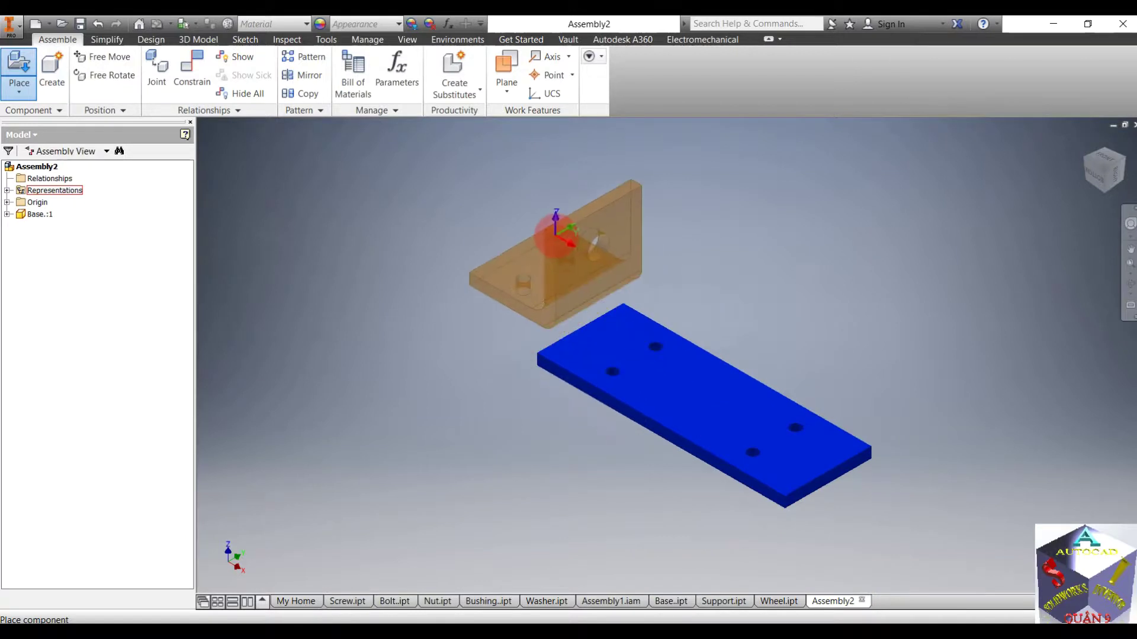
{"action": "left_click", "coordinate": [555, 232]}
- Rotate the second Support instance 180° about Z in two 90° turns, place it on the opposite side, and finish placing
{"action": "right_click", "coordinate": [785, 281]}
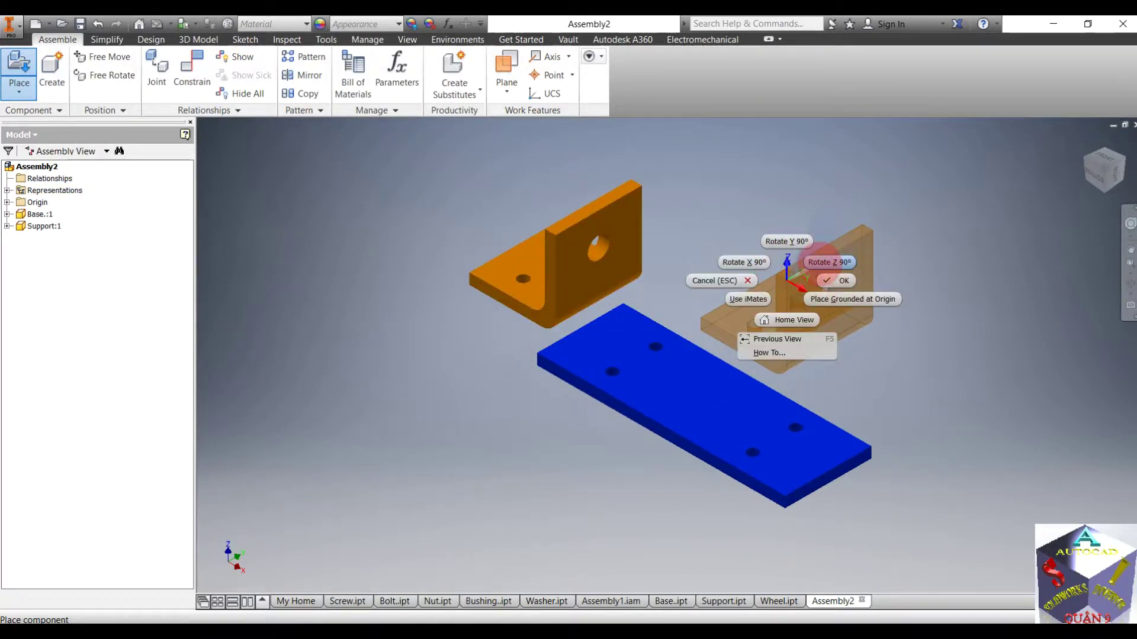
{"action": "left_click", "coordinate": [828, 262]}
{"action": "right_click", "coordinate": [806, 263]}
{"action": "left_click", "coordinate": [844, 244]}
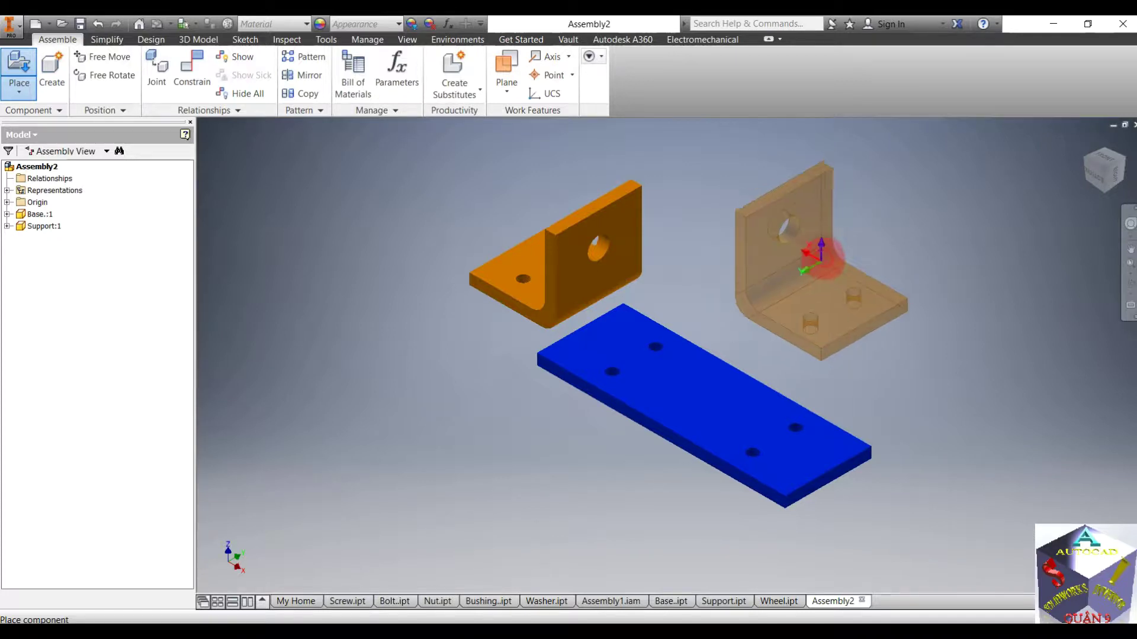
{"action": "left_click", "coordinate": [845, 305]}
{"action": "right_click", "coordinate": [871, 254]}
{"action": "left_click", "coordinate": [918, 259]}
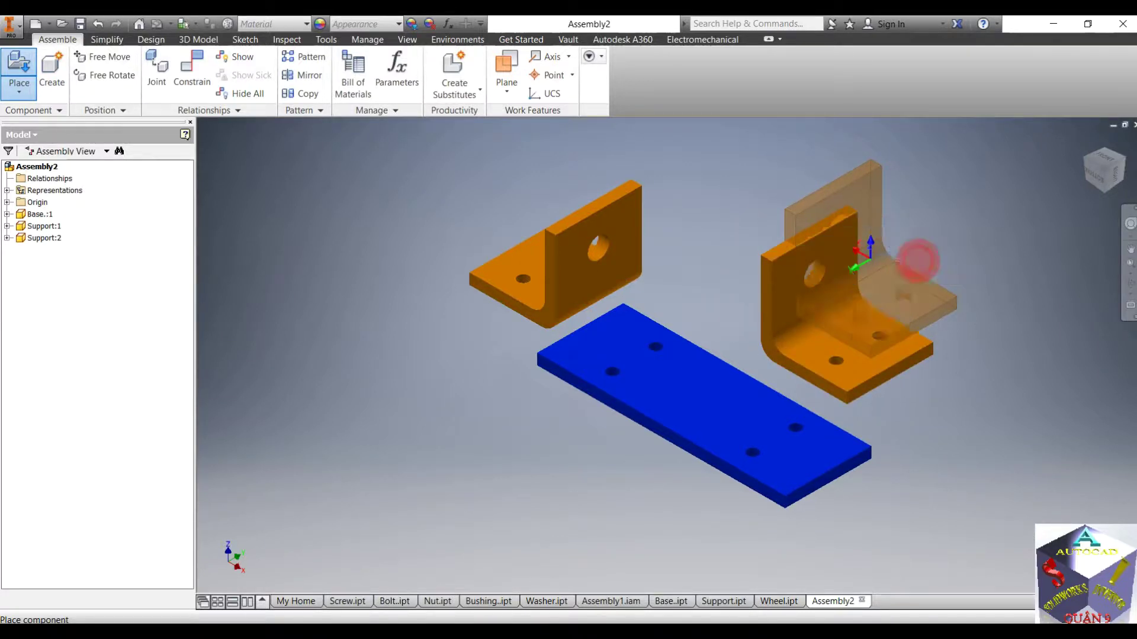
- Add a Planar joint between the center of the first Support's underside and the center of the Base's upper face
{"action": "left_click", "coordinate": [156, 65]}
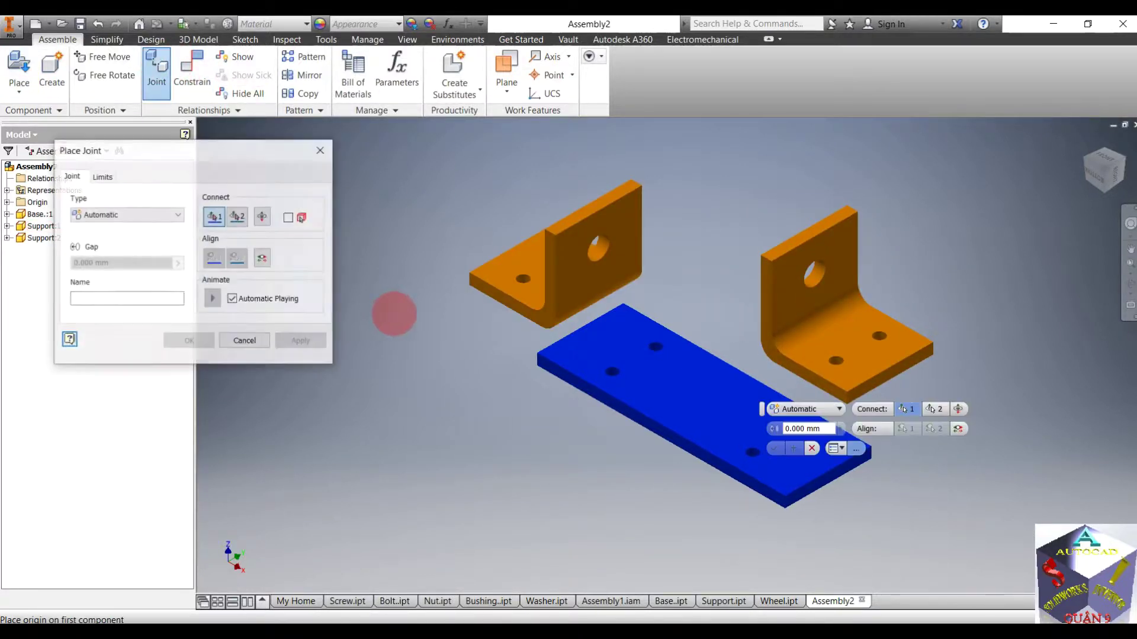
{"action": "middle_click_drag", "start_coordinate": [518, 360], "coordinate": [531, 309], "text": "shift"}
{"action": "left_click", "coordinate": [520, 376]}
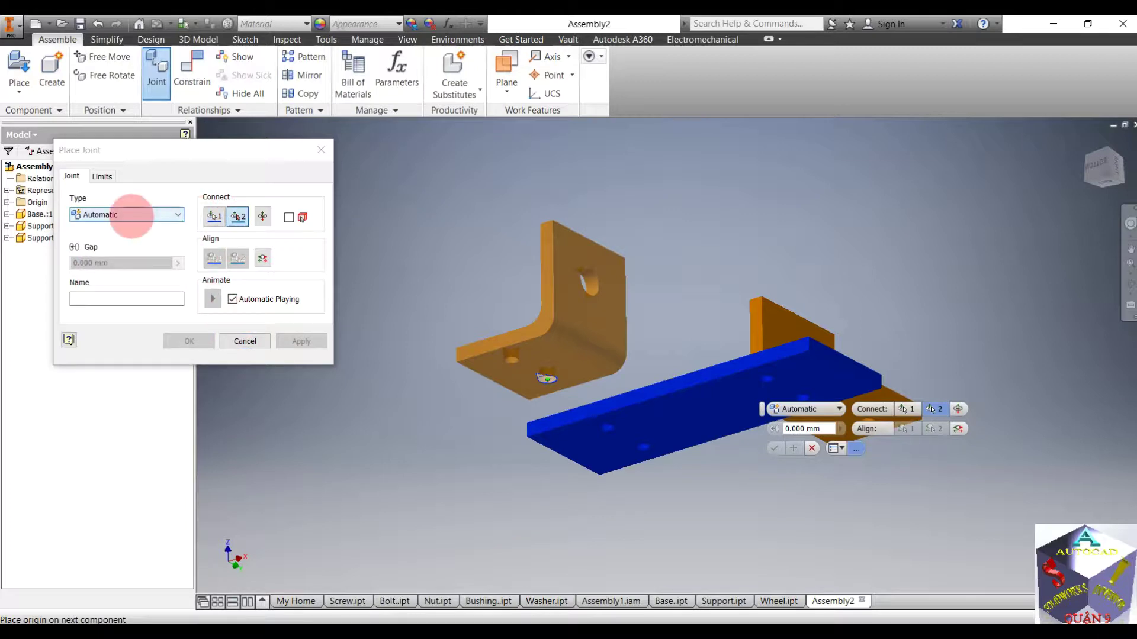
{"action": "left_click", "coordinate": [214, 217]}
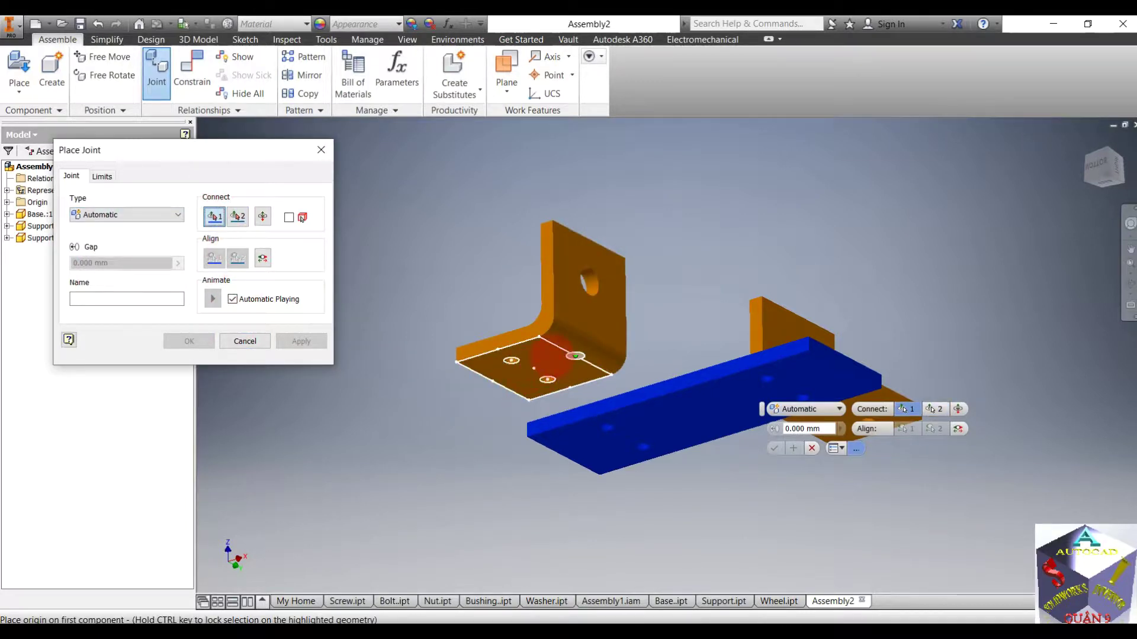
{"action": "left_click", "coordinate": [534, 368]}
{"action": "middle_click_drag", "start_coordinate": [488, 278], "coordinate": [482, 325], "text": "shift"}
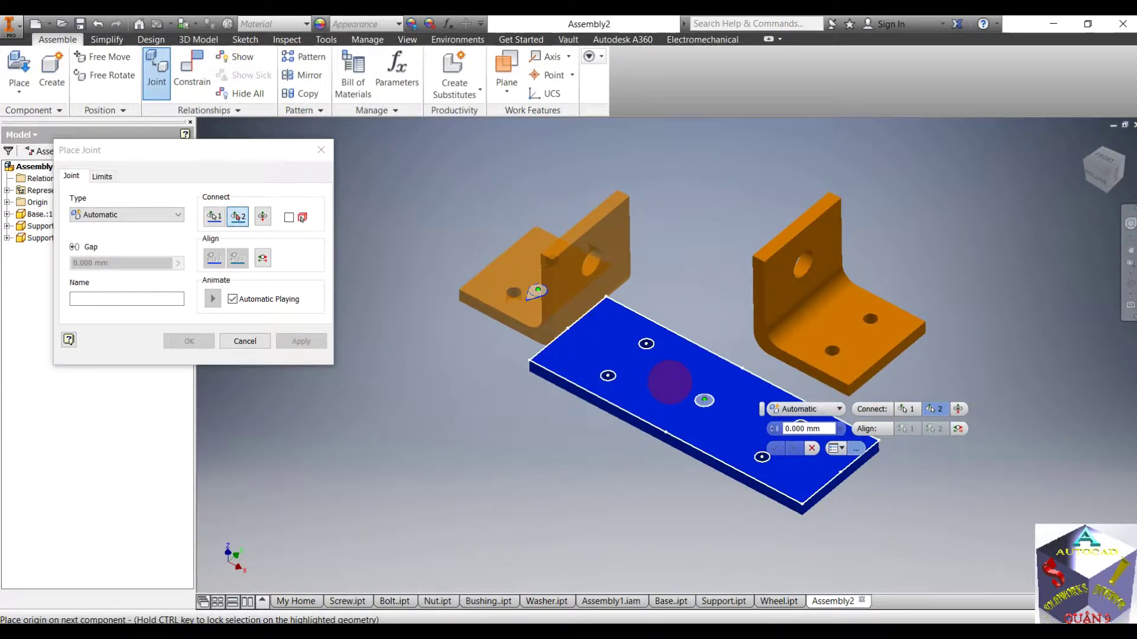
{"action": "left_click", "coordinate": [670, 382]}
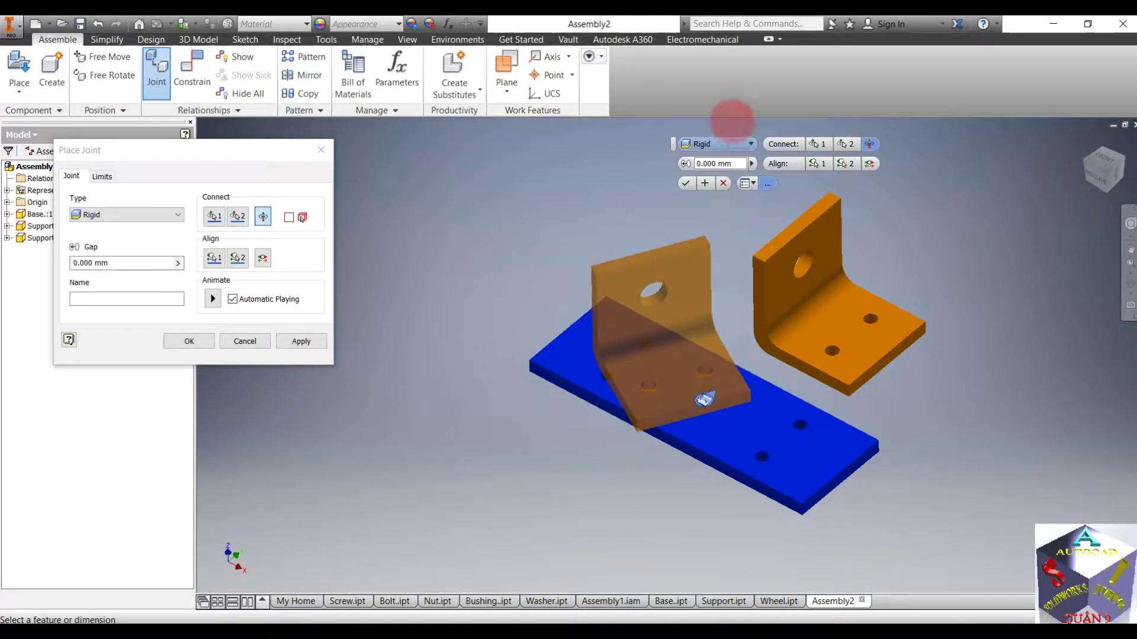
{"action": "left_click", "coordinate": [734, 144]}
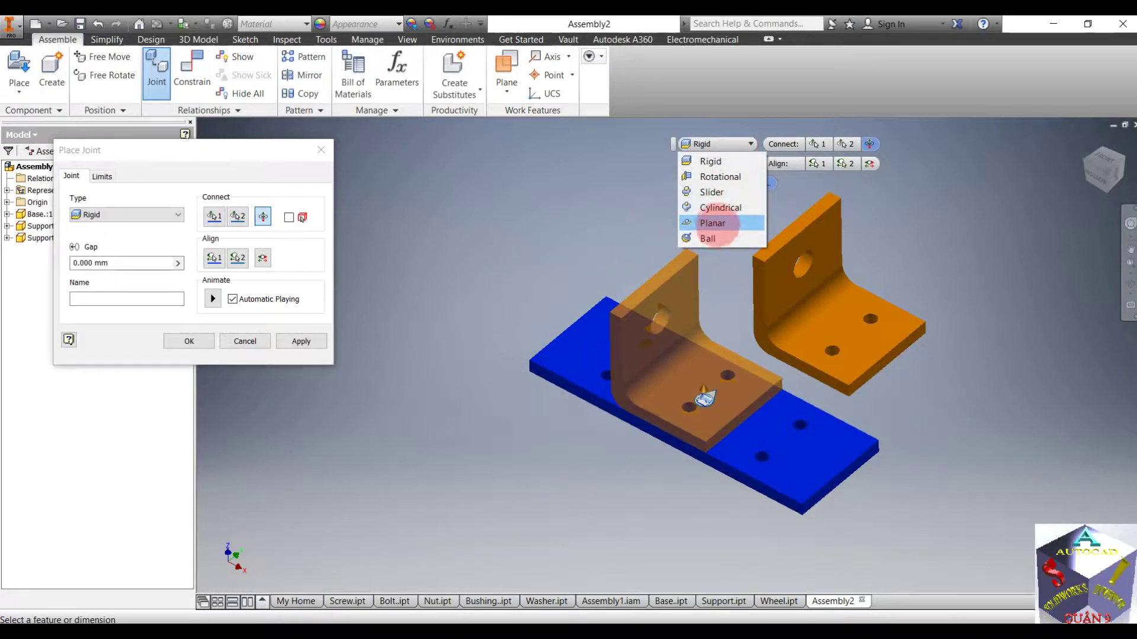
{"action": "left_click", "coordinate": [713, 223]}
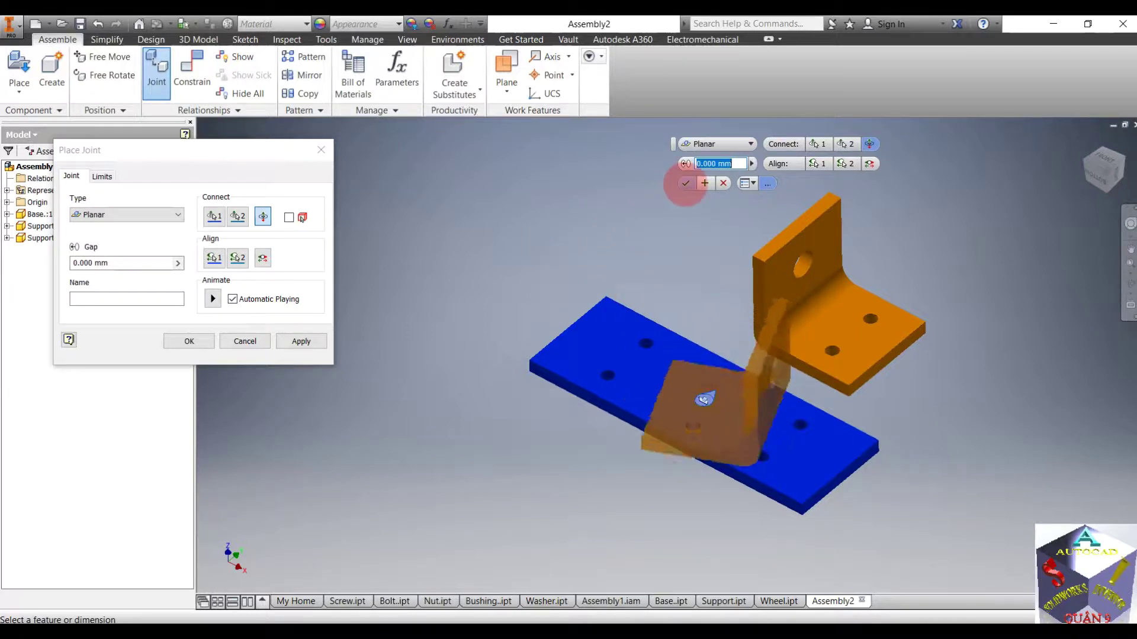
{"action": "left_click", "coordinate": [685, 183]}
{"action": "left_click", "coordinate": [157, 68]}
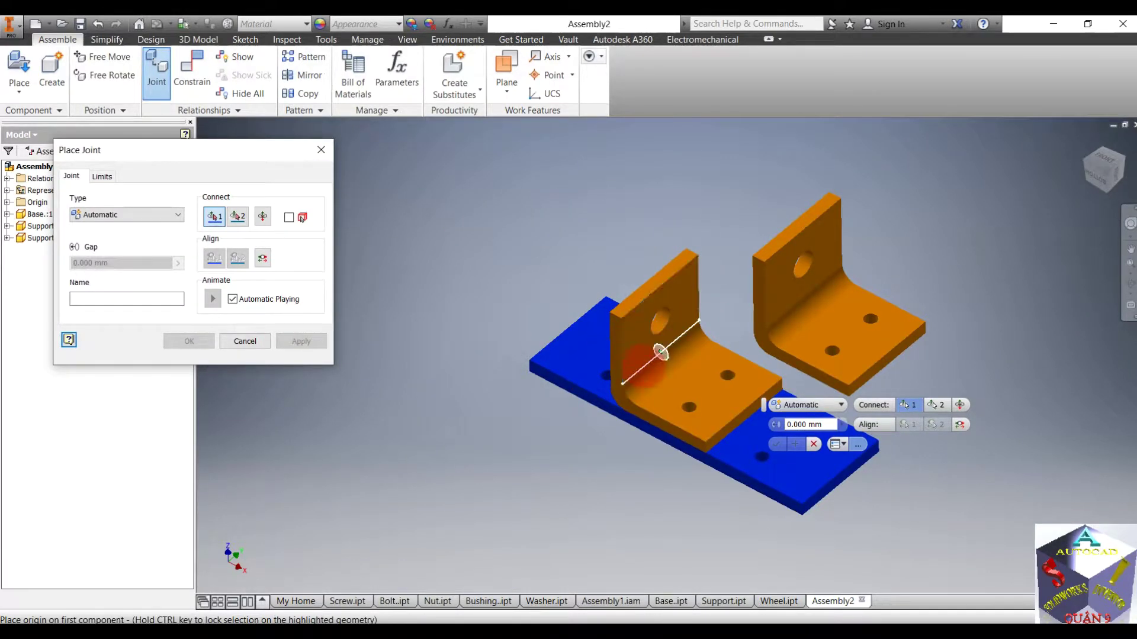
{"action": "middle_click_drag", "start_coordinate": [611, 389], "coordinate": [546, 371], "text": "shift"}
{"action": "left_click", "coordinate": [245, 342]}
- Slide the first Support toward the free end of the Base plate and ground the Base component
{"action": "mouse_move", "coordinate": [628, 370]}
{"action": "left_mouse_down"}
{"action": "mouse_move", "coordinate": [525, 287]}
{"action": "mouse_move", "coordinate": [456, 254]}
{"action": "mouse_move", "coordinate": [382, 253]}
{"action": "mouse_move", "coordinate": [399, 312]}
{"action": "mouse_move", "coordinate": [407, 256]}
{"action": "mouse_move", "coordinate": [399, 357]}
{"action": "mouse_move", "coordinate": [203, 253]}
{"action": "mouse_move", "coordinate": [106, 236]}
{"action": "left_mouse_up"}
{"action": "left_click", "coordinate": [40, 214]}
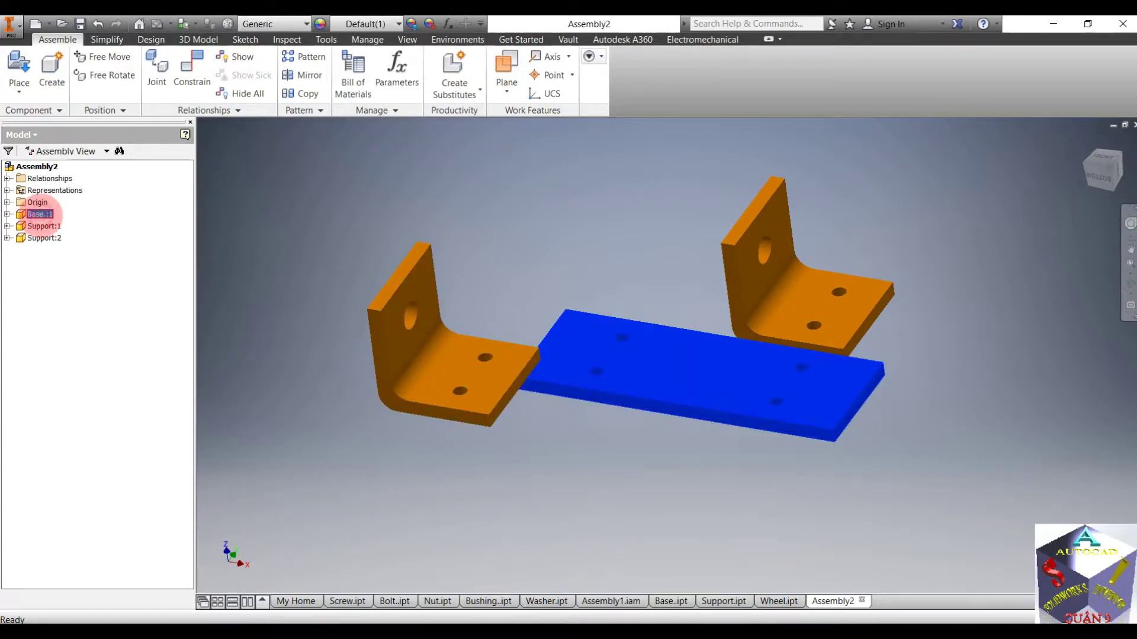
{"action": "right_click", "coordinate": [42, 214]}
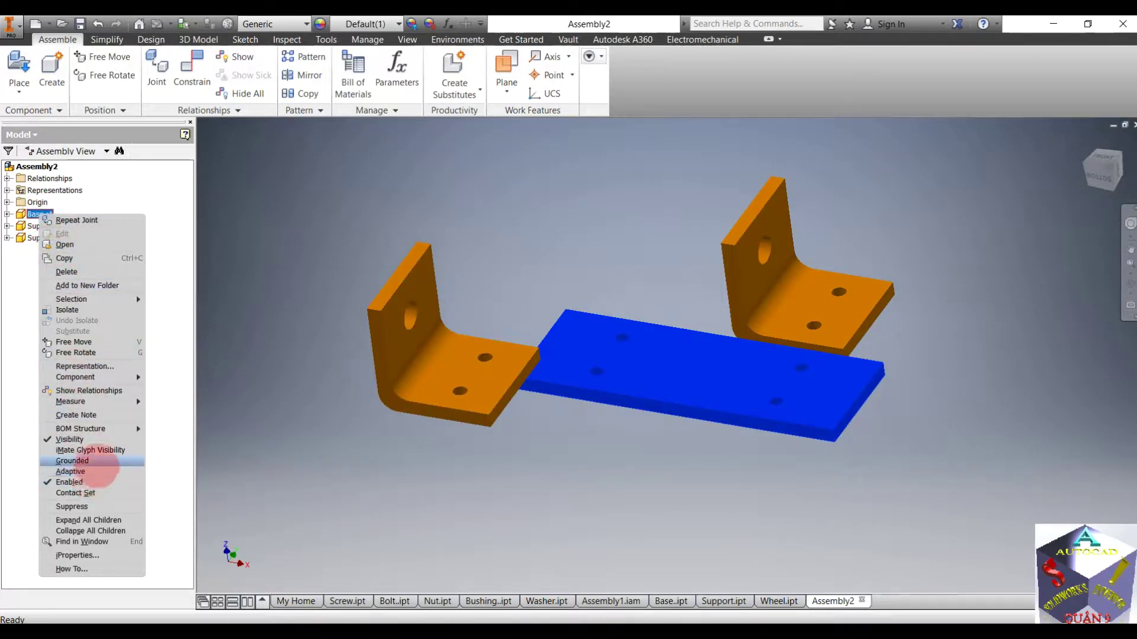
{"action": "left_click", "coordinate": [97, 461]}
- Add a Cylindrical joint between an underside hole of the first Support and the front hole at the near end of the Base
{"action": "left_click", "coordinate": [1086, 141]}
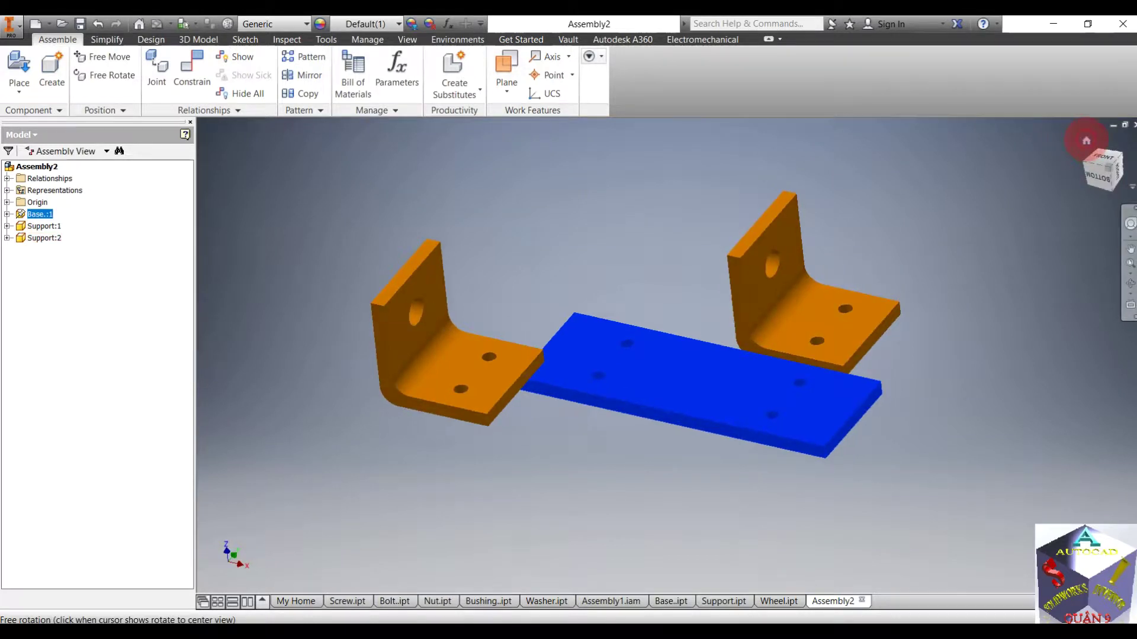
{"action": "left_click", "coordinate": [158, 70]}
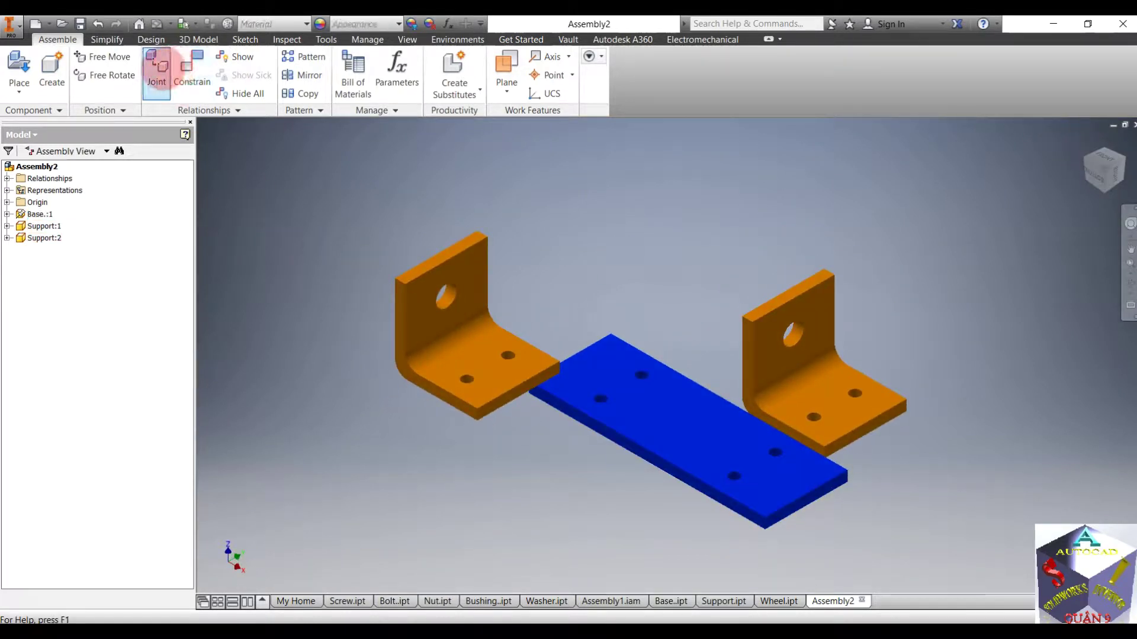
{"action": "middle_click_drag", "start_coordinate": [368, 382], "coordinate": [378, 301], "text": "shift"}
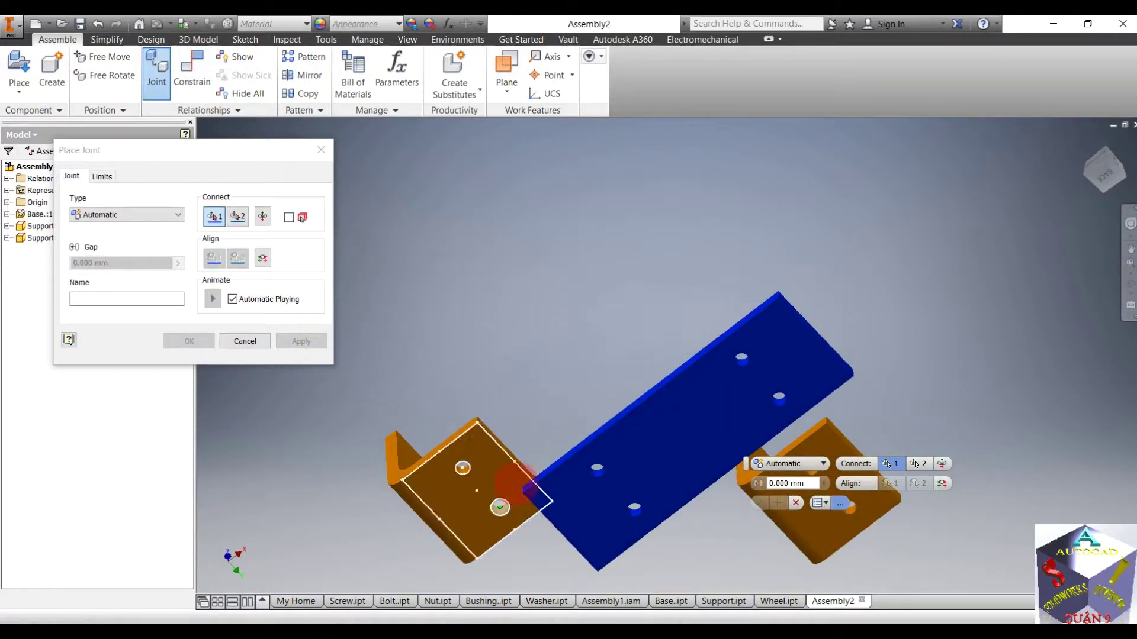
{"action": "scroll", "coordinate": [550, 542], "scroll_direction": "down", "scroll_amount": 3}
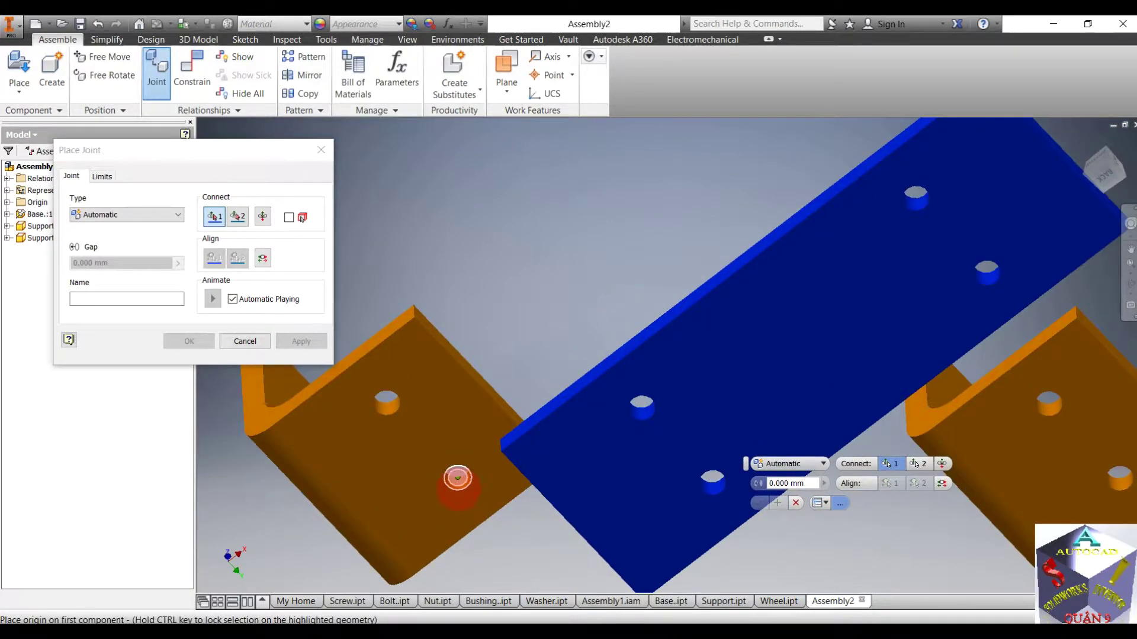
{"action": "left_click", "coordinate": [457, 477]}
{"action": "scroll", "coordinate": [602, 284], "scroll_direction": "up", "scroll_amount": 3}
{"action": "middle_click_drag", "start_coordinate": [604, 279], "coordinate": [624, 373], "text": "shift"}
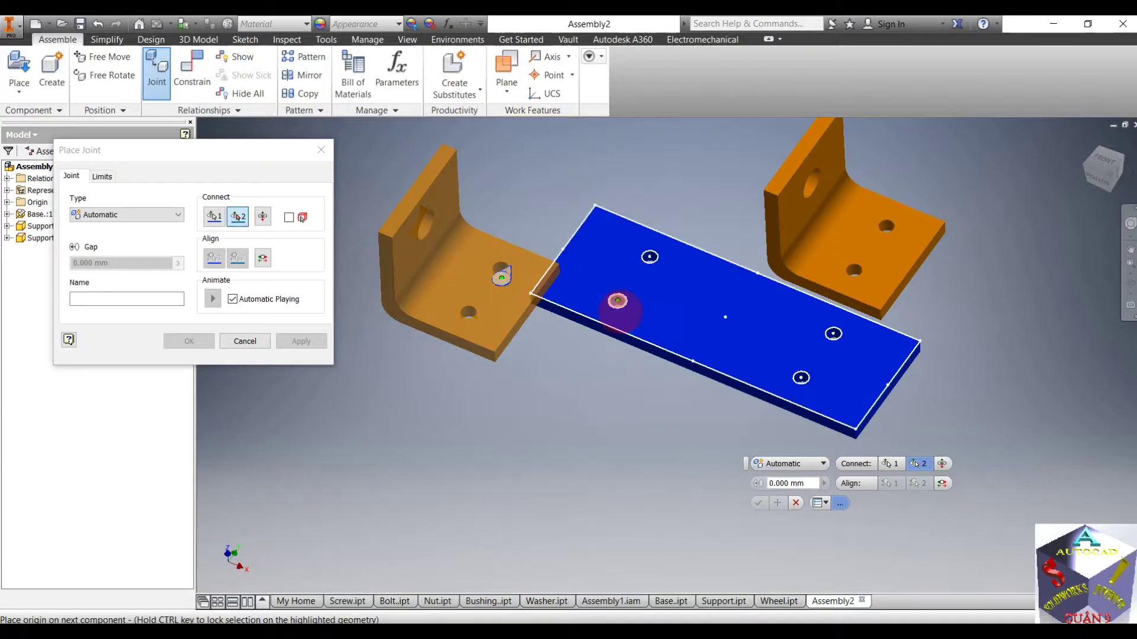
{"action": "left_click", "coordinate": [617, 300]}
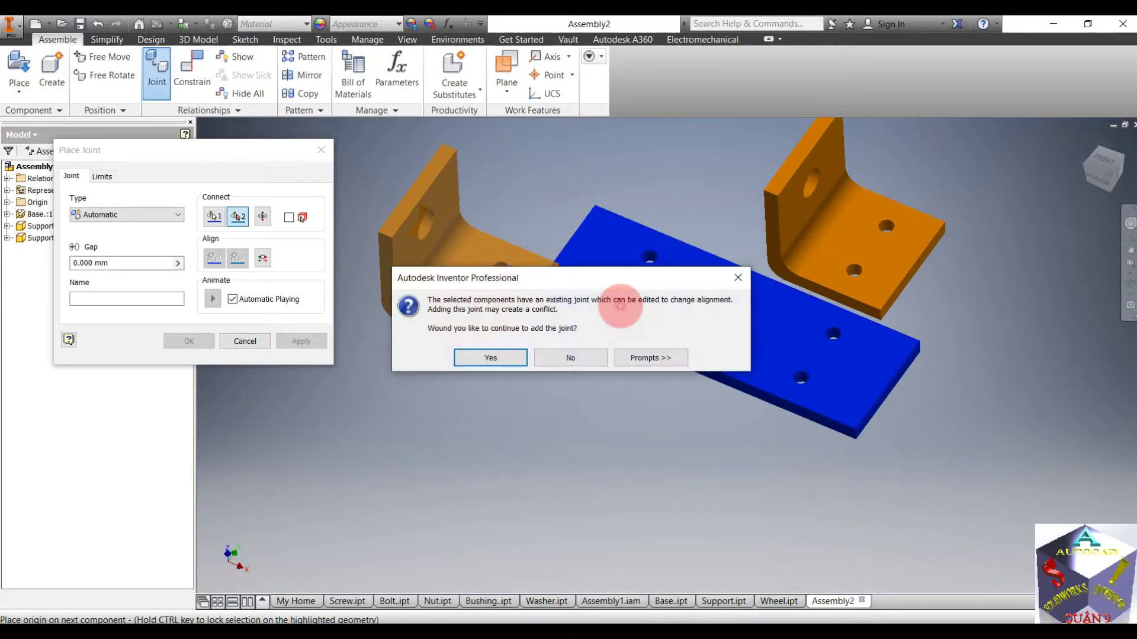
{"action": "left_click", "coordinate": [490, 358]}
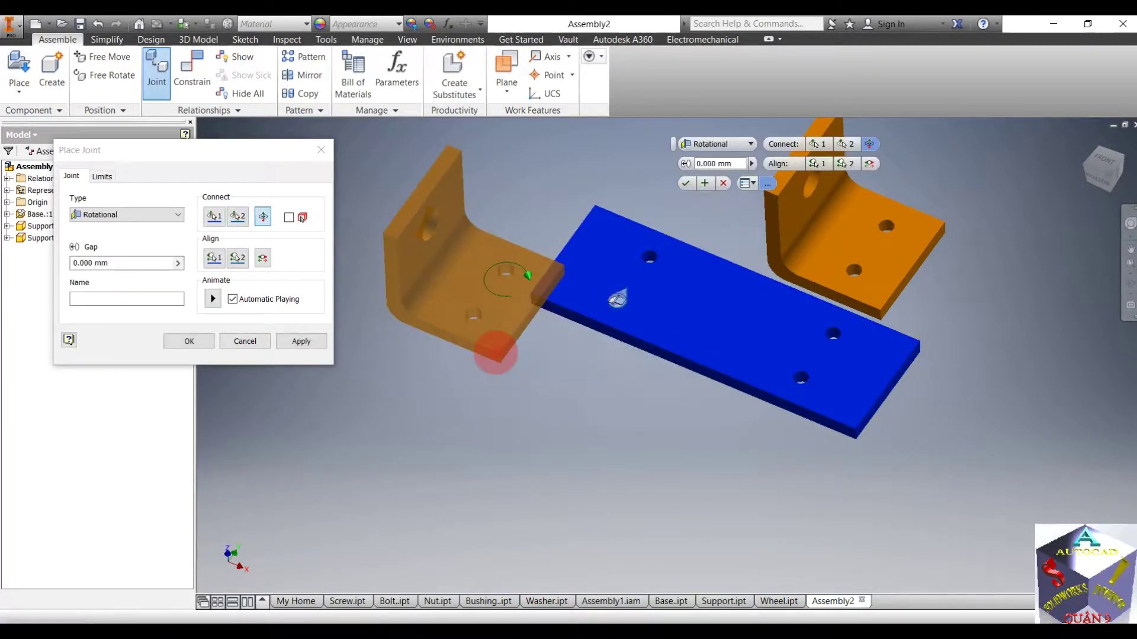
{"action": "left_click", "coordinate": [702, 143]}
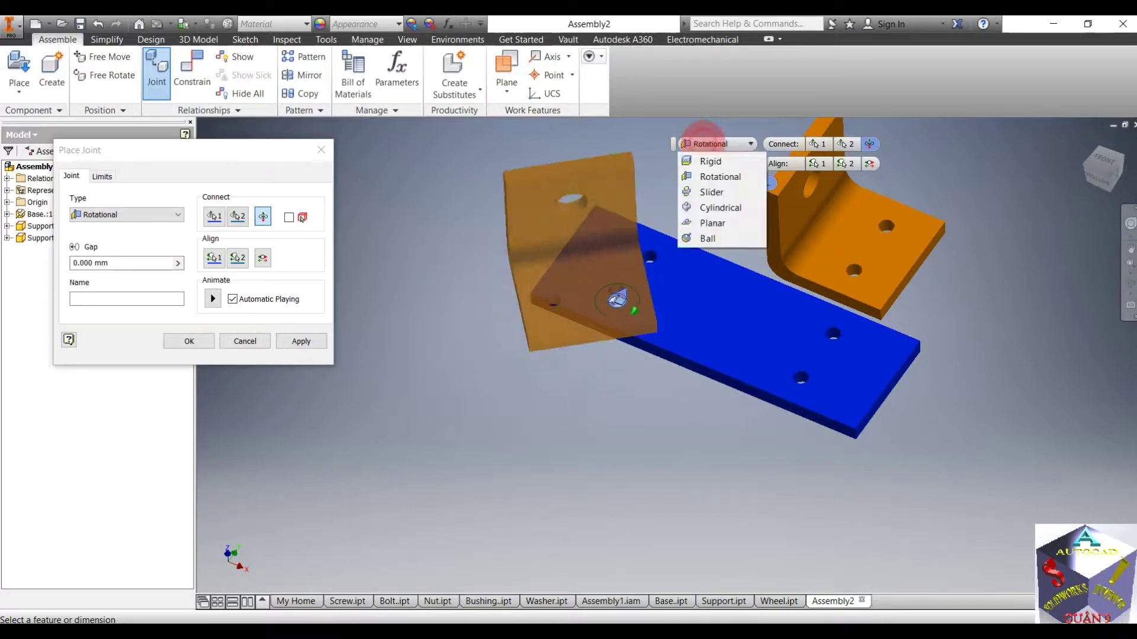
{"action": "left_click", "coordinate": [713, 207]}
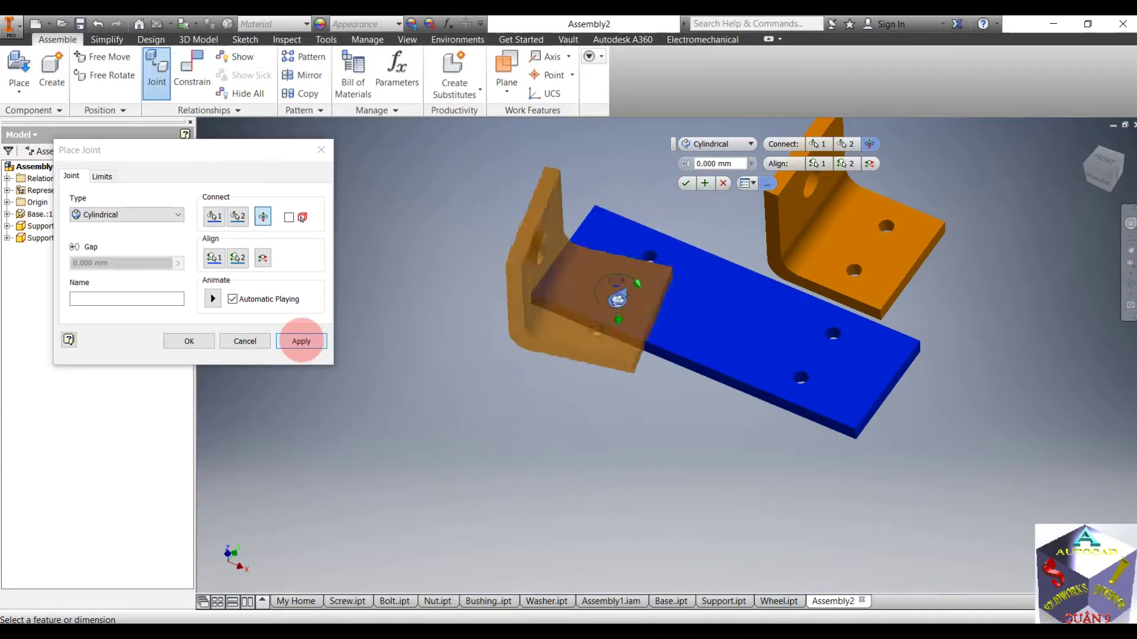
{"action": "left_click", "coordinate": [301, 341]}
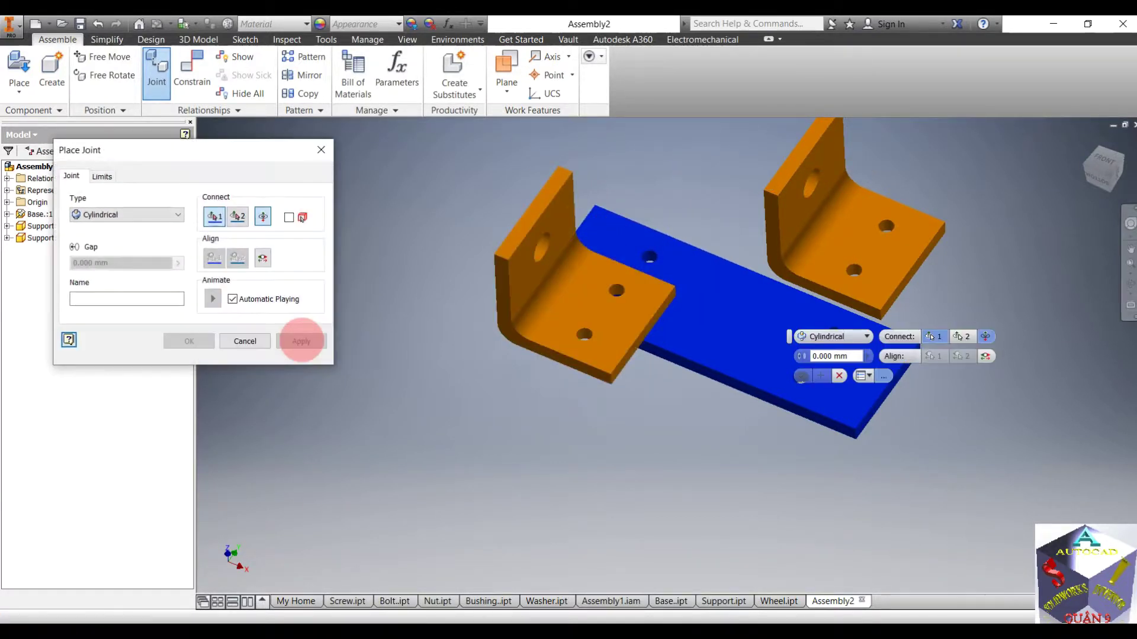
- Add a Cylindrical joint between the first Support's other underside hole and the rear hole at the same end of the Base
{"action": "middle_click_drag", "start_coordinate": [560, 383], "coordinate": [561, 292], "text": "shift"}
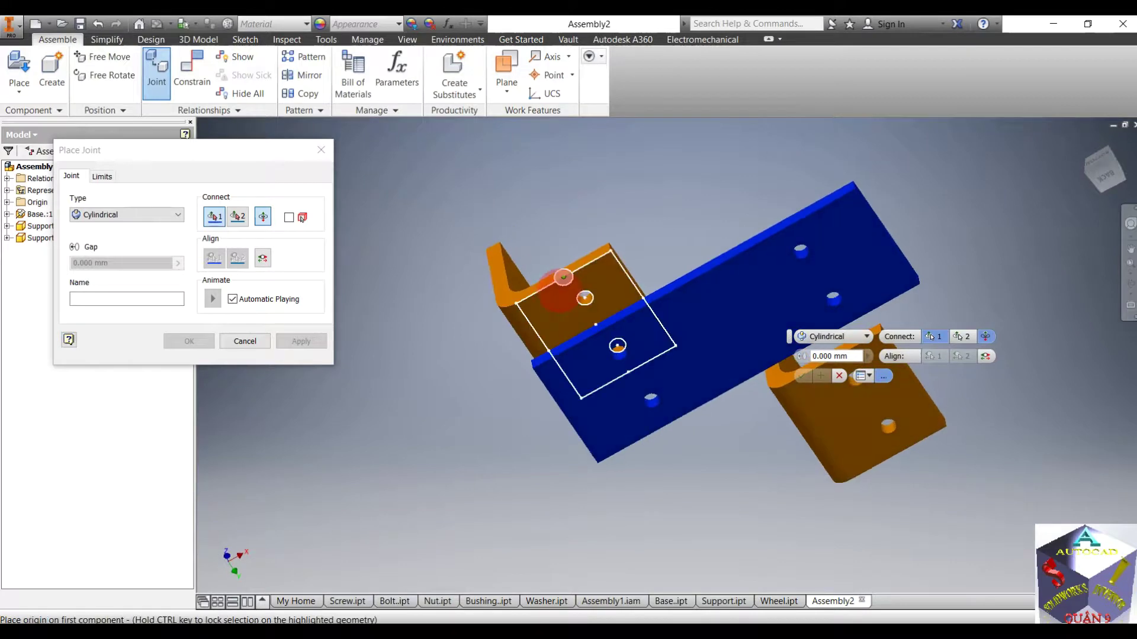
{"action": "scroll", "coordinate": [585, 298], "scroll_direction": "up", "scroll_amount": 5}
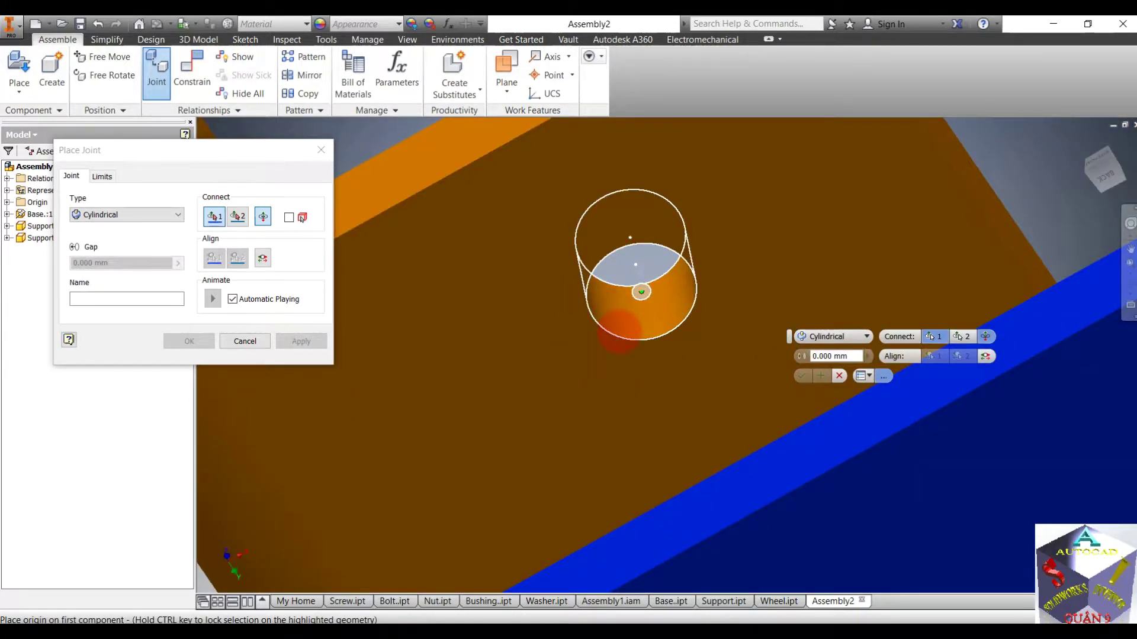
{"action": "scroll", "coordinate": [619, 329], "scroll_direction": "down", "scroll_amount": 2}
{"action": "left_click", "coordinate": [619, 328]}
{"action": "scroll", "coordinate": [619, 329], "scroll_direction": "down", "scroll_amount": 3}
{"action": "middle_click_drag", "start_coordinate": [638, 246], "coordinate": [647, 330], "text": "shift"}
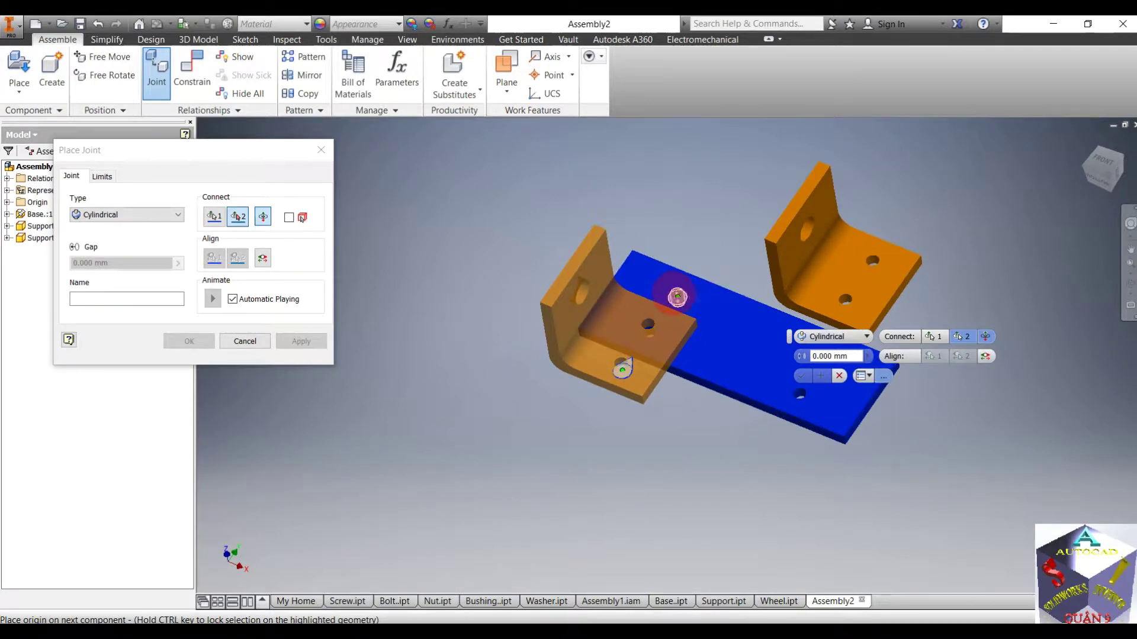
{"action": "scroll", "coordinate": [678, 296], "scroll_direction": "up", "scroll_amount": 5}
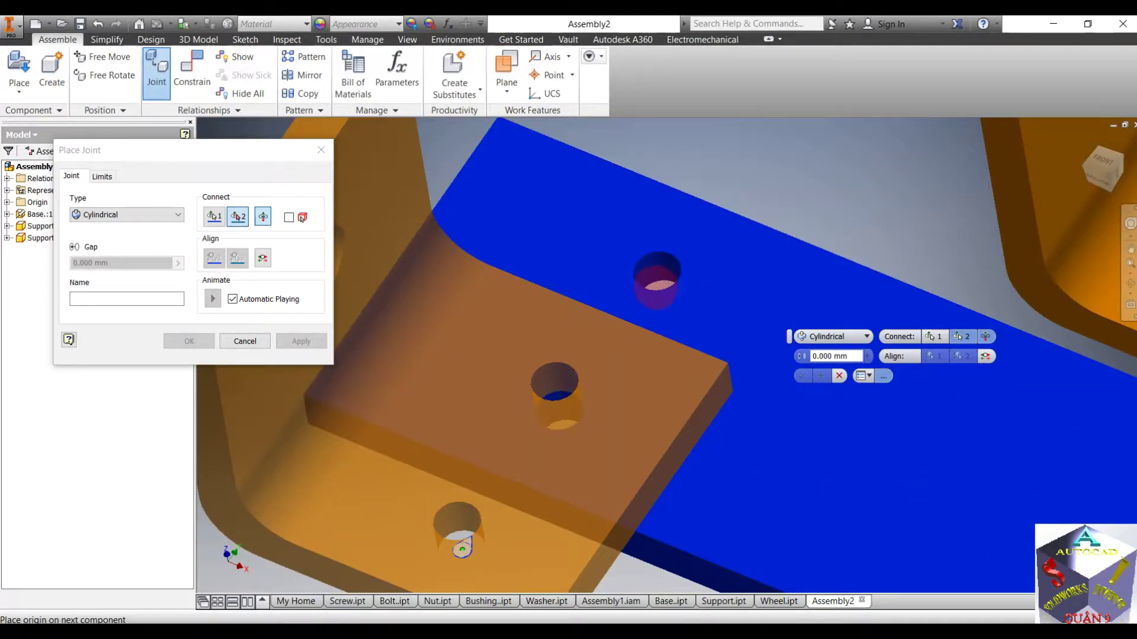
{"action": "left_click", "coordinate": [639, 262]}
{"action": "left_click", "coordinate": [498, 355]}
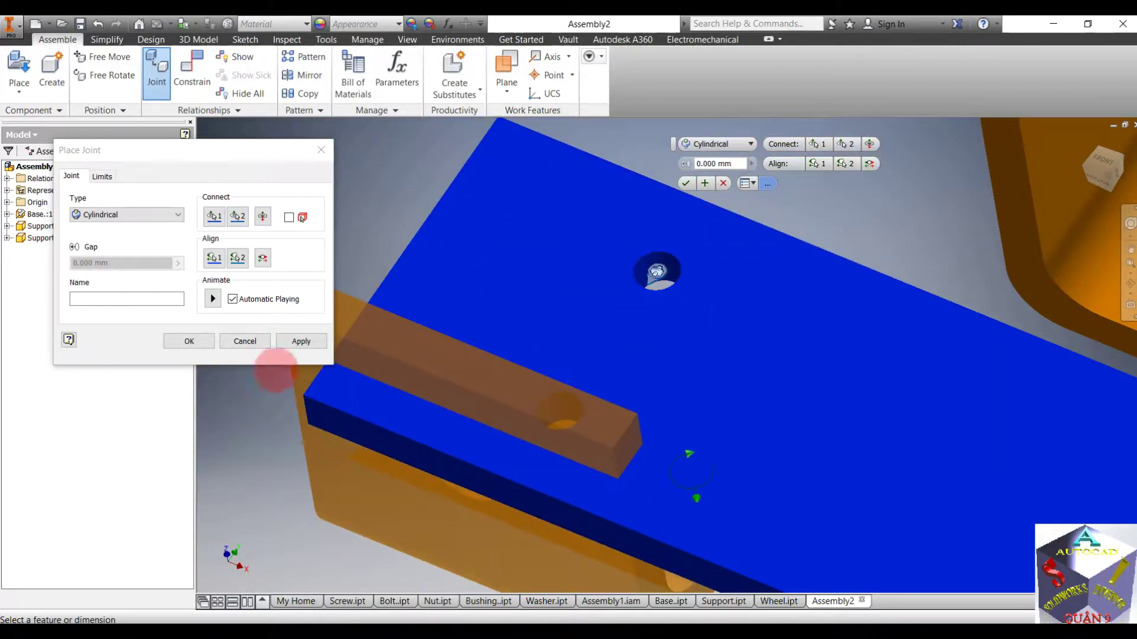
{"action": "left_click", "coordinate": [301, 341]}
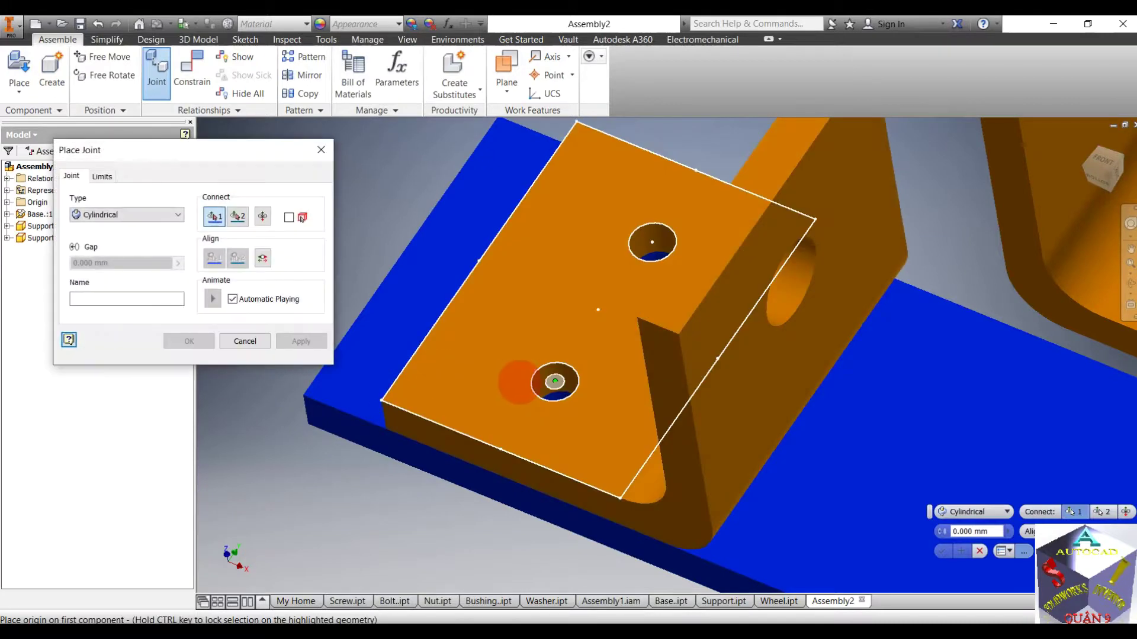
{"action": "scroll", "coordinate": [520, 382], "scroll_direction": "down", "scroll_amount": 3}
{"action": "middle_click_drag", "start_coordinate": [520, 372], "coordinate": [547, 380], "text": "shift"}
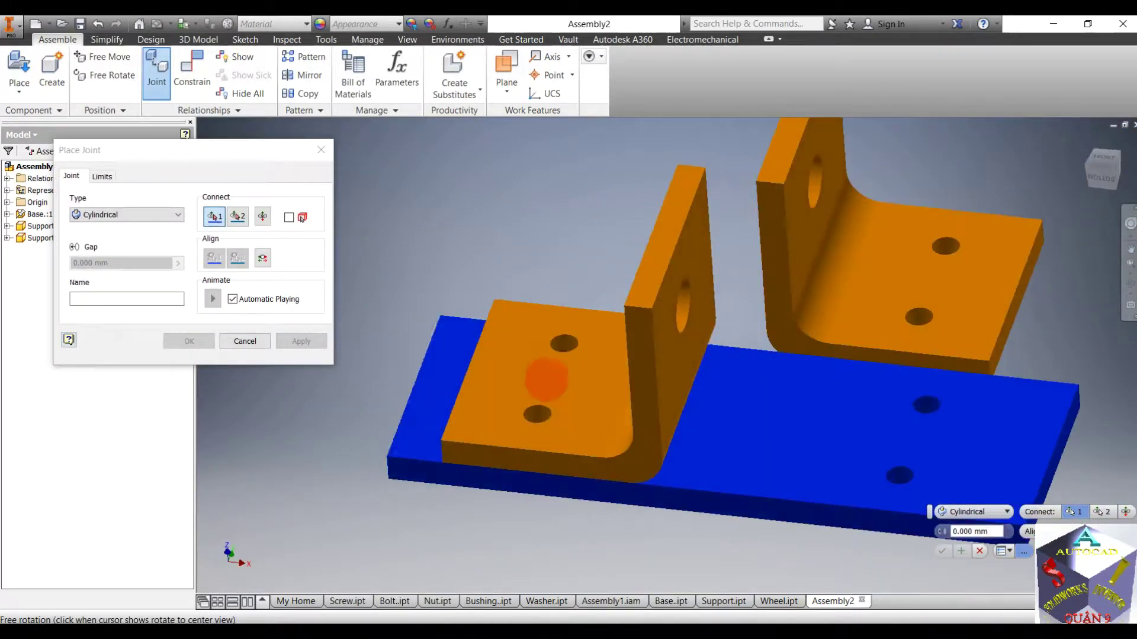
{"action": "left_click", "coordinate": [245, 341]}
- Try to move the first Support on the Base to check its remaining freedom
{"action": "scroll", "coordinate": [444, 349], "scroll_direction": "down", "scroll_amount": 3}
{"action": "left_click_drag", "start_coordinate": [489, 356], "coordinate": [447, 352]}
{"action": "left_click", "coordinate": [373, 302]}
- Add a Planar joint between the center of the second Support's underside and the center of the Base's upper face
{"action": "left_click", "coordinate": [159, 65]}
{"action": "middle_click_drag", "start_coordinate": [655, 482], "coordinate": [620, 395], "text": "shift"}
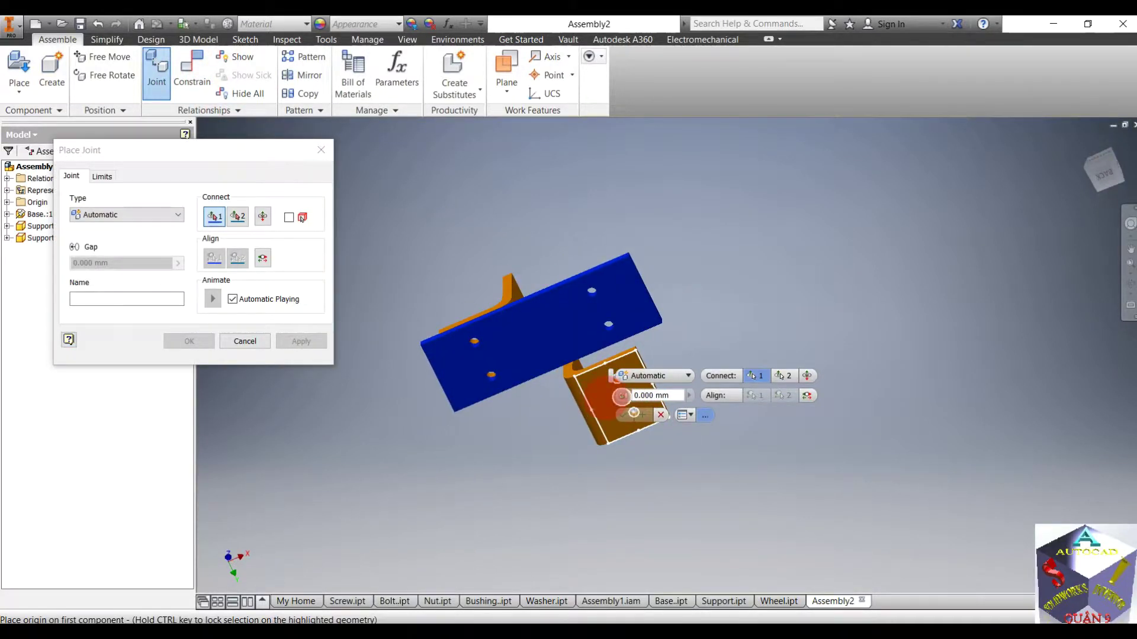
{"action": "scroll", "coordinate": [620, 396], "scroll_direction": "down", "scroll_amount": 5}
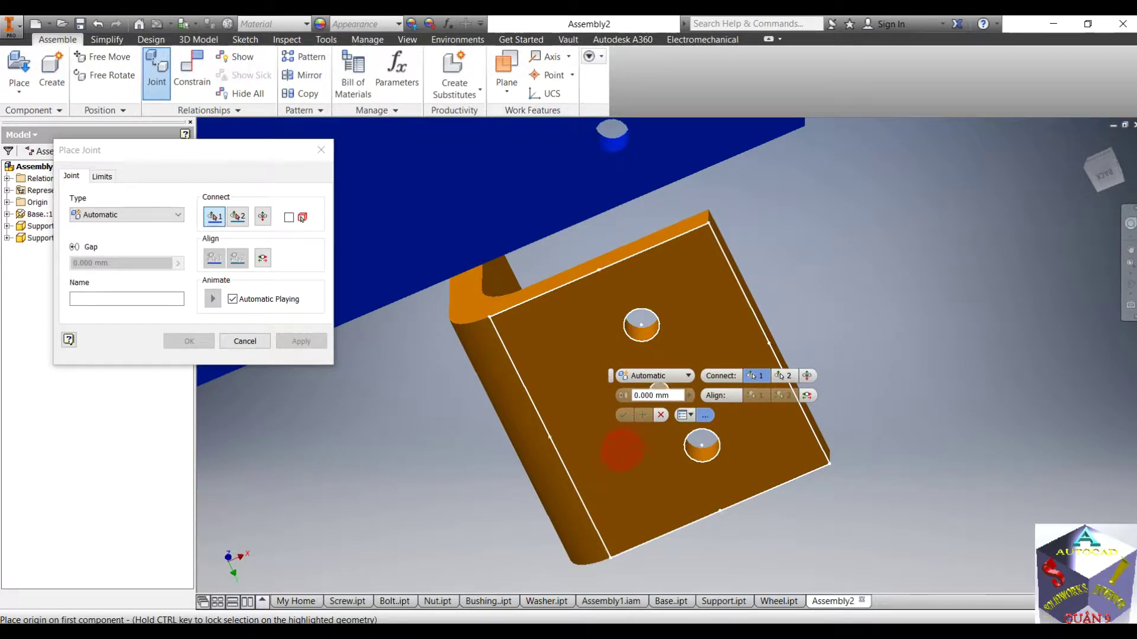
{"action": "left_click", "coordinate": [621, 441]}
{"action": "scroll", "coordinate": [618, 436], "scroll_direction": "up", "scroll_amount": 5}
{"action": "middle_click_drag", "start_coordinate": [616, 431], "coordinate": [557, 507], "text": "shift"}
{"action": "left_click", "coordinate": [571, 421]}
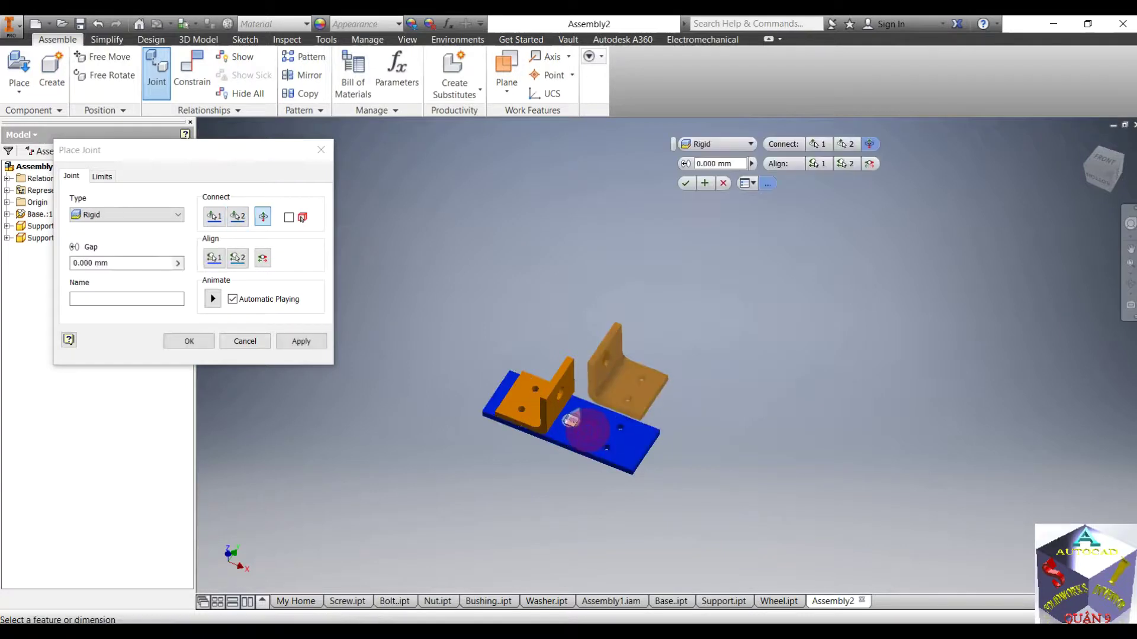
{"action": "left_click", "coordinate": [722, 144]}
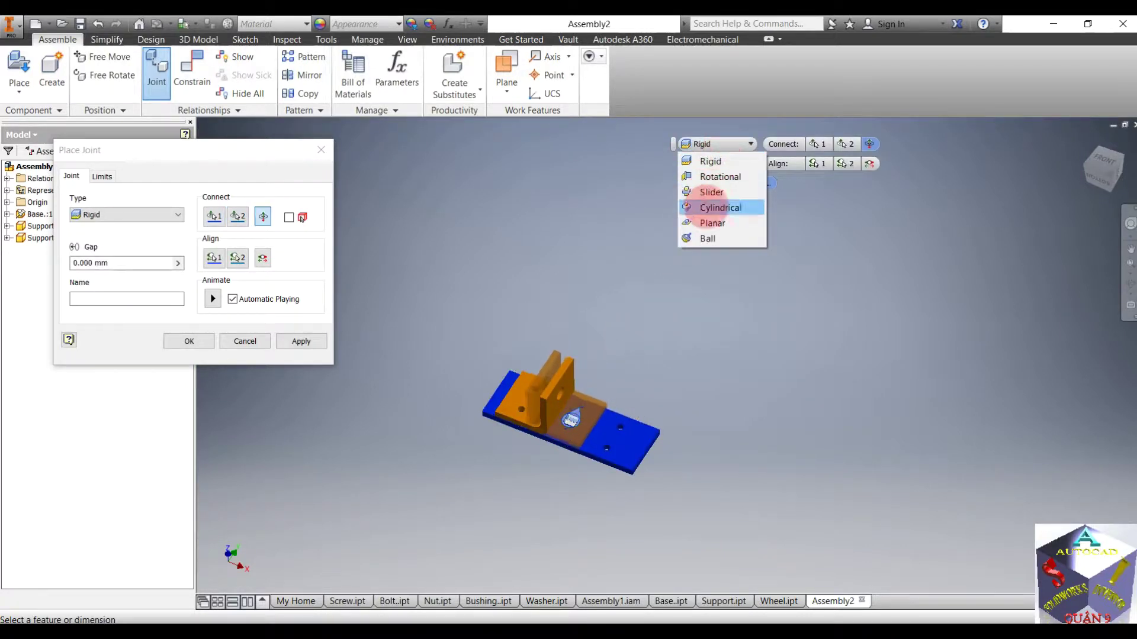
{"action": "left_click", "coordinate": [705, 222]}
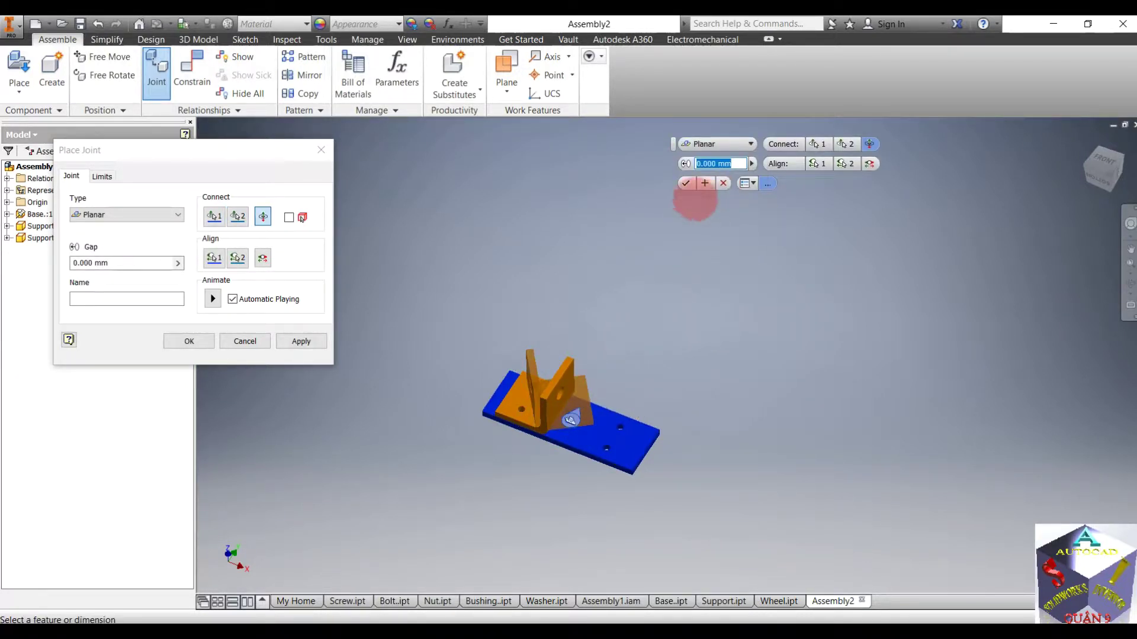
{"action": "left_click", "coordinate": [300, 341]}
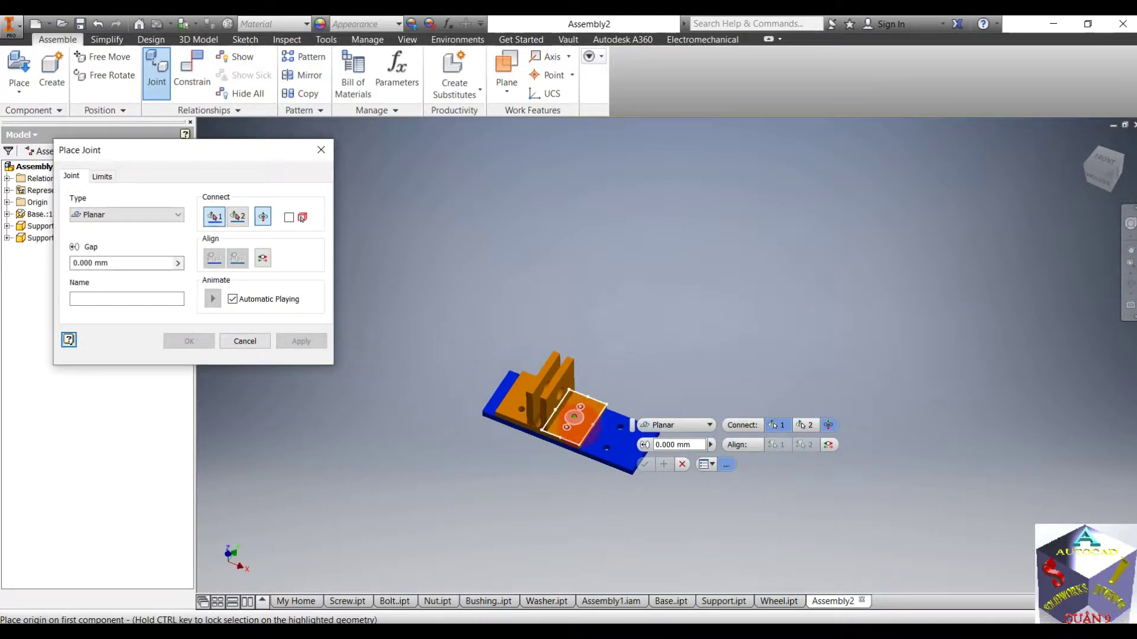
{"action": "left_click", "coordinate": [245, 341]}
- Slide the second Support clear of the Base plate so its underside holes are accessible
{"action": "left_click_drag", "start_coordinate": [584, 400], "coordinate": [652, 355]}
{"action": "left_click", "coordinate": [518, 337]}
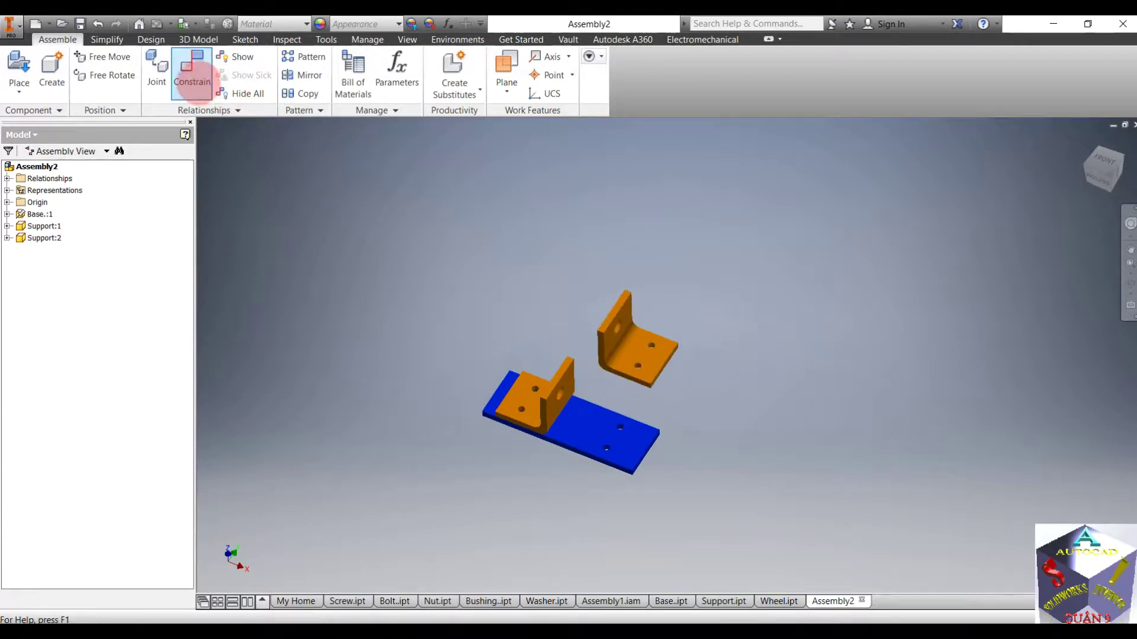
- Add a Cylindrical joint between an underside hole of the second Support and the front hole at the Base's free end, accepting the additional joint
{"action": "left_click", "coordinate": [156, 70]}
{"action": "middle_click_drag", "start_coordinate": [721, 360], "coordinate": [719, 312], "text": "shift"}
{"action": "scroll", "coordinate": [634, 367], "scroll_direction": "up", "scroll_amount": 4}
{"action": "scroll", "coordinate": [650, 386], "scroll_direction": "down", "scroll_amount": 4}
{"action": "scroll", "coordinate": [561, 340], "scroll_direction": "down", "scroll_amount": 4}
{"action": "scroll", "coordinate": [596, 379], "scroll_direction": "up", "scroll_amount": 1}
{"action": "middle_click_drag", "start_coordinate": [532, 378], "coordinate": [503, 355], "text": "shift"}
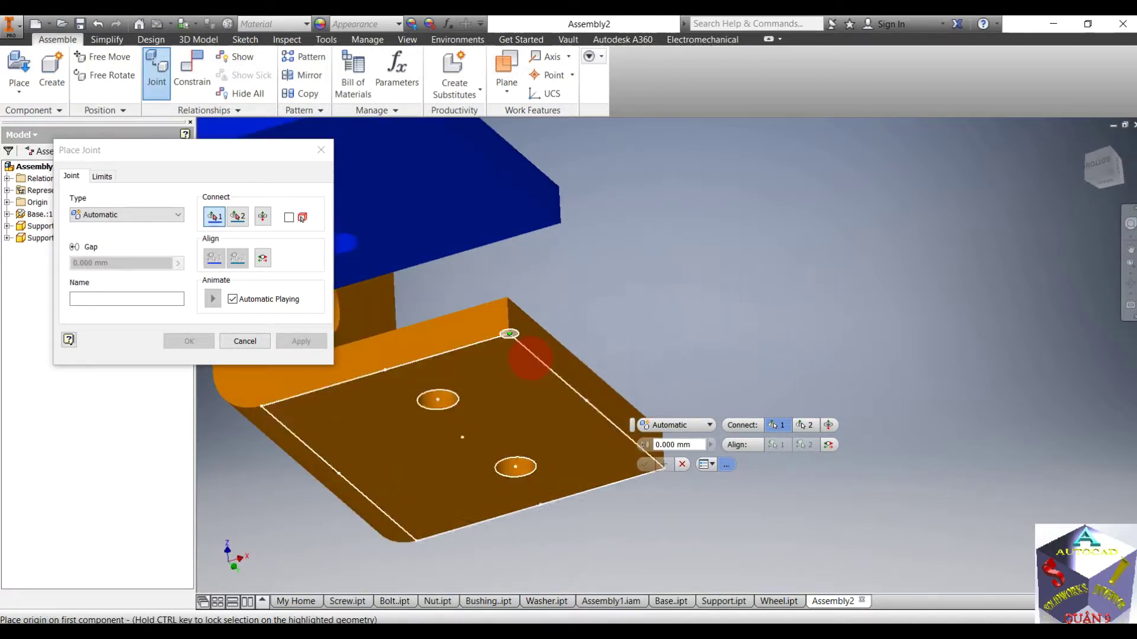
{"action": "left_click", "coordinate": [434, 403]}
{"action": "scroll", "coordinate": [605, 356], "scroll_direction": "up", "scroll_amount": 6}
{"action": "middle_click_drag", "start_coordinate": [650, 285], "coordinate": [647, 346], "text": "shift"}
{"action": "scroll", "coordinate": [520, 375], "scroll_direction": "down", "scroll_amount": 6}
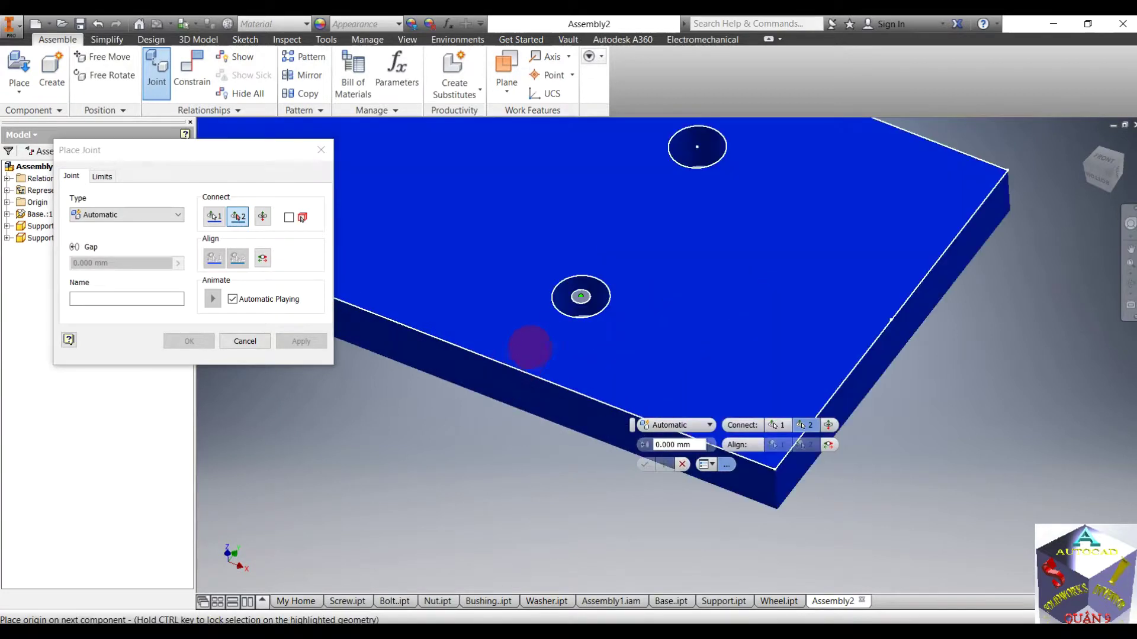
{"action": "left_click", "coordinate": [580, 296]}
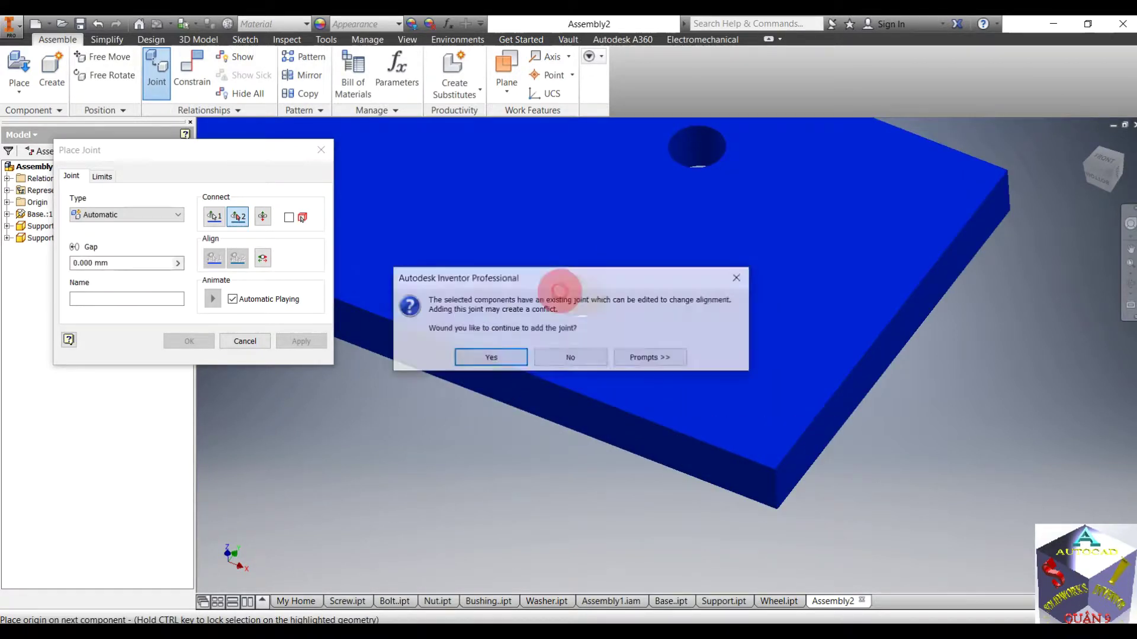
{"action": "left_click", "coordinate": [487, 357]}
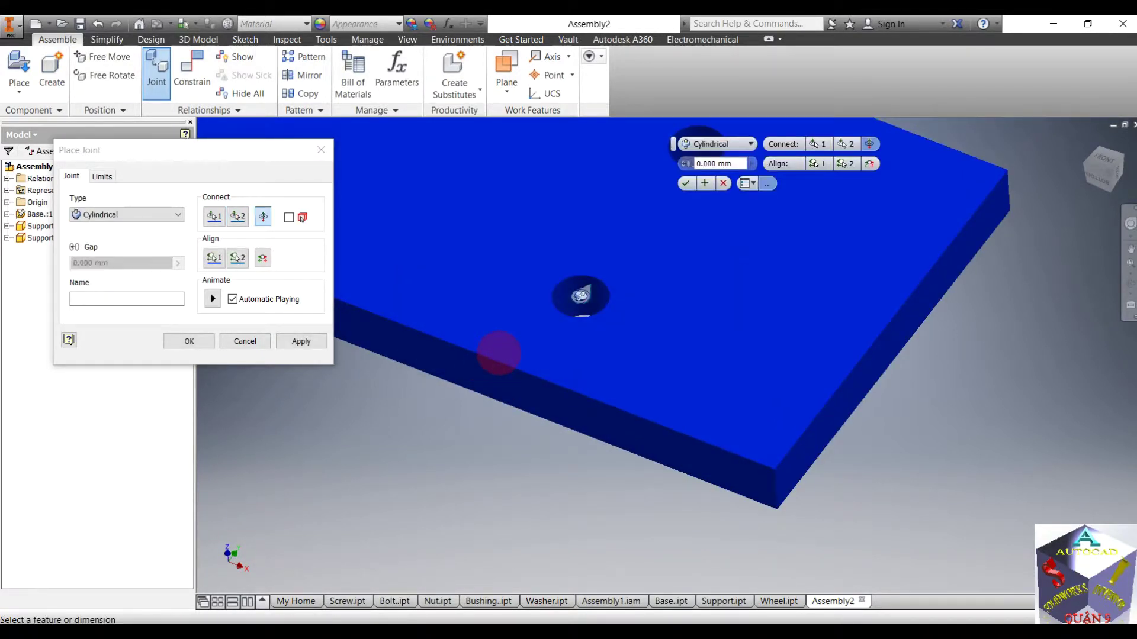
{"action": "scroll", "coordinate": [498, 354], "scroll_direction": "up", "scroll_amount": 5}
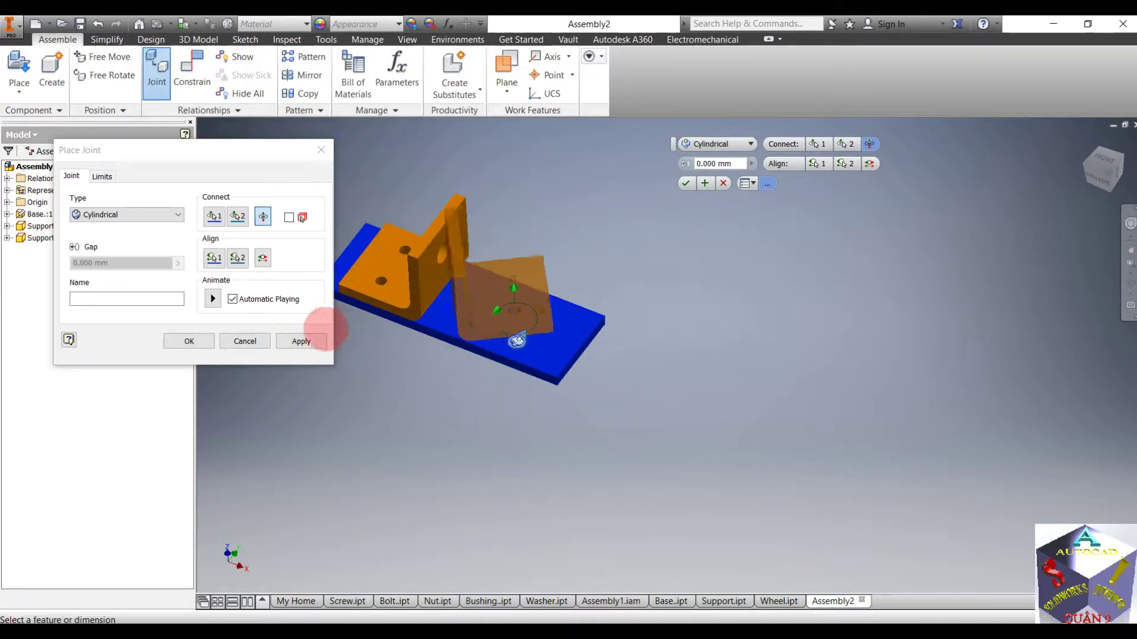
{"action": "left_click", "coordinate": [313, 339]}
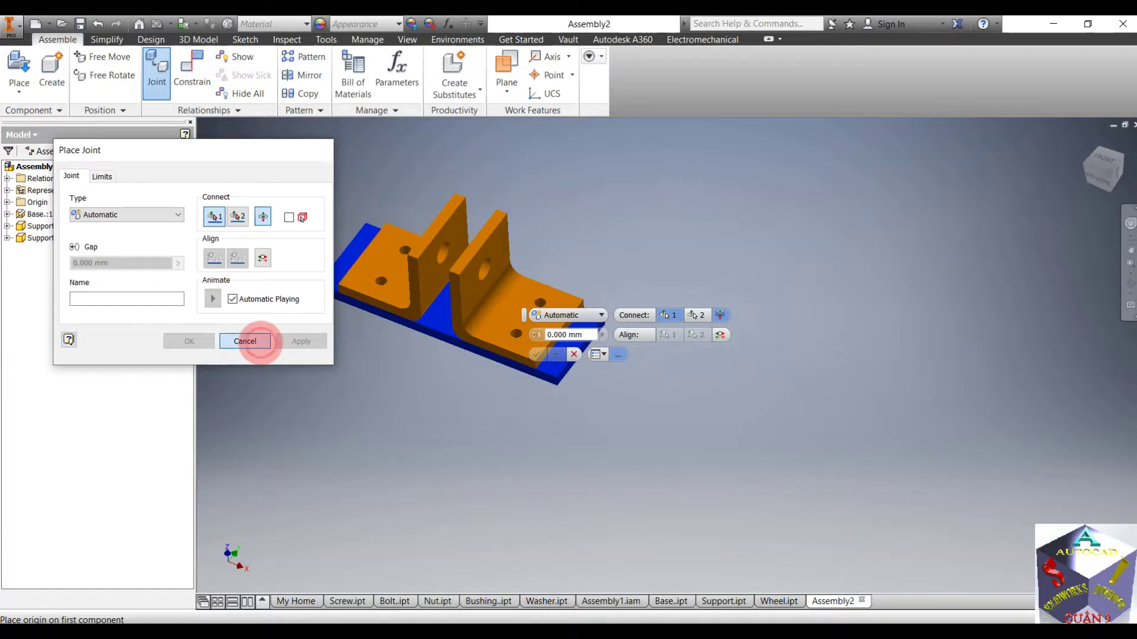
{"action": "left_click", "coordinate": [260, 342]}
- Swing the second Support aside and add a Cylindrical joint between its remaining underside hole and the rear hole at that end of the Base
{"action": "left_click_drag", "start_coordinate": [558, 305], "coordinate": [451, 466]}
{"action": "middle_click_drag", "start_coordinate": [578, 473], "coordinate": [525, 397], "text": "shift"}
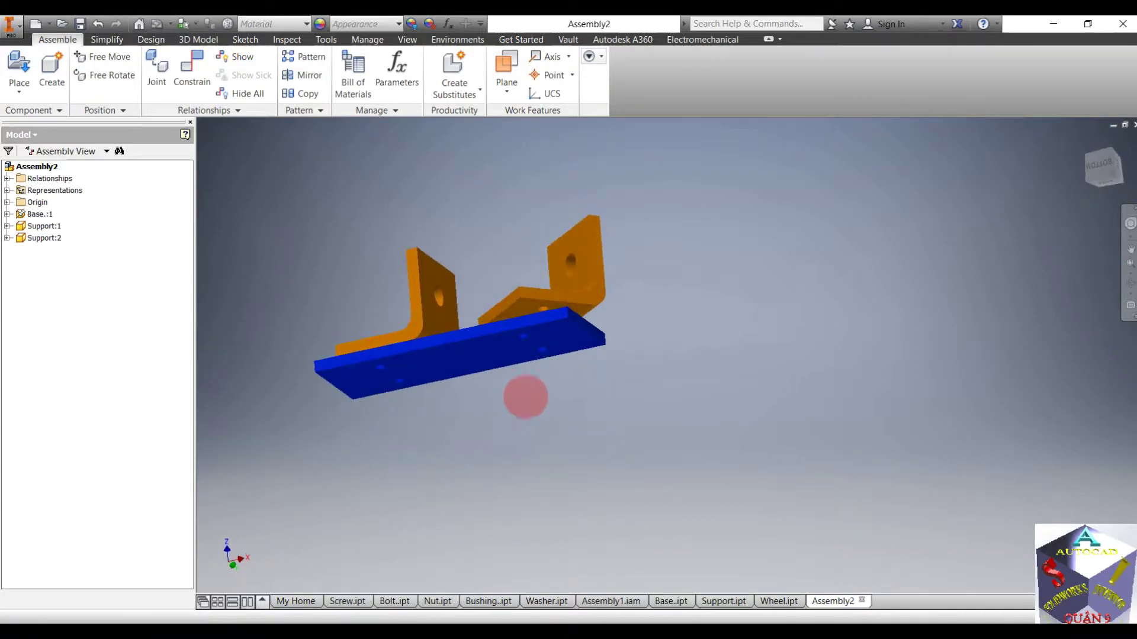
{"action": "left_click", "coordinate": [156, 71]}
{"action": "scroll", "coordinate": [508, 274], "scroll_direction": "up", "scroll_amount": 5}
{"action": "scroll", "coordinate": [614, 284], "scroll_direction": "down", "scroll_amount": 6}
{"action": "scroll", "coordinate": [620, 335], "scroll_direction": "up", "scroll_amount": 5}
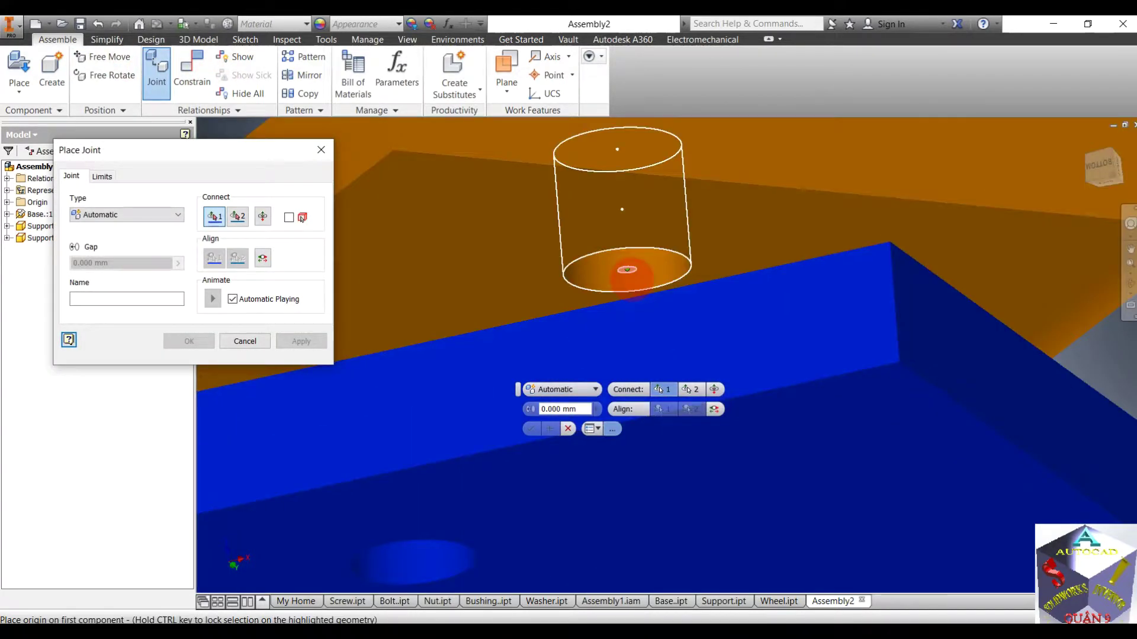
{"action": "left_click", "coordinate": [630, 286]}
{"action": "scroll", "coordinate": [626, 293], "scroll_direction": "down", "scroll_amount": 6}
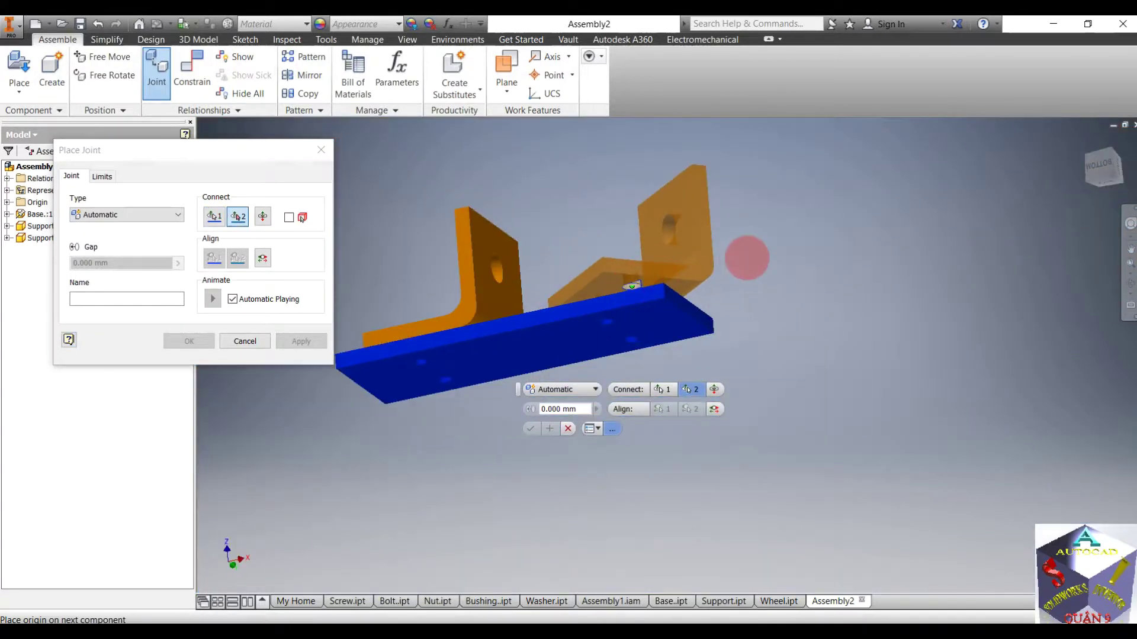
{"action": "middle_click_drag", "start_coordinate": [751, 293], "coordinate": [766, 340], "text": "shift"}
{"action": "scroll", "coordinate": [630, 284], "scroll_direction": "up", "scroll_amount": 3}
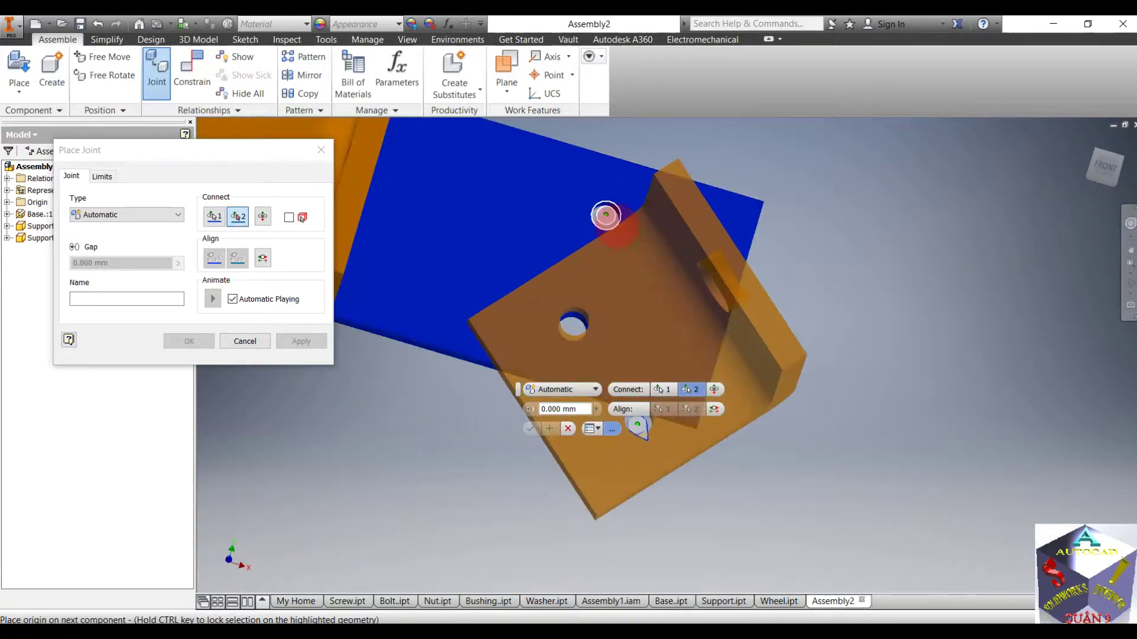
{"action": "left_click", "coordinate": [605, 214]}
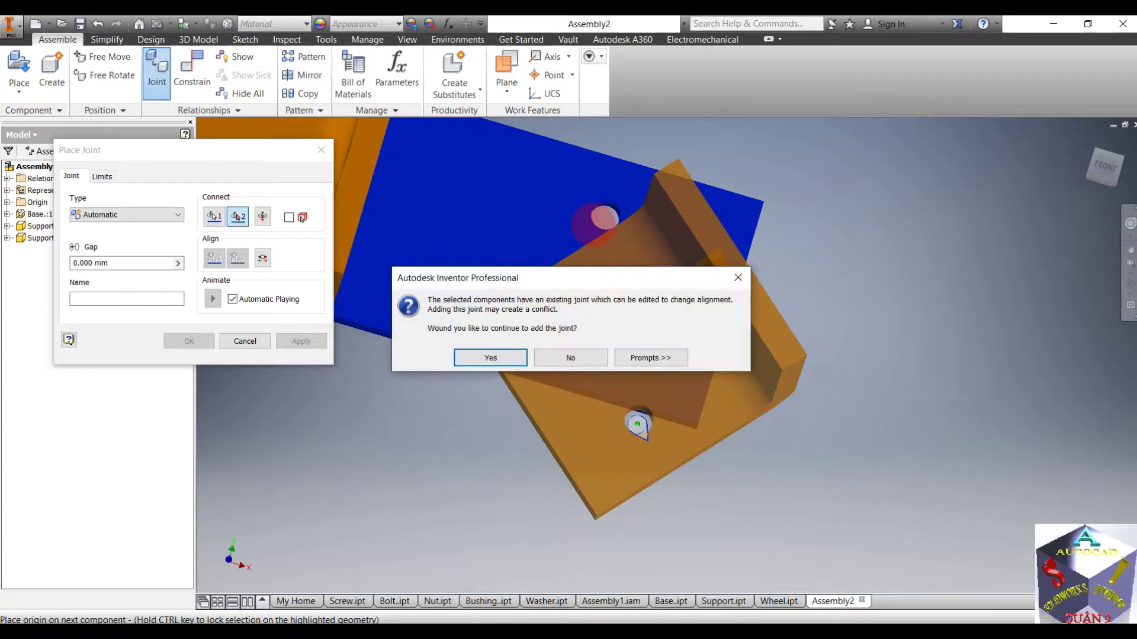
{"action": "left_click", "coordinate": [490, 357]}
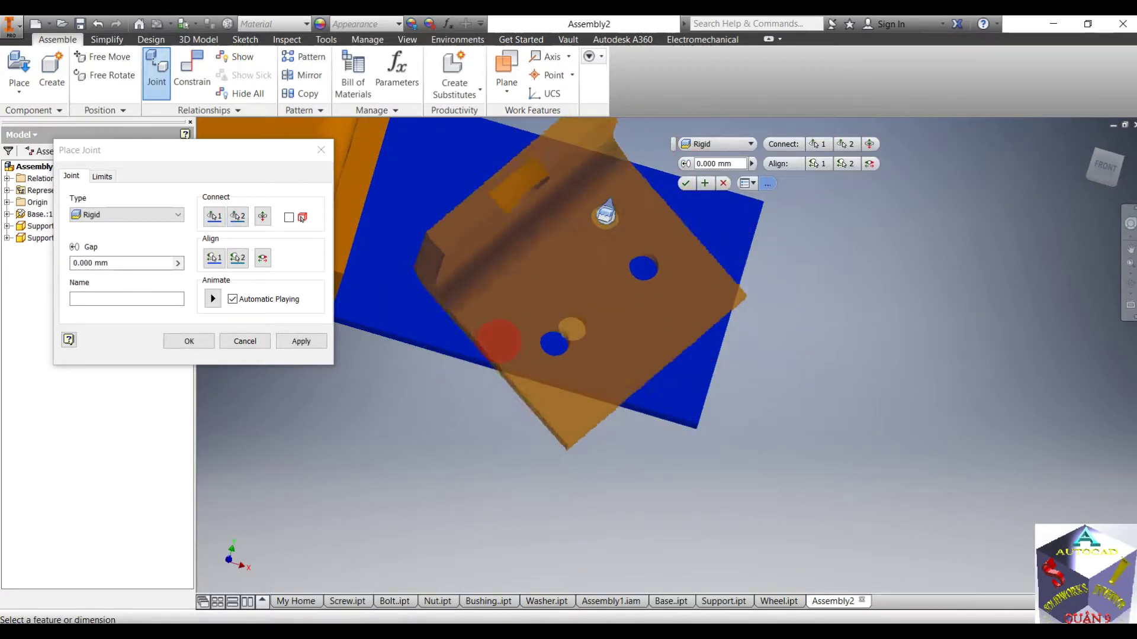
{"action": "left_click", "coordinate": [716, 144]}
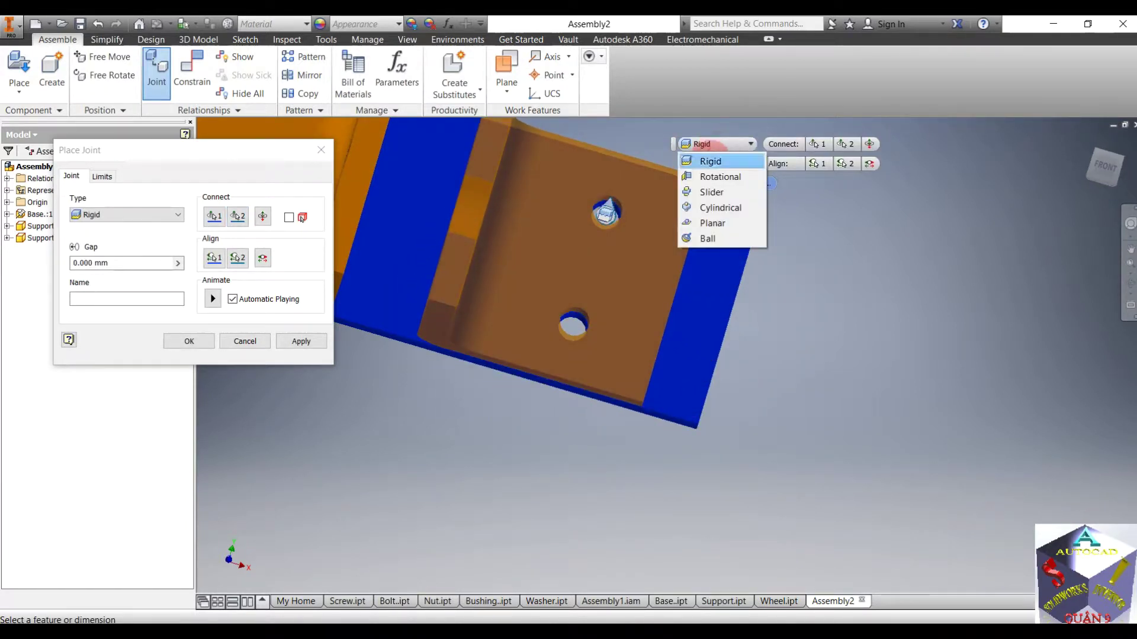
{"action": "left_click", "coordinate": [702, 206]}
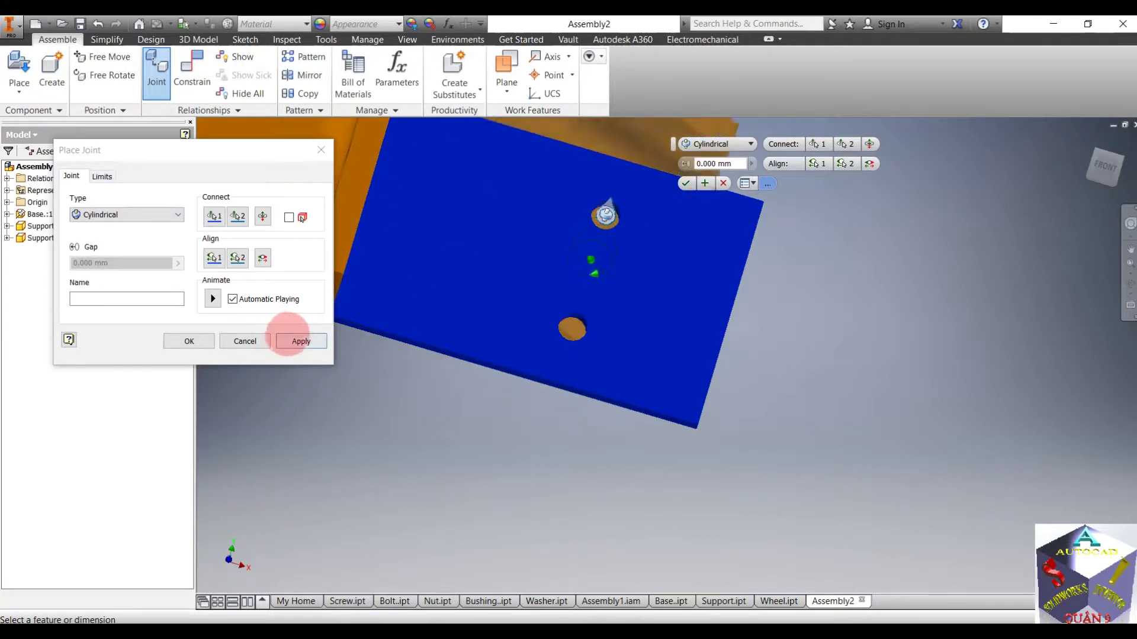
{"action": "left_click", "coordinate": [293, 341]}
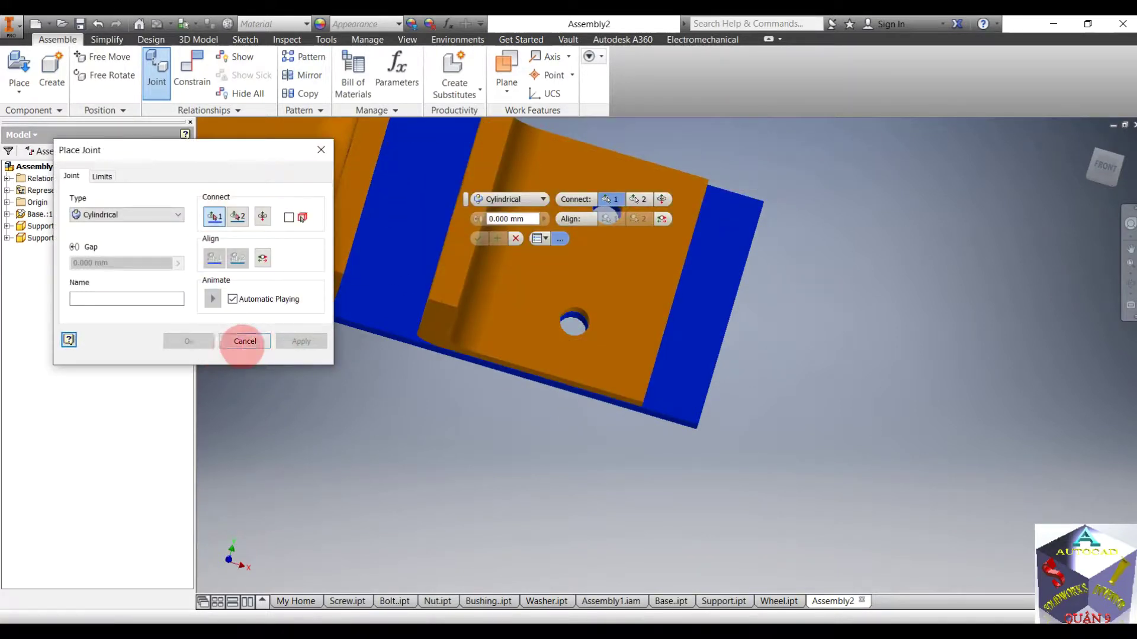
{"action": "left_click", "coordinate": [245, 342]}
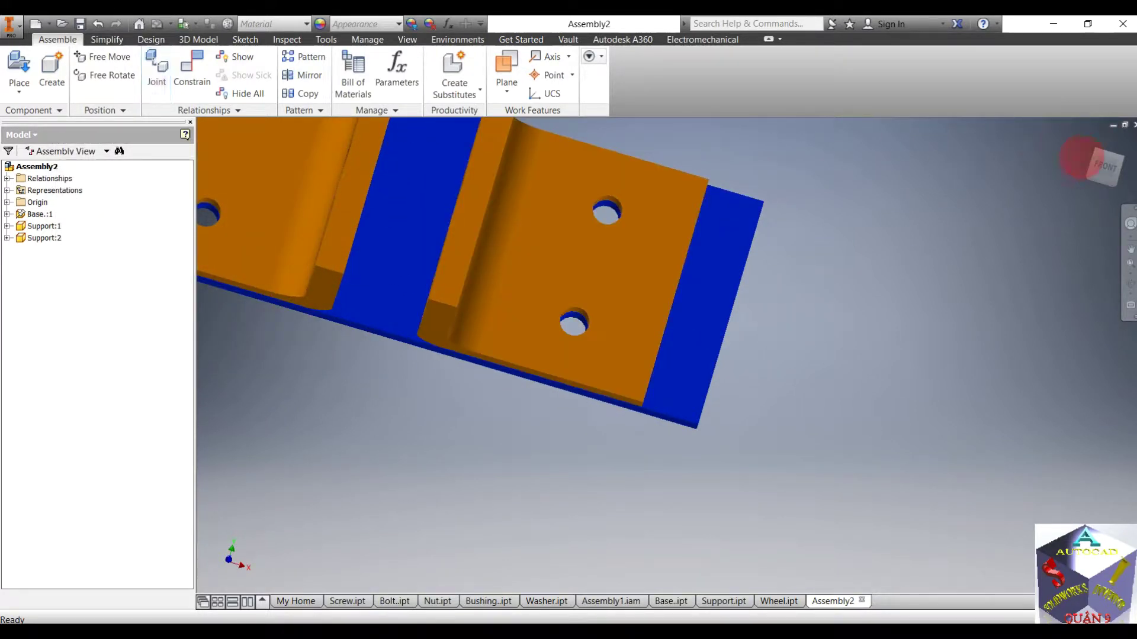
- Load the Bolt. part from the BAI TAP GIAI INVENTOR folder for placement in the assembly
{"action": "left_click", "coordinate": [1087, 140]}
{"action": "left_click", "coordinate": [790, 381]}
{"action": "left_click", "coordinate": [456, 472]}
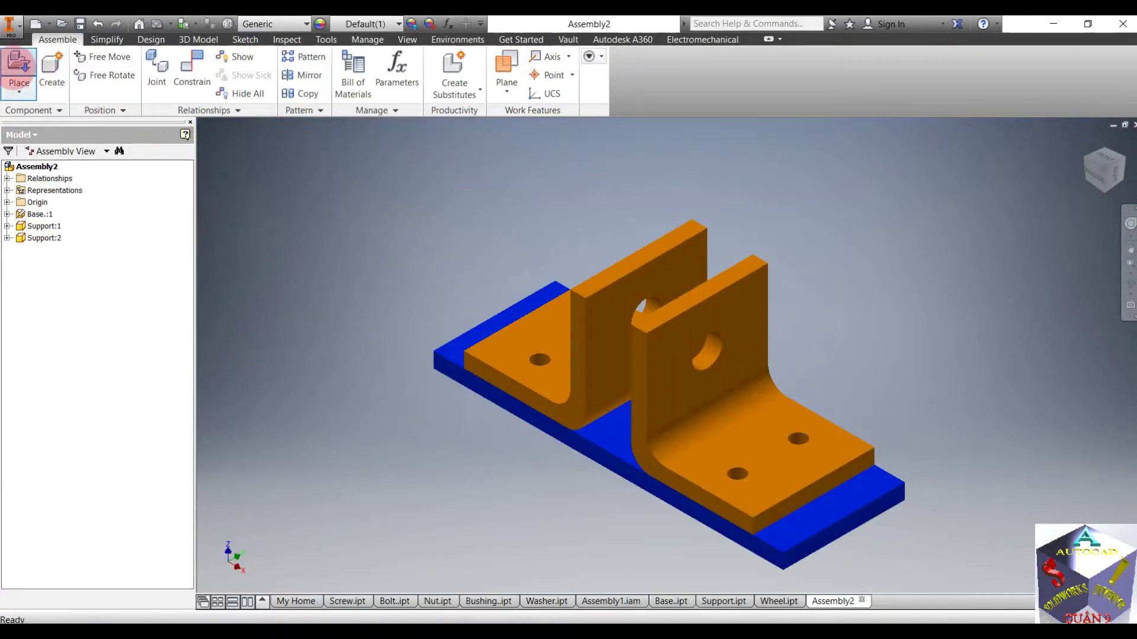
{"action": "key", "text": "p"}
{"action": "scroll", "coordinate": [668, 302], "scroll_direction": "down", "scroll_amount": 3}
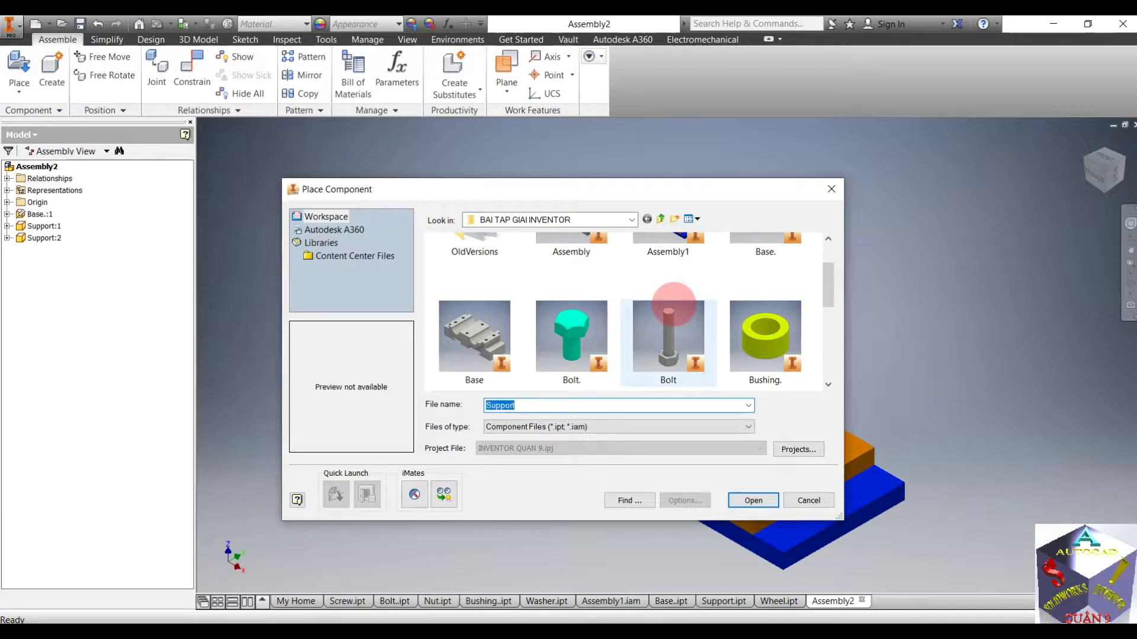
{"action": "scroll", "coordinate": [674, 303], "scroll_direction": "down", "scroll_amount": 3}
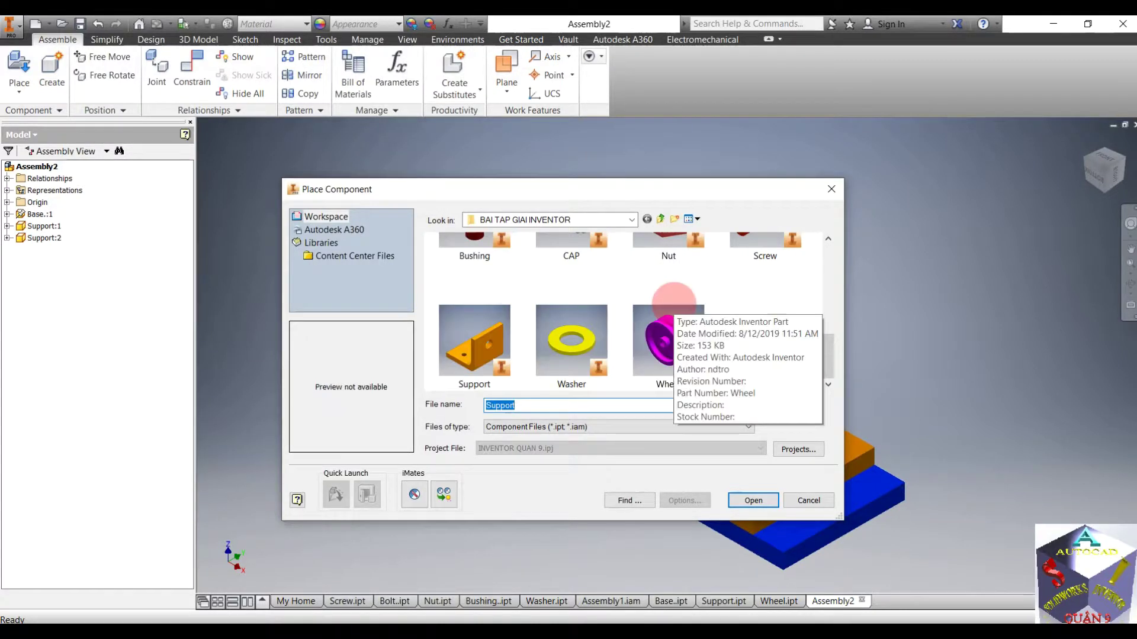
{"action": "left_click", "coordinate": [660, 333]}
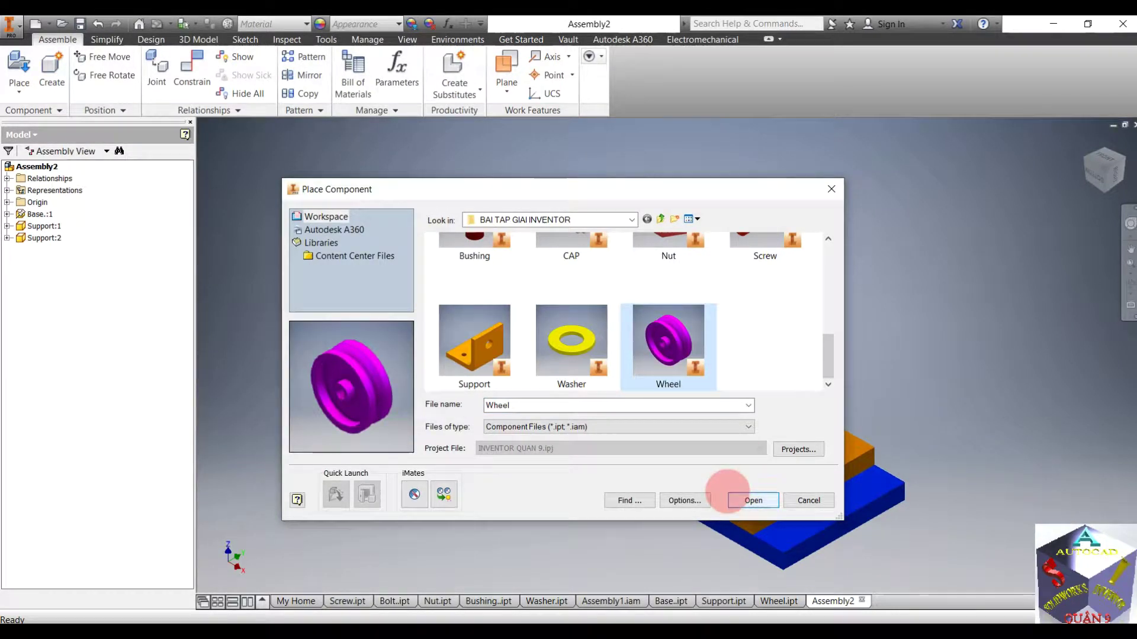
{"action": "scroll", "coordinate": [618, 353], "scroll_direction": "up", "scroll_amount": 5}
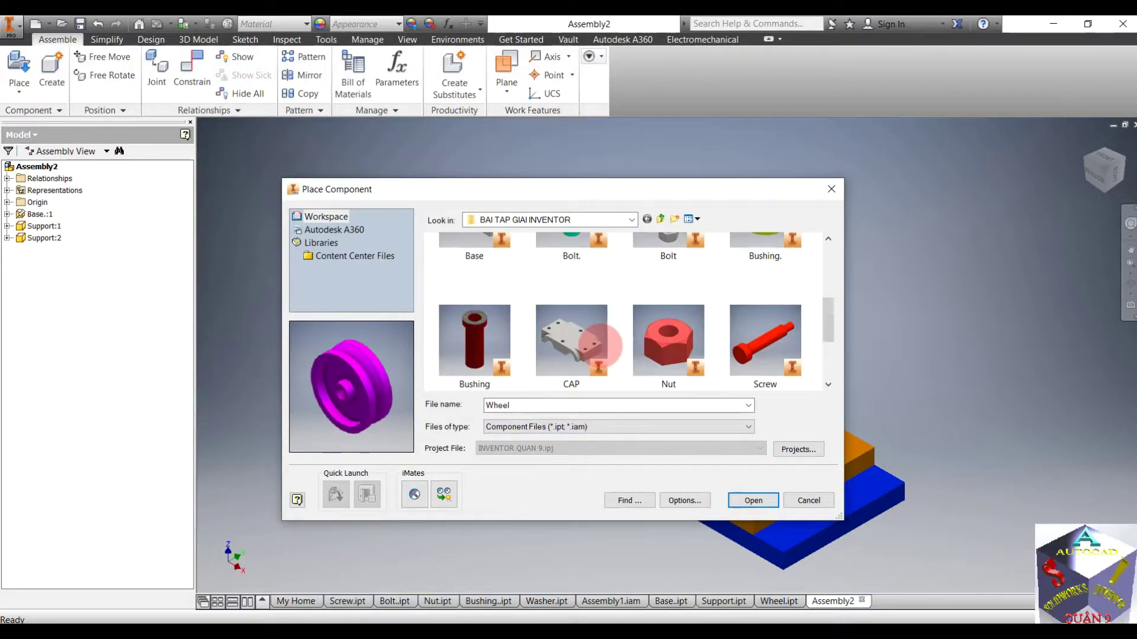
{"action": "left_click", "coordinate": [754, 499]}
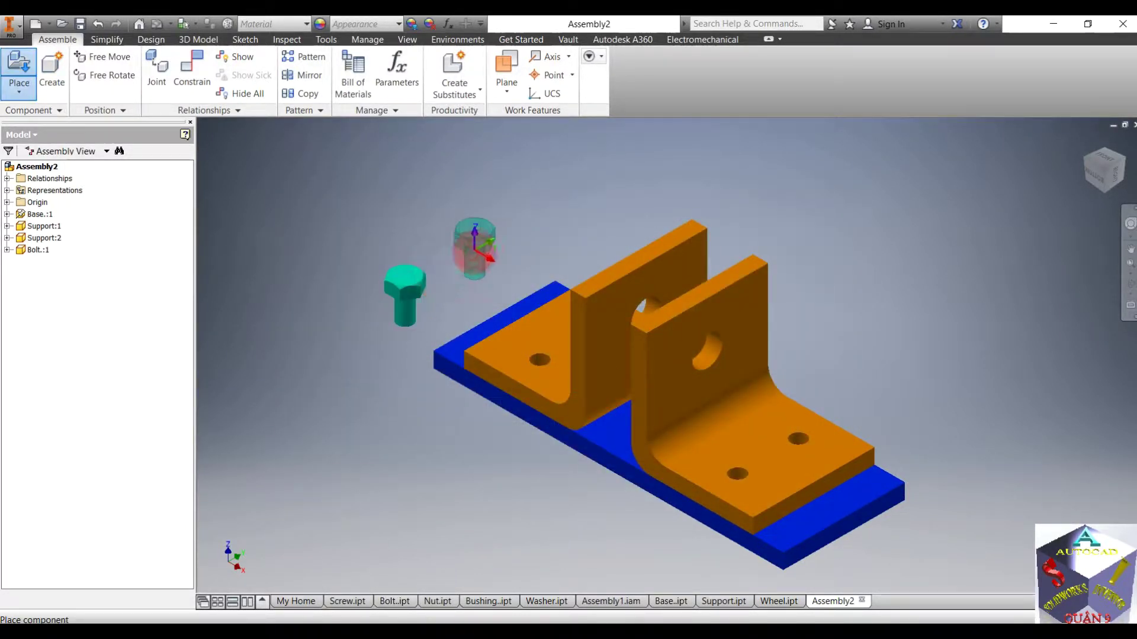
- Place four instances of the Bolt. part in the empty space around the Base plate and finish placing
{"action": "left_click", "coordinate": [515, 231]}
{"action": "left_click", "coordinate": [939, 355]}
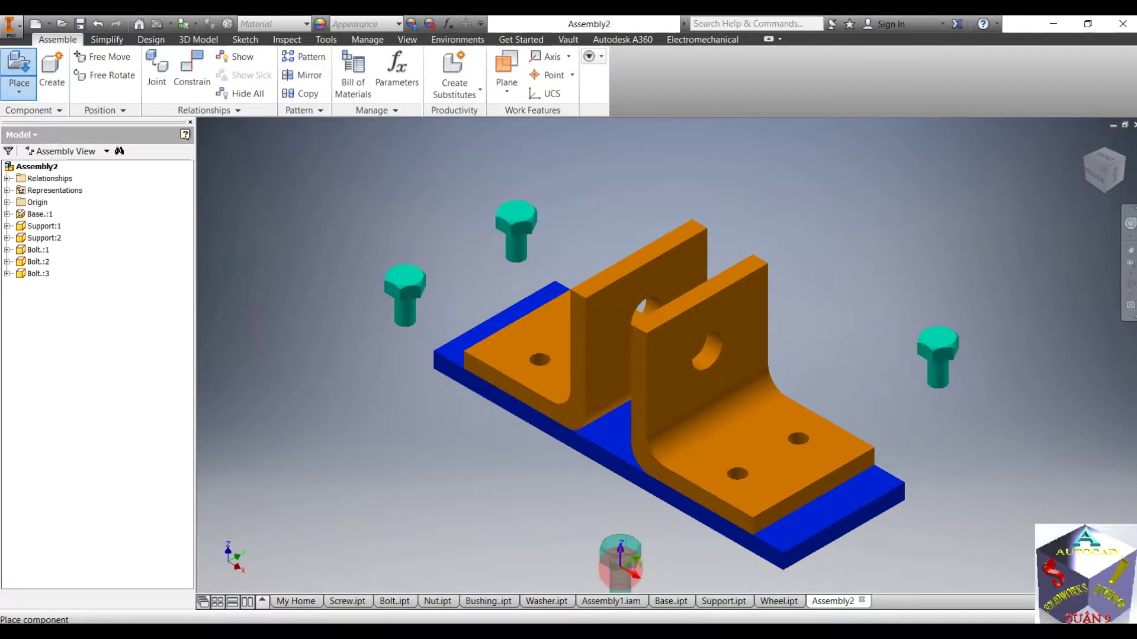
{"action": "left_click", "coordinate": [626, 561]}
{"action": "right_click", "coordinate": [871, 323]}
{"action": "left_click", "coordinate": [919, 325]}
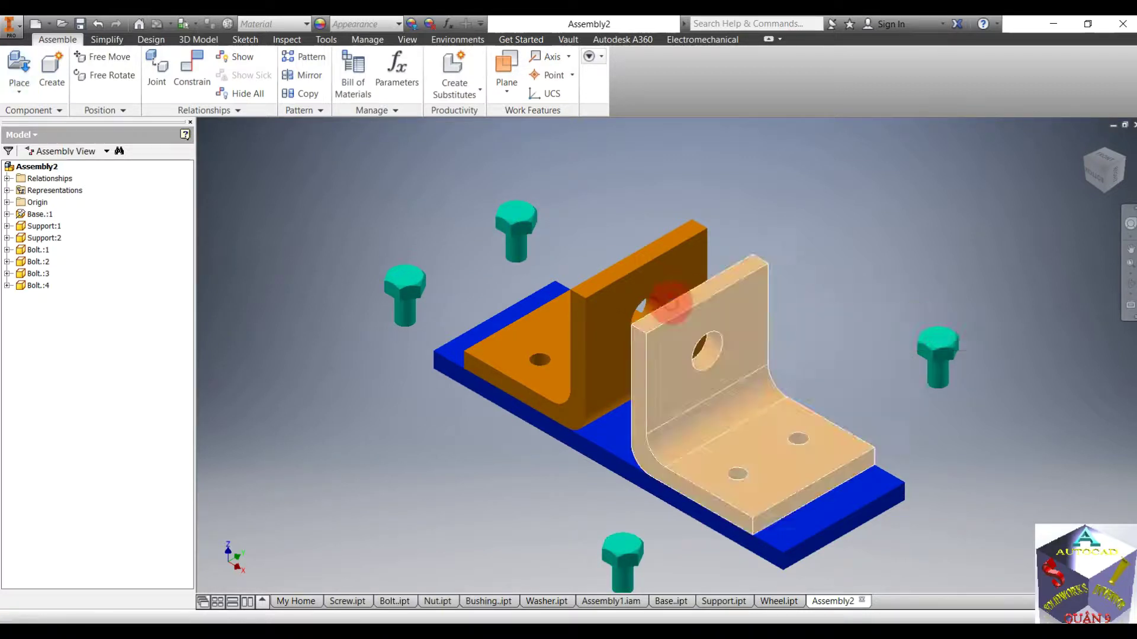
- Add a Cylindrical joint between the underside of the first Bolt's head and the upper edge of the first Support's front hole
{"action": "left_click", "coordinate": [156, 72]}
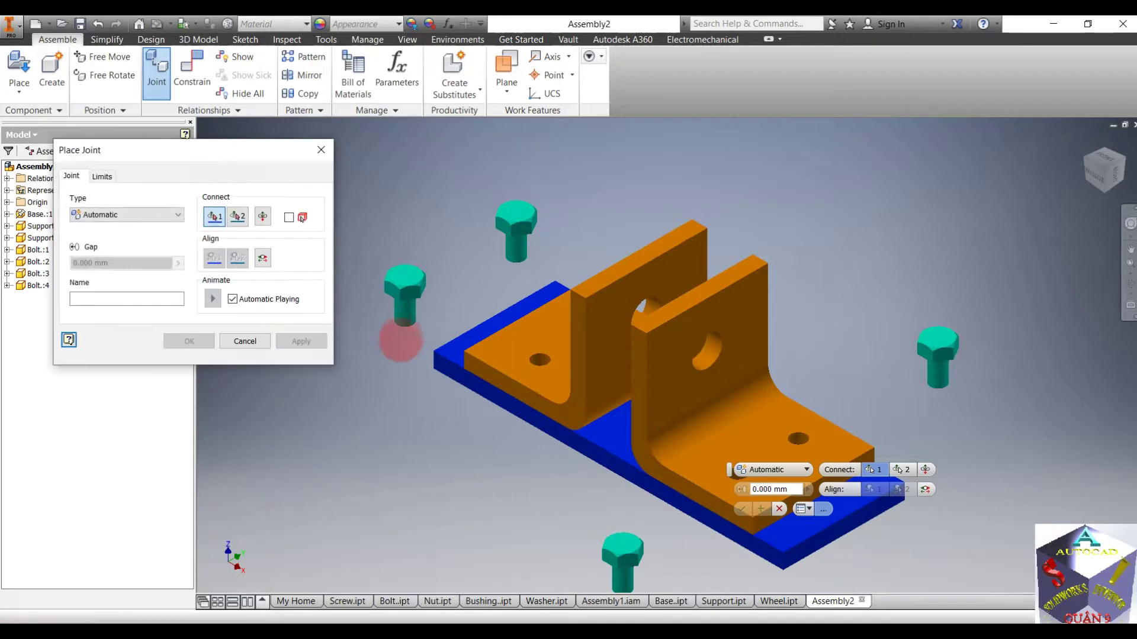
{"action": "middle_click_drag", "start_coordinate": [448, 303], "coordinate": [456, 254], "text": "shift"}
{"action": "scroll", "coordinate": [420, 356], "scroll_direction": "down", "scroll_amount": 3}
{"action": "scroll", "coordinate": [419, 359], "scroll_direction": "down", "scroll_amount": 3}
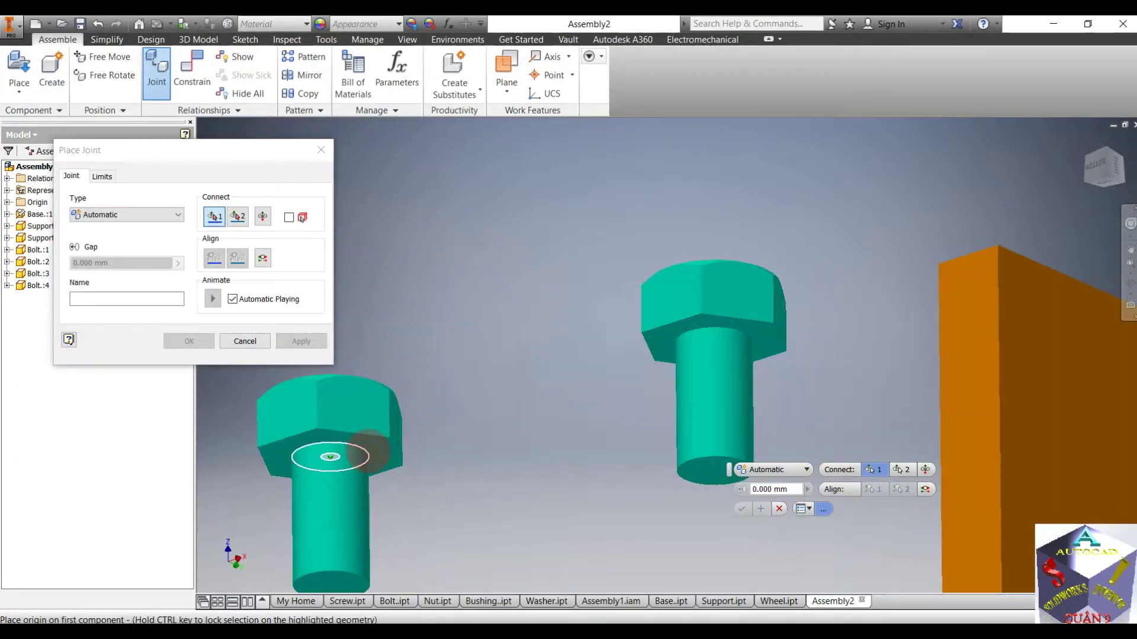
{"action": "left_click", "coordinate": [346, 454]}
{"action": "scroll", "coordinate": [490, 373], "scroll_direction": "up", "scroll_amount": 5}
{"action": "middle_click_drag", "start_coordinate": [495, 367], "coordinate": [545, 399], "text": "shift"}
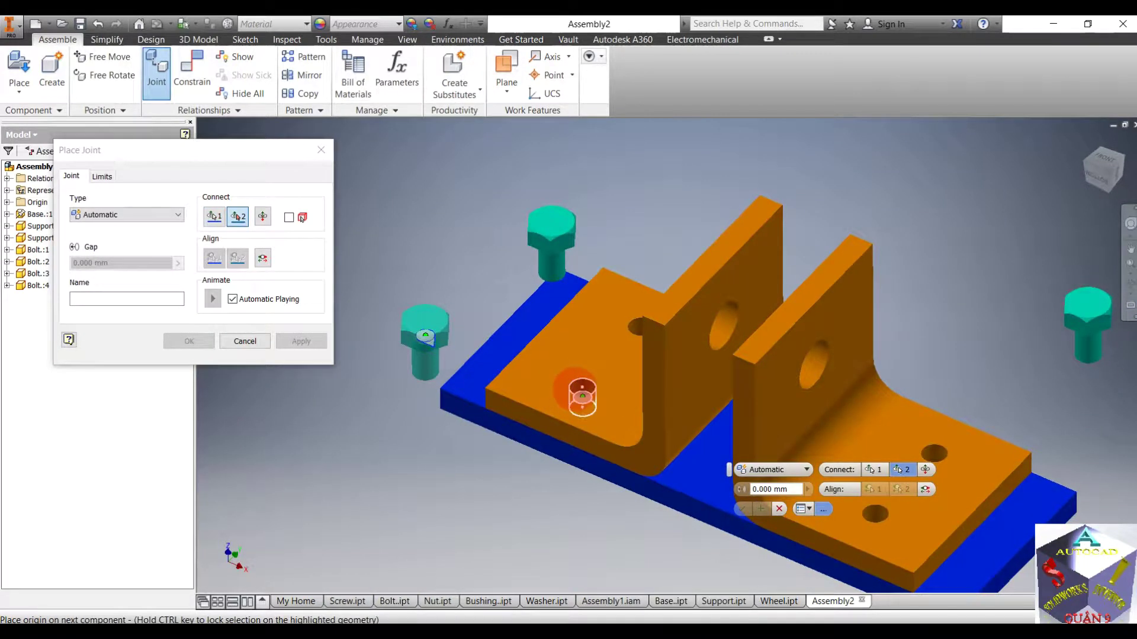
{"action": "left_click", "coordinate": [582, 388]}
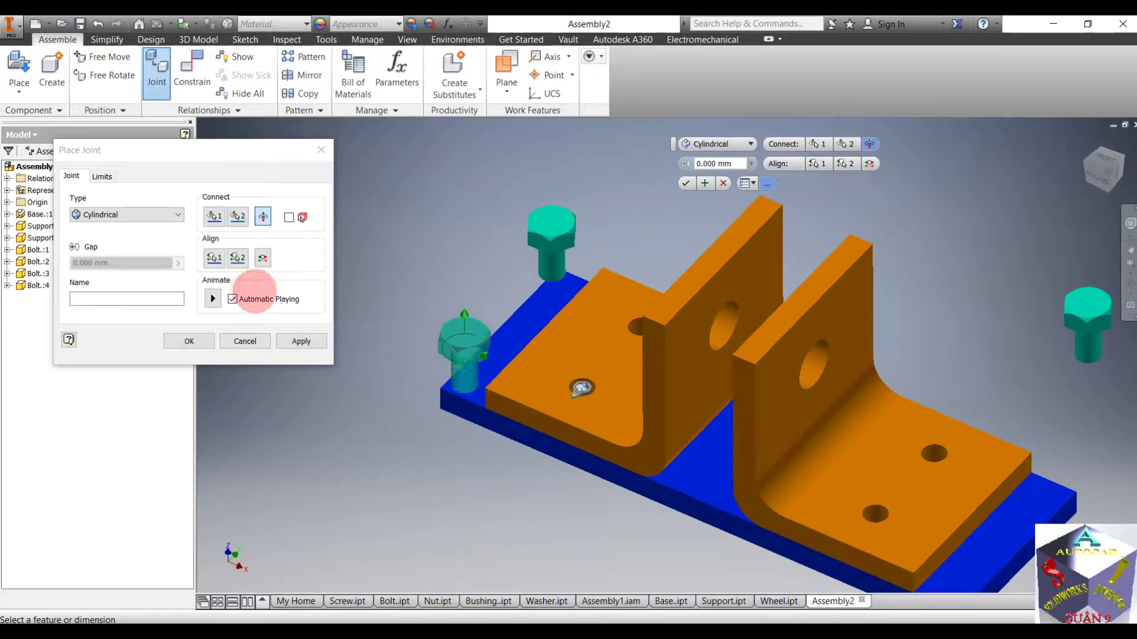
{"action": "left_click", "coordinate": [278, 336]}
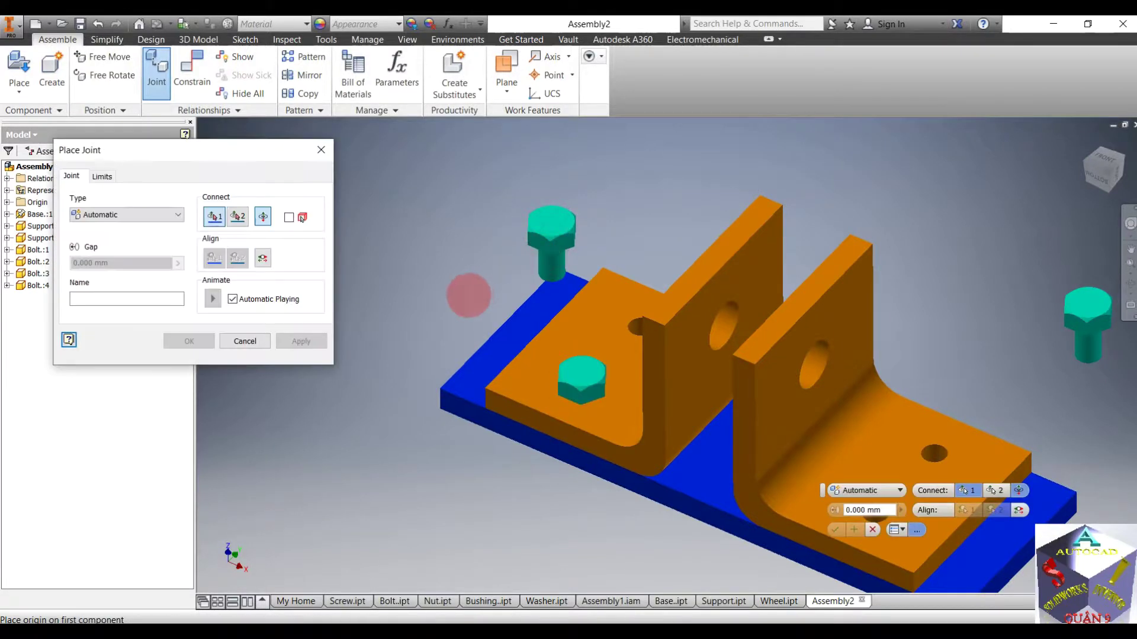
- Add a joint of type Cylindrical between the second Bolt's head underside and the first Support's rear hole
{"action": "middle_click_drag", "start_coordinate": [468, 295], "coordinate": [485, 236], "text": "shift"}
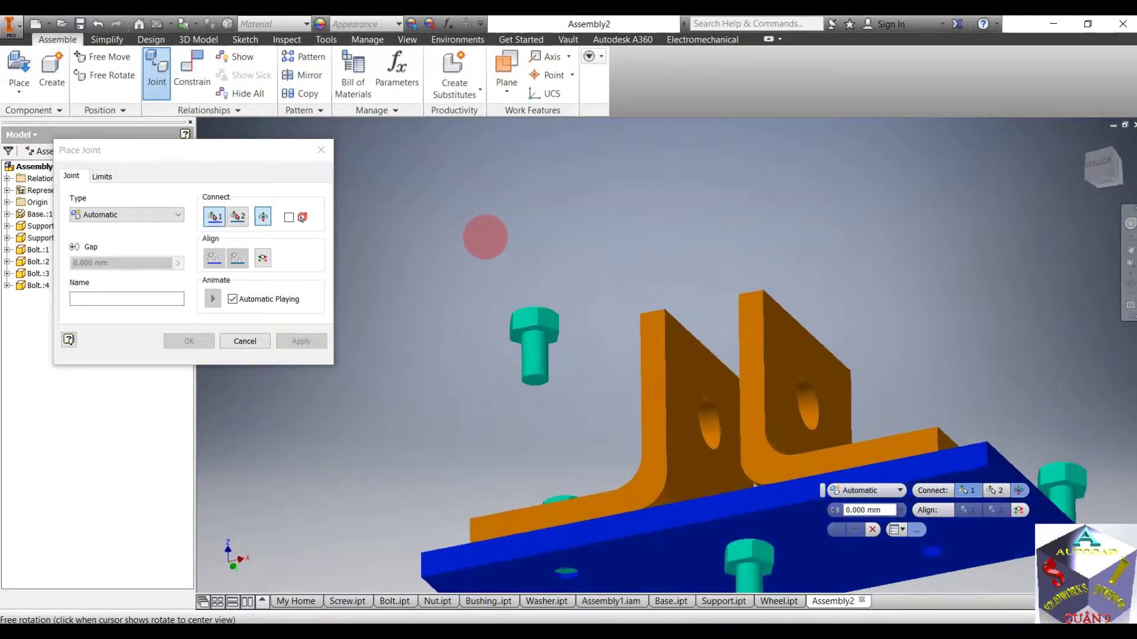
{"action": "scroll", "coordinate": [508, 350], "scroll_direction": "up", "scroll_amount": 5}
{"action": "left_click", "coordinate": [554, 326]}
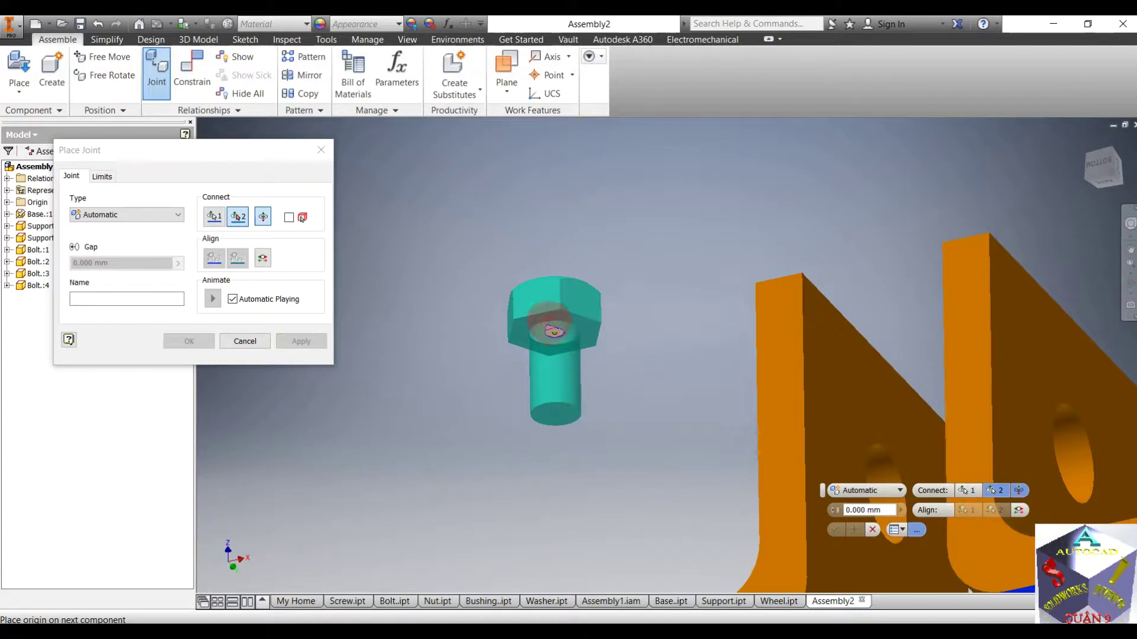
{"action": "scroll", "coordinate": [549, 321], "scroll_direction": "down", "scroll_amount": 5}
{"action": "middle_click_drag", "start_coordinate": [501, 288], "coordinate": [507, 341], "text": "shift"}
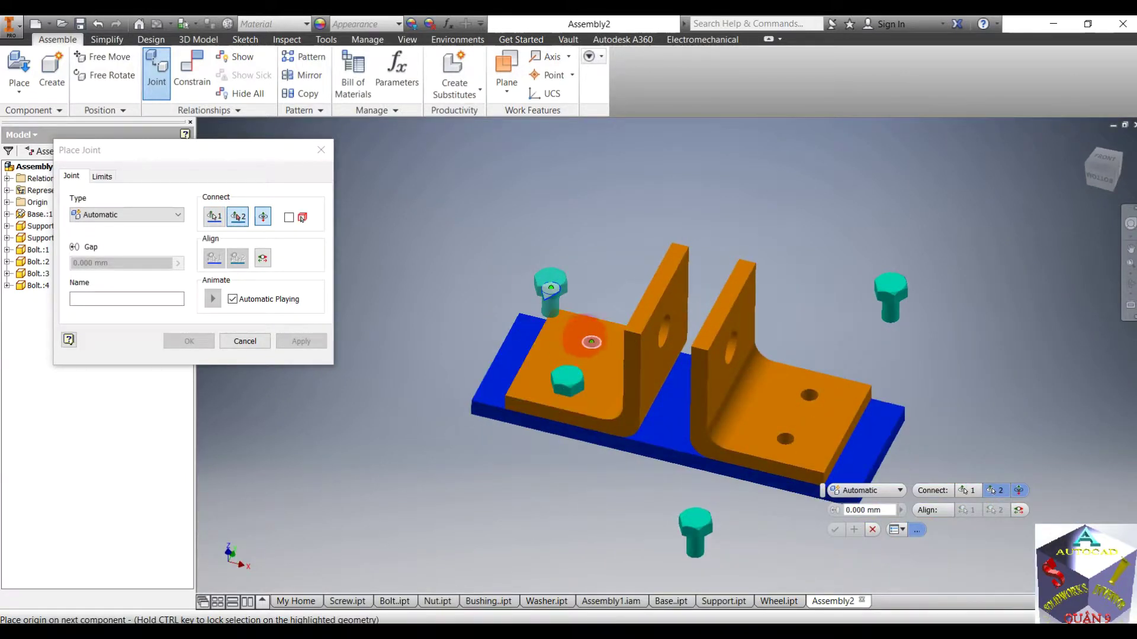
{"action": "left_click", "coordinate": [591, 342]}
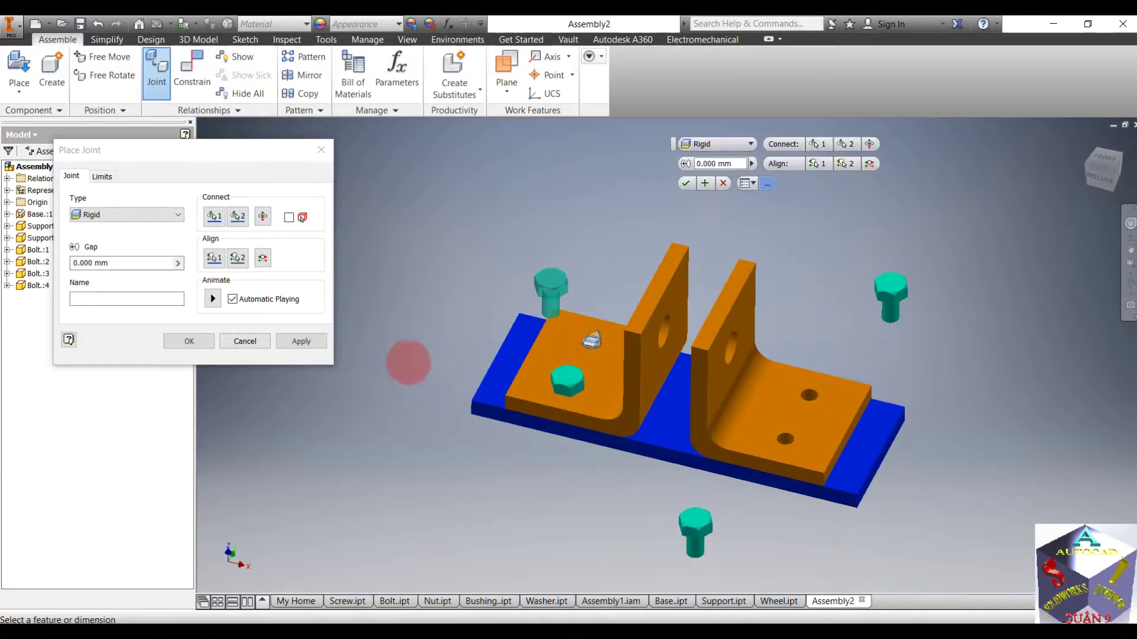
{"action": "left_click", "coordinate": [301, 341]}
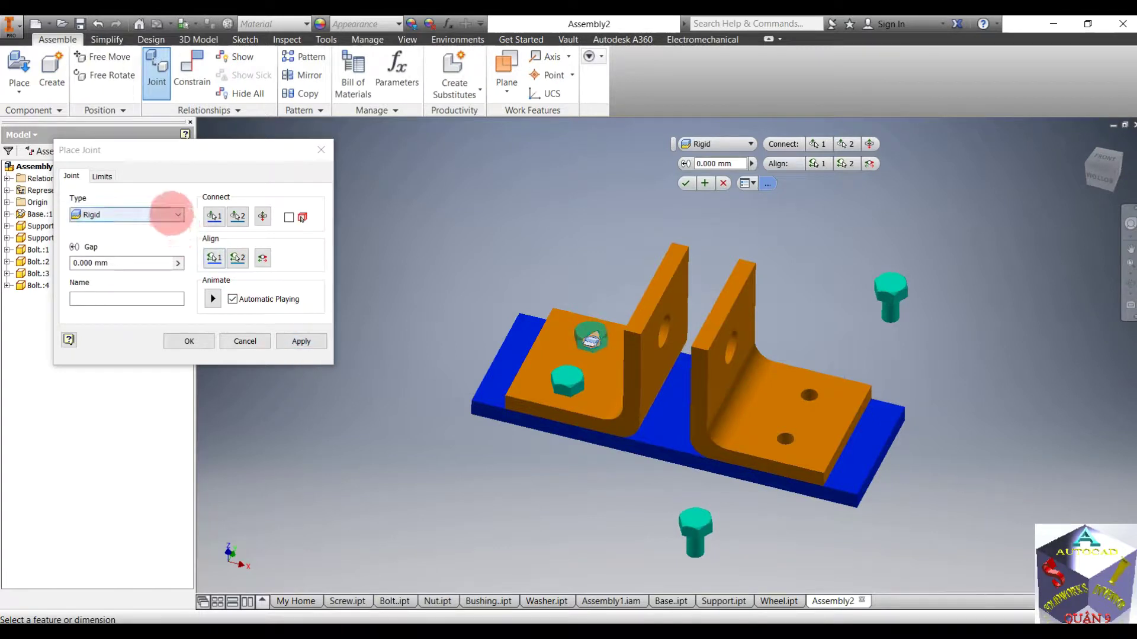
{"action": "left_click", "coordinate": [170, 214]}
{"action": "left_click", "coordinate": [97, 261]}
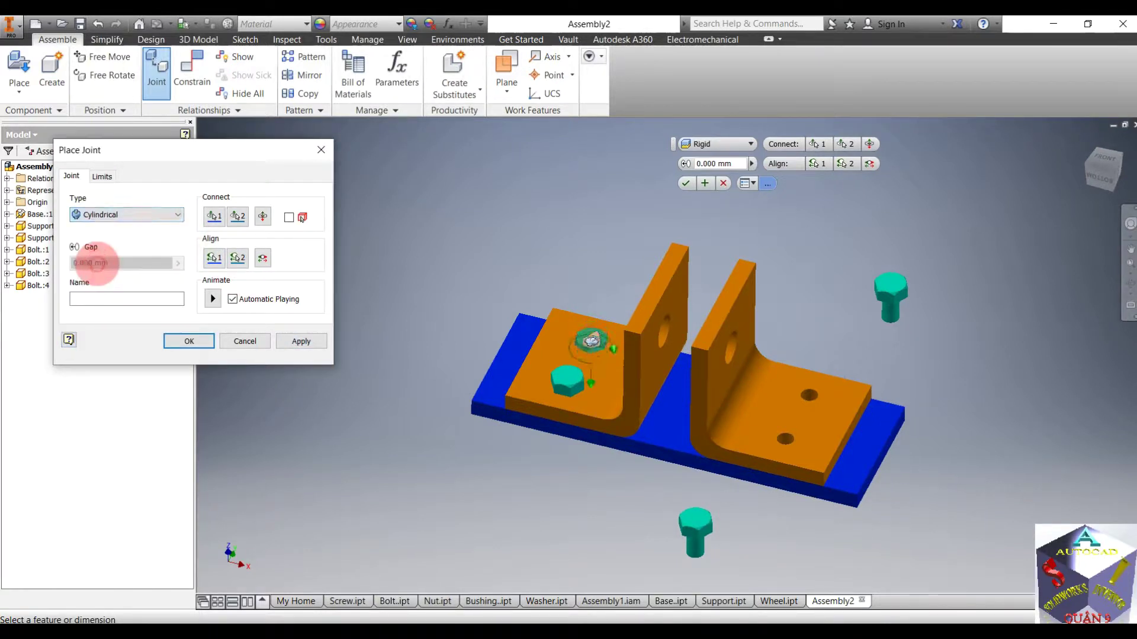
{"action": "left_click", "coordinate": [291, 341]}
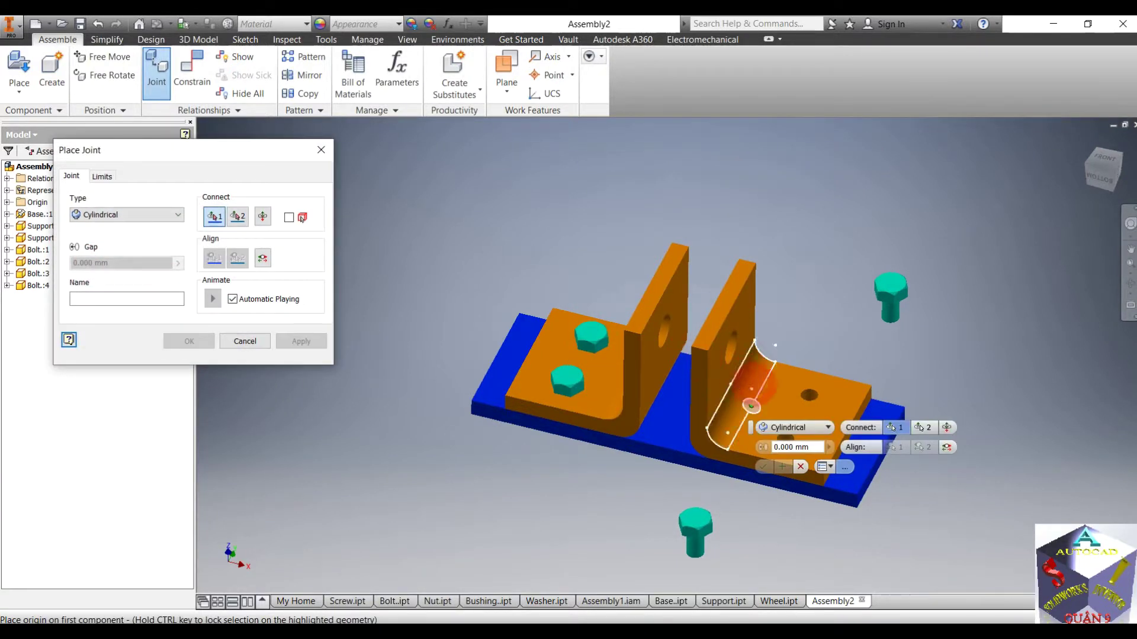
- Add a Cylindrical joint between the third Bolt's head underside and the second Support's rear hole
{"action": "middle_click_drag", "start_coordinate": [830, 345], "coordinate": [838, 294], "text": "shift"}
{"action": "scroll", "coordinate": [920, 409], "scroll_direction": "up", "scroll_amount": 5}
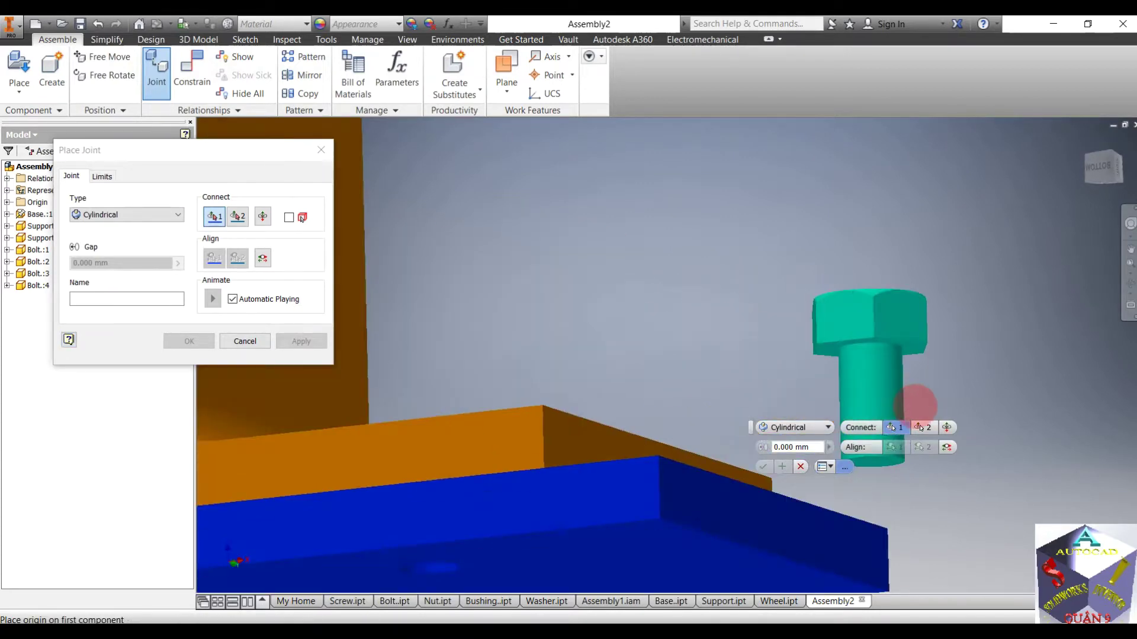
{"action": "left_click", "coordinate": [870, 349]}
{"action": "scroll", "coordinate": [736, 330], "scroll_direction": "down", "scroll_amount": 5}
{"action": "middle_click_drag", "start_coordinate": [736, 330], "coordinate": [678, 330], "text": "shift"}
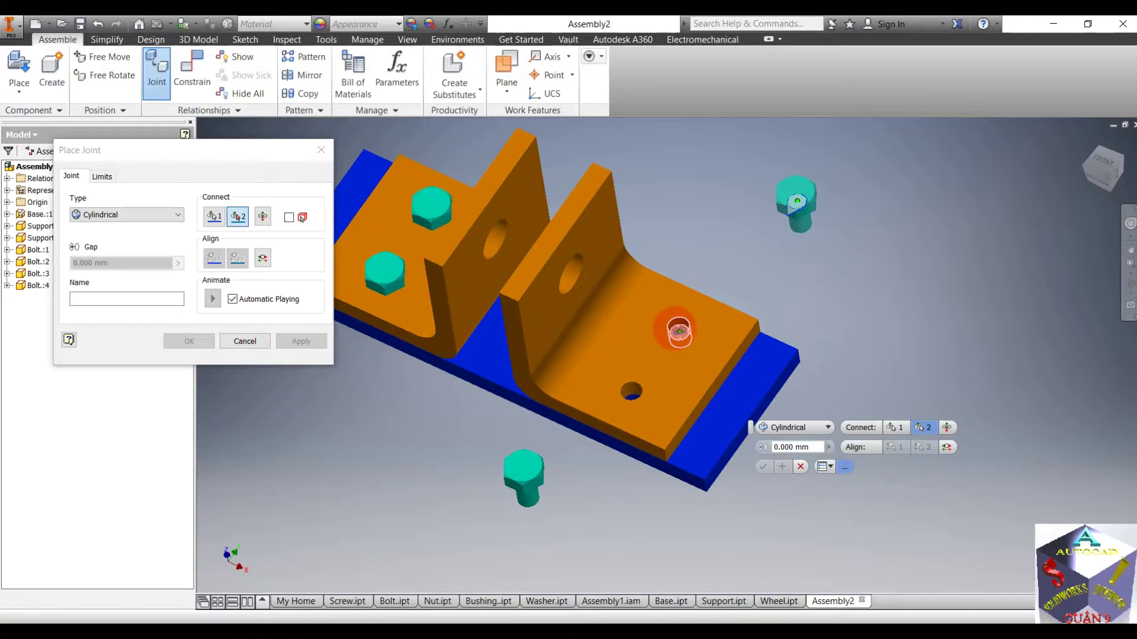
{"action": "left_click", "coordinate": [678, 326]}
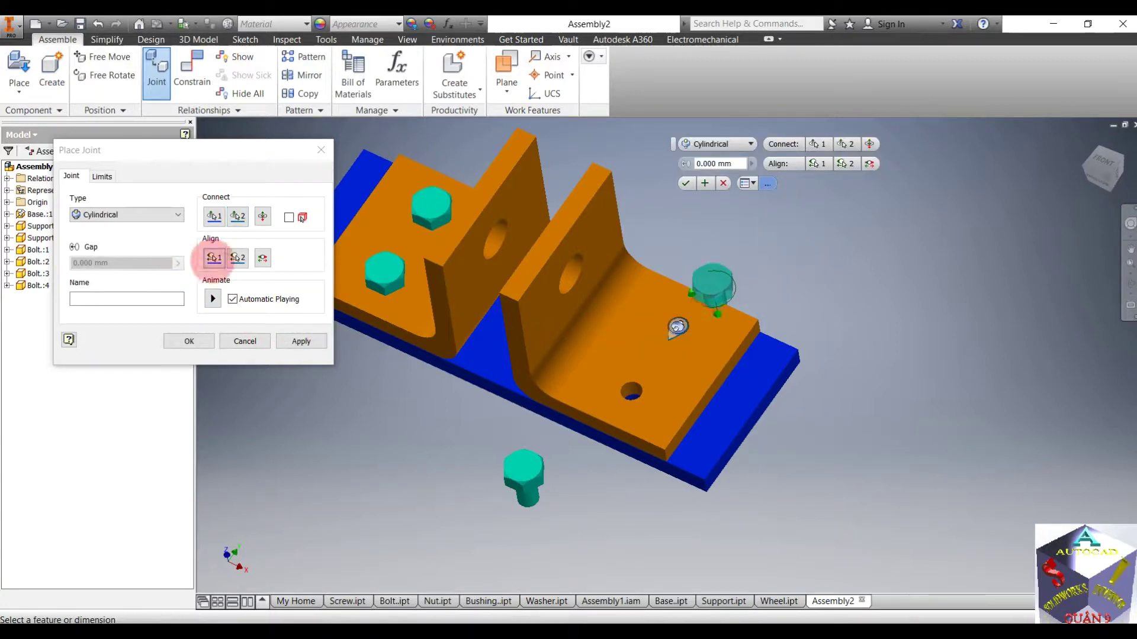
{"action": "left_click", "coordinate": [281, 343]}
- Add a Cylindrical joint between the fourth Bolt's head underside and the second Support's front hole, then close the Joint command
{"action": "middle_click_drag", "start_coordinate": [452, 469], "coordinate": [466, 391], "text": "shift"}
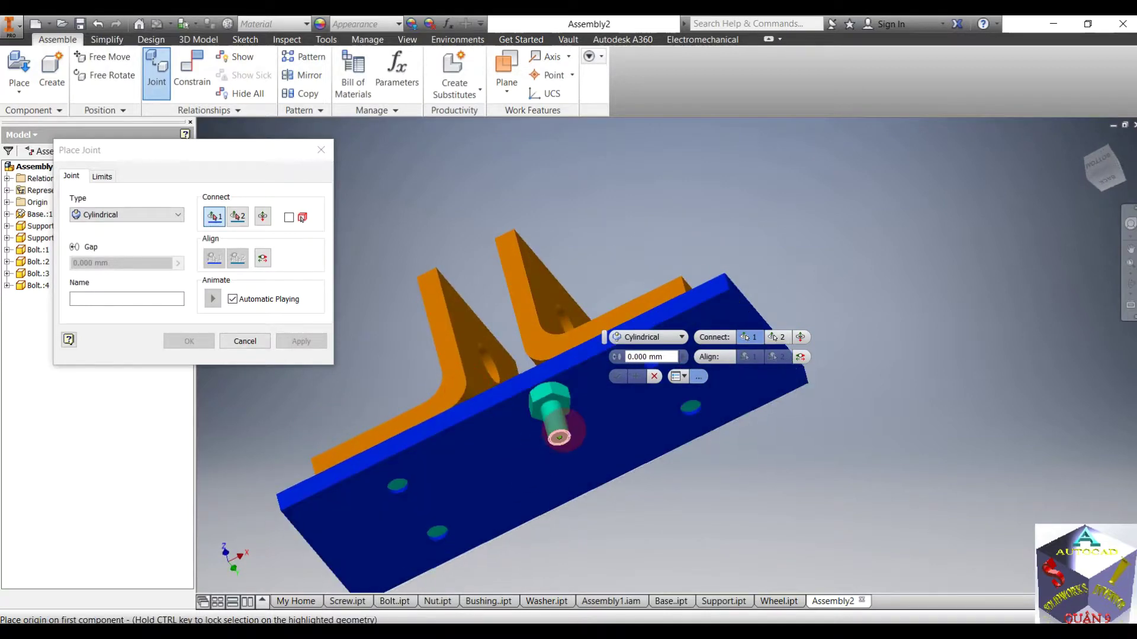
{"action": "scroll", "coordinate": [562, 427], "scroll_direction": "down", "scroll_amount": 5}
{"action": "left_click", "coordinate": [495, 275]}
{"action": "scroll", "coordinate": [496, 276], "scroll_direction": "up", "scroll_amount": 6}
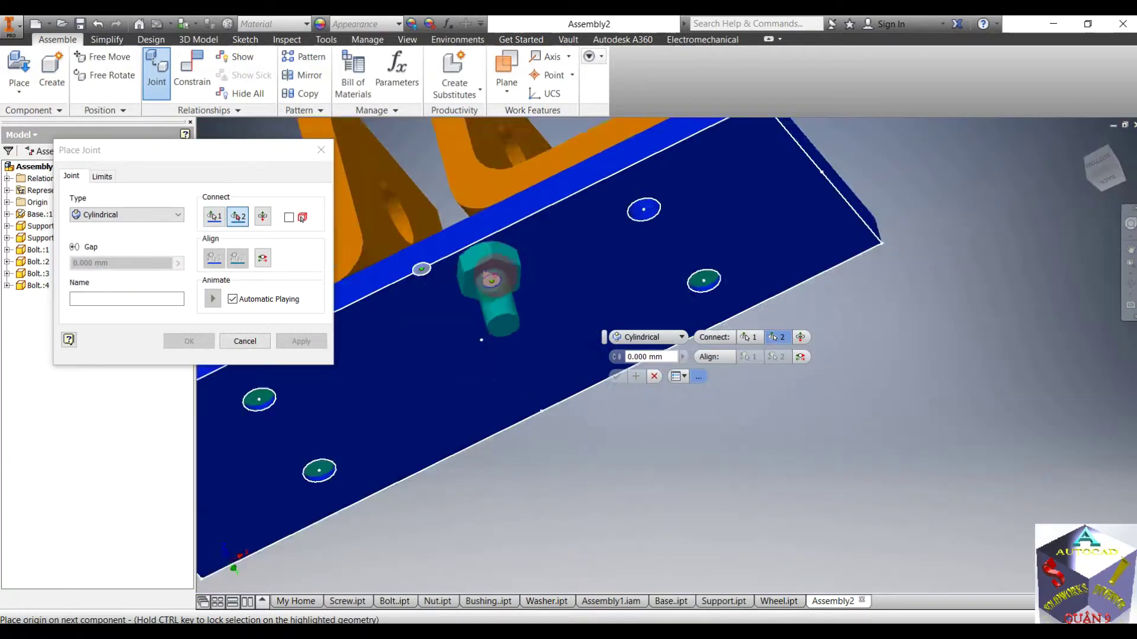
{"action": "middle_click_drag", "start_coordinate": [701, 207], "coordinate": [701, 290], "text": "shift"}
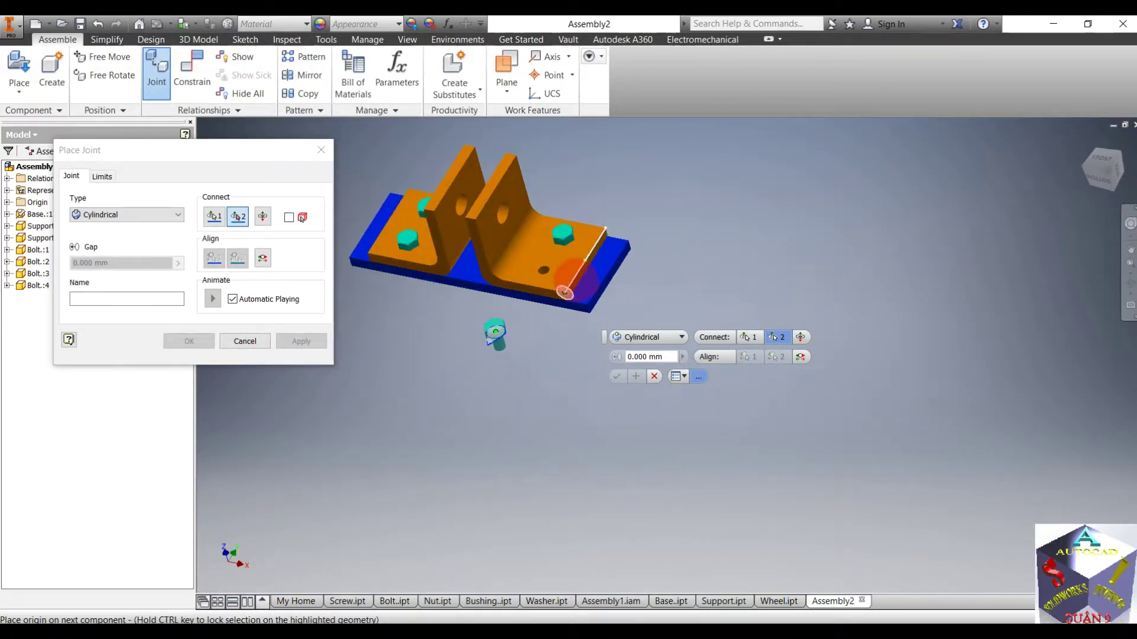
{"action": "scroll", "coordinate": [579, 283], "scroll_direction": "down", "scroll_amount": 5}
{"action": "left_click", "coordinate": [456, 258]}
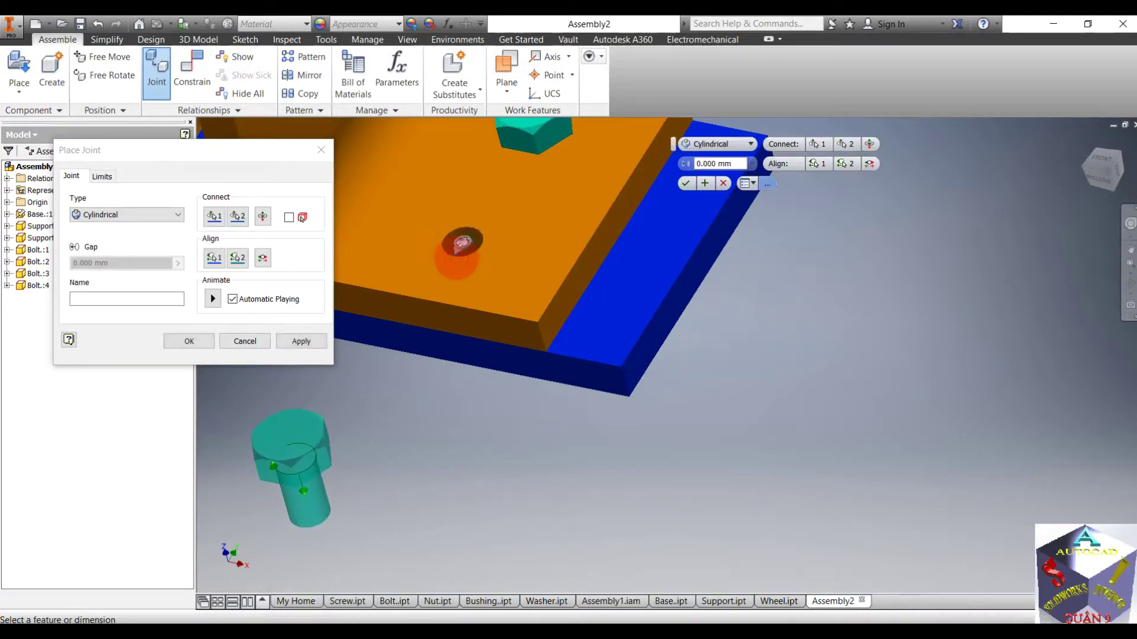
{"action": "scroll", "coordinate": [647, 438], "scroll_direction": "up", "scroll_amount": 3}
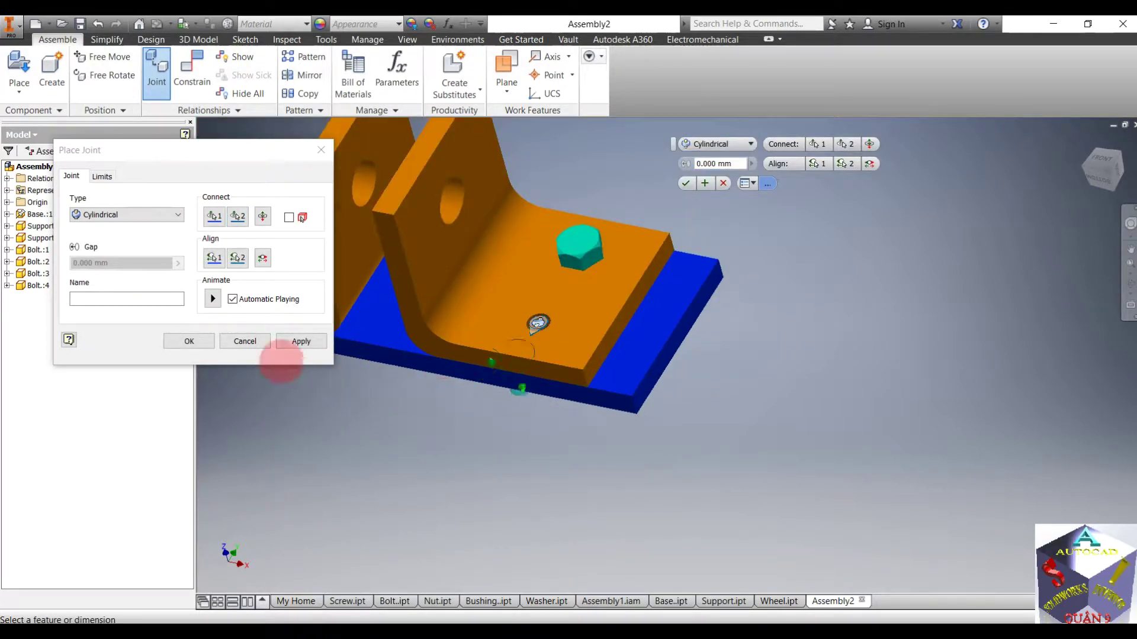
{"action": "left_click", "coordinate": [301, 341]}
{"action": "scroll", "coordinate": [712, 444], "scroll_direction": "up", "scroll_amount": 3}
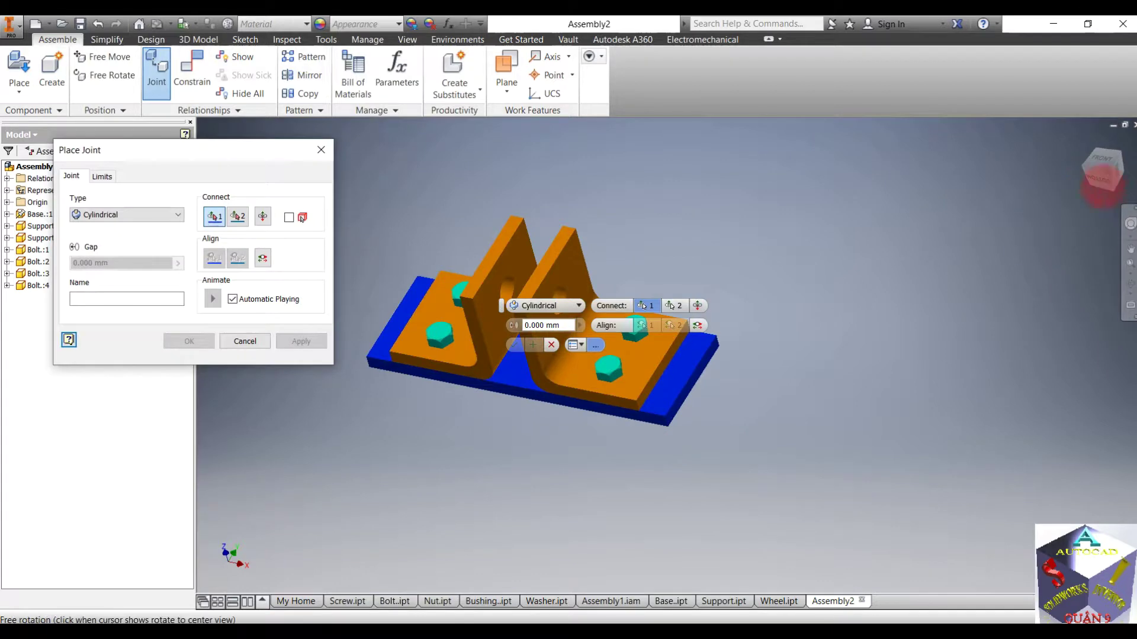
{"action": "left_click", "coordinate": [1086, 141]}
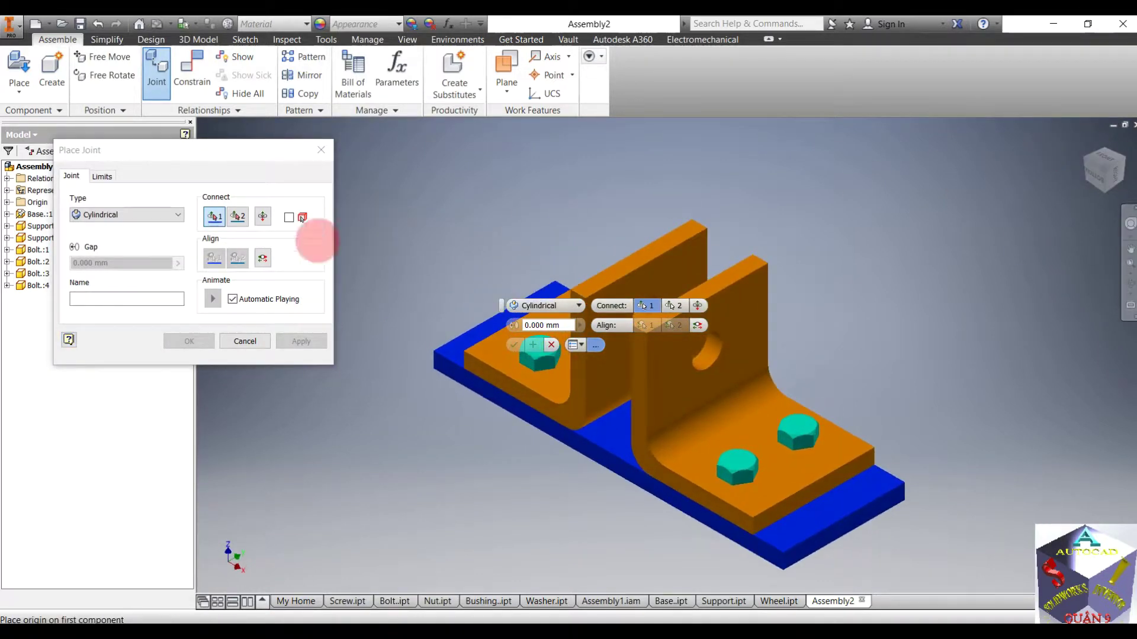
{"action": "left_click", "coordinate": [244, 341]}
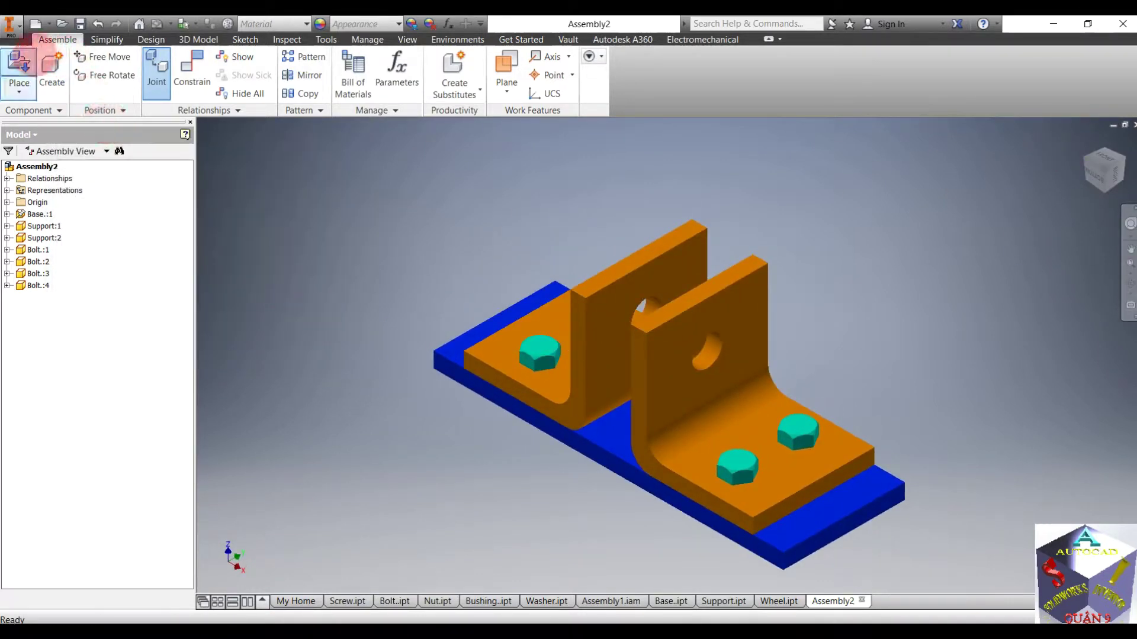
- Place one Wheel in the assembly beside the Supports, rotated 90° about Z
{"action": "left_click", "coordinate": [19, 68]}
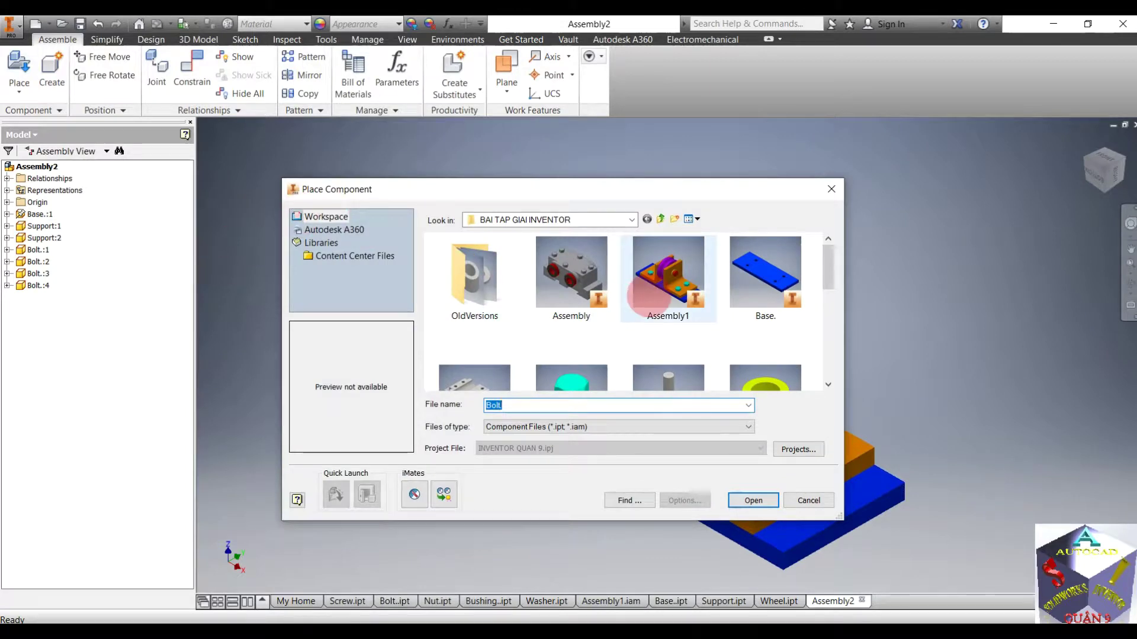
{"action": "scroll", "coordinate": [648, 299], "scroll_direction": "down", "scroll_amount": 5}
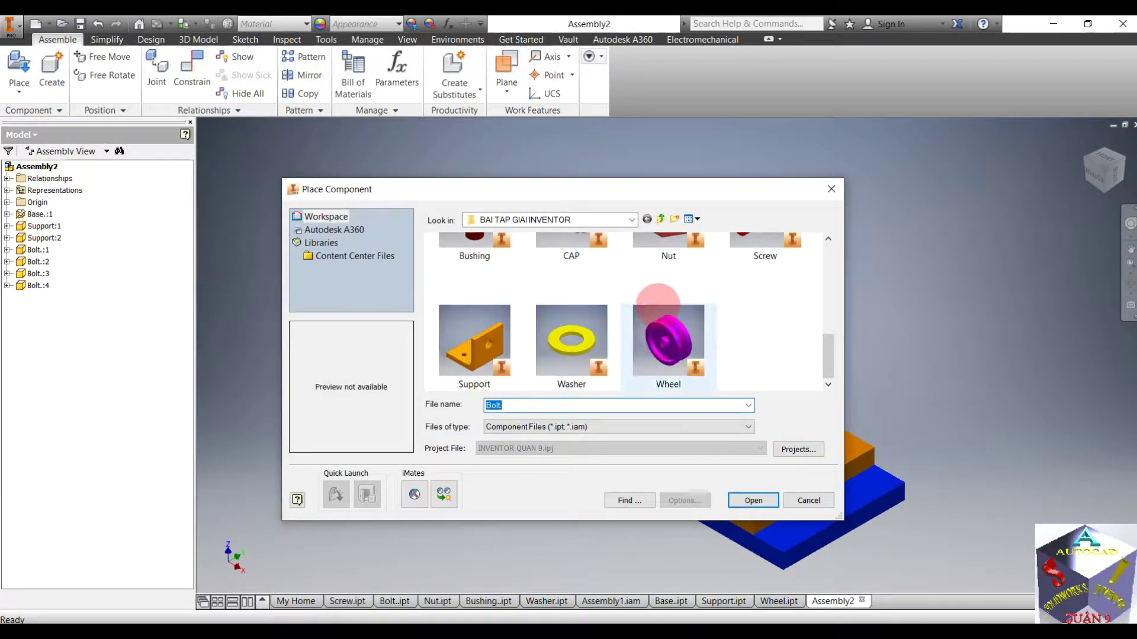
{"action": "left_click", "coordinate": [659, 306]}
{"action": "left_click", "coordinate": [750, 500]}
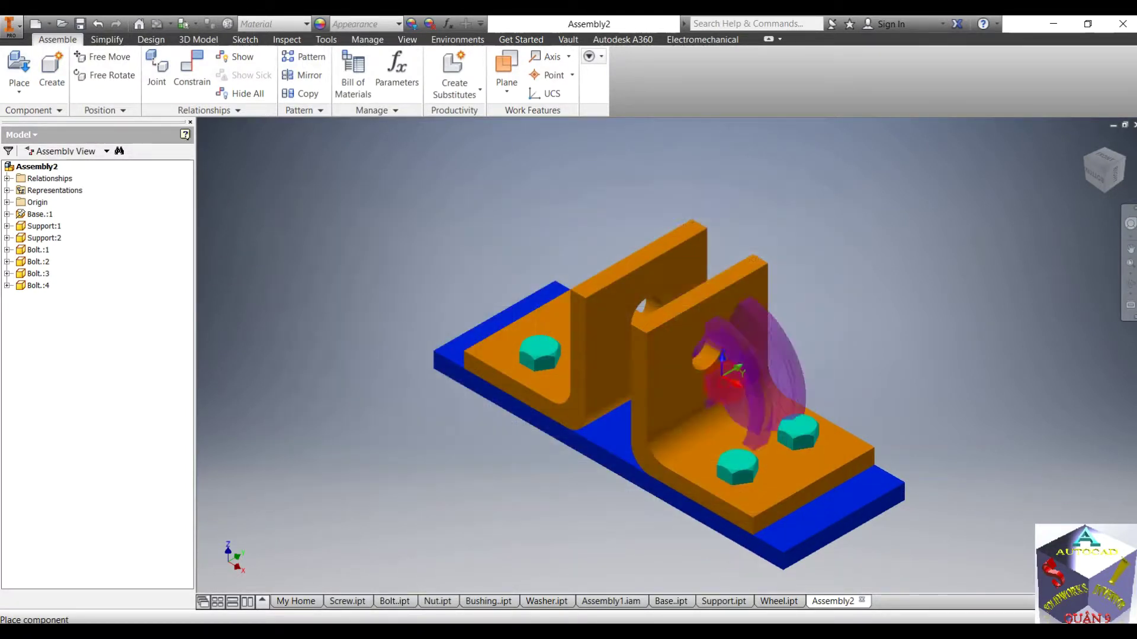
{"action": "right_click", "coordinate": [474, 191]}
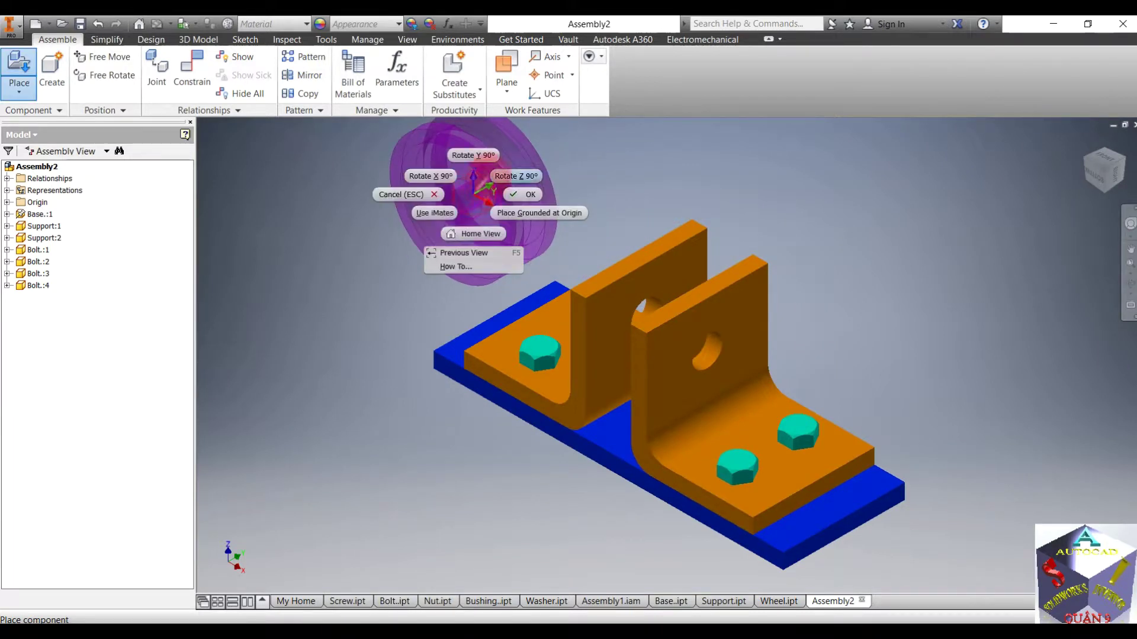
{"action": "left_click", "coordinate": [503, 176]}
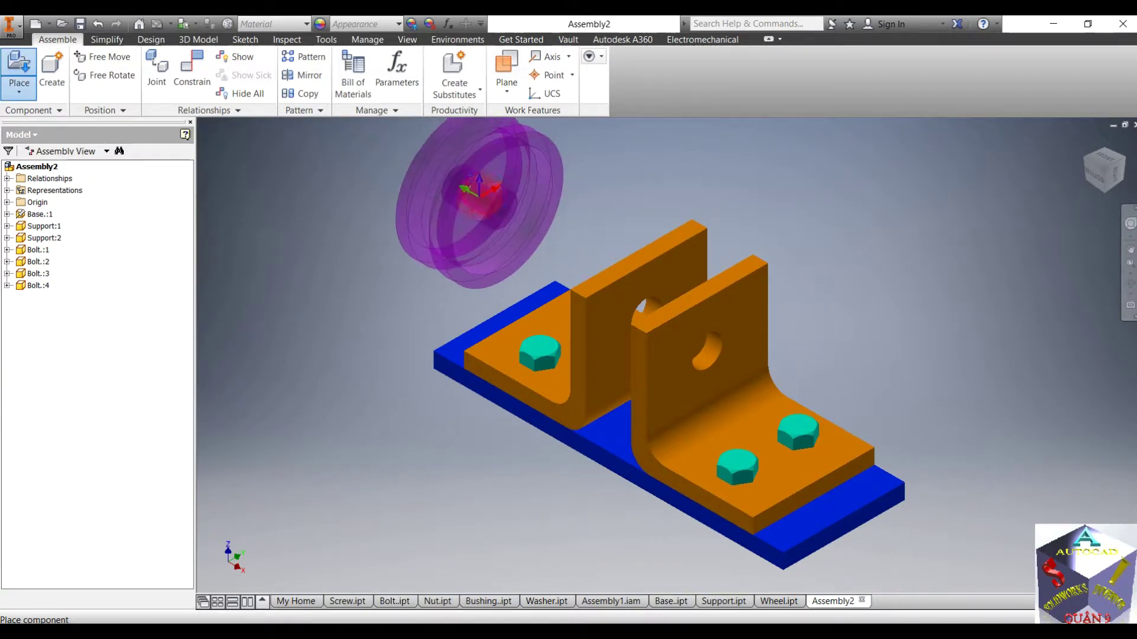
{"action": "left_click", "coordinate": [480, 197]}
{"action": "right_click", "coordinate": [566, 178]}
{"action": "left_click", "coordinate": [615, 178]}
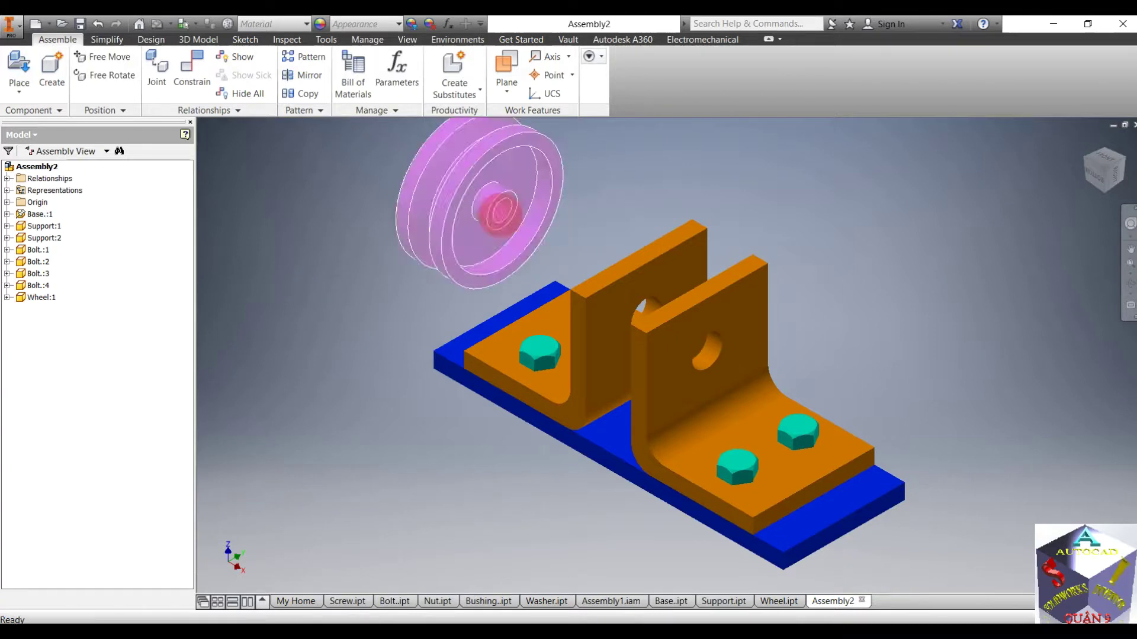
- Add a Cylindrical joint between the end of the Wheel's hub bore and the inner edge of the rear Support's hole
{"action": "left_click", "coordinate": [157, 67]}
{"action": "scroll", "coordinate": [466, 229], "scroll_direction": "down", "scroll_amount": 3}
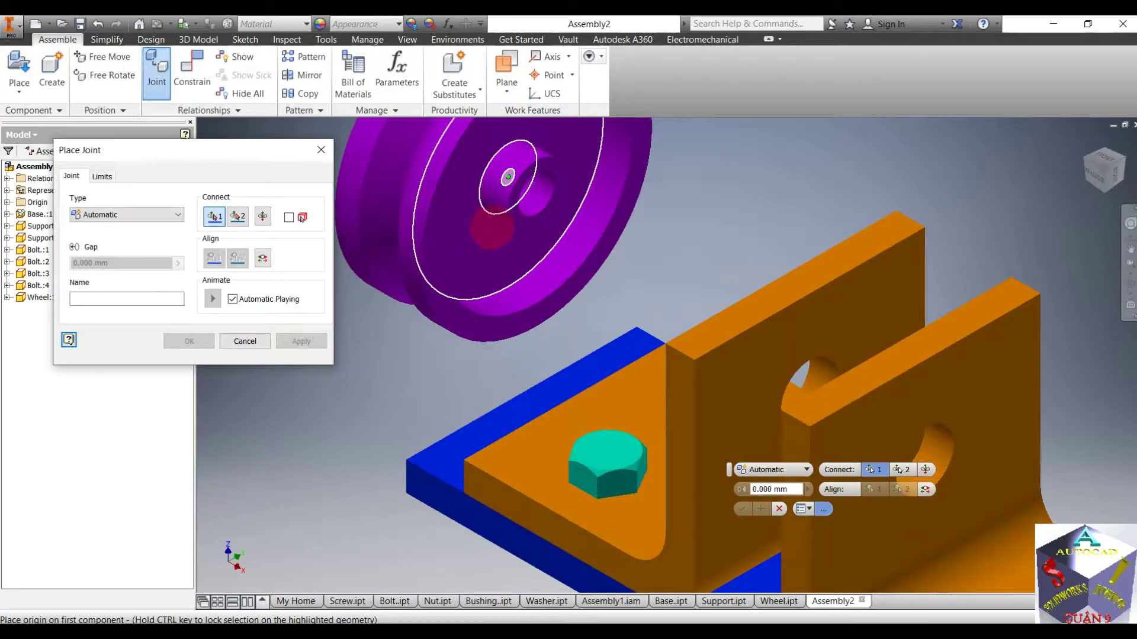
{"action": "left_click", "coordinate": [537, 193]}
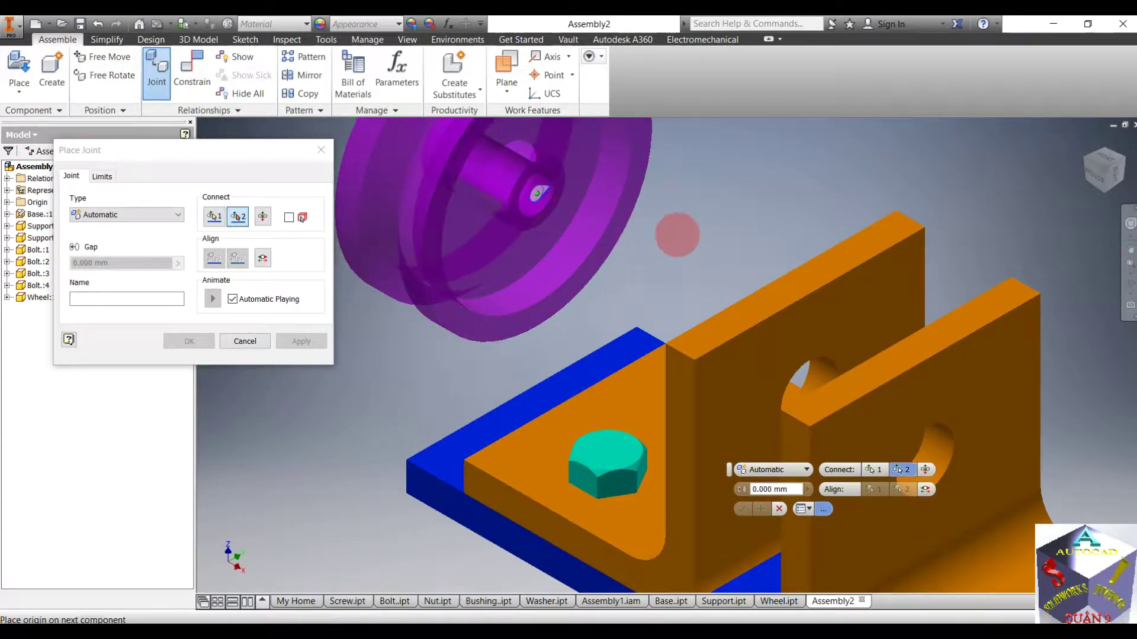
{"action": "scroll", "coordinate": [678, 235], "scroll_direction": "up", "scroll_amount": 3}
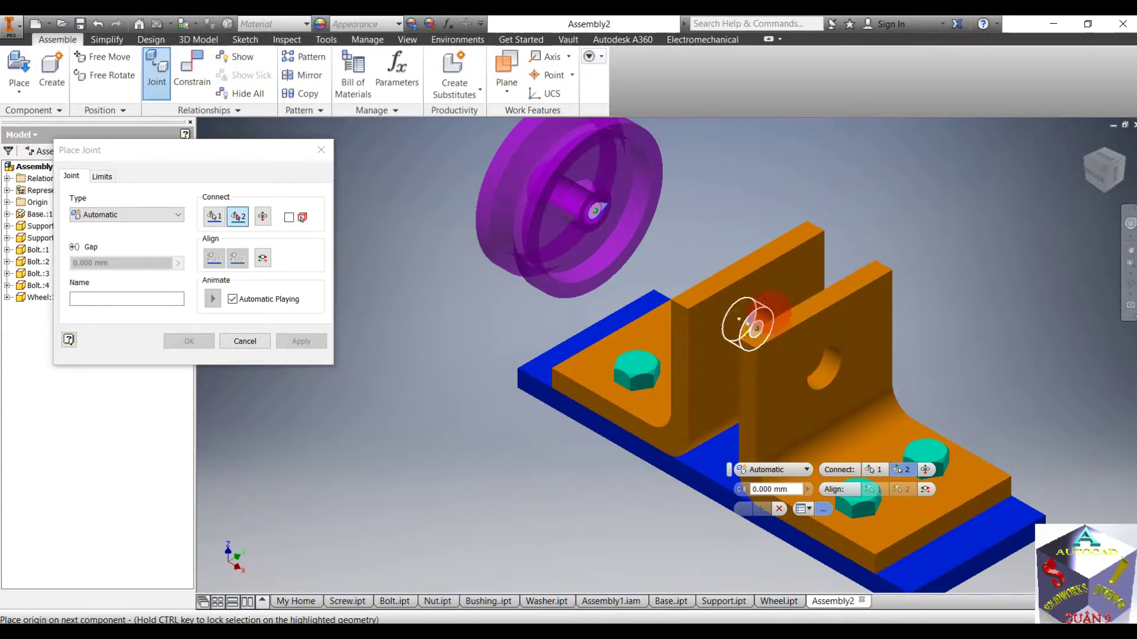
{"action": "left_click", "coordinate": [756, 329]}
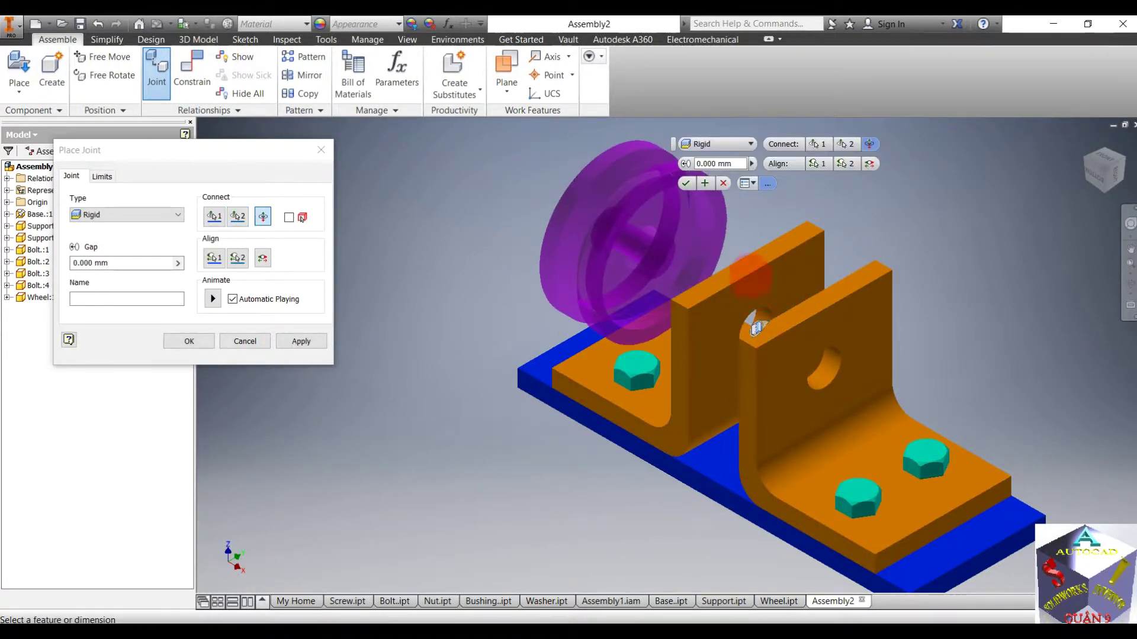
{"action": "left_click", "coordinate": [734, 143]}
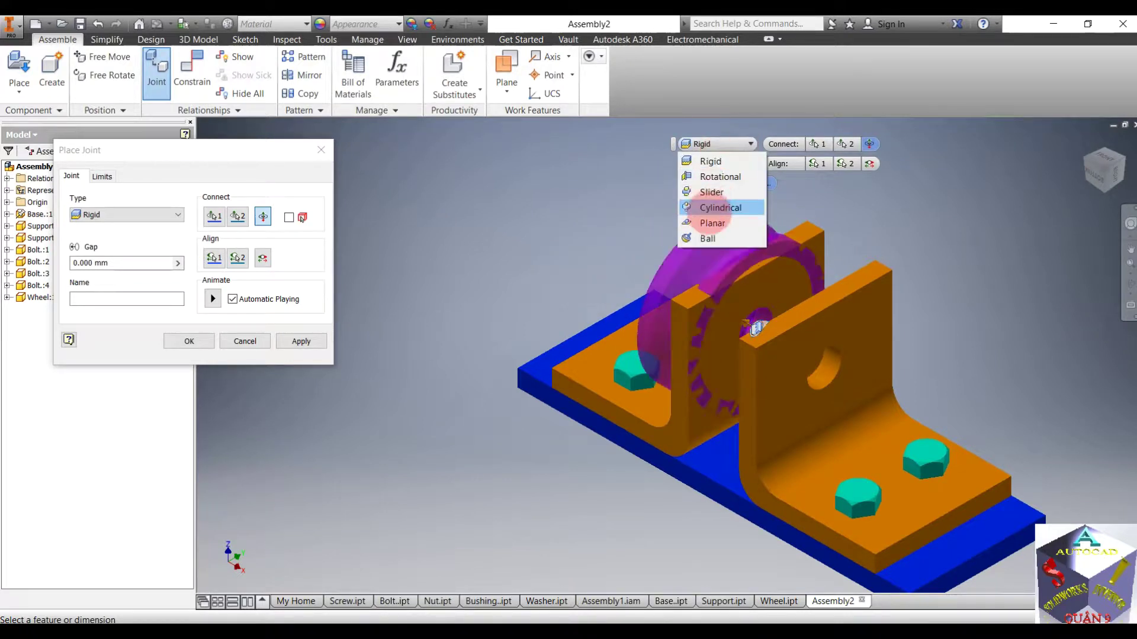
{"action": "left_click", "coordinate": [710, 202]}
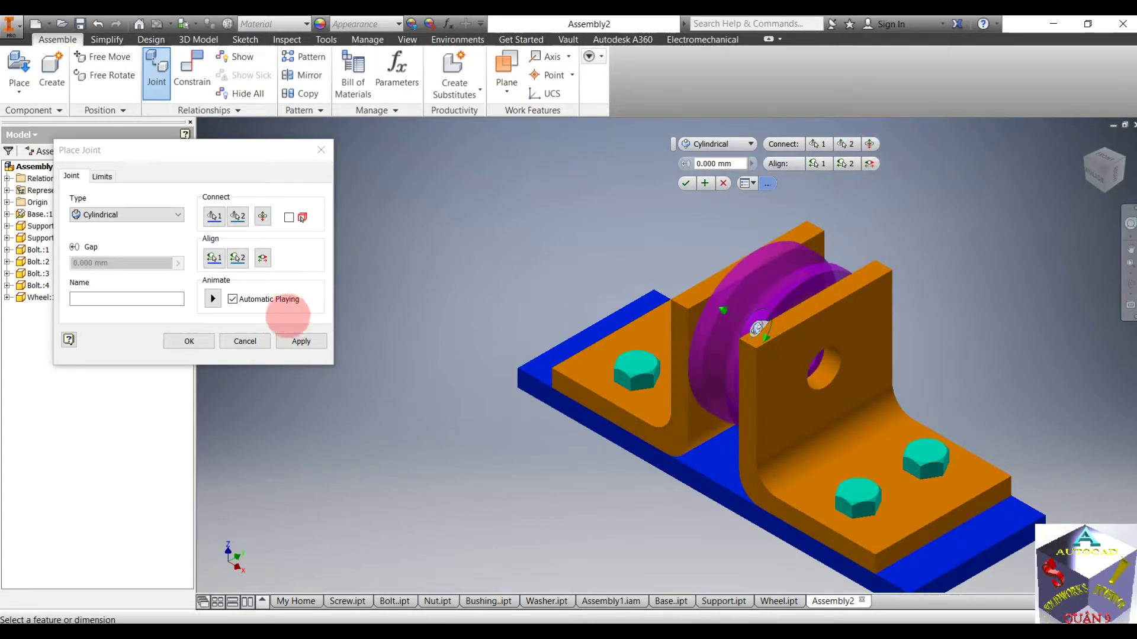
{"action": "left_click", "coordinate": [301, 341]}
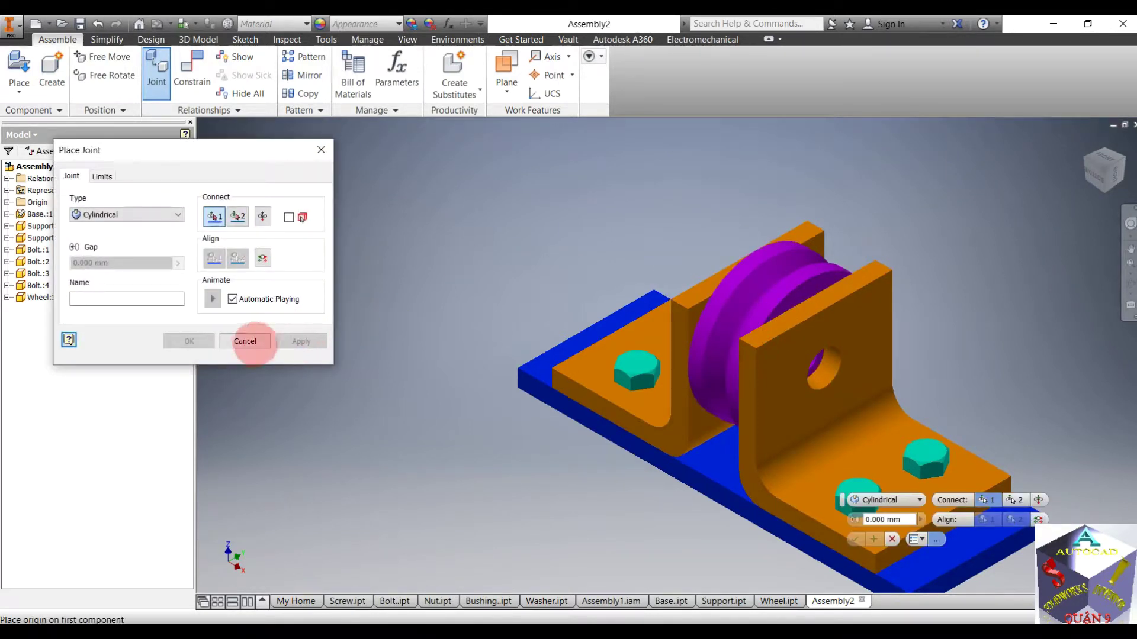
{"action": "left_click", "coordinate": [245, 341]}
- Slide the Wheel outward along its axis and add a Planar joint between its rim side face and the front Support's inner face
{"action": "left_click_drag", "start_coordinate": [769, 269], "coordinate": [639, 208]}
{"action": "left_click", "coordinate": [440, 204]}
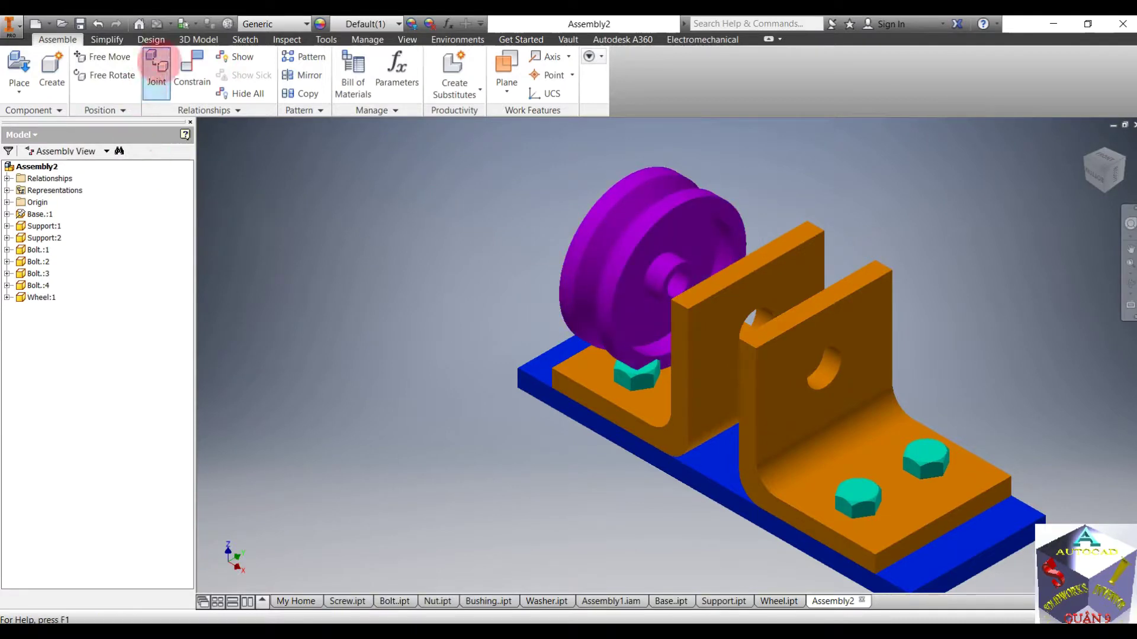
{"action": "left_click", "coordinate": [156, 62]}
{"action": "scroll", "coordinate": [721, 208], "scroll_direction": "up", "scroll_amount": 5}
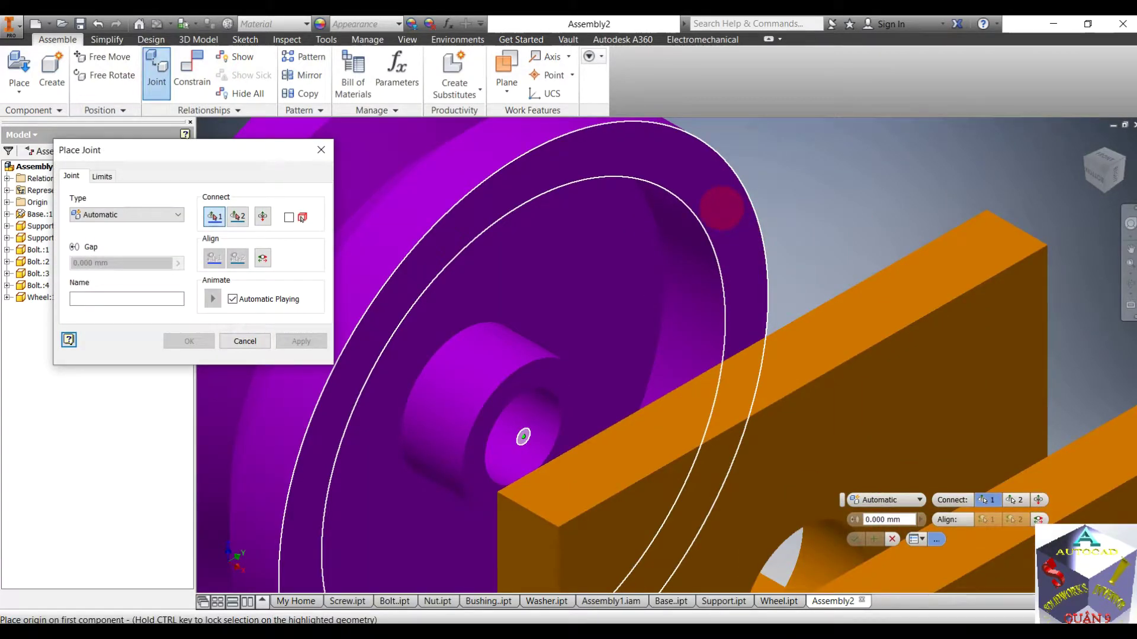
{"action": "left_click", "coordinate": [721, 208]}
{"action": "scroll", "coordinate": [722, 207], "scroll_direction": "down", "scroll_amount": 5}
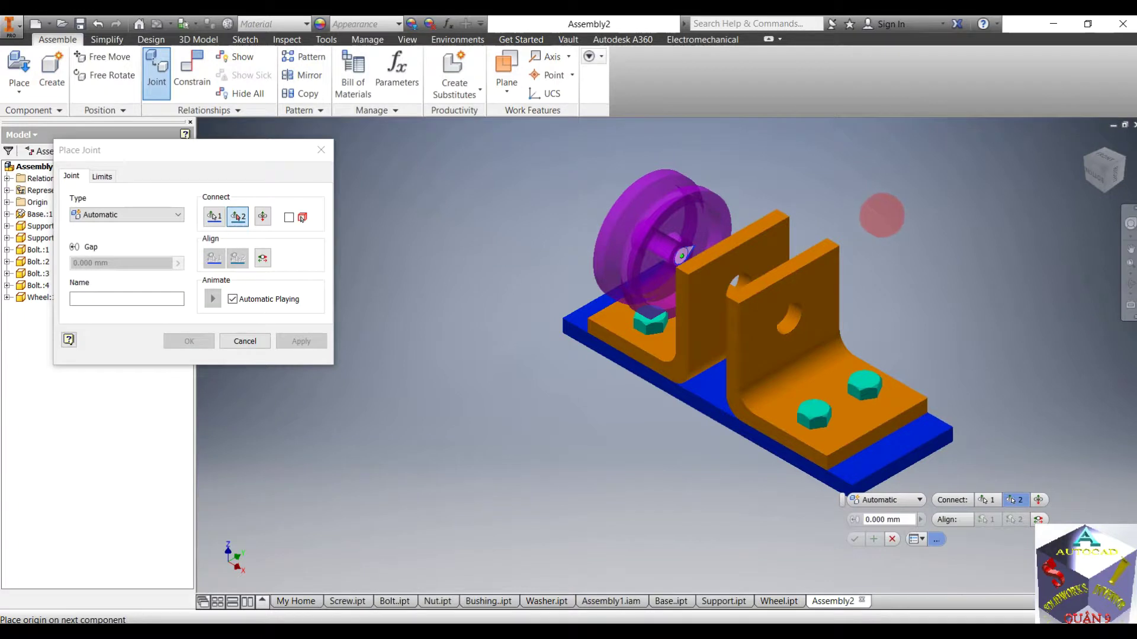
{"action": "mouse_move", "coordinate": [882, 216]}
{"action": "middle_mouse_down", "text": "shift"}
{"action": "mouse_move", "coordinate": [959, 228]}
{"action": "mouse_move", "coordinate": [886, 229]}
{"action": "middle_mouse_up", "text": "shift"}
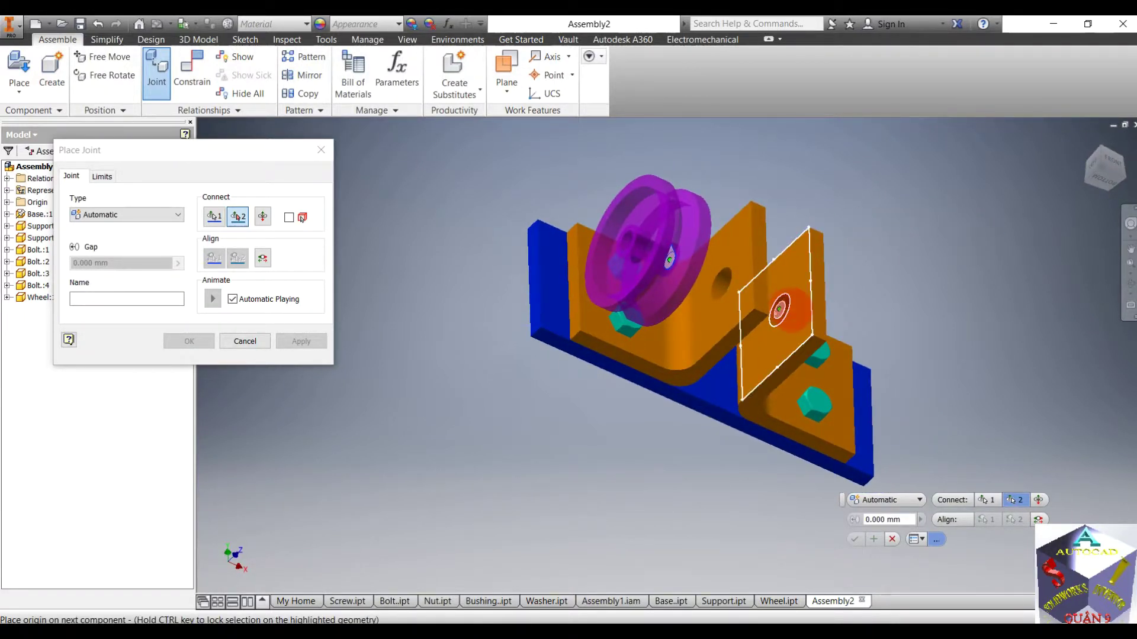
{"action": "left_click", "coordinate": [779, 308]}
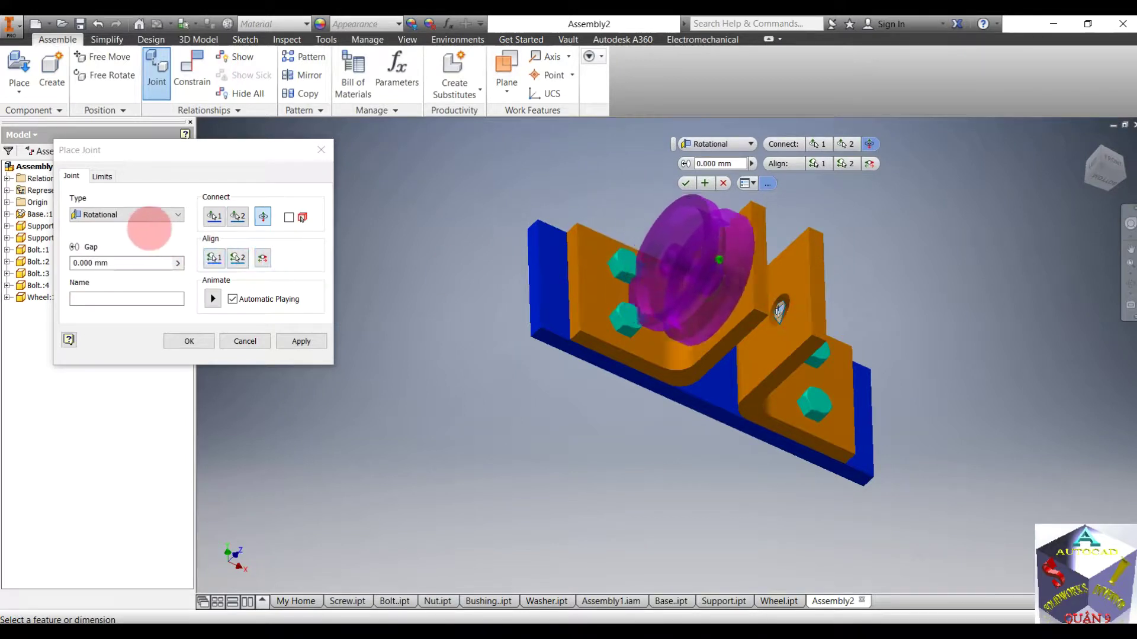
{"action": "left_click", "coordinate": [155, 220]}
{"action": "left_click", "coordinate": [144, 281]}
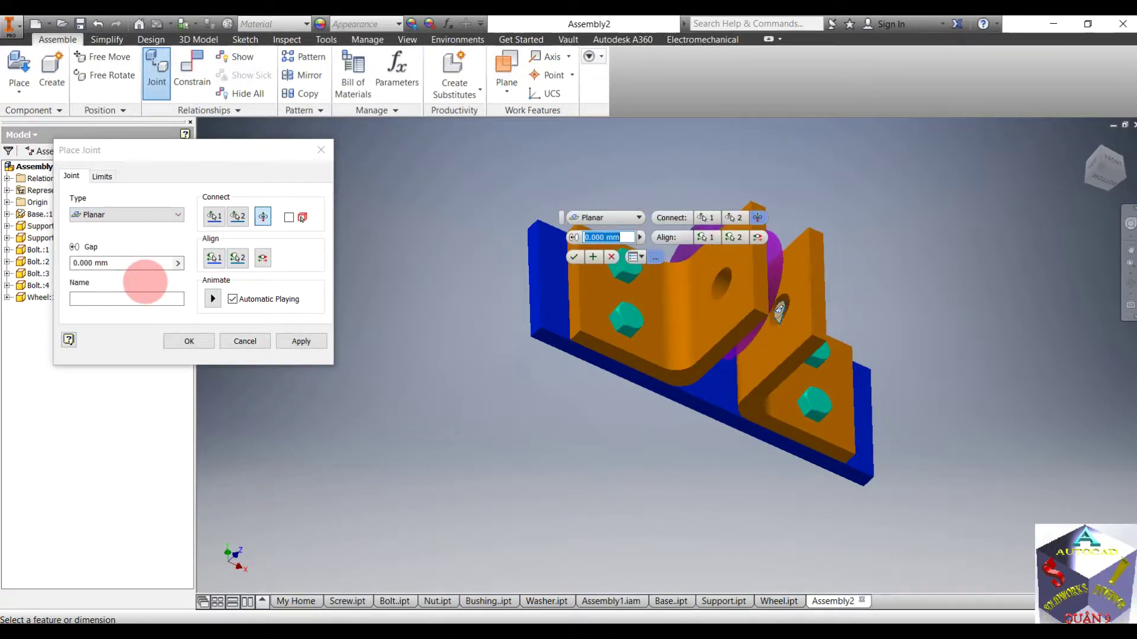
{"action": "middle_click_drag", "start_coordinate": [520, 407], "coordinate": [450, 379], "text": "shift"}
{"action": "left_click", "coordinate": [301, 341]}
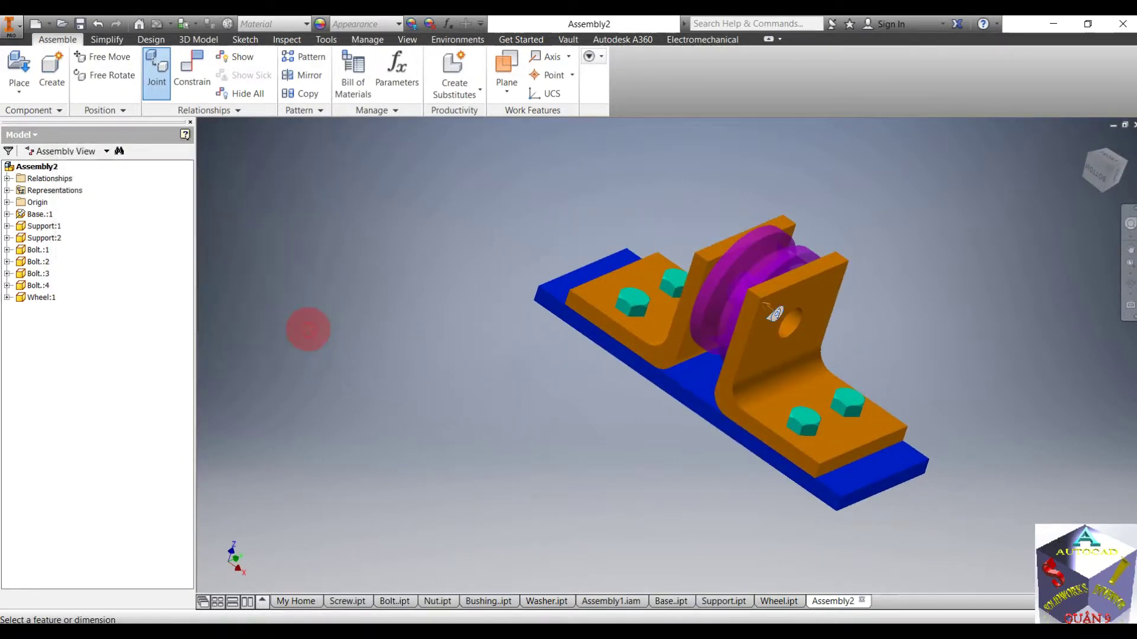
{"action": "left_click", "coordinate": [239, 342]}
{"action": "left_click", "coordinate": [715, 303]}
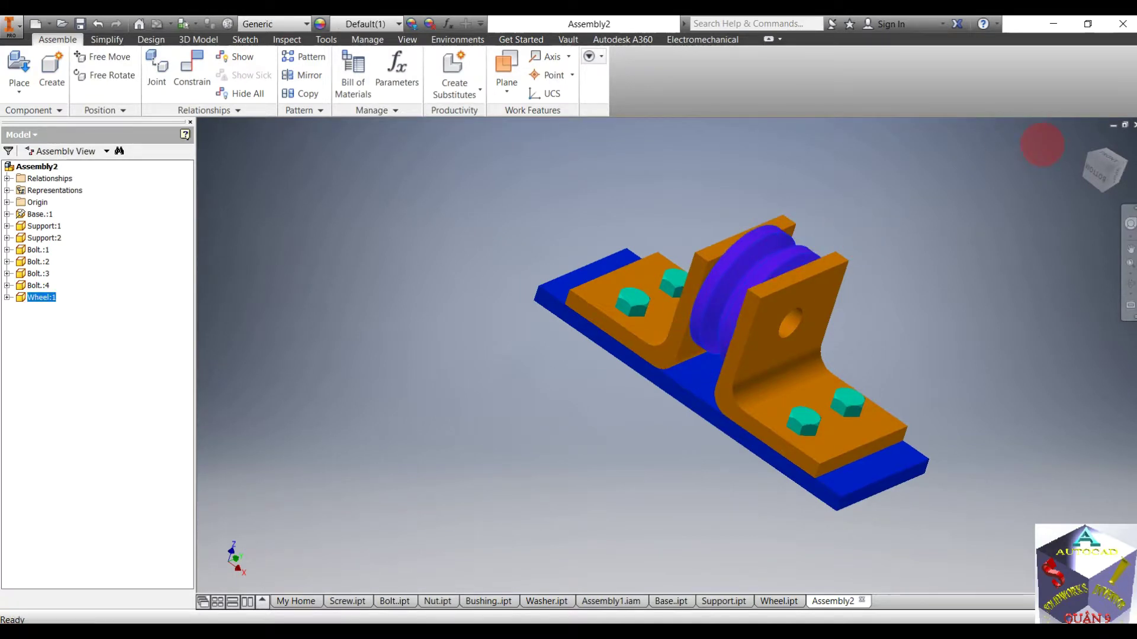
- Place two copies of the Bushing. part beside the Supports, the second one rotated 90° about Y
{"action": "left_click", "coordinate": [1058, 152]}
{"action": "left_click", "coordinate": [1085, 141]}
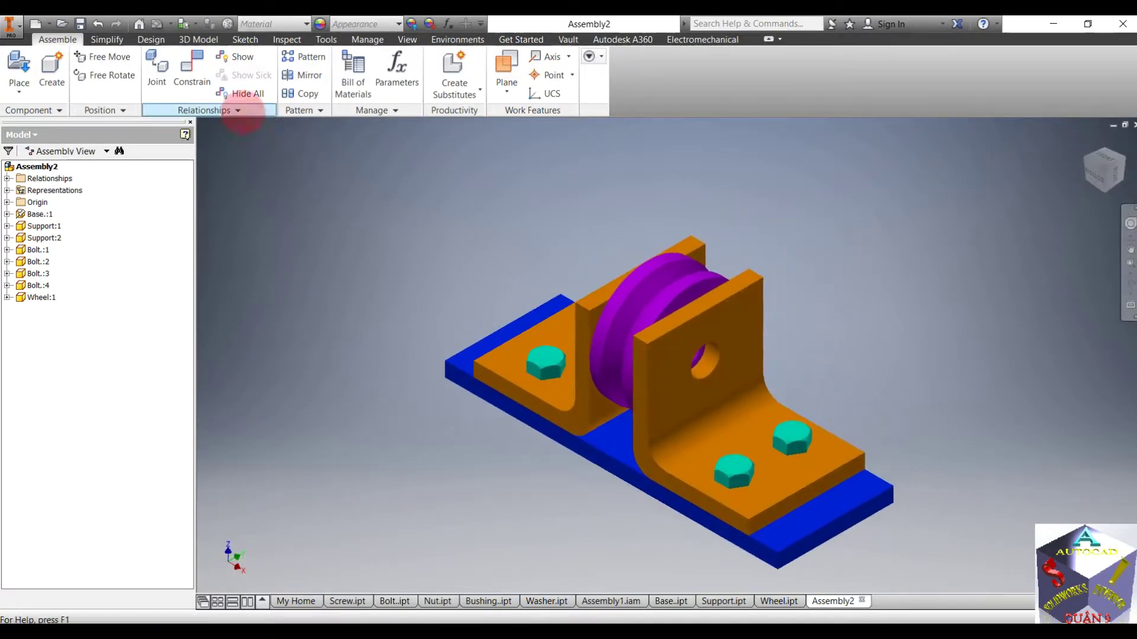
{"action": "left_click", "coordinate": [19, 63]}
{"action": "scroll", "coordinate": [629, 300], "scroll_direction": "down", "scroll_amount": 2}
{"action": "left_click", "coordinate": [743, 283]}
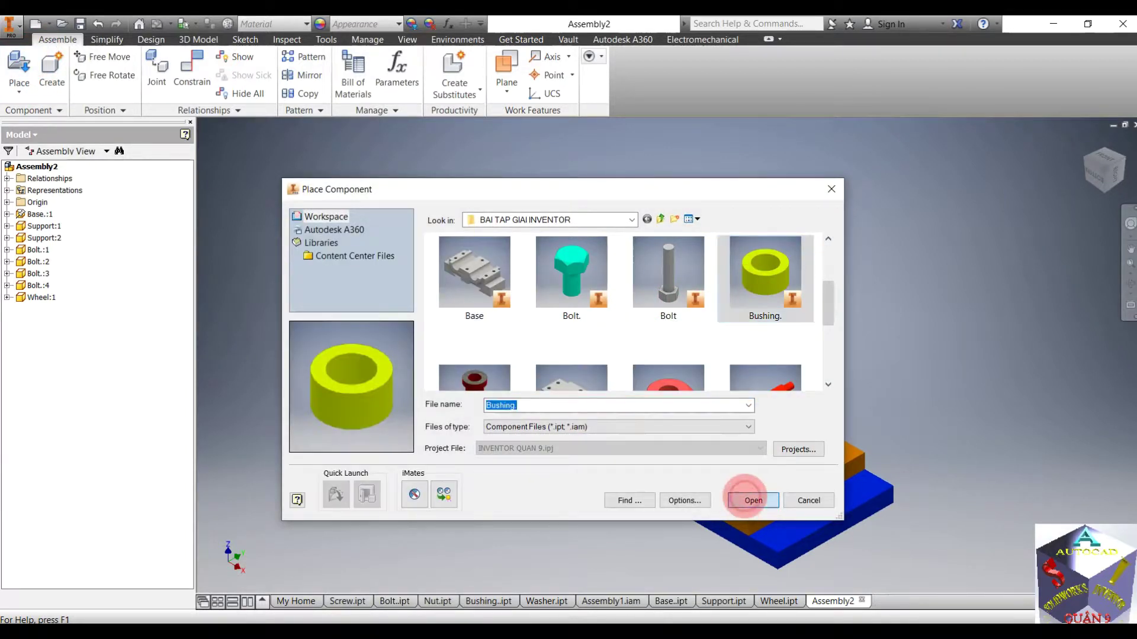
{"action": "left_click", "coordinate": [749, 500]}
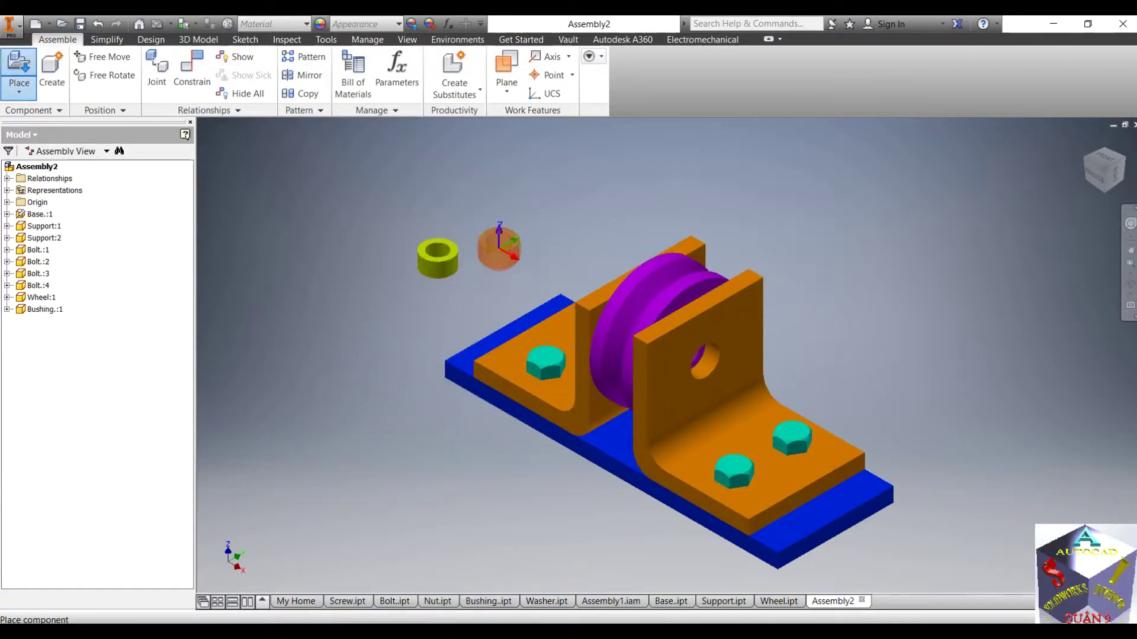
{"action": "right_click", "coordinate": [499, 247]}
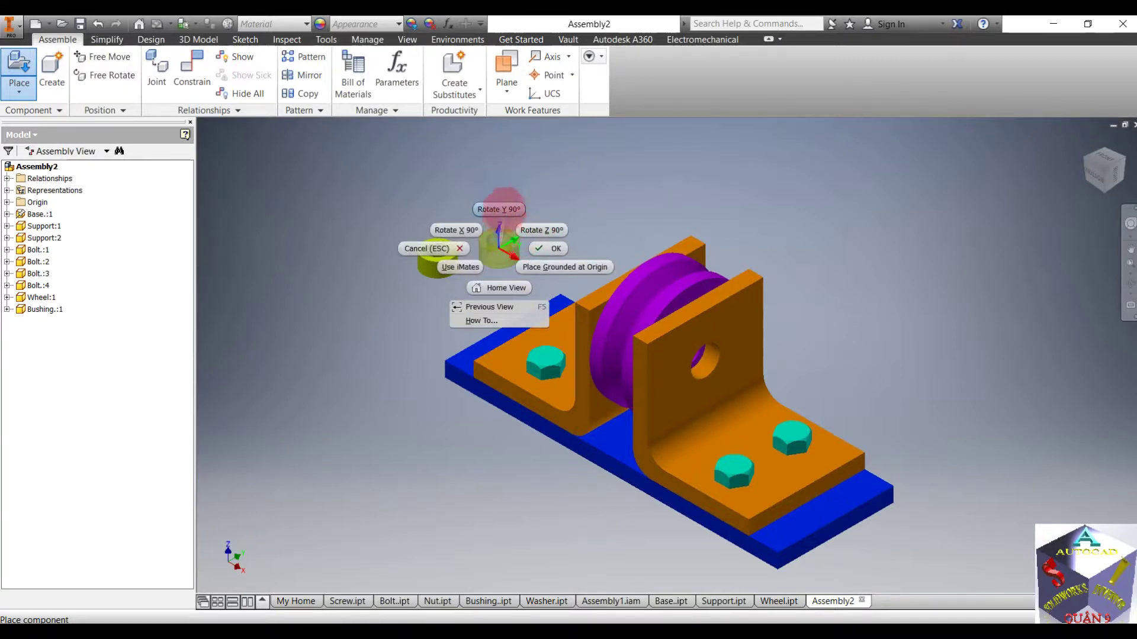
{"action": "left_click", "coordinate": [499, 209]}
{"action": "right_click", "coordinate": [480, 219]}
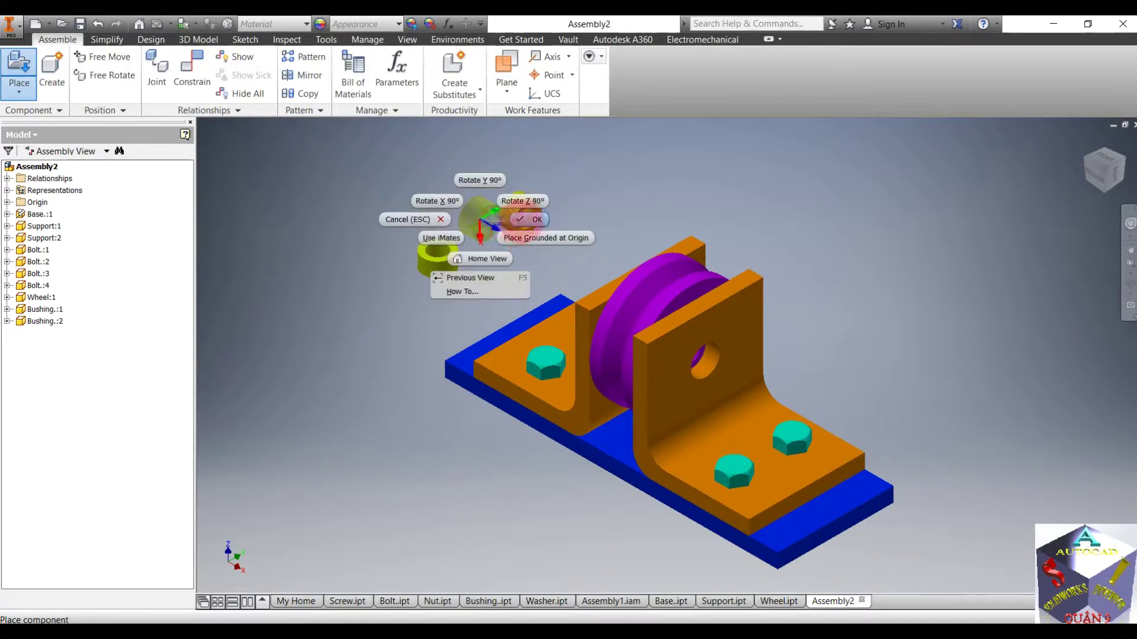
{"action": "left_click", "coordinate": [522, 219]}
- Add a Cylindrical joint between the end of the rotated Bushing and the outer edge of the front Support's hole
{"action": "left_click", "coordinate": [157, 70]}
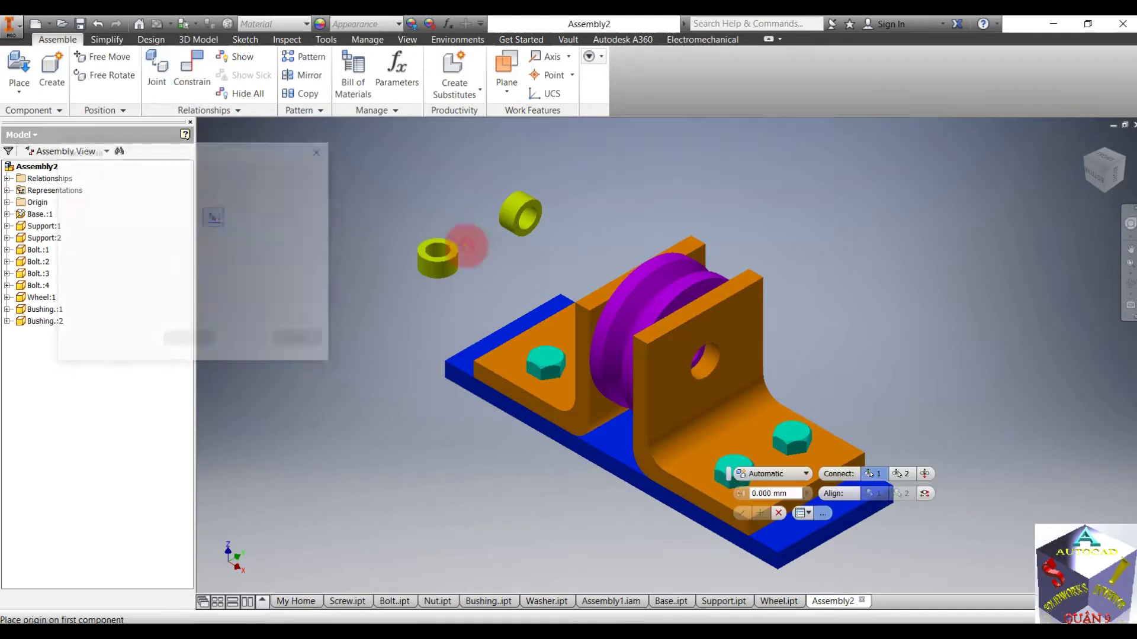
{"action": "scroll", "coordinate": [521, 244], "scroll_direction": "up", "scroll_amount": 3}
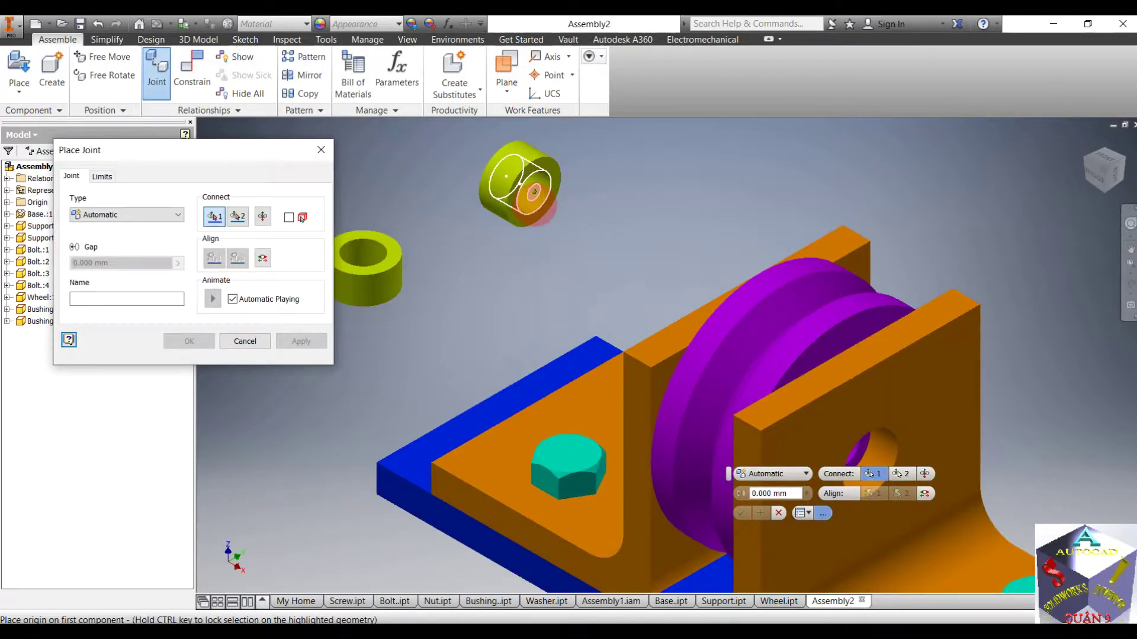
{"action": "left_click", "coordinate": [534, 192]}
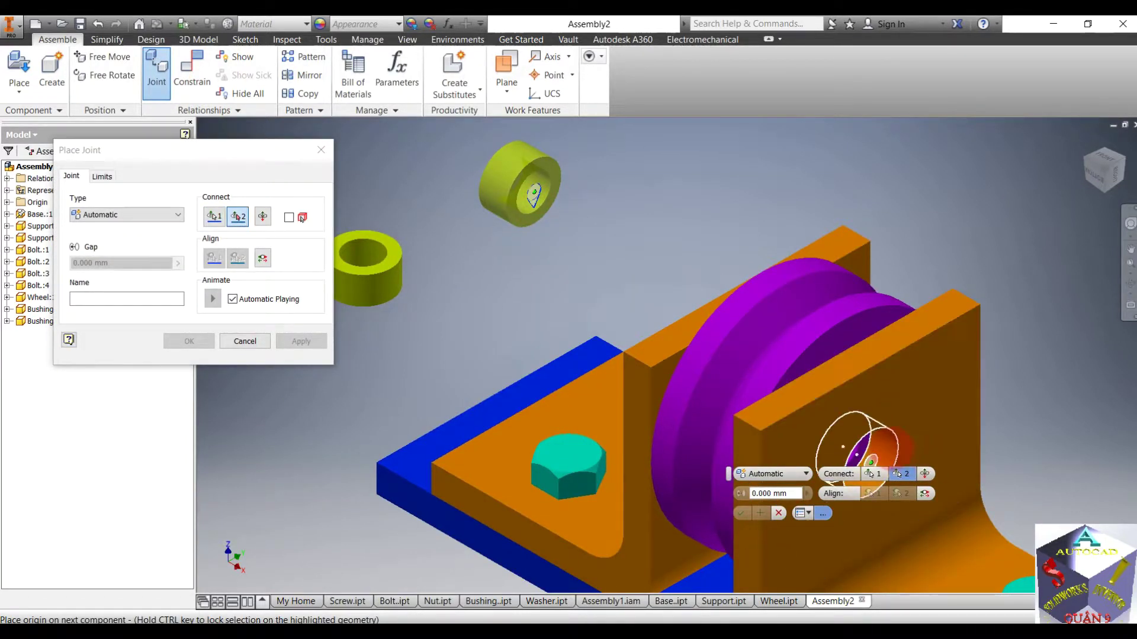
{"action": "left_click", "coordinate": [870, 462]}
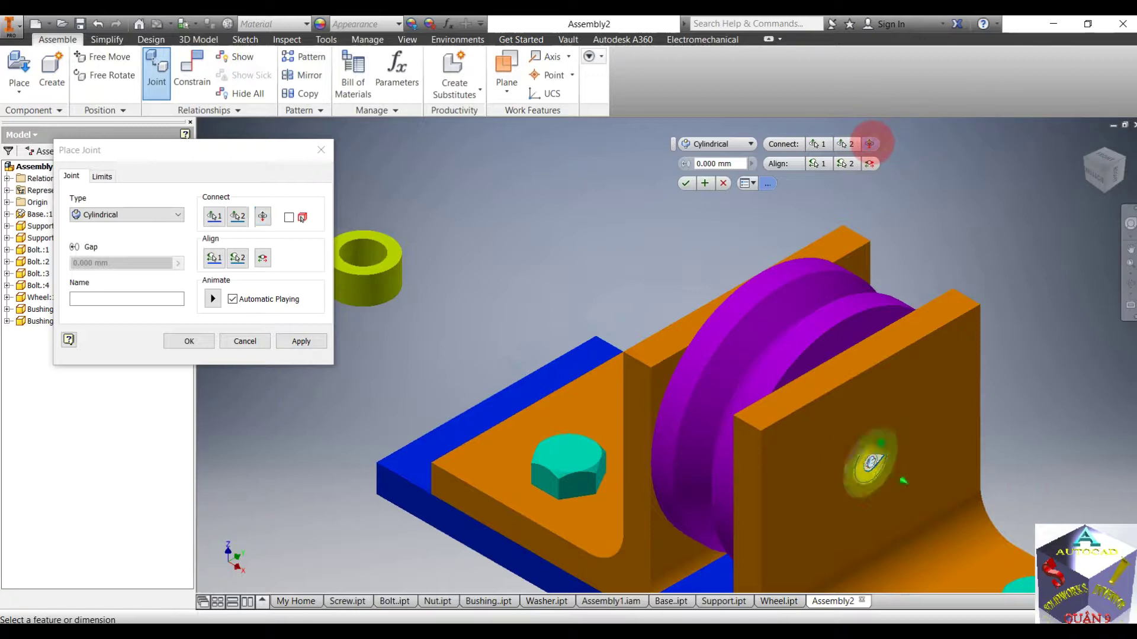
{"action": "left_click", "coordinate": [303, 342]}
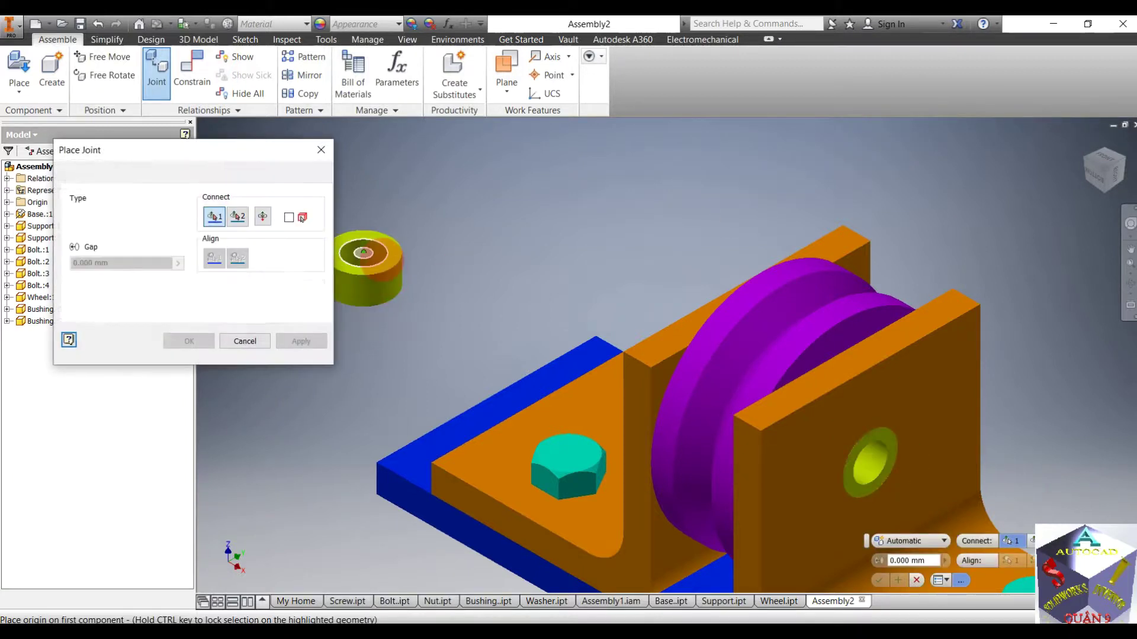
- Add a Rigid joint between the upright Bushing's top end and the hole in the rear Support's outer face, then close the Joint command
{"action": "left_click", "coordinate": [377, 233]}
{"action": "middle_click_drag", "start_coordinate": [519, 271], "coordinate": [663, 282], "text": "shift"}
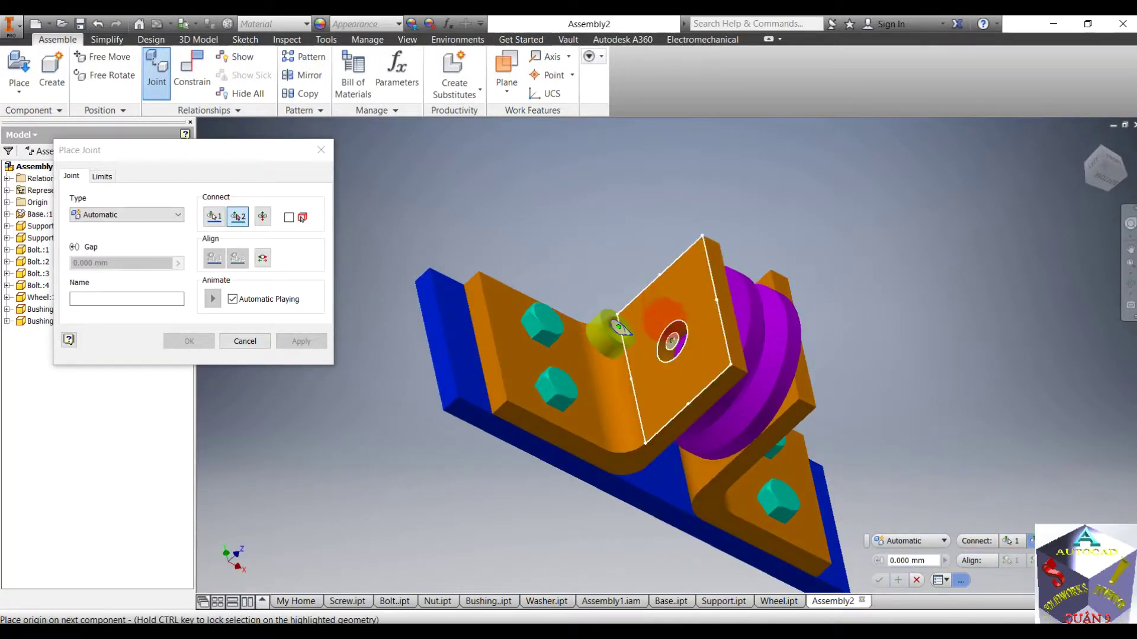
{"action": "left_click", "coordinate": [672, 341]}
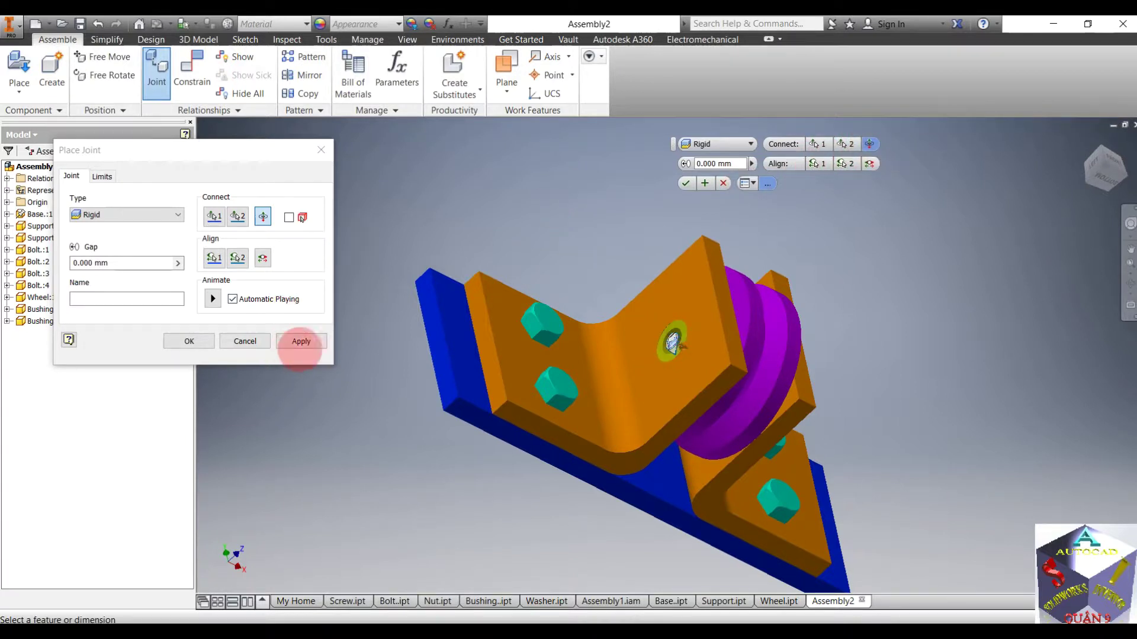
{"action": "left_click", "coordinate": [301, 341]}
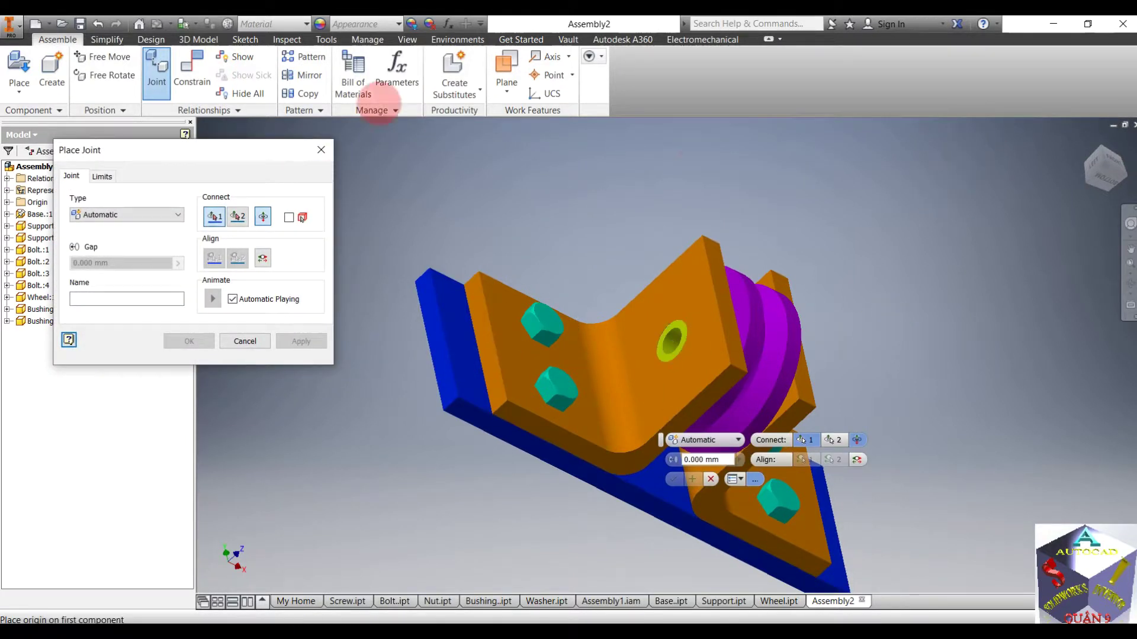
{"action": "left_click", "coordinate": [245, 341]}
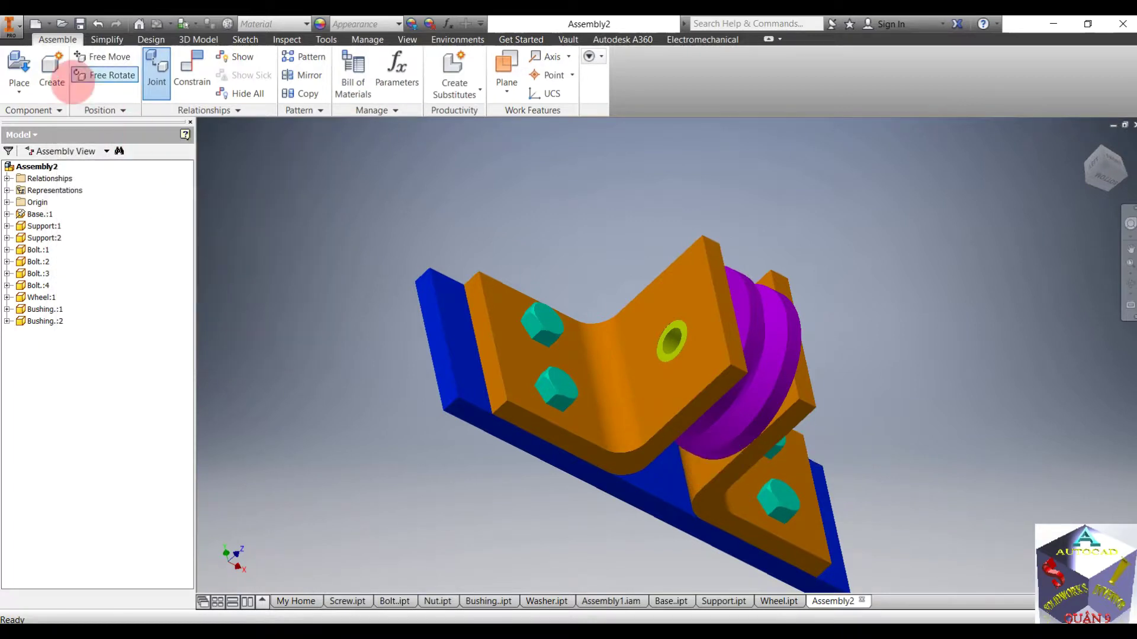
- Place one Screw part beside the Supports, rotated 90° about Z
{"action": "scroll", "coordinate": [665, 284], "scroll_direction": "down", "scroll_amount": 2}
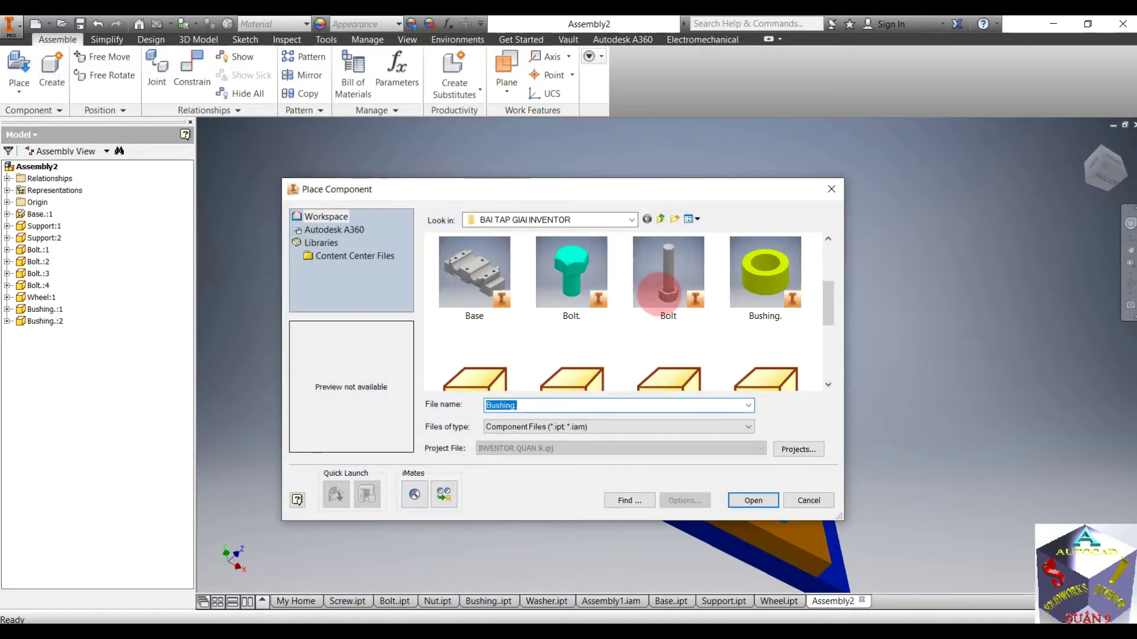
{"action": "scroll", "coordinate": [663, 287], "scroll_direction": "down", "scroll_amount": 2}
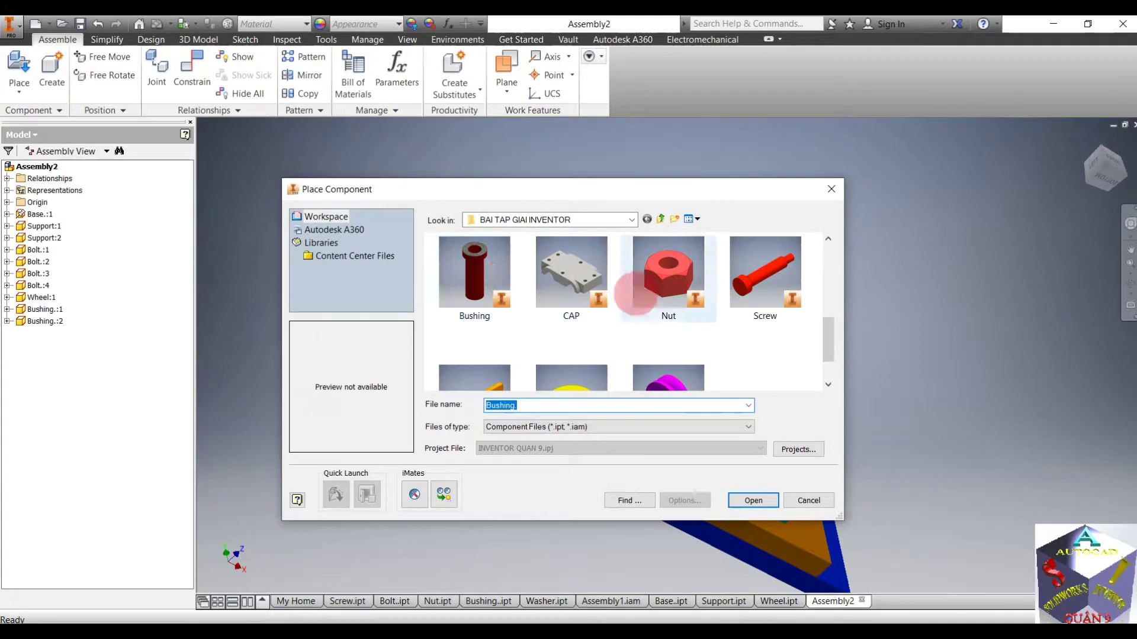
{"action": "left_click", "coordinate": [764, 275]}
{"action": "left_click", "coordinate": [752, 498]}
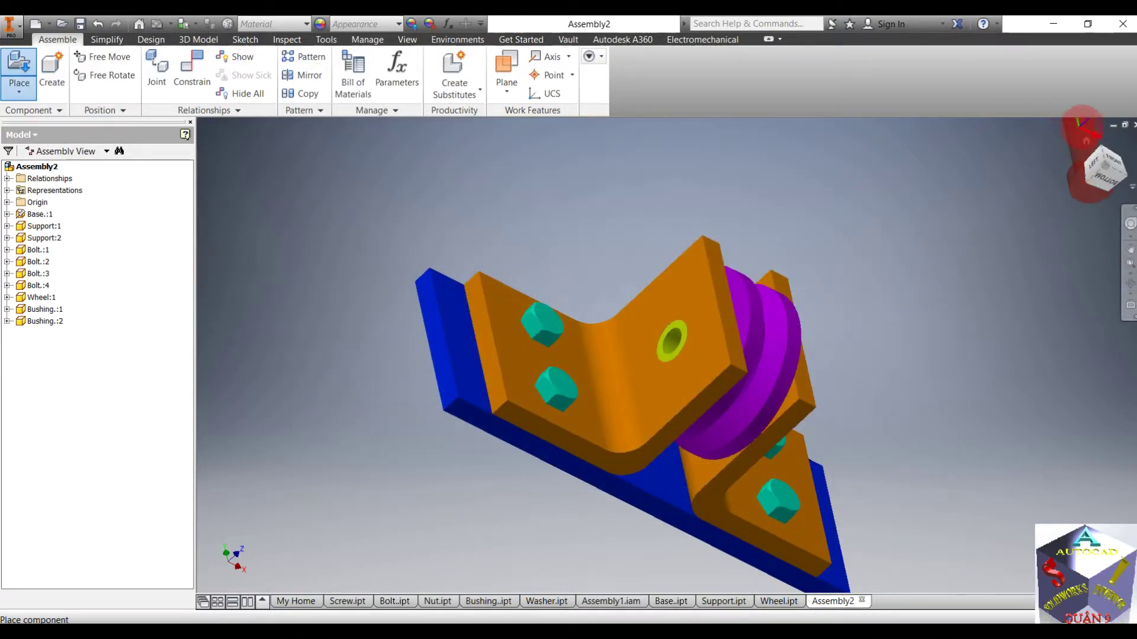
{"action": "left_click", "coordinate": [1086, 140]}
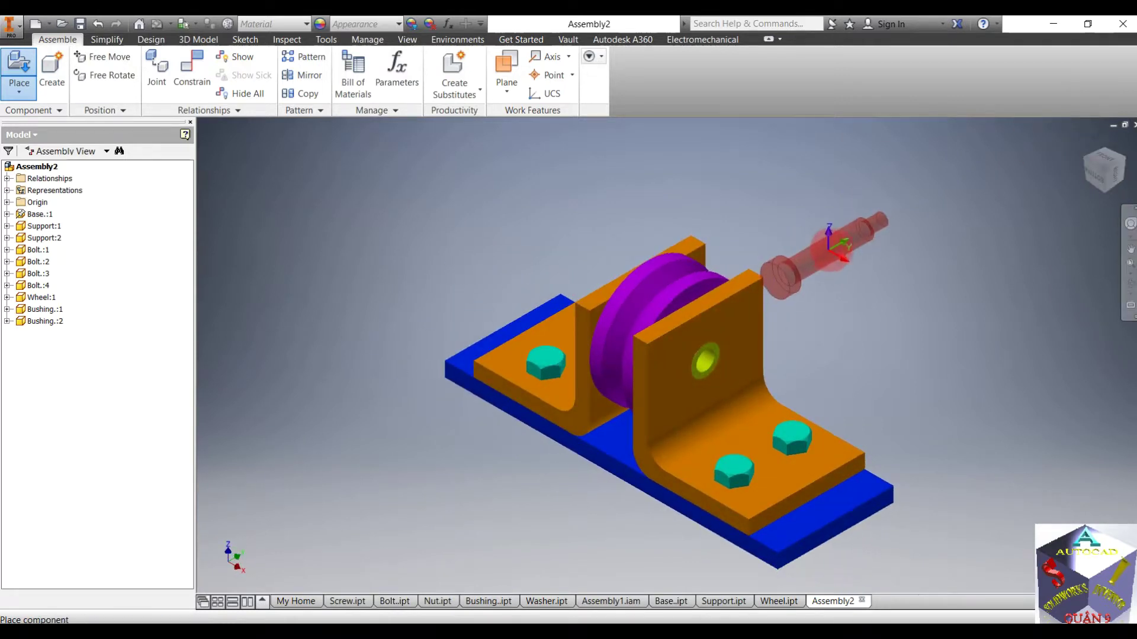
{"action": "right_click", "coordinate": [834, 241]}
{"action": "left_click", "coordinate": [876, 223]}
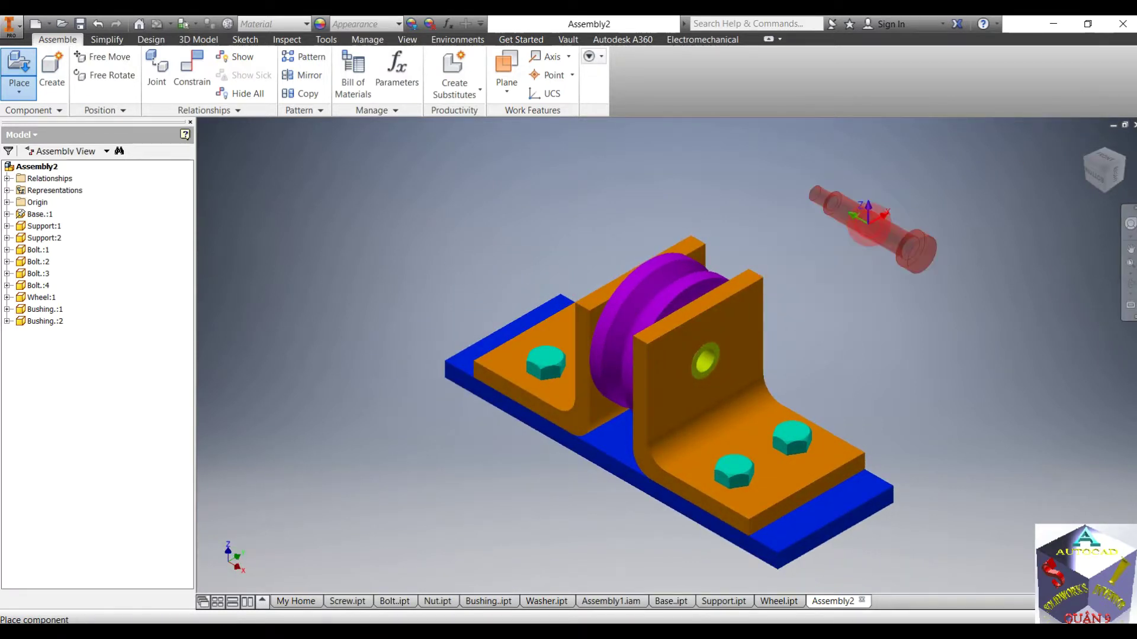
{"action": "left_click", "coordinate": [847, 231]}
{"action": "right_click", "coordinate": [826, 276]}
{"action": "left_click", "coordinate": [878, 278]}
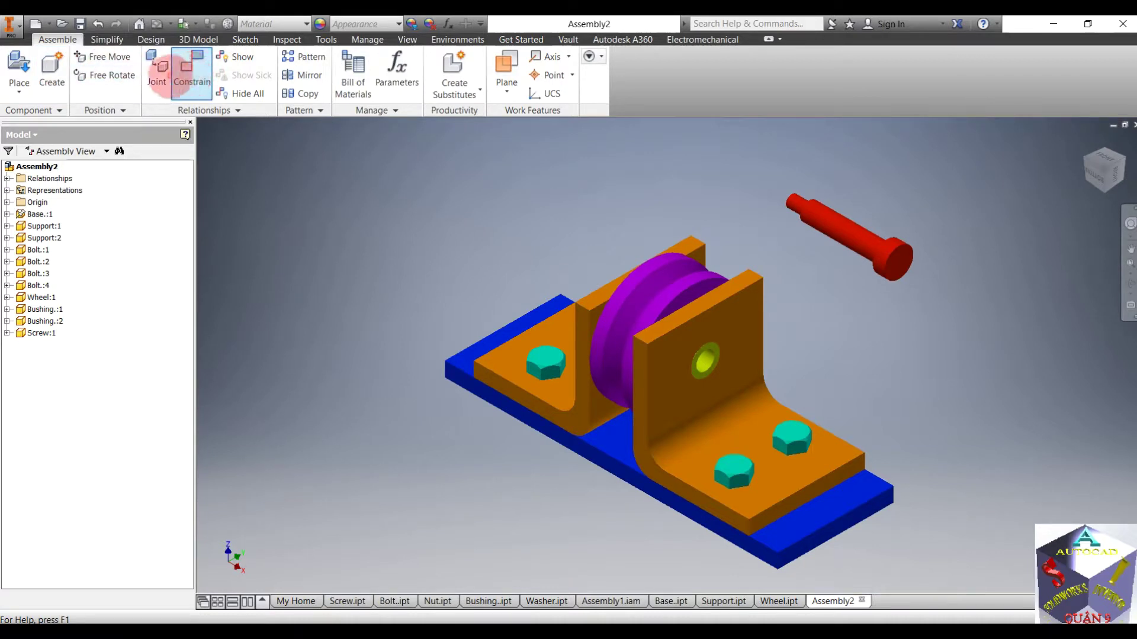
- Start a joint connecting the underside of the Screw's head to the Bushing's hole on the rear Support's outer face
{"action": "left_click", "coordinate": [178, 70]}
{"action": "left_click", "coordinate": [304, 131]}
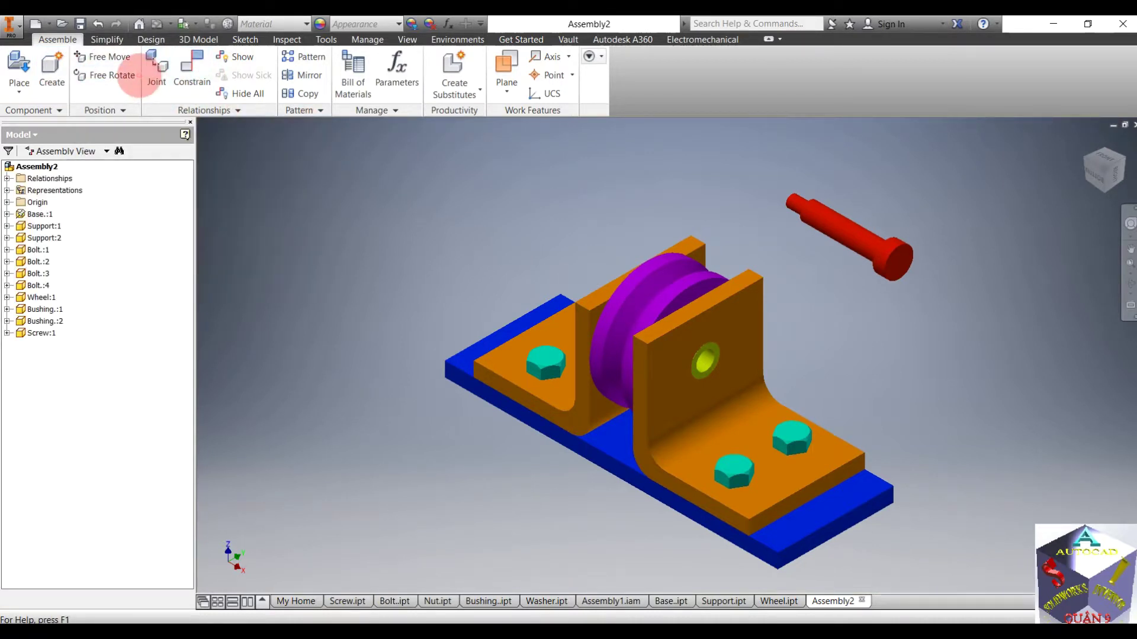
{"action": "left_click", "coordinate": [155, 77]}
{"action": "middle_click_drag", "start_coordinate": [719, 227], "coordinate": [807, 257], "text": "shift"}
{"action": "scroll", "coordinate": [829, 228], "scroll_direction": "up", "scroll_amount": 5}
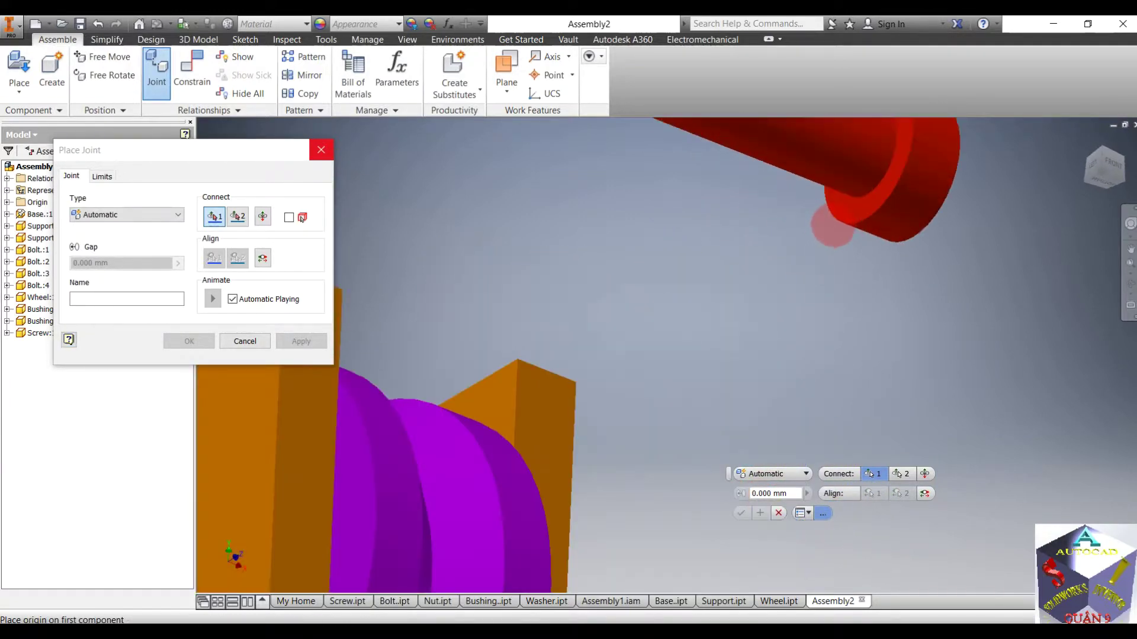
{"action": "left_click", "coordinate": [823, 235]}
{"action": "scroll", "coordinate": [819, 274], "scroll_direction": "down", "scroll_amount": 5}
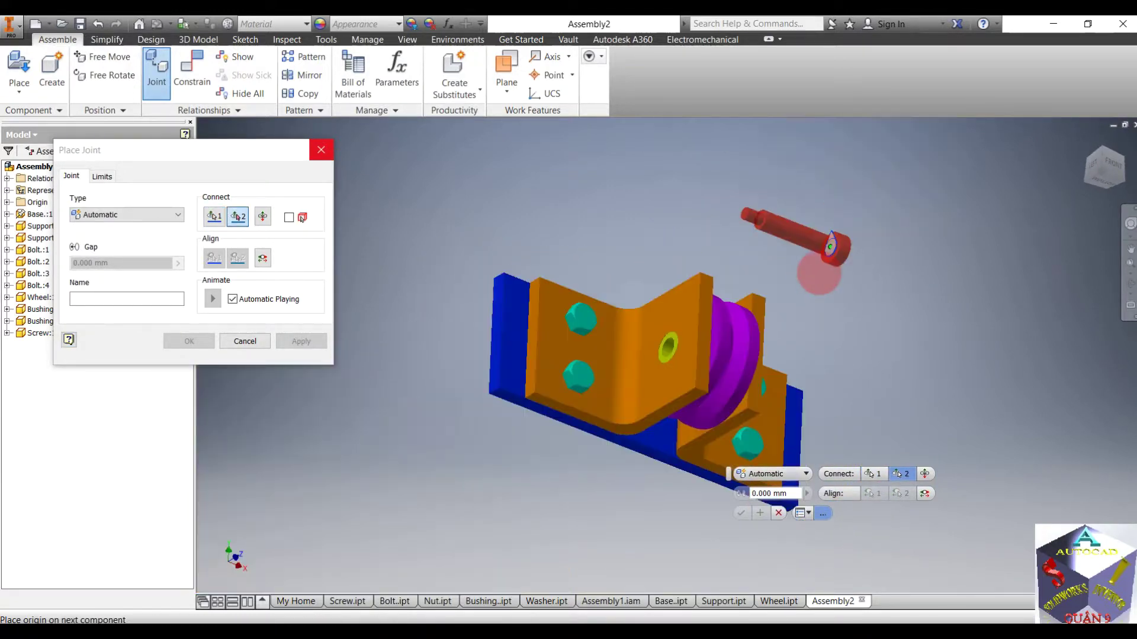
{"action": "middle_click_drag", "start_coordinate": [804, 299], "coordinate": [761, 254], "text": "shift"}
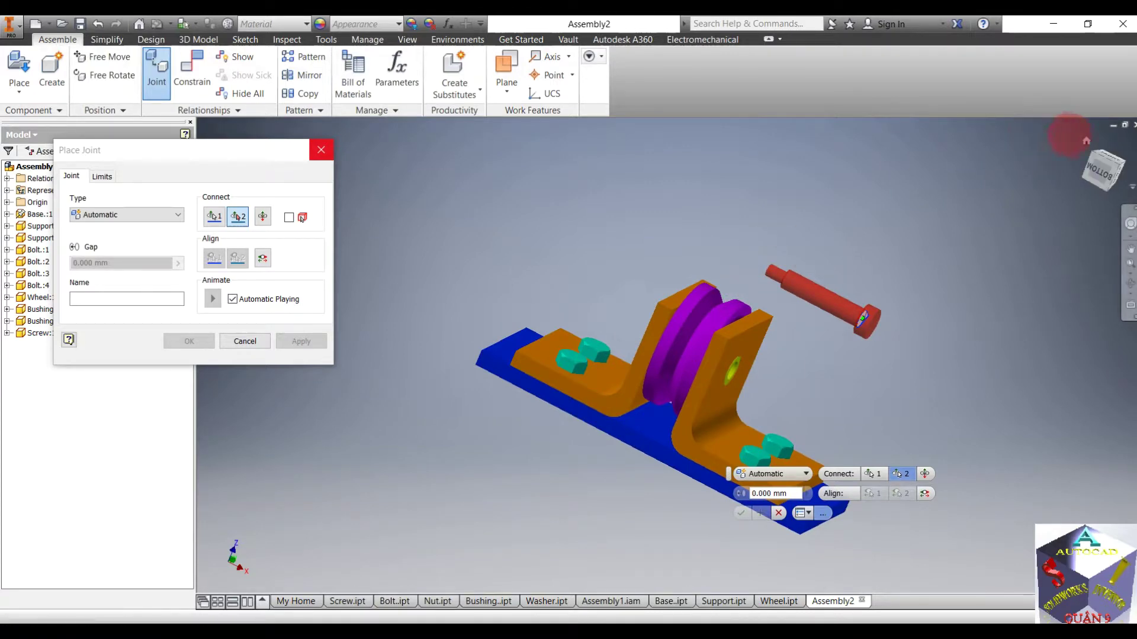
{"action": "left_click", "coordinate": [1101, 169]}
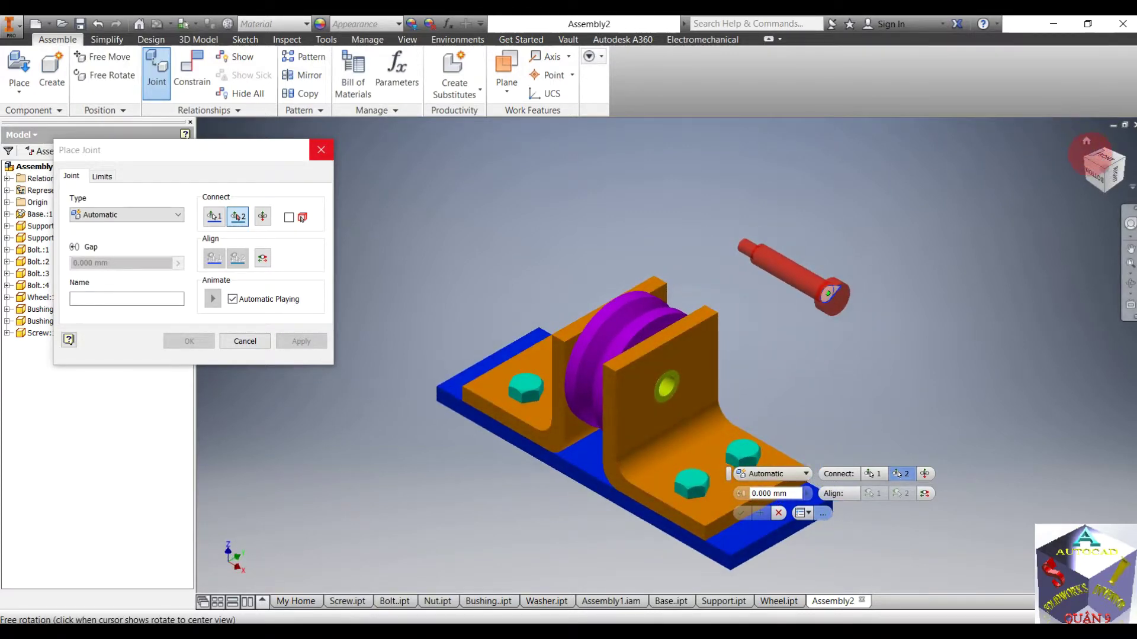
{"action": "middle_click_drag", "start_coordinate": [770, 332], "coordinate": [654, 379], "text": "shift"}
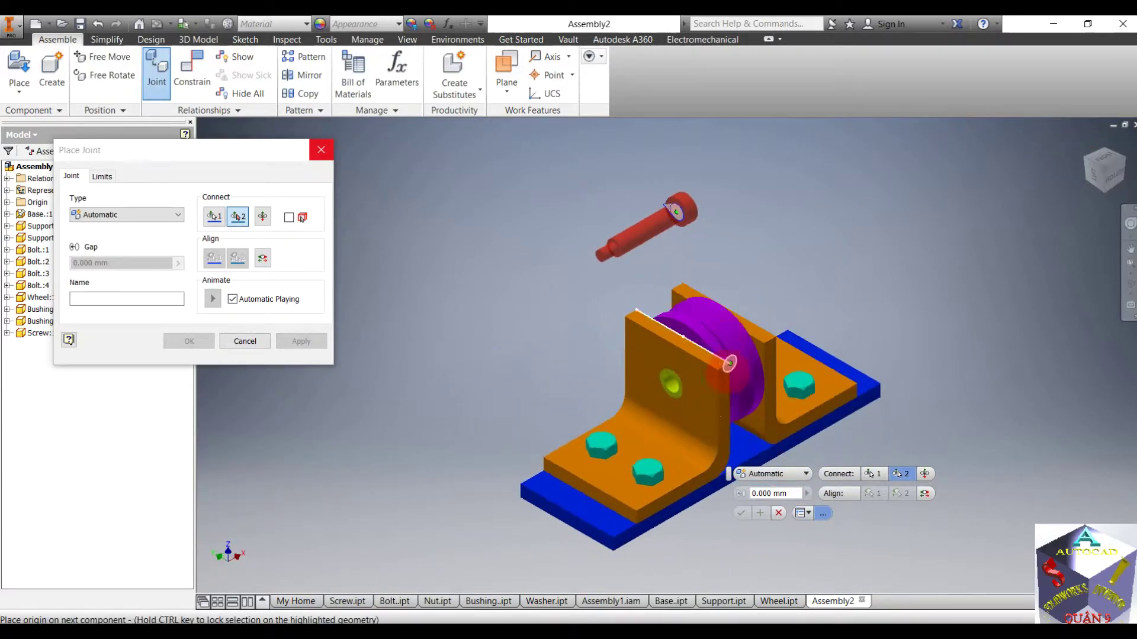
{"action": "scroll", "coordinate": [654, 379], "scroll_direction": "up", "scroll_amount": 3}
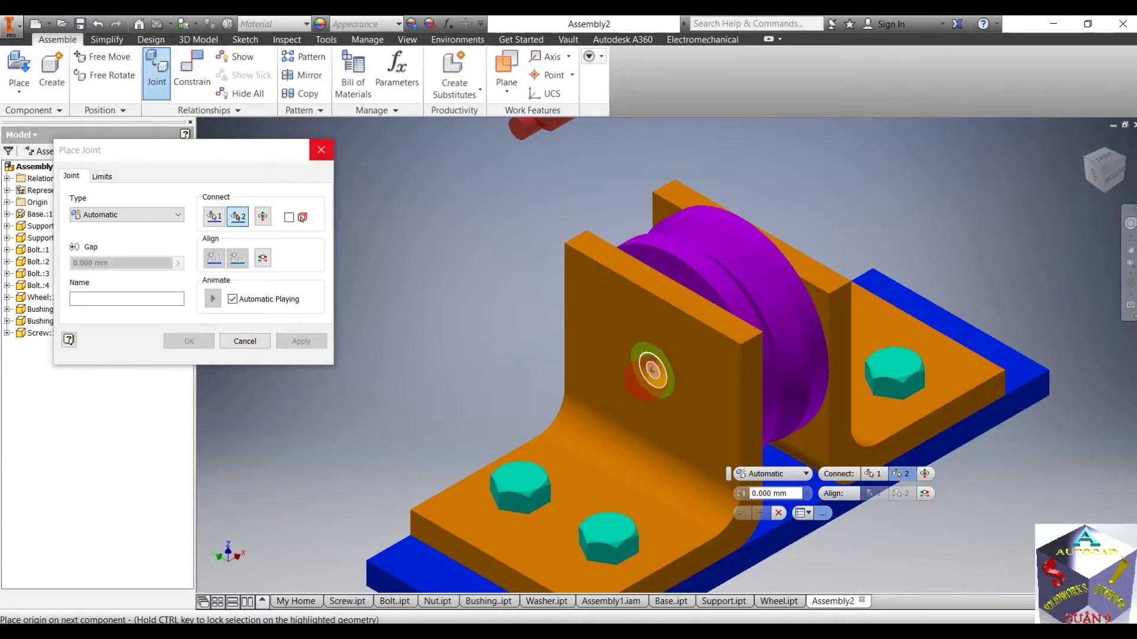
{"action": "left_click", "coordinate": [652, 371]}
- Flip the Screw so its shank passes through both Supports and apply the joint as Cylindrical
{"action": "left_click", "coordinate": [844, 164]}
{"action": "left_click", "coordinate": [869, 144]}
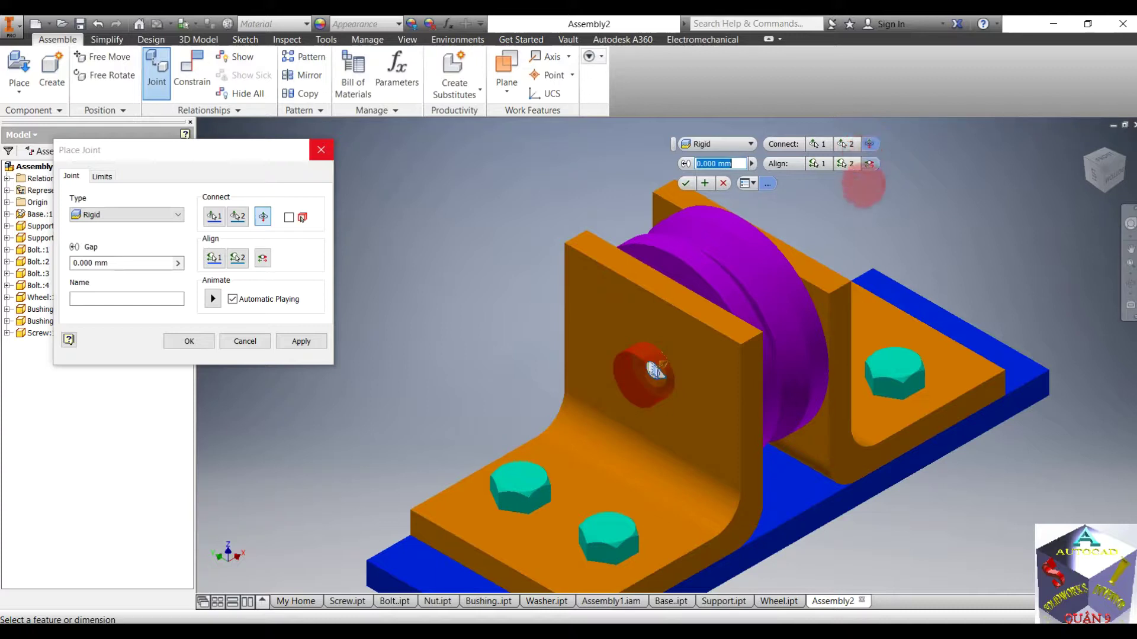
{"action": "middle_click_drag", "start_coordinate": [525, 255], "coordinate": [477, 264], "text": "shift"}
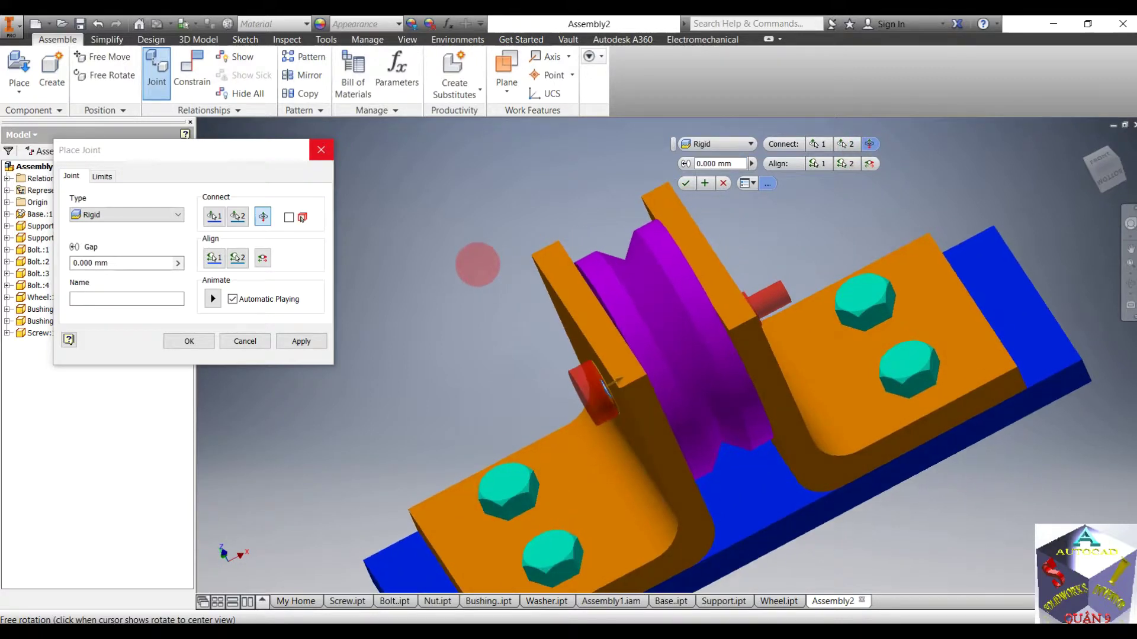
{"action": "left_click", "coordinate": [728, 144]}
{"action": "left_click", "coordinate": [715, 206]}
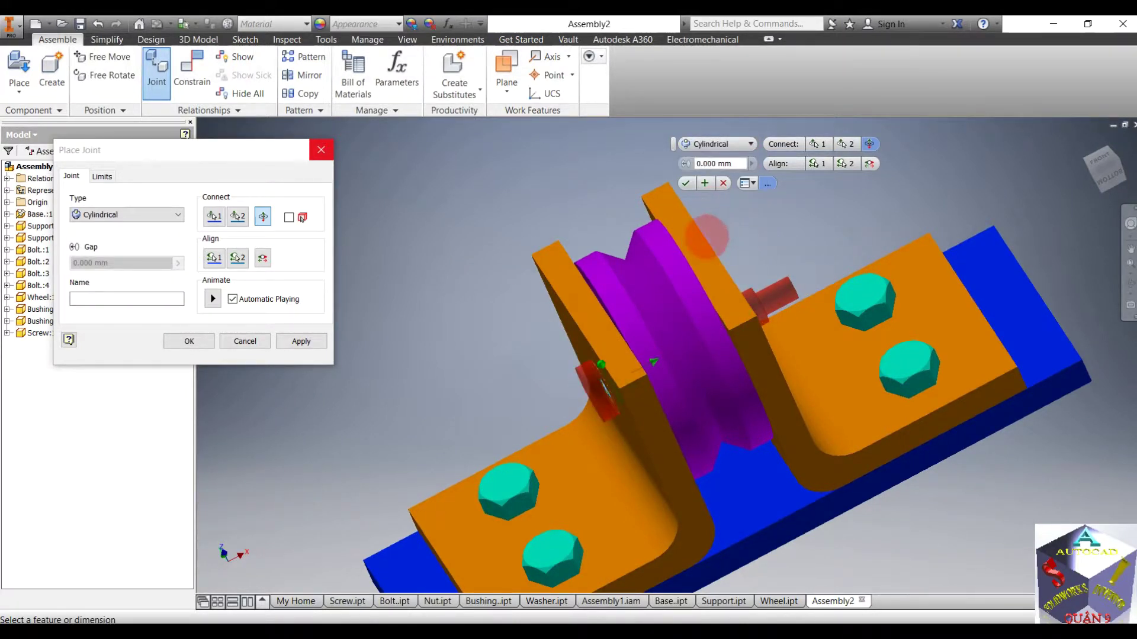
{"action": "left_click", "coordinate": [299, 341]}
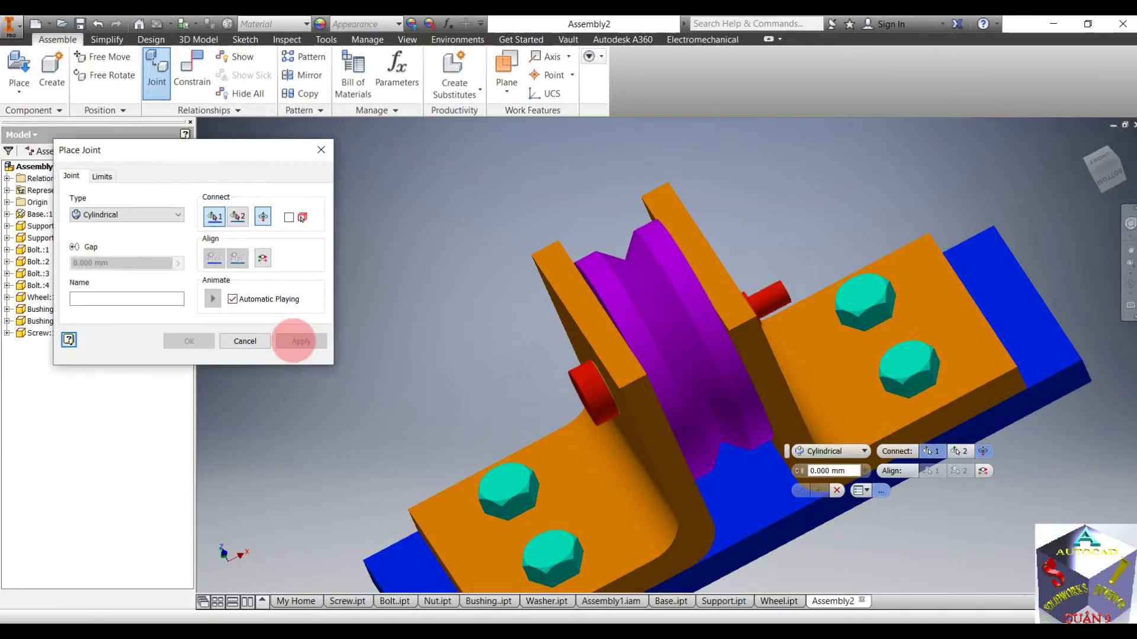
- Close the Joint command and slide the Screw partway out of the rear Support along its axis
{"action": "left_click", "coordinate": [245, 341]}
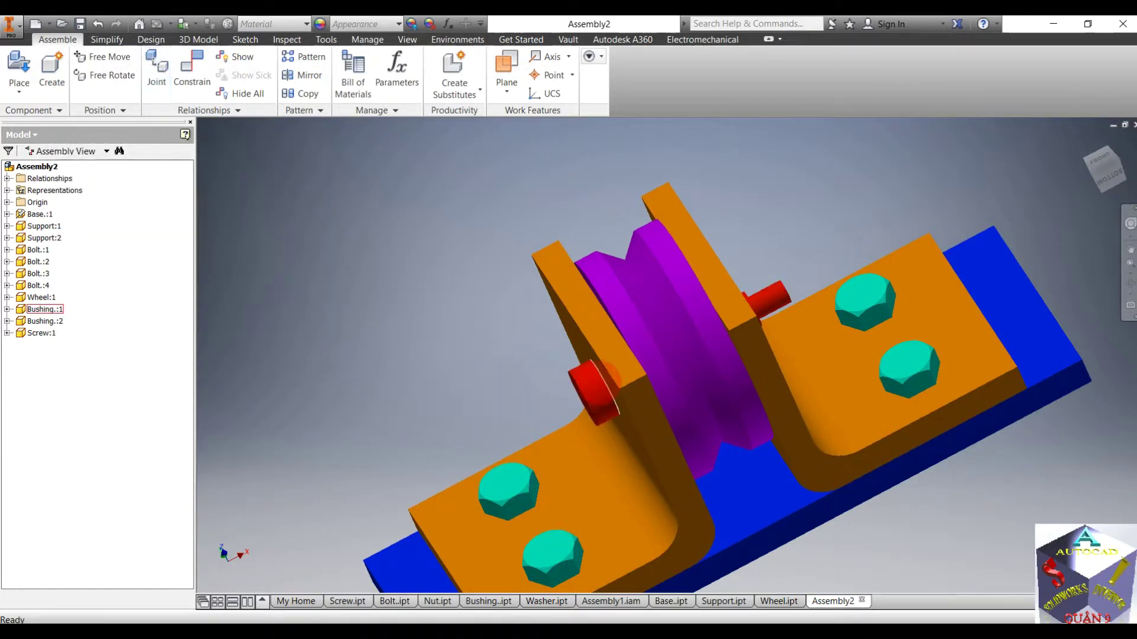
{"action": "left_click_drag", "start_coordinate": [594, 391], "coordinate": [536, 417]}
{"action": "left_click", "coordinate": [437, 354]}
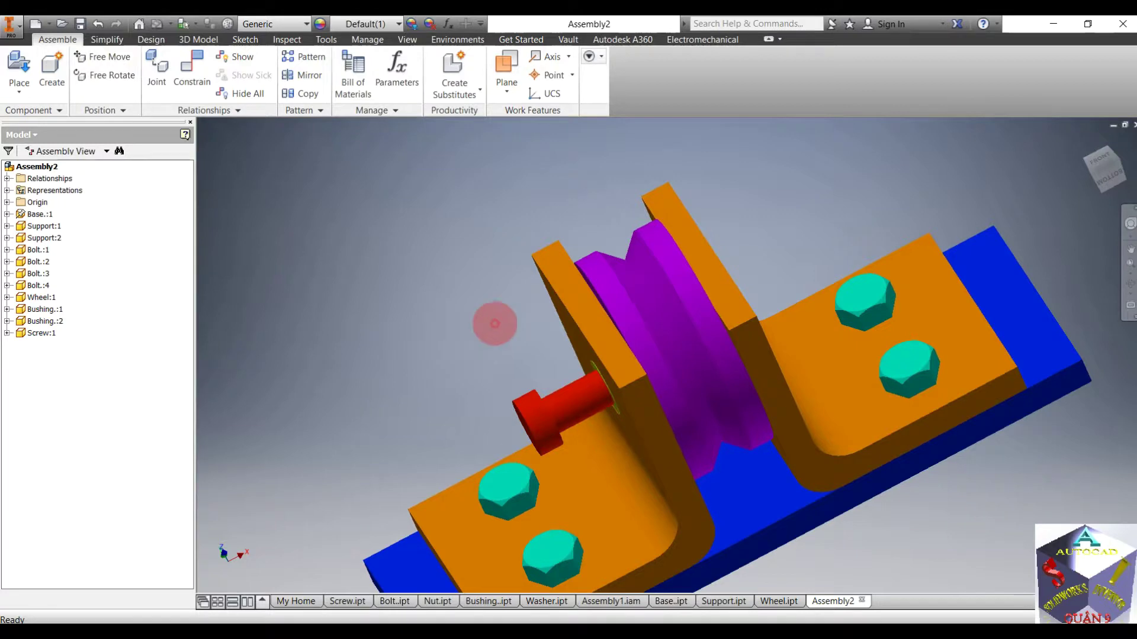
- Place two copies of the Washer part, one beside each Support, rotated 90° about X and 90° about Y
{"action": "left_click", "coordinate": [20, 65]}
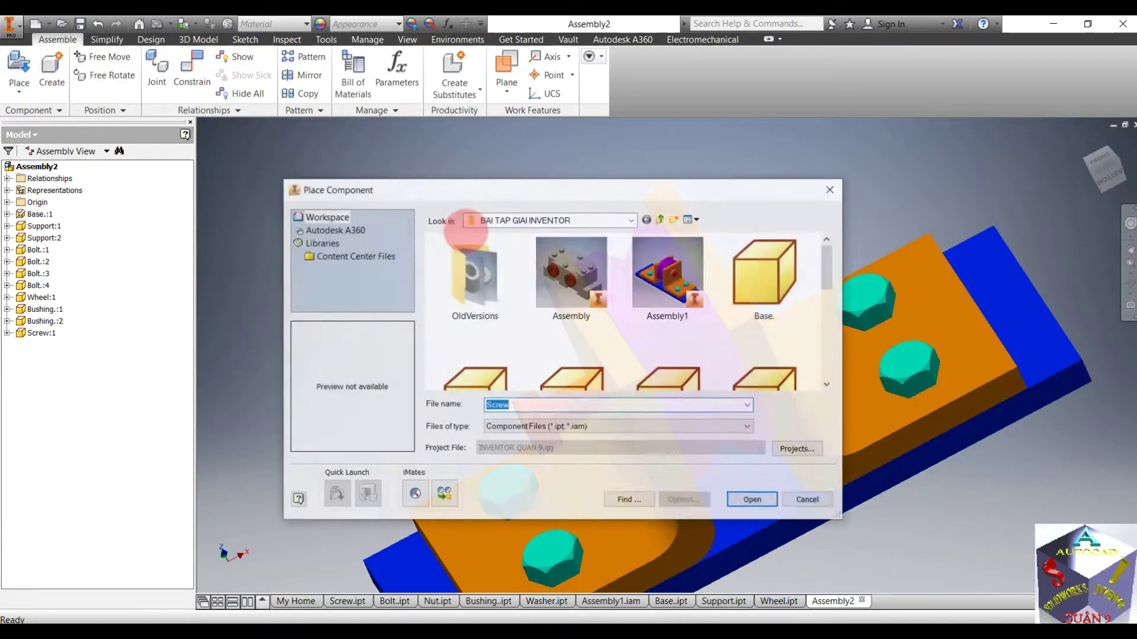
{"action": "scroll", "coordinate": [592, 314], "scroll_direction": "down", "scroll_amount": 2}
{"action": "scroll", "coordinate": [651, 308], "scroll_direction": "down", "scroll_amount": 2}
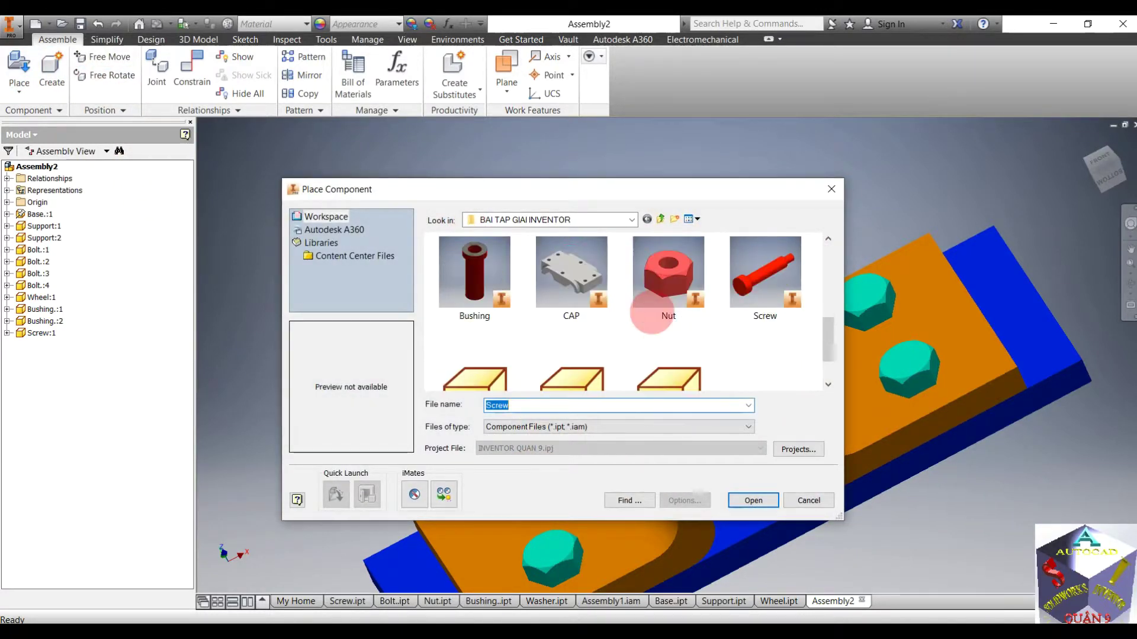
{"action": "scroll", "coordinate": [657, 326], "scroll_direction": "down", "scroll_amount": 1}
{"action": "left_click", "coordinate": [572, 340]}
{"action": "left_click", "coordinate": [745, 498]}
{"action": "right_click", "coordinate": [417, 239]}
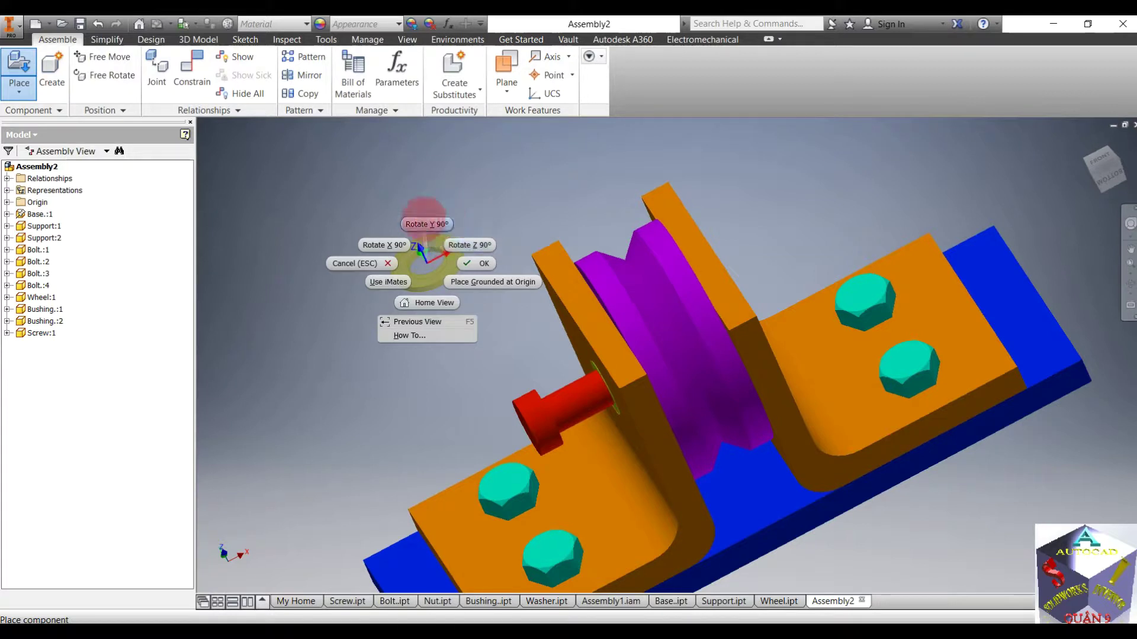
{"action": "left_click", "coordinate": [382, 243]}
{"action": "right_click", "coordinate": [398, 254]}
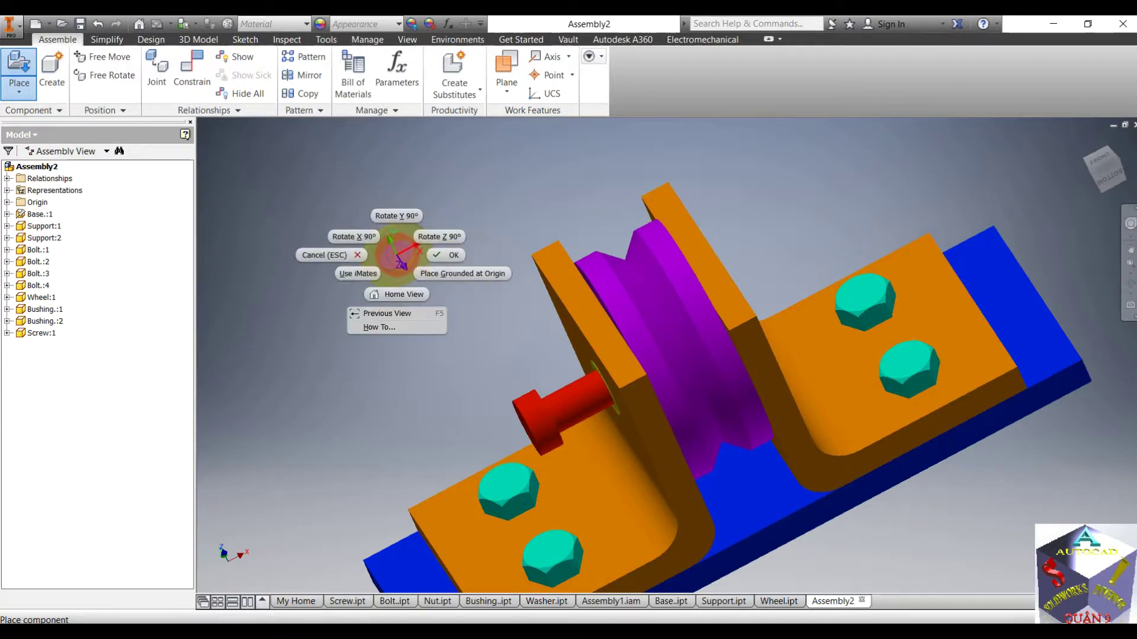
{"action": "left_click", "coordinate": [403, 214]}
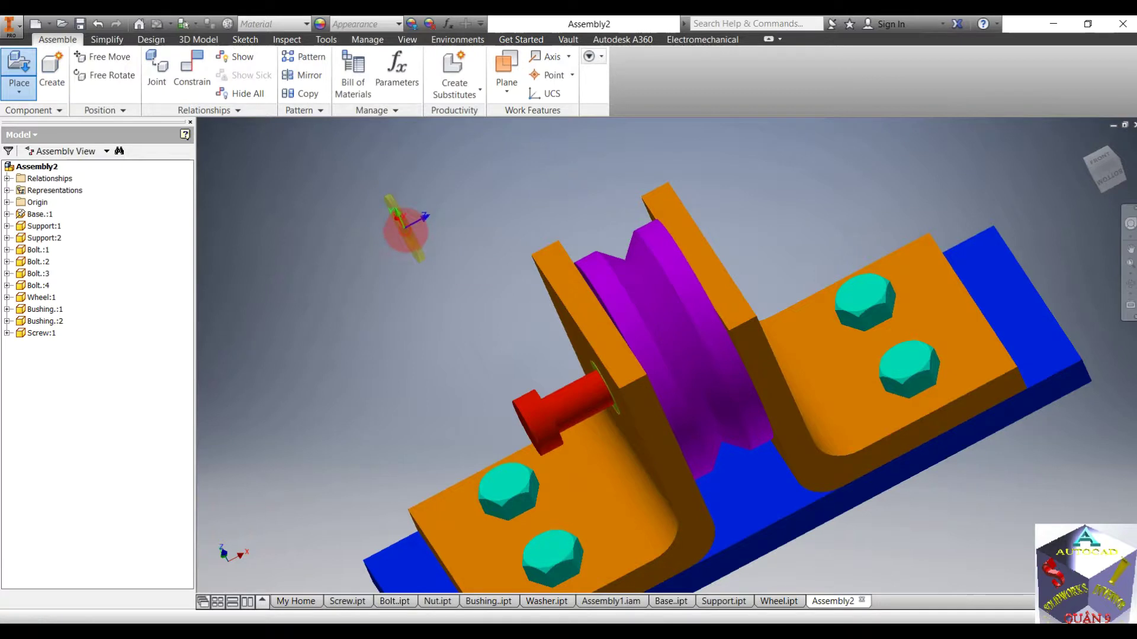
{"action": "left_click", "coordinate": [421, 252]}
{"action": "left_click", "coordinate": [721, 171]}
{"action": "right_click", "coordinate": [763, 170]}
{"action": "left_click", "coordinate": [806, 158]}
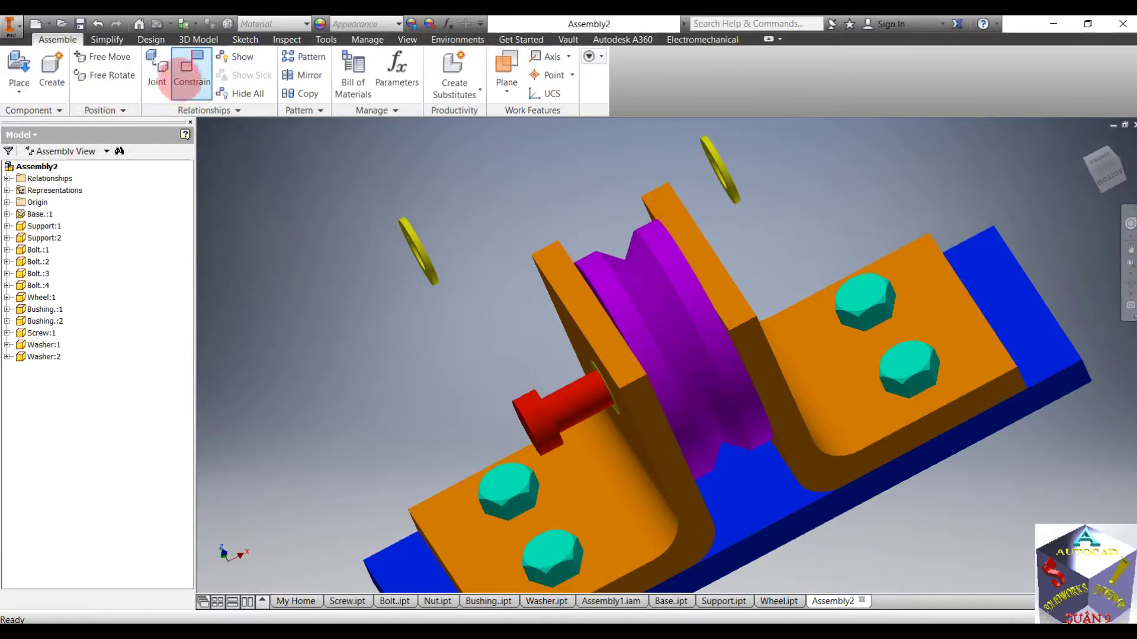
- Add a Rotational joint between the hole of the Washer nearer the Screw's head and the Bushing's face in the rear Support
{"action": "left_click", "coordinate": [157, 68]}
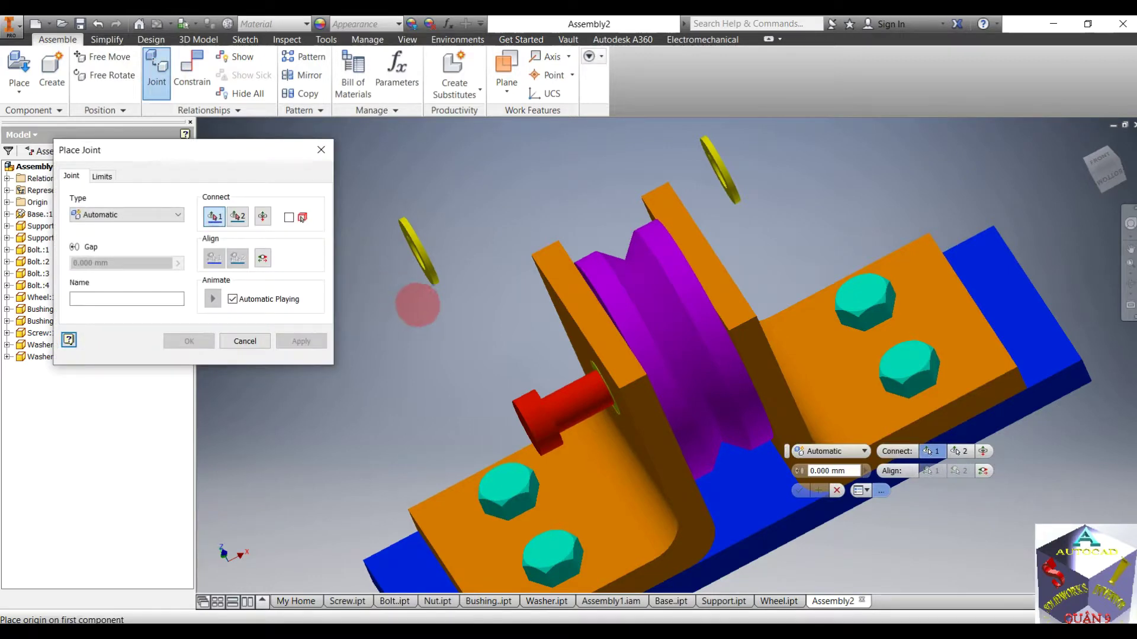
{"action": "scroll", "coordinate": [457, 242], "scroll_direction": "up", "scroll_amount": 5}
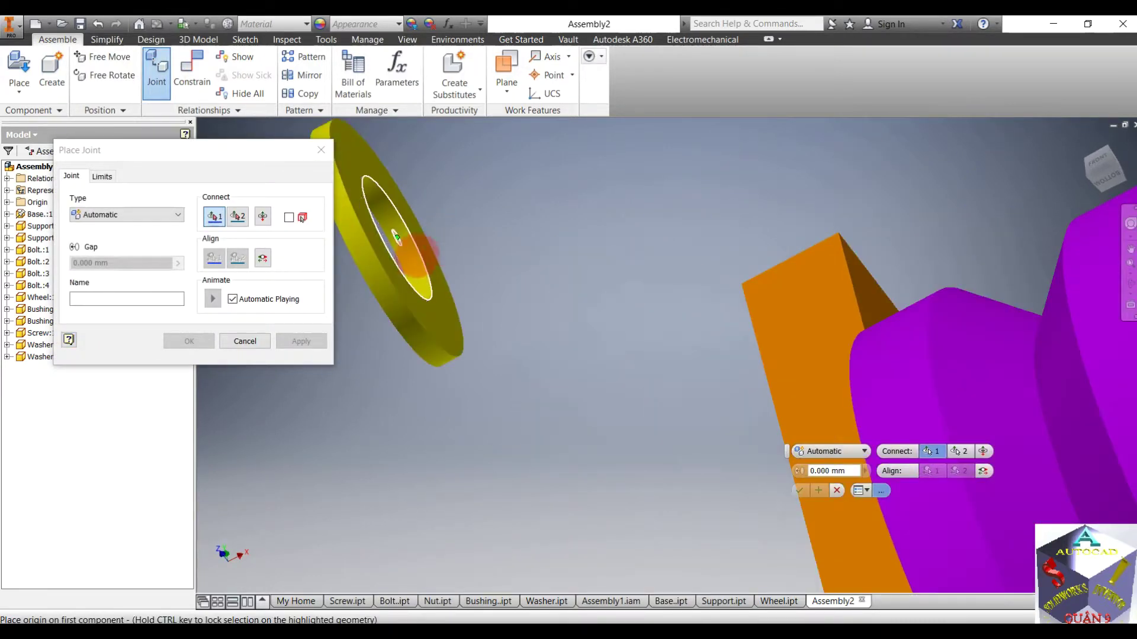
{"action": "left_click", "coordinate": [424, 269]}
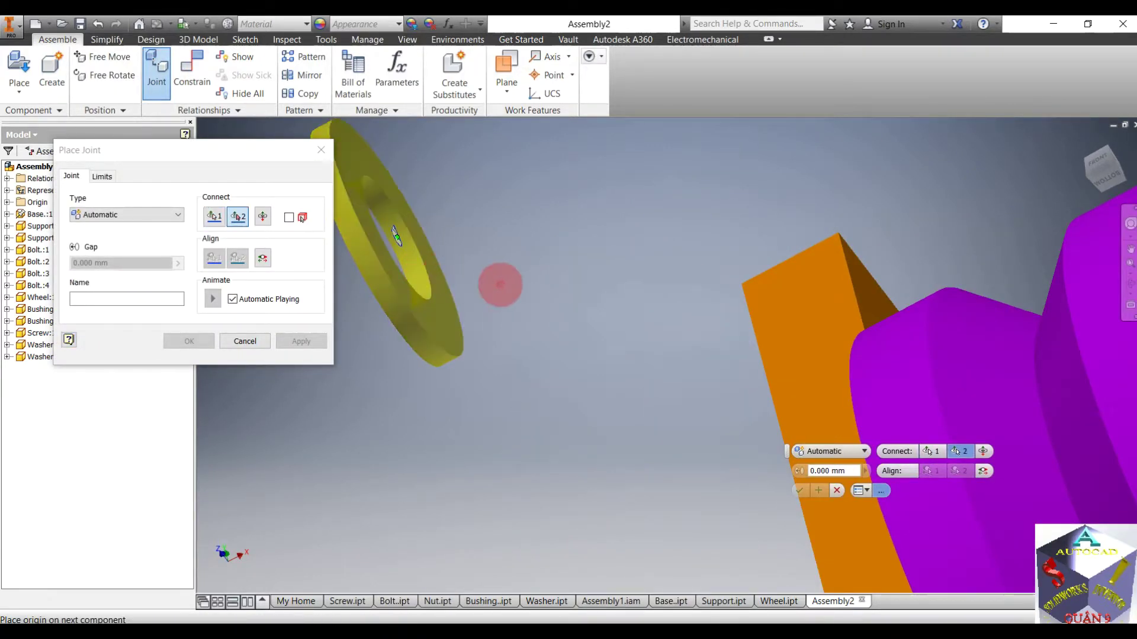
{"action": "scroll", "coordinate": [500, 284], "scroll_direction": "down", "scroll_amount": 5}
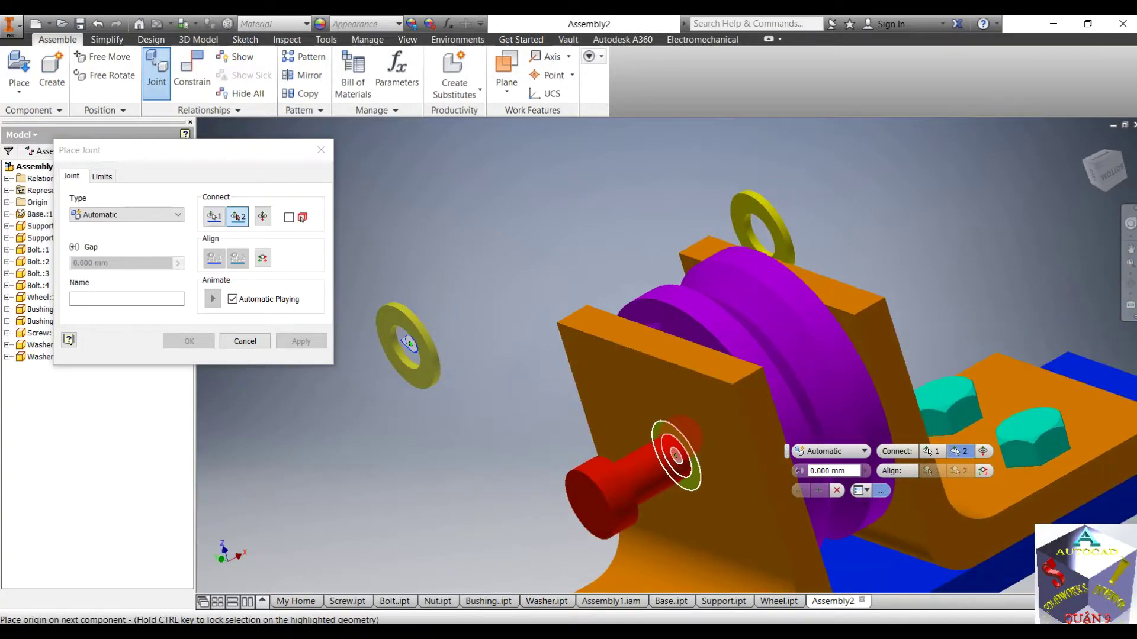
{"action": "left_click", "coordinate": [675, 456]}
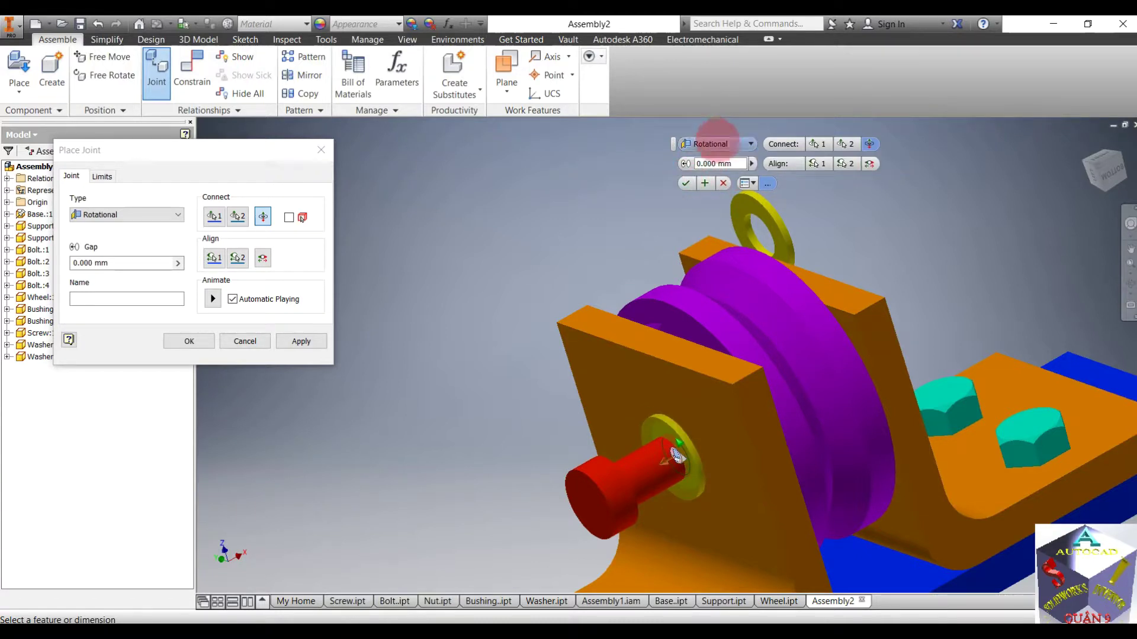
{"action": "left_click", "coordinate": [717, 143]}
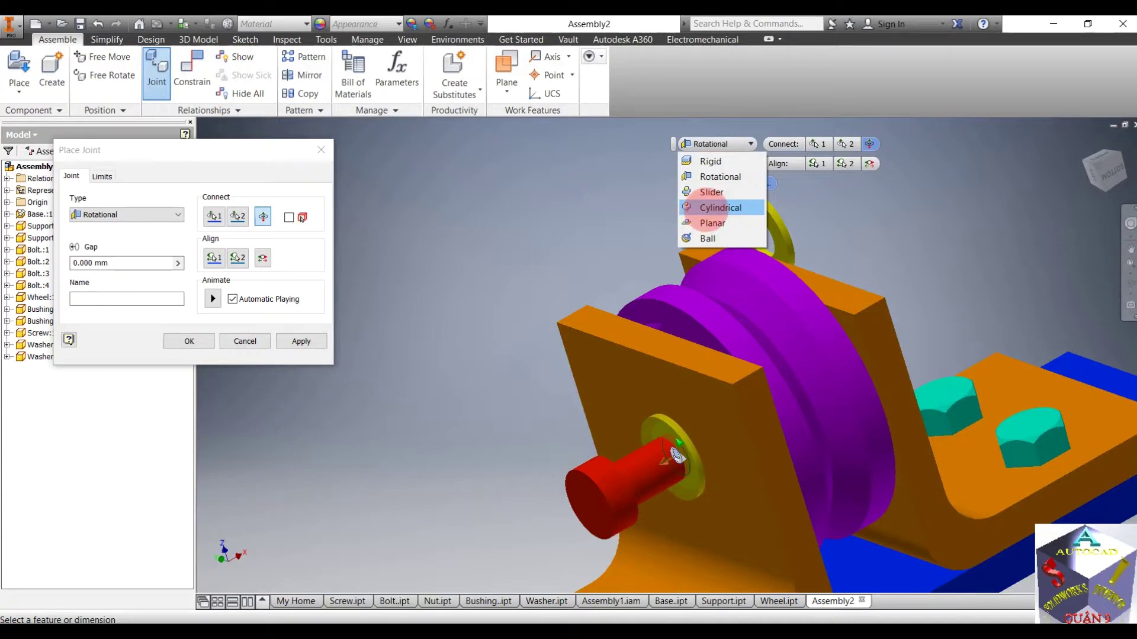
{"action": "left_click", "coordinate": [672, 210]}
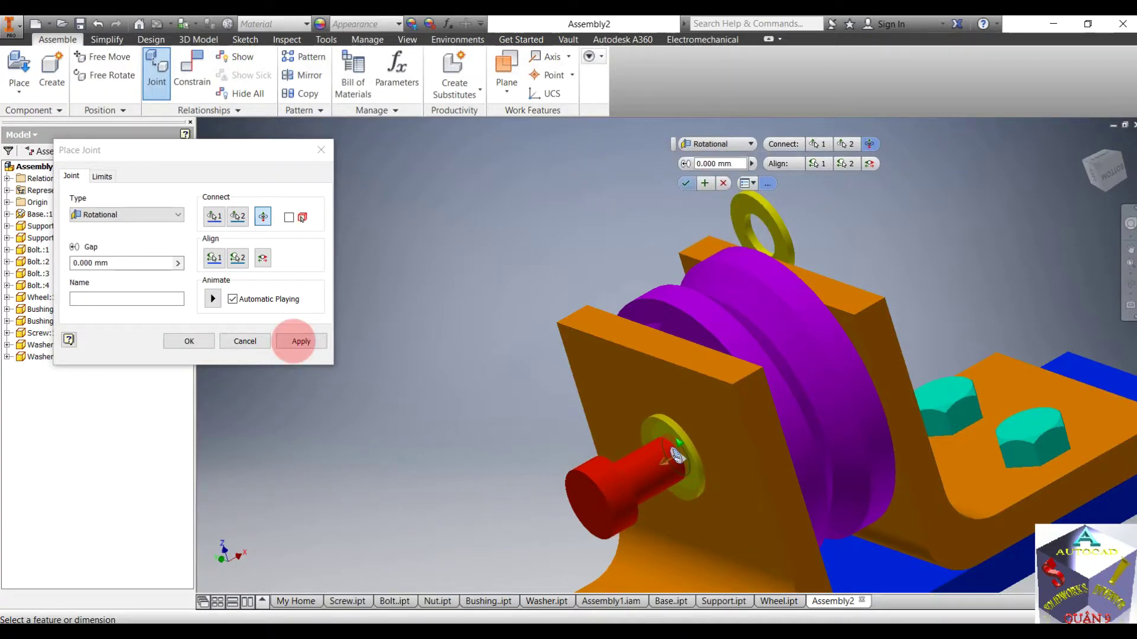
{"action": "left_click", "coordinate": [290, 342]}
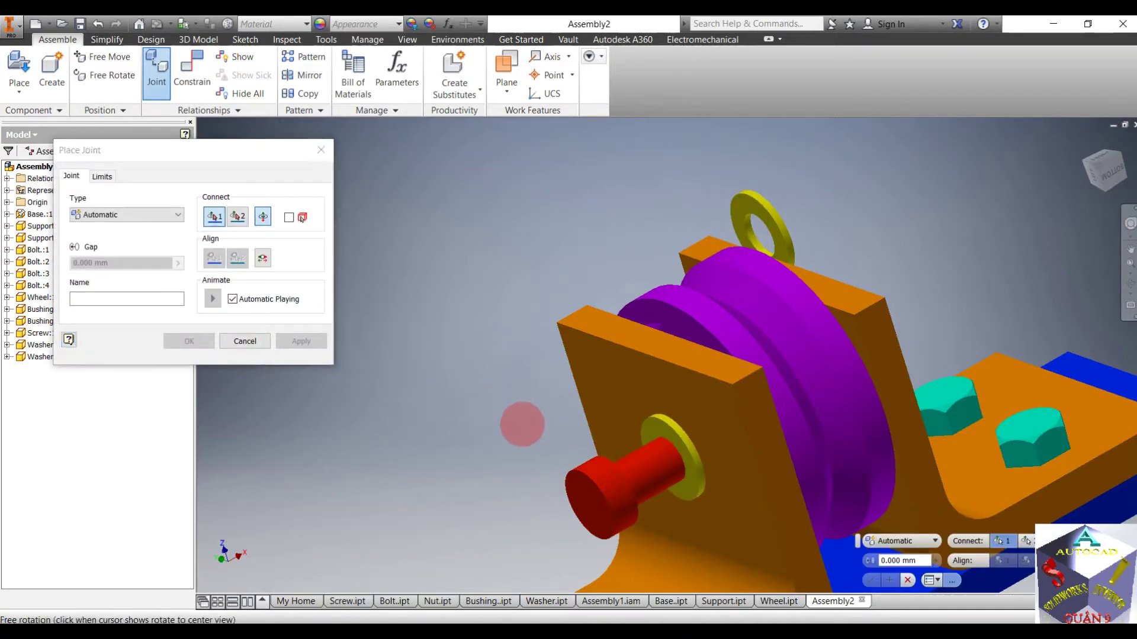
- Add a Planar joint between the underside of the Screw's head and the hole of the adjacent Washer
{"action": "middle_click_drag", "start_coordinate": [523, 424], "coordinate": [455, 427], "text": "shift"}
{"action": "scroll", "coordinate": [540, 457], "scroll_direction": "down", "scroll_amount": 5}
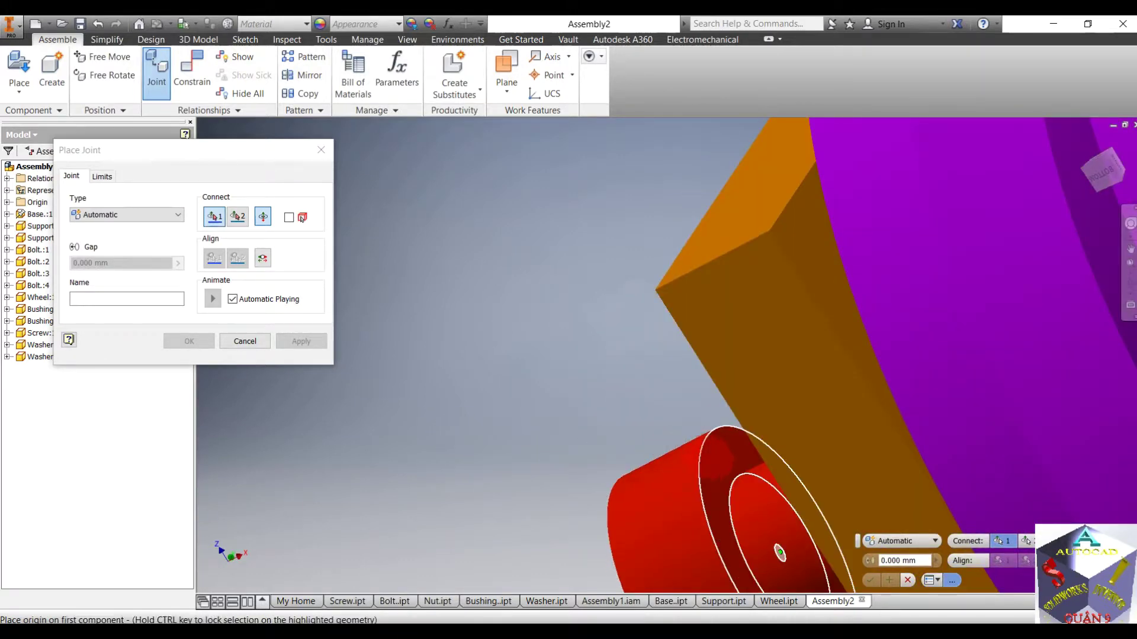
{"action": "left_click", "coordinate": [684, 457]}
{"action": "scroll", "coordinate": [611, 410], "scroll_direction": "up", "scroll_amount": 3}
{"action": "middle_click_drag", "start_coordinate": [606, 379], "coordinate": [677, 375], "text": "shift"}
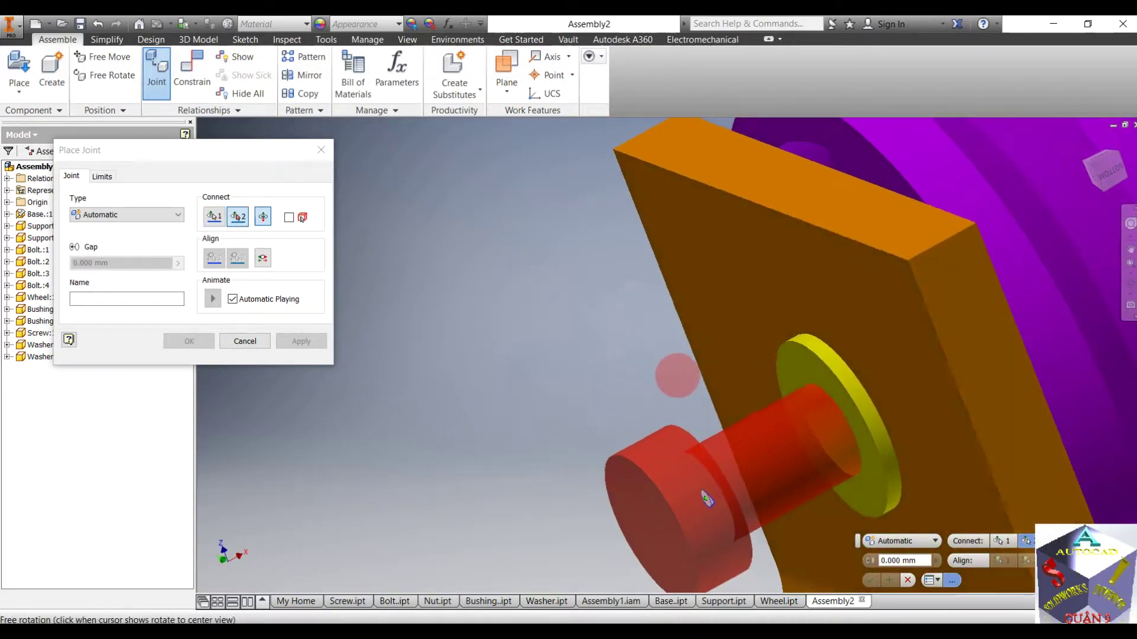
{"action": "left_click", "coordinate": [832, 430]}
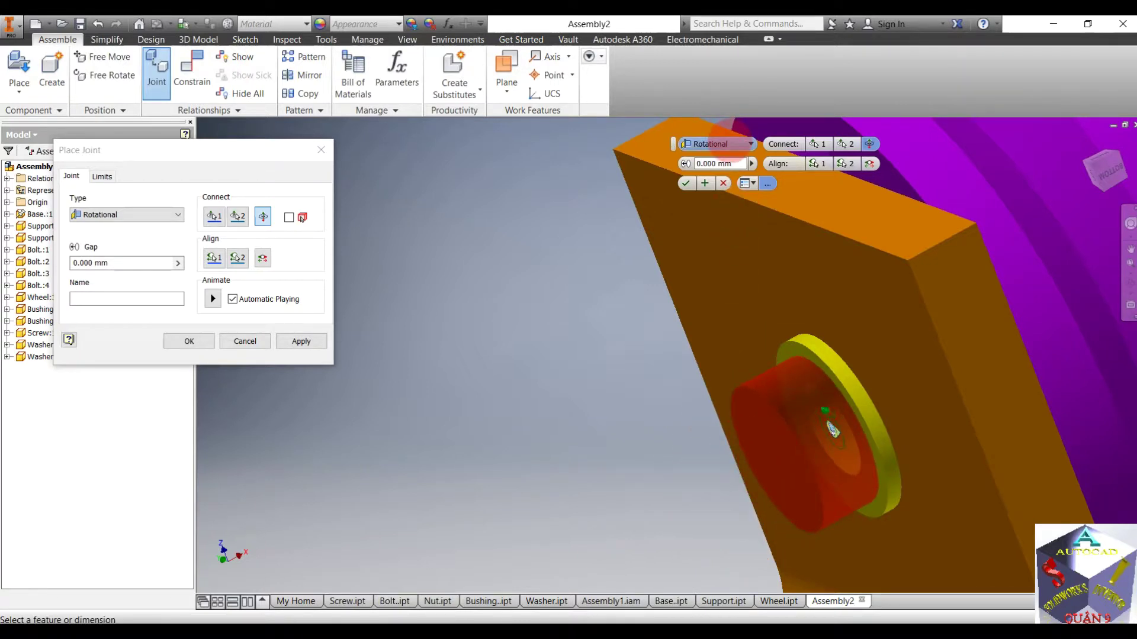
{"action": "left_click", "coordinate": [729, 144]}
{"action": "left_click", "coordinate": [708, 224]}
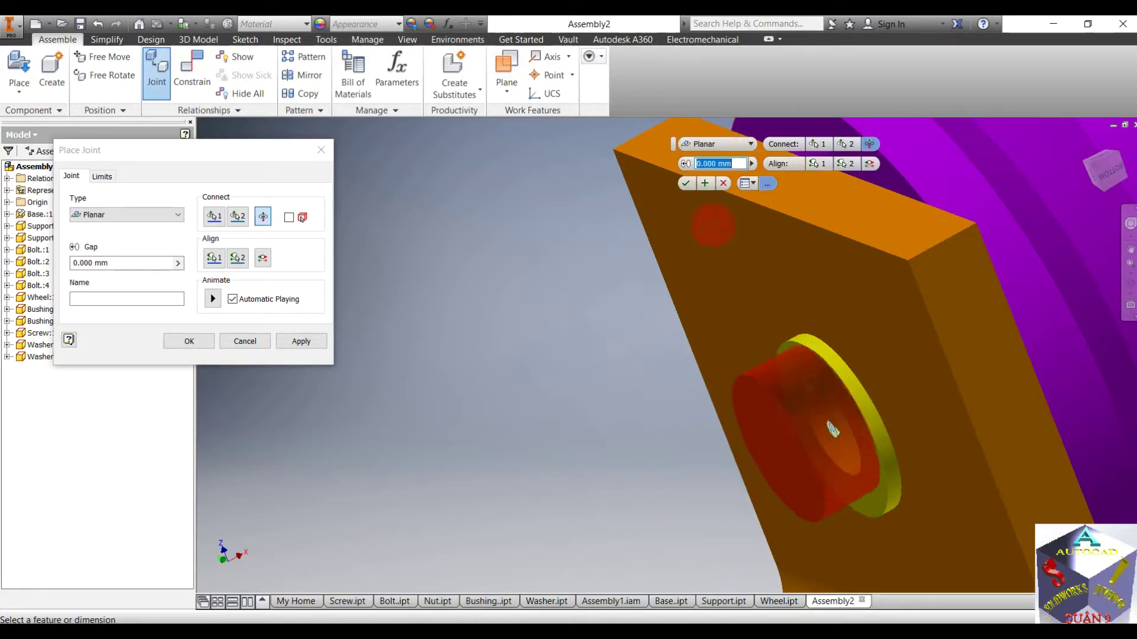
{"action": "left_click", "coordinate": [305, 341]}
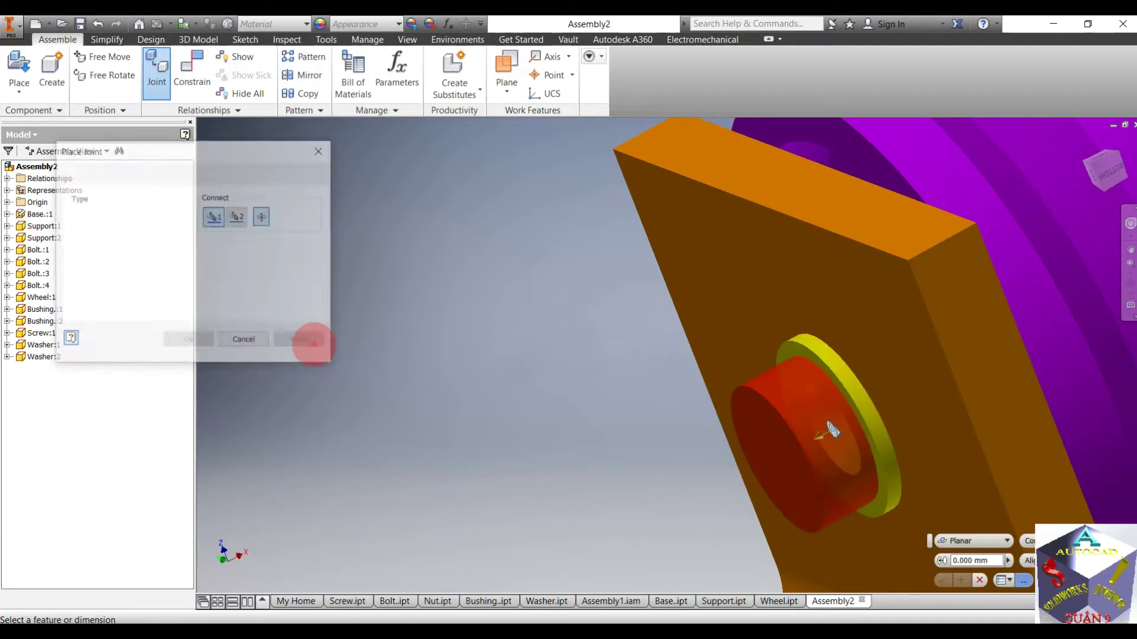
- Add a Rotational joint between the loose Washer's hole and the Bushing's face in the Support at the Screw's free end
{"action": "scroll", "coordinate": [563, 345], "scroll_direction": "up", "scroll_amount": 5}
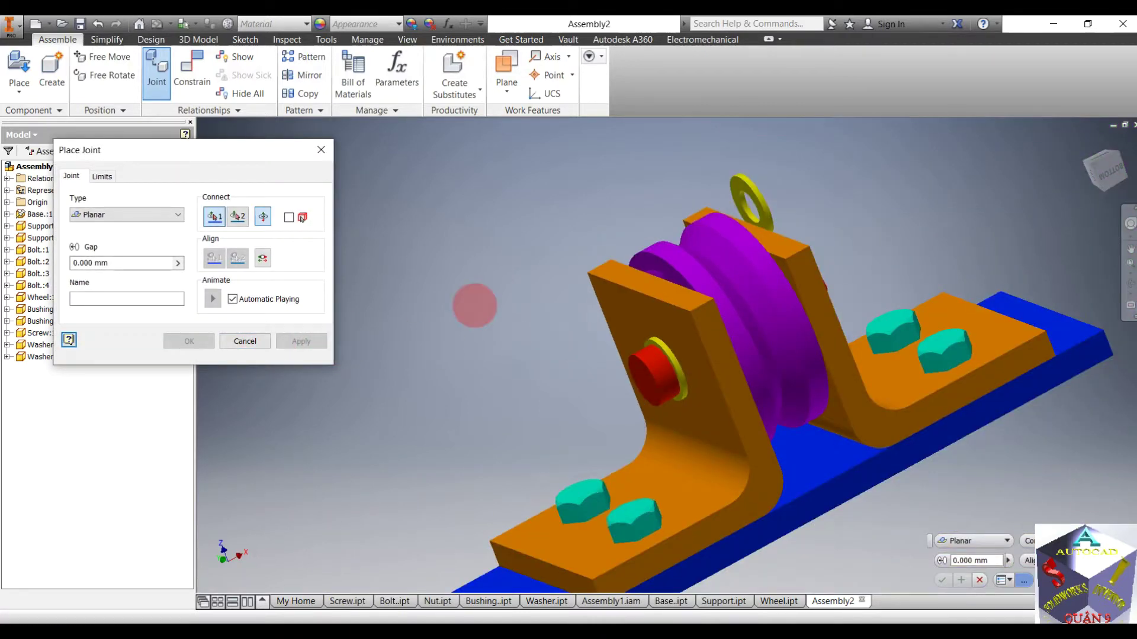
{"action": "middle_click_drag", "start_coordinate": [638, 199], "coordinate": [777, 180], "text": "shift"}
{"action": "scroll", "coordinate": [776, 181], "scroll_direction": "down", "scroll_amount": 5}
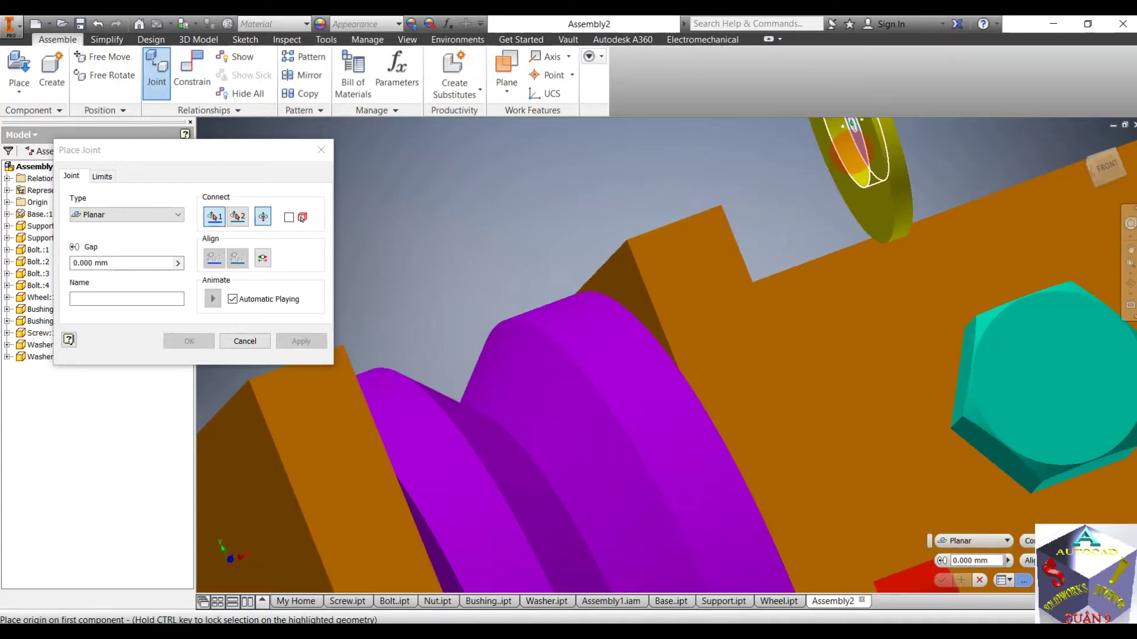
{"action": "left_click", "coordinate": [844, 157]}
{"action": "scroll", "coordinate": [748, 196], "scroll_direction": "up", "scroll_amount": 5}
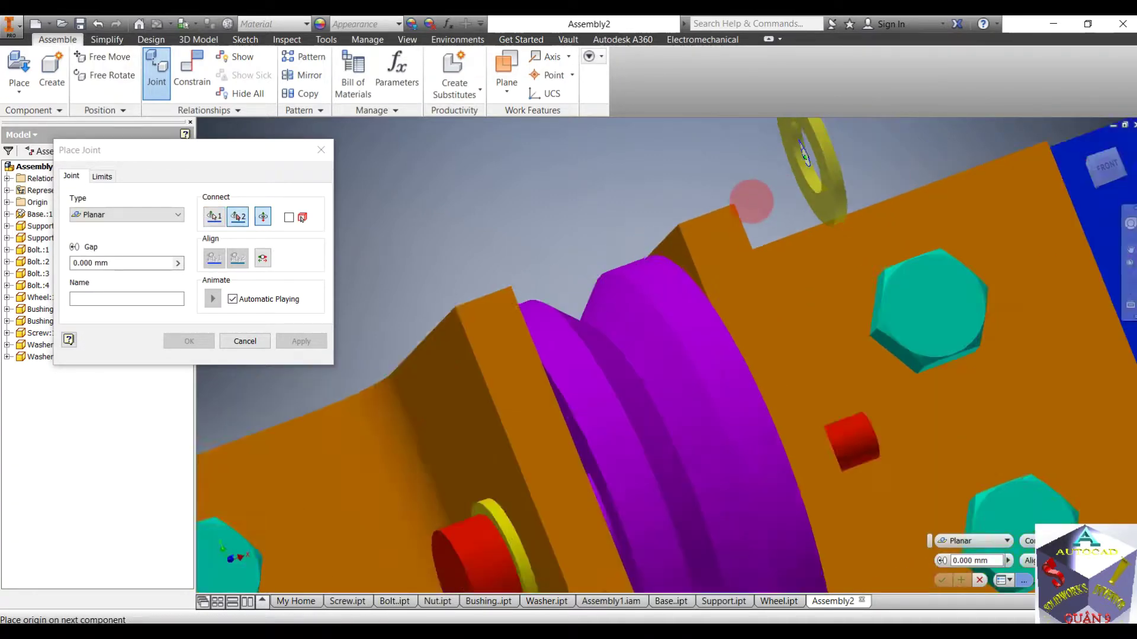
{"action": "middle_click_drag", "start_coordinate": [710, 195], "coordinate": [655, 198], "text": "shift"}
{"action": "scroll", "coordinate": [769, 369], "scroll_direction": "down", "scroll_amount": 5}
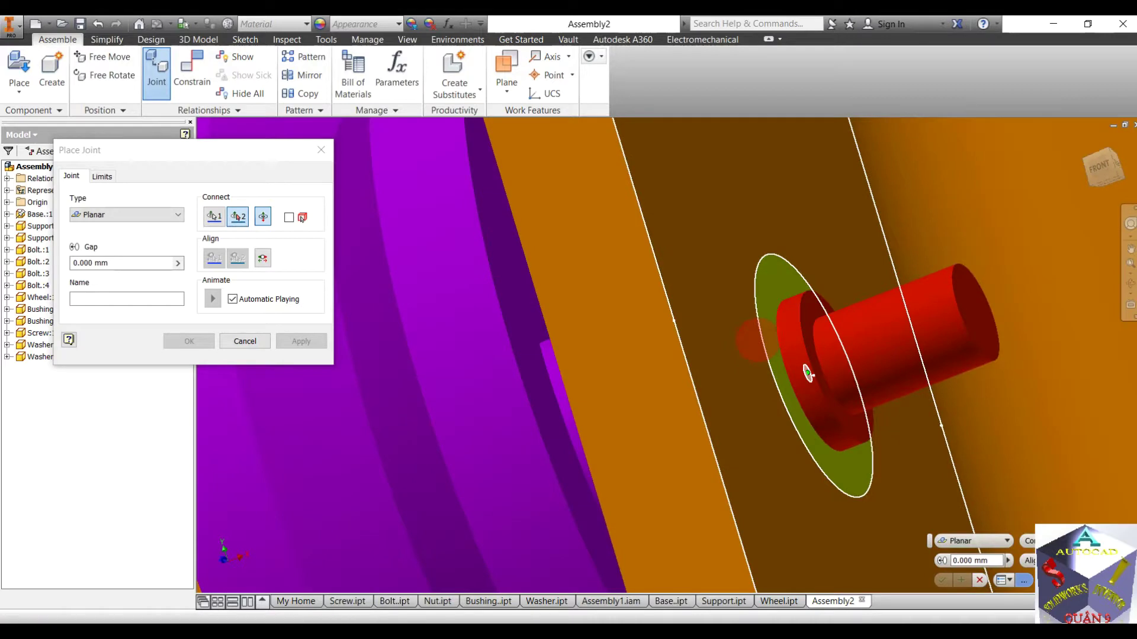
{"action": "left_click", "coordinate": [813, 374]}
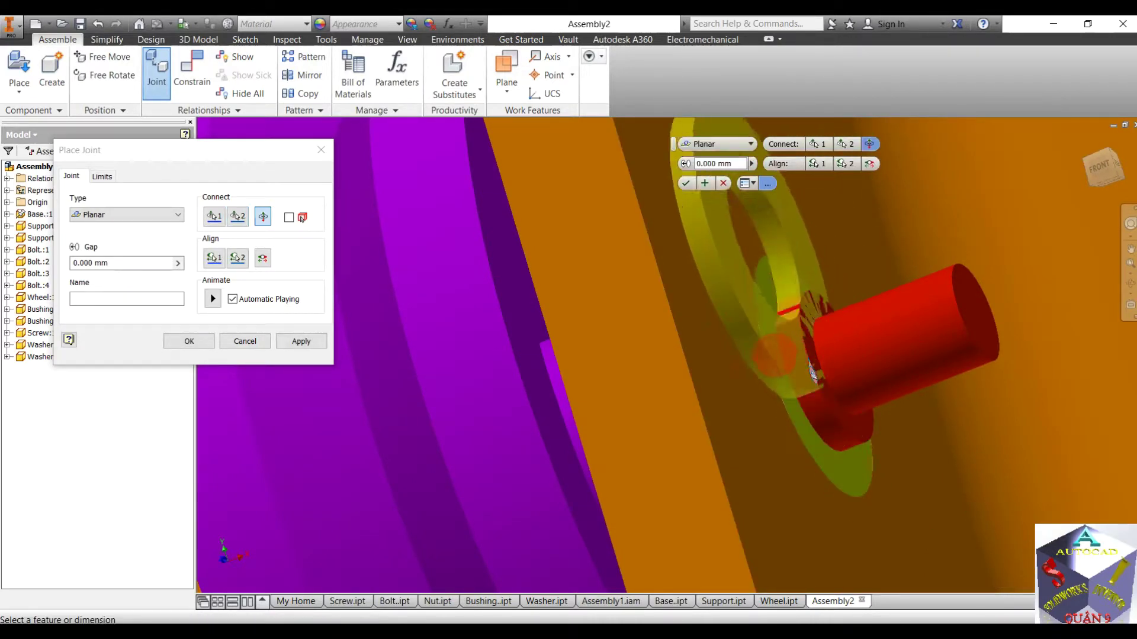
{"action": "left_click", "coordinate": [735, 145]}
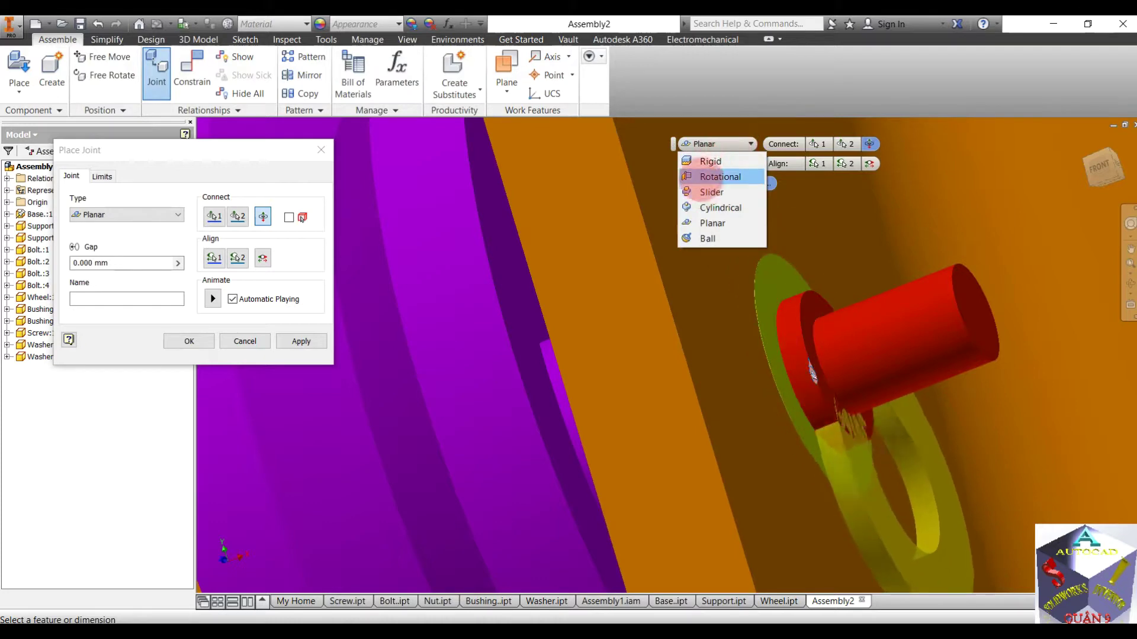
{"action": "left_click", "coordinate": [703, 176]}
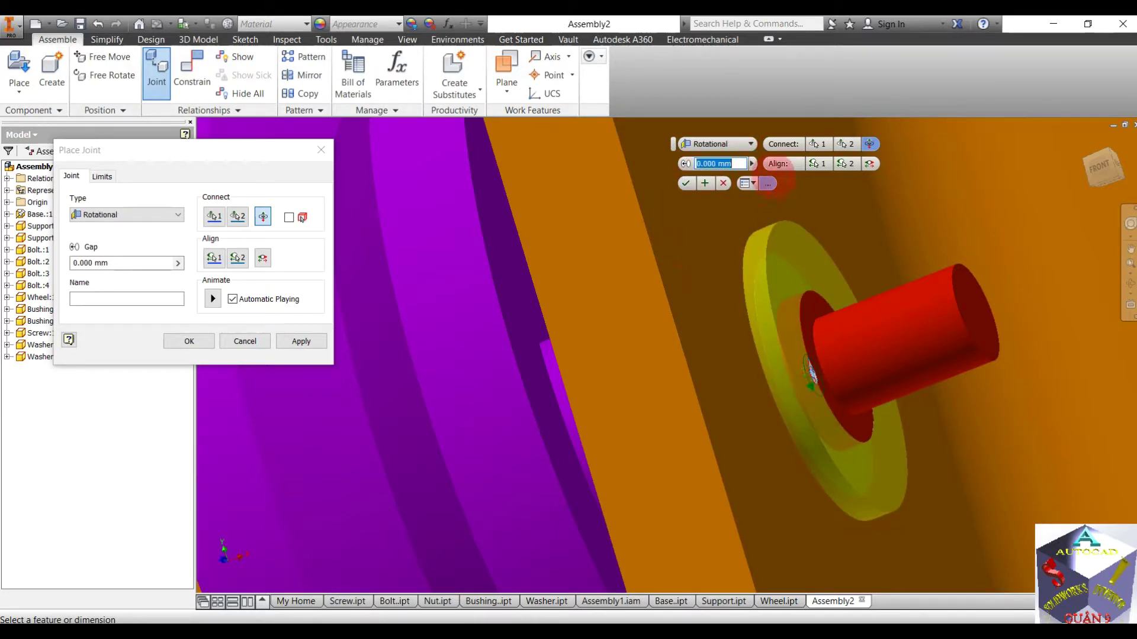
{"action": "left_click", "coordinate": [683, 184]}
{"action": "scroll", "coordinate": [721, 289], "scroll_direction": "down", "scroll_amount": 5}
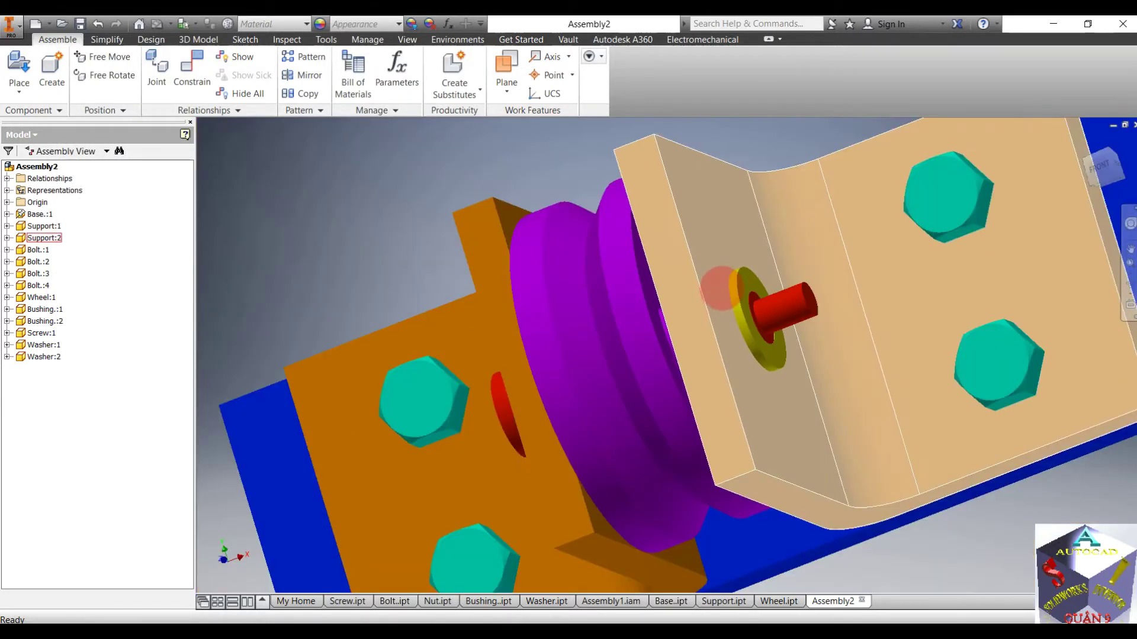
- Place one copy of the Nut part beside the Screw's free end, rotated 90° about Y
{"action": "mouse_move", "coordinate": [772, 295]}
{"action": "middle_mouse_down", "text": "shift"}
{"action": "mouse_move", "coordinate": [783, 266]}
{"action": "mouse_move", "coordinate": [770, 307]}
{"action": "middle_mouse_up", "text": "shift"}
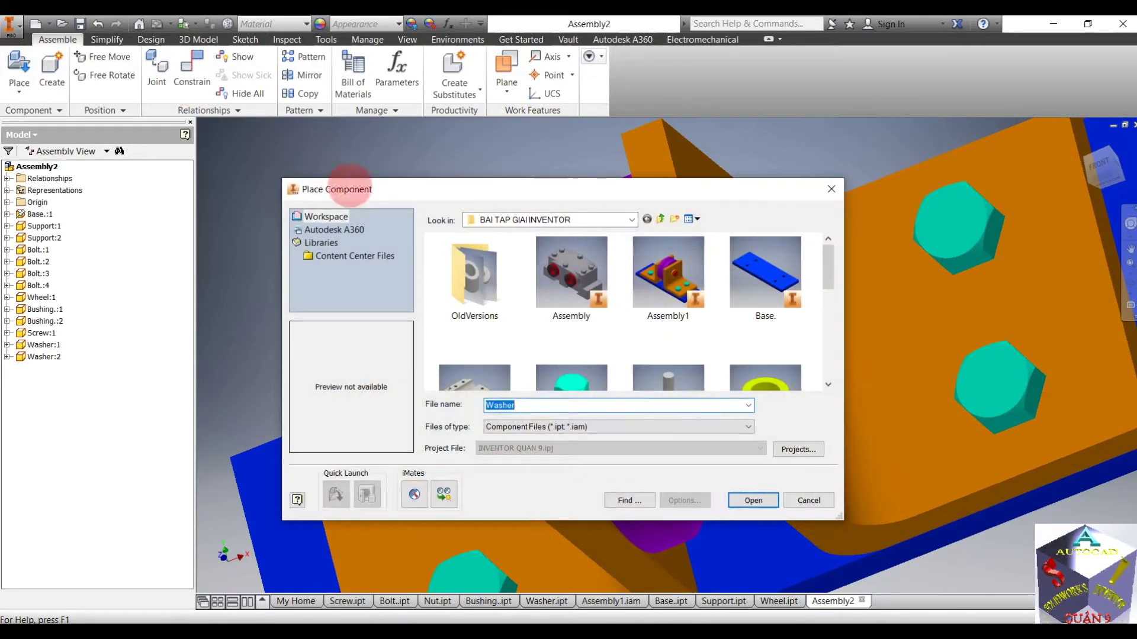
{"action": "scroll", "coordinate": [654, 278], "scroll_direction": "down", "scroll_amount": 3}
{"action": "scroll", "coordinate": [654, 281], "scroll_direction": "down", "scroll_amount": 4}
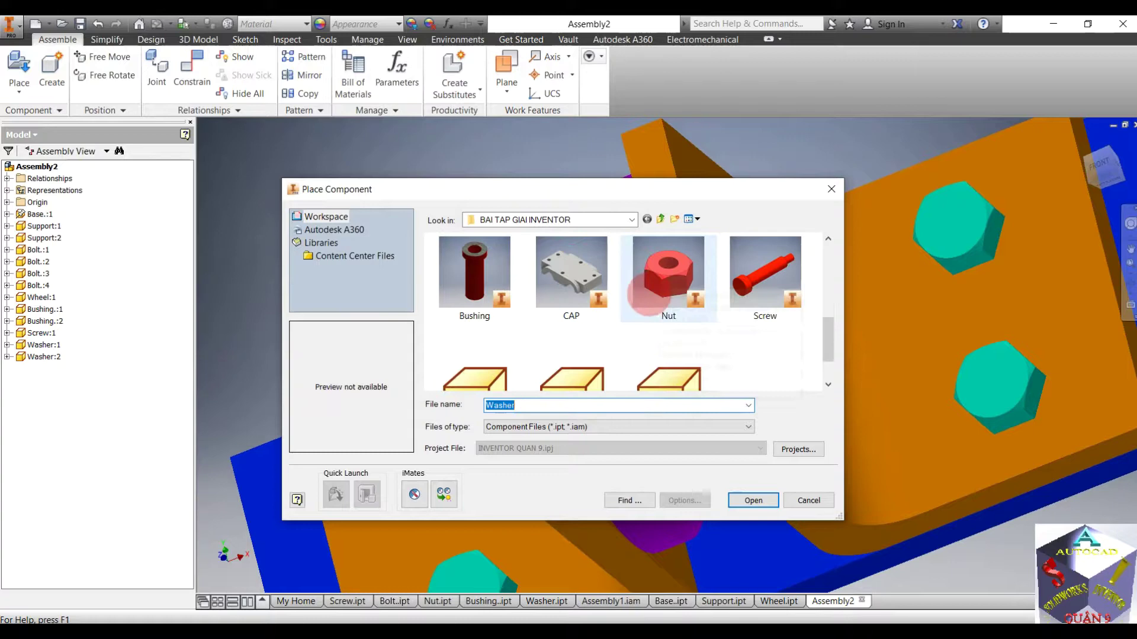
{"action": "scroll", "coordinate": [608, 299], "scroll_direction": "up", "scroll_amount": 2}
{"action": "left_click", "coordinate": [651, 296]}
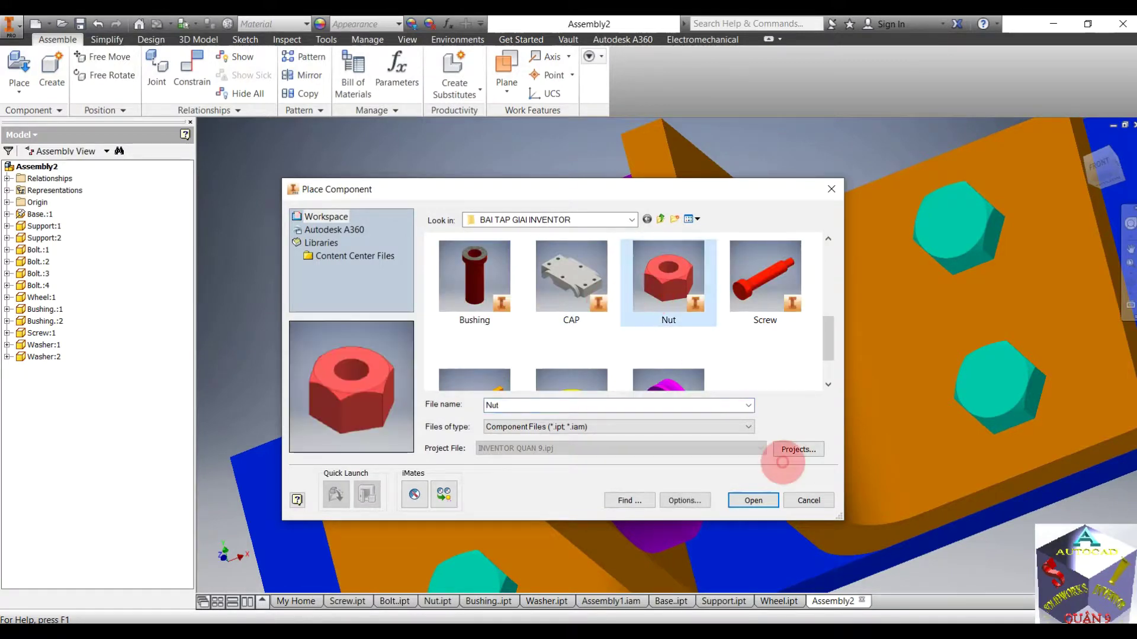
{"action": "left_click", "coordinate": [753, 501]}
{"action": "scroll", "coordinate": [757, 299], "scroll_direction": "down", "scroll_amount": 3}
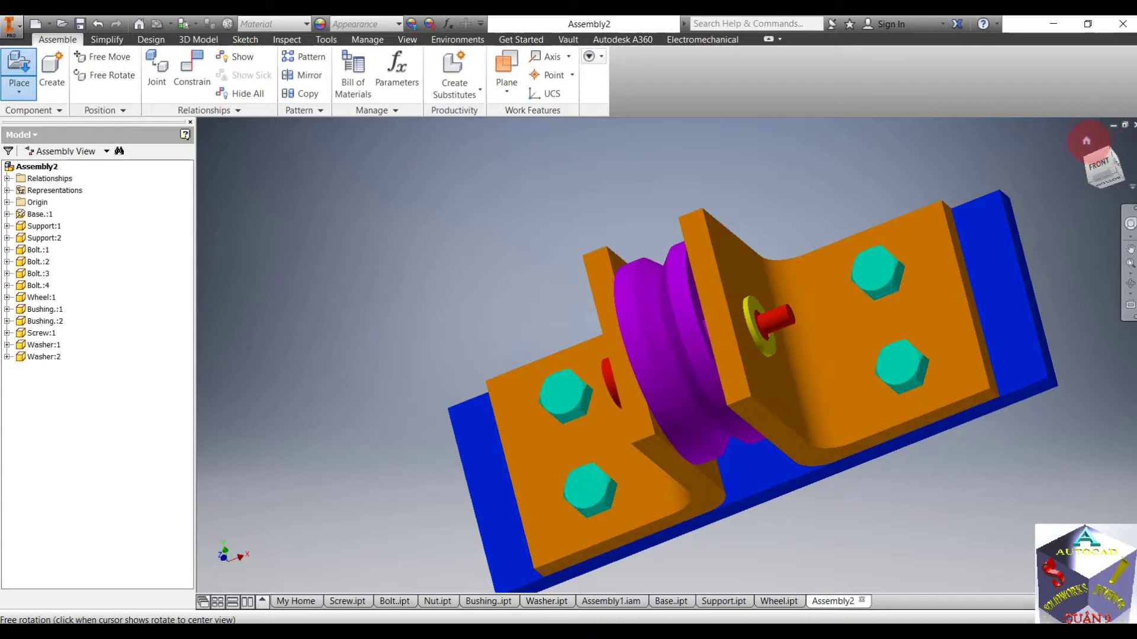
{"action": "left_click", "coordinate": [1086, 141]}
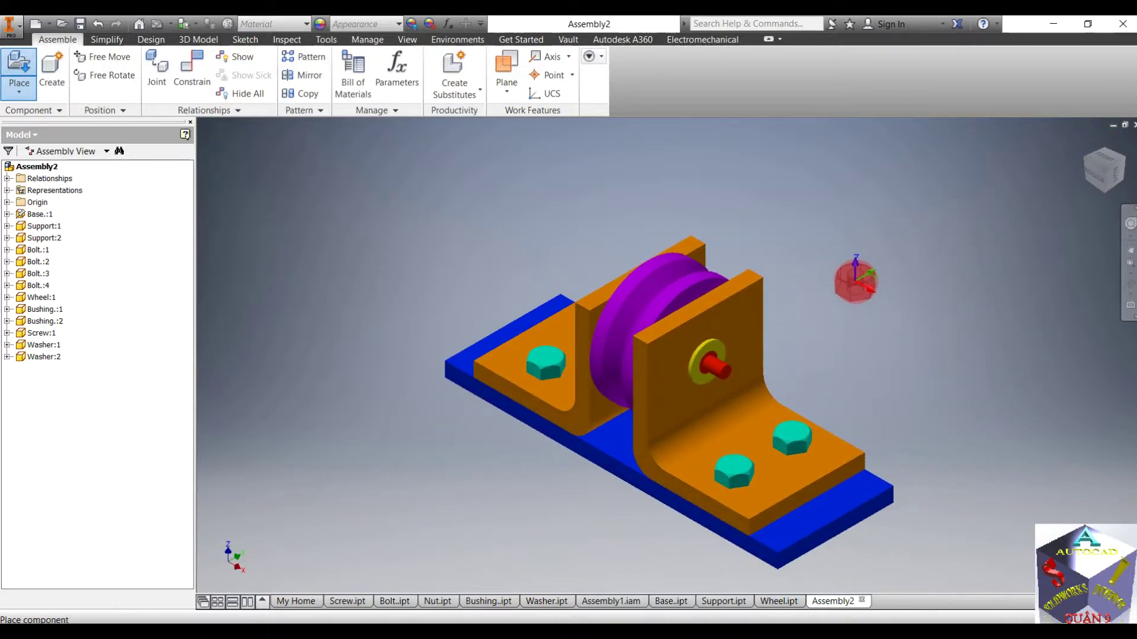
{"action": "right_click", "coordinate": [855, 281]}
{"action": "left_click", "coordinate": [858, 240]}
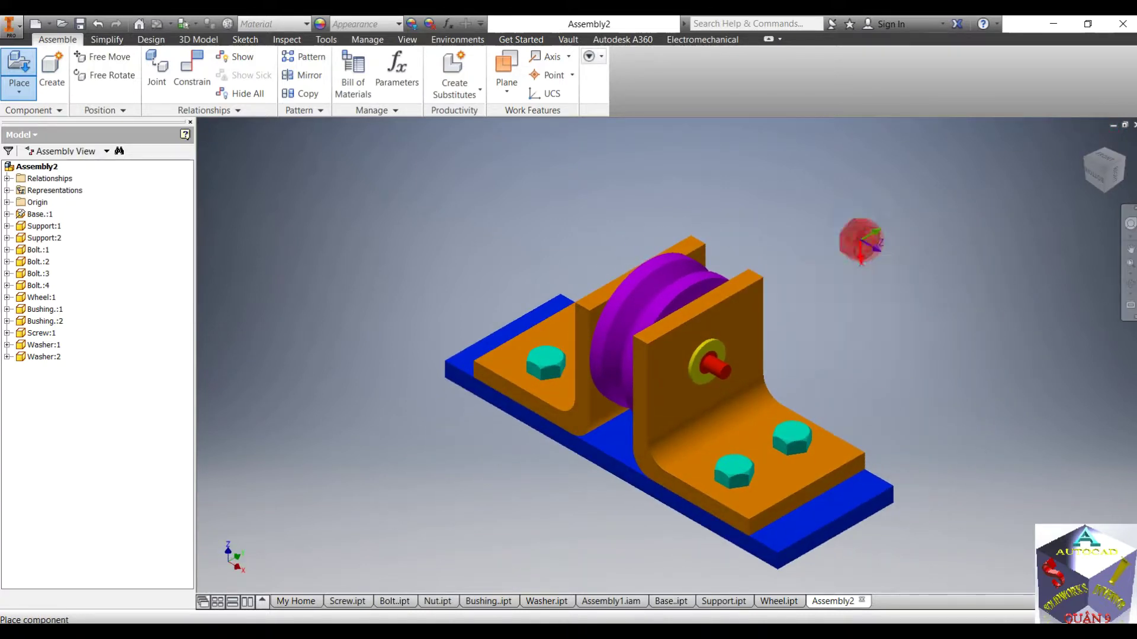
{"action": "right_click", "coordinate": [916, 329]}
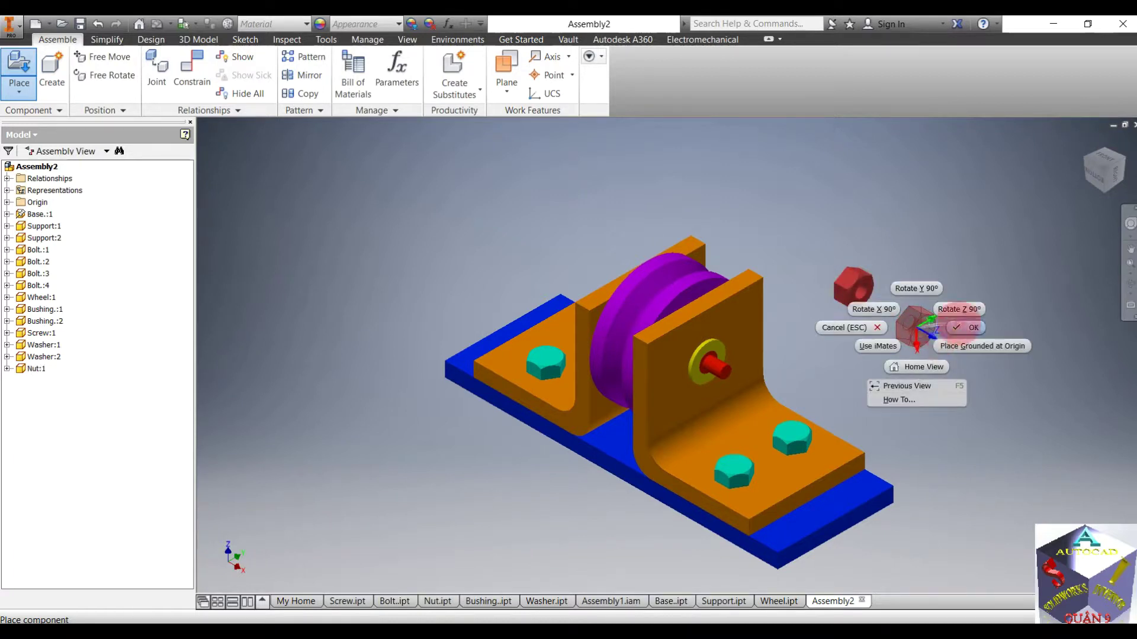
{"action": "left_click", "coordinate": [960, 328]}
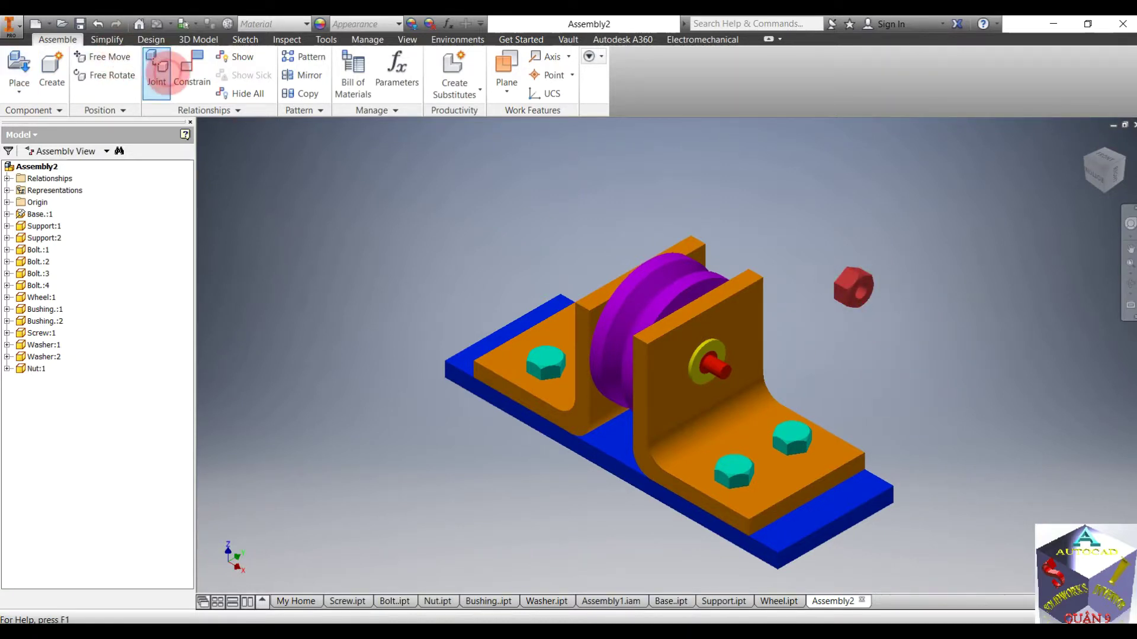
- Add a Cylindrical joint between the Nut's hole and the inner end of the Screw's narrow shank, seating the Nut against the Washer
{"action": "left_click", "coordinate": [157, 70]}
{"action": "middle_click_drag", "start_coordinate": [812, 310], "coordinate": [814, 281], "text": "shift"}
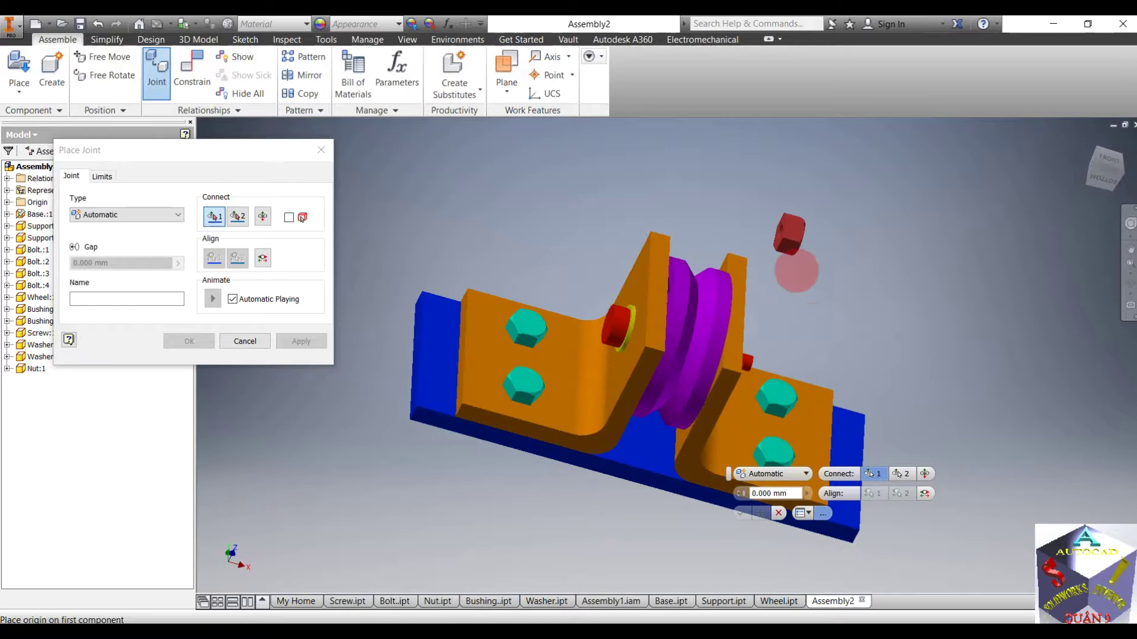
{"action": "scroll", "coordinate": [769, 237], "scroll_direction": "down", "scroll_amount": 4}
{"action": "middle_click_drag", "start_coordinate": [769, 215], "coordinate": [791, 243], "text": "shift"}
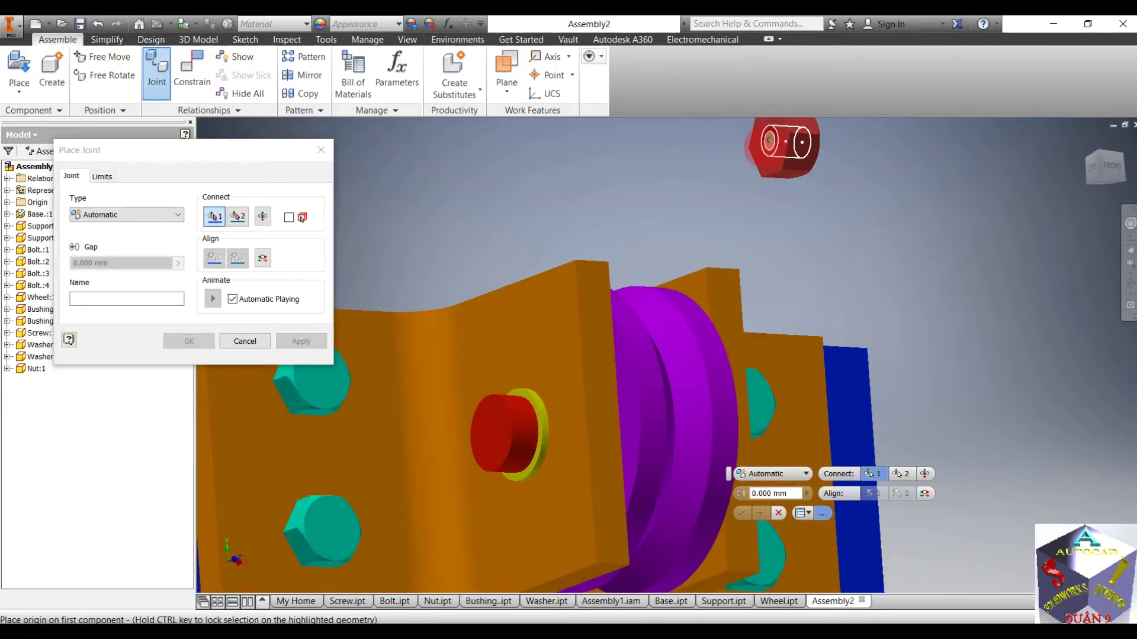
{"action": "left_click", "coordinate": [769, 140]}
{"action": "middle_click_drag", "start_coordinate": [829, 246], "coordinate": [754, 318], "text": "shift"}
{"action": "scroll", "coordinate": [734, 381], "scroll_direction": "down", "scroll_amount": 6}
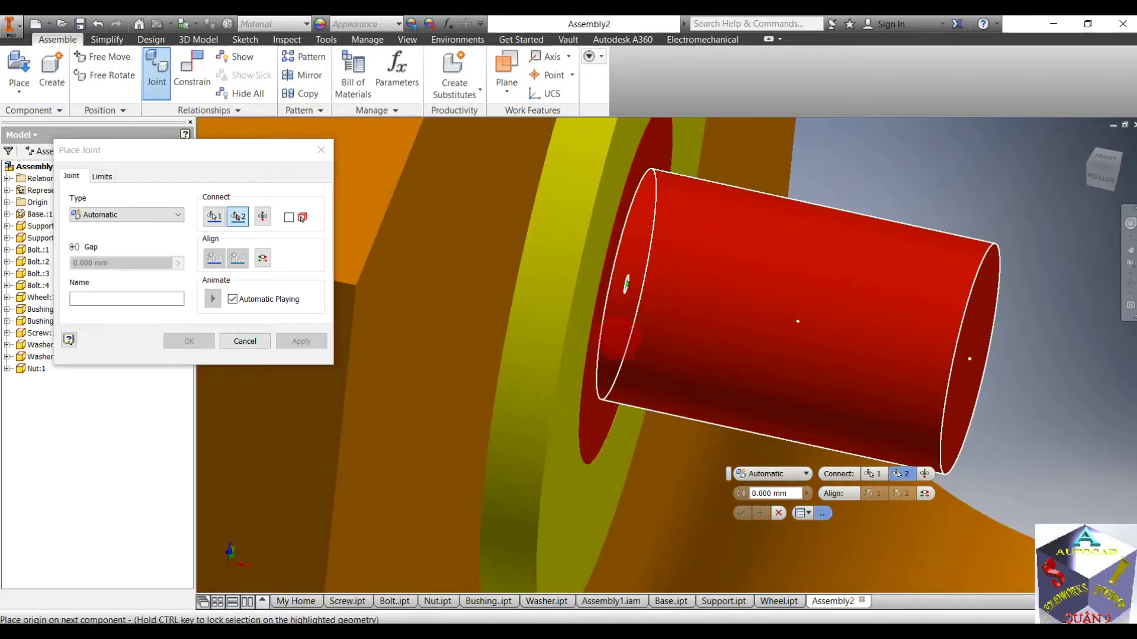
{"action": "left_click", "coordinate": [626, 284]}
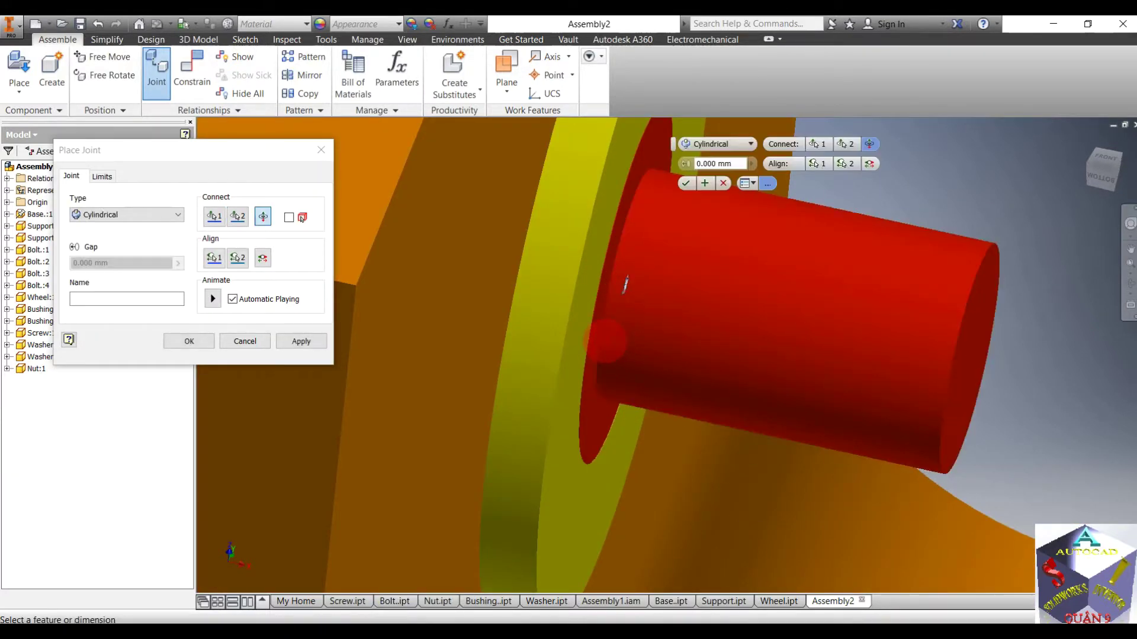
{"action": "scroll", "coordinate": [625, 285], "scroll_direction": "up", "scroll_amount": 5}
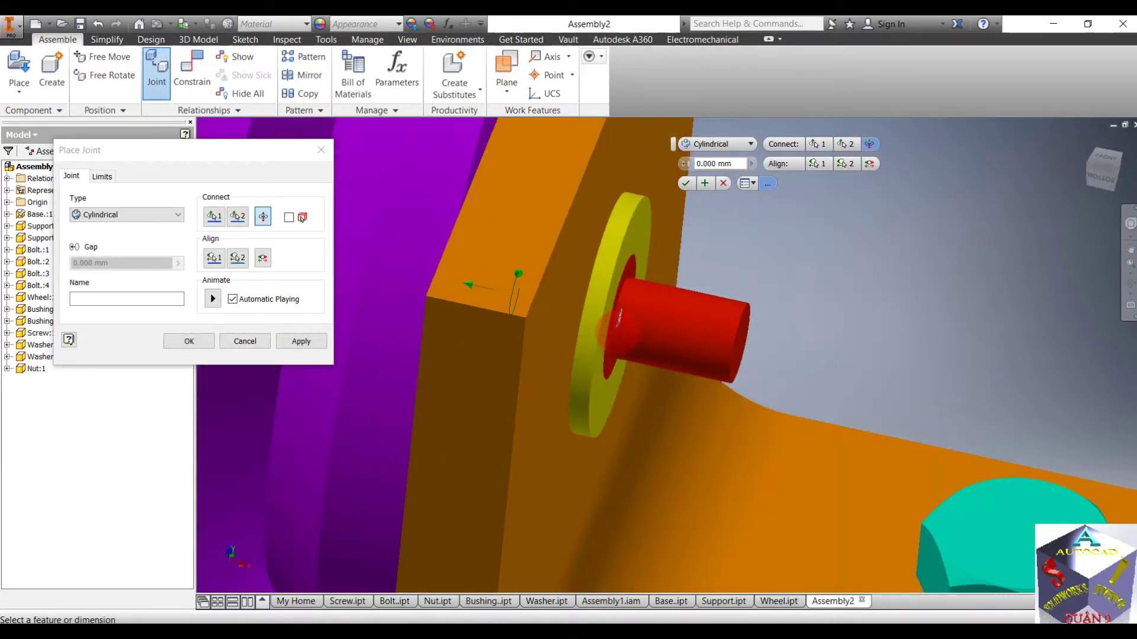
{"action": "left_click", "coordinate": [301, 341]}
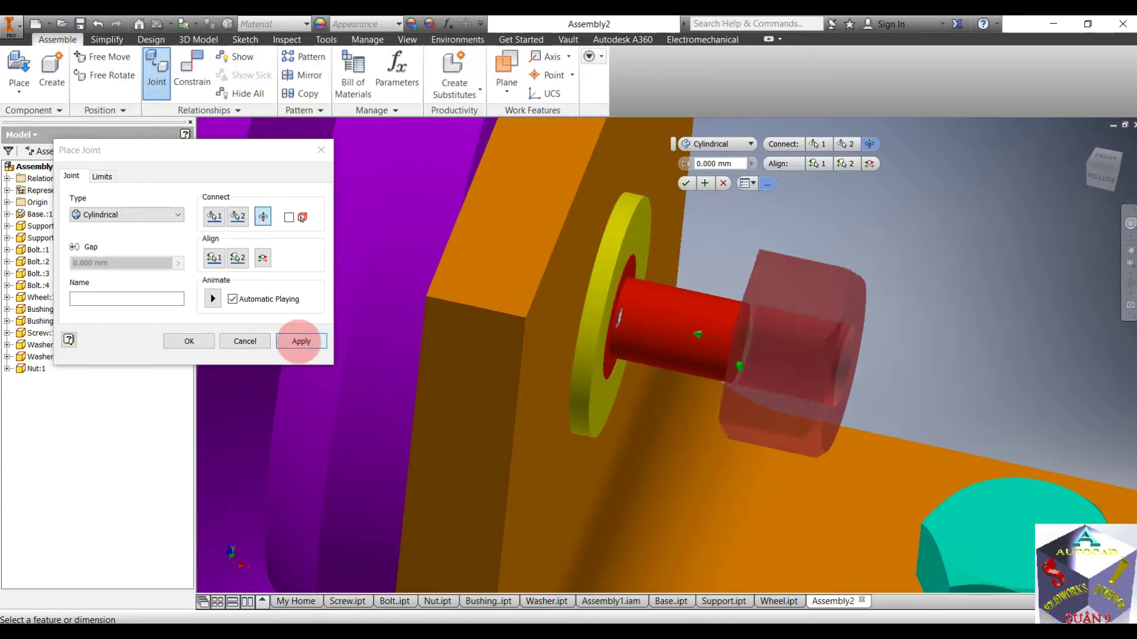
{"action": "left_click", "coordinate": [301, 341]}
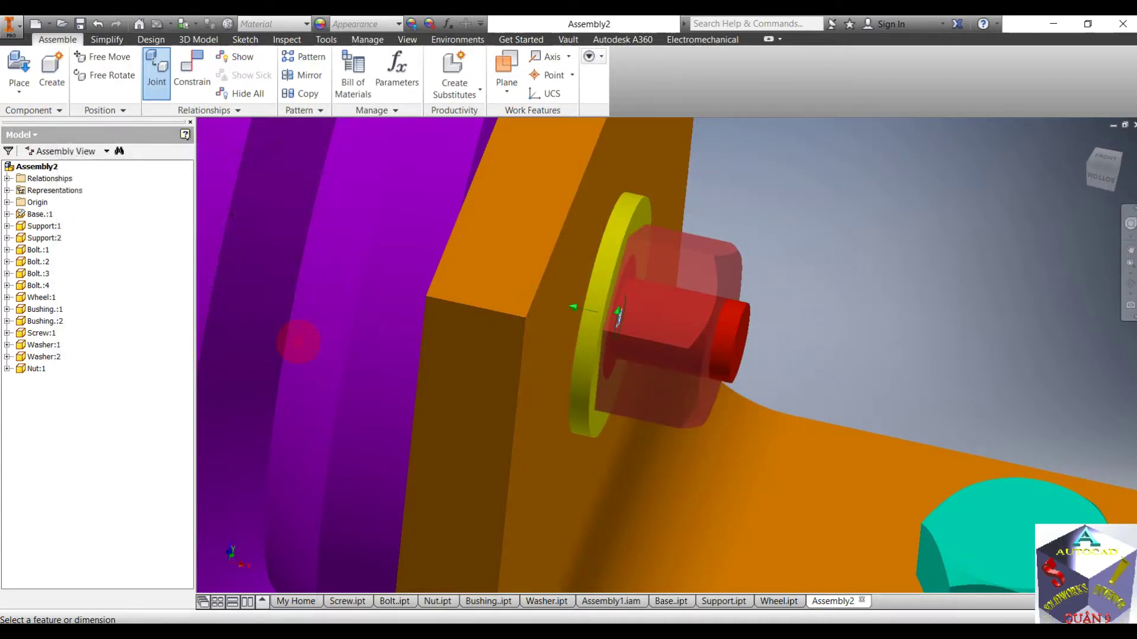
{"action": "left_click", "coordinate": [244, 341]}
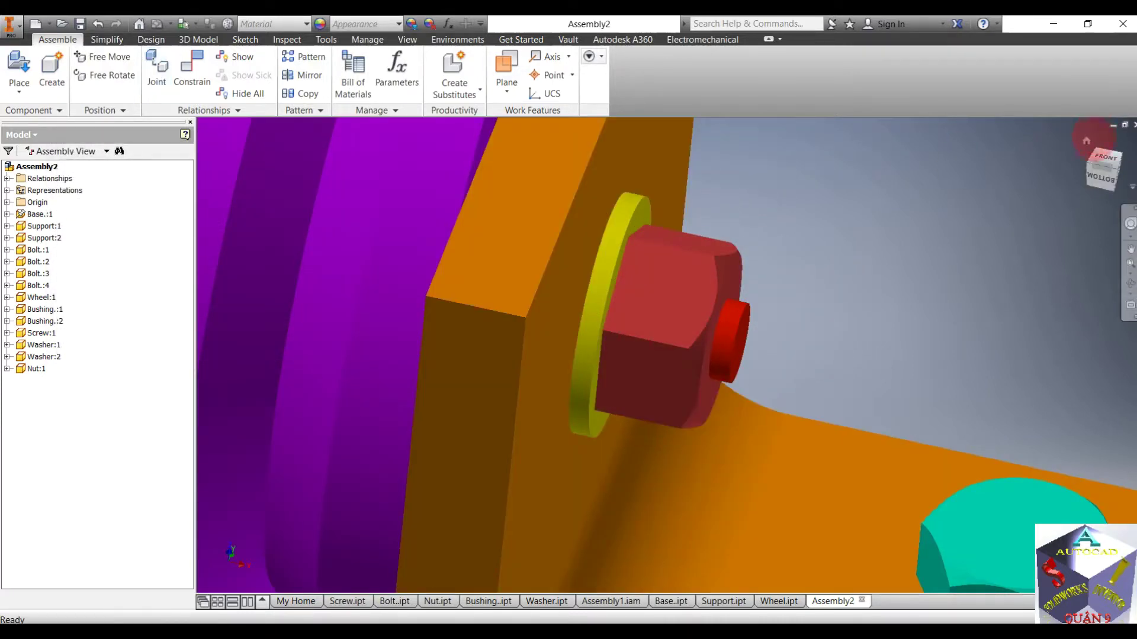
- Turn the assembly to an isometric view facing the Nut and save it as Assembly-1
{"action": "left_click", "coordinate": [1086, 140]}
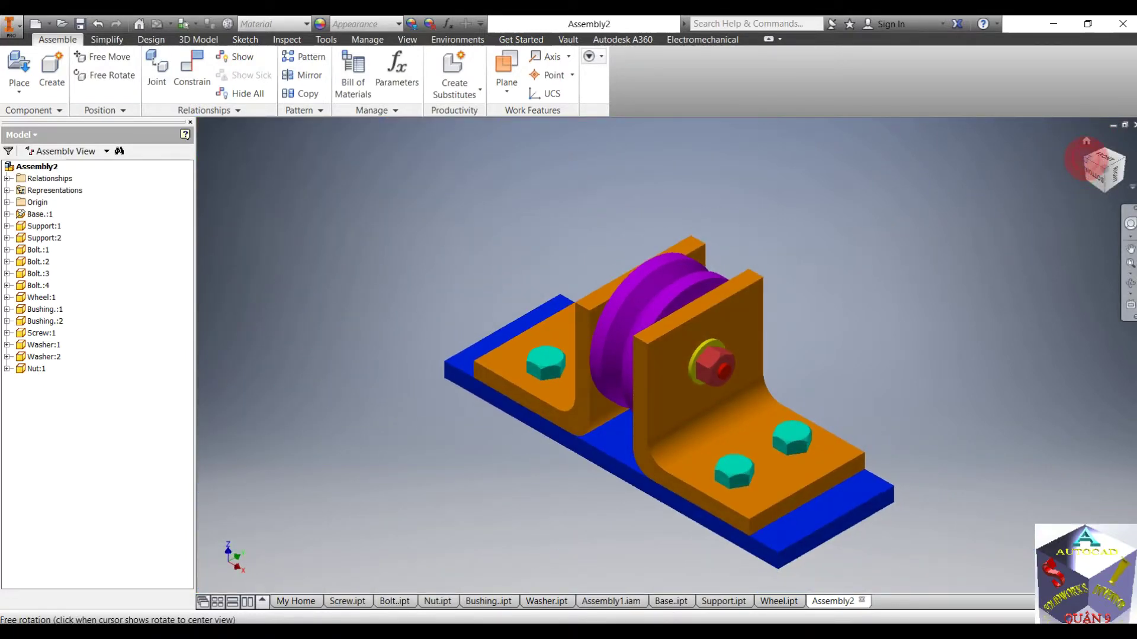
{"action": "left_click", "coordinate": [1086, 159]}
{"action": "left_click", "coordinate": [1086, 158]}
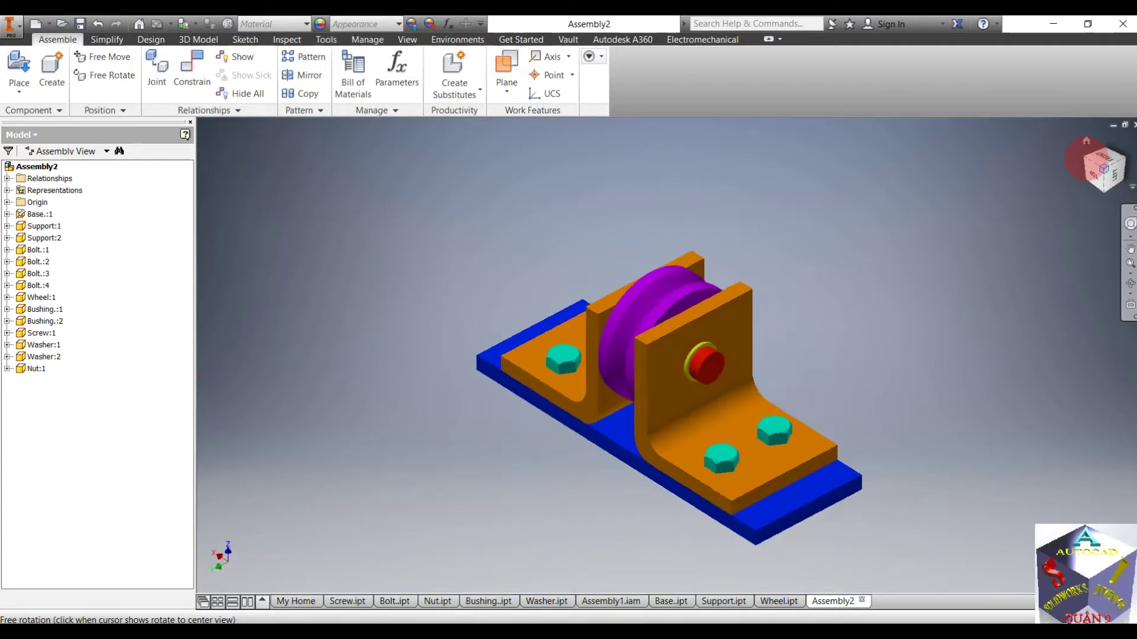
{"action": "left_click", "coordinate": [1085, 158]}
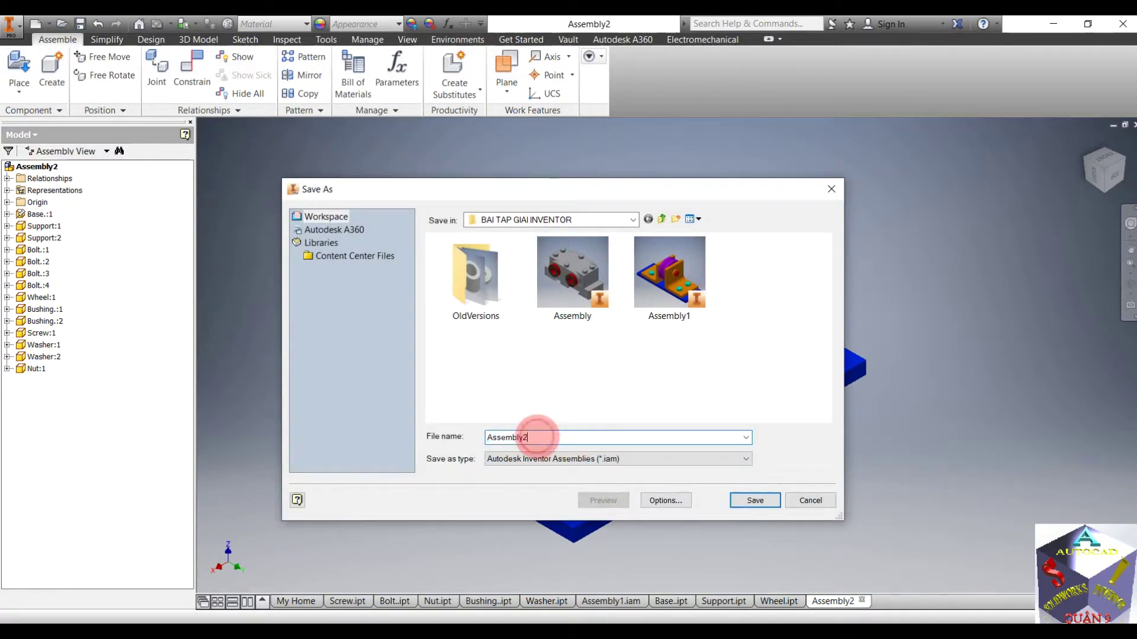
{"action": "key", "text": "BackSpace"}
{"action": "type", "text": "-1"}
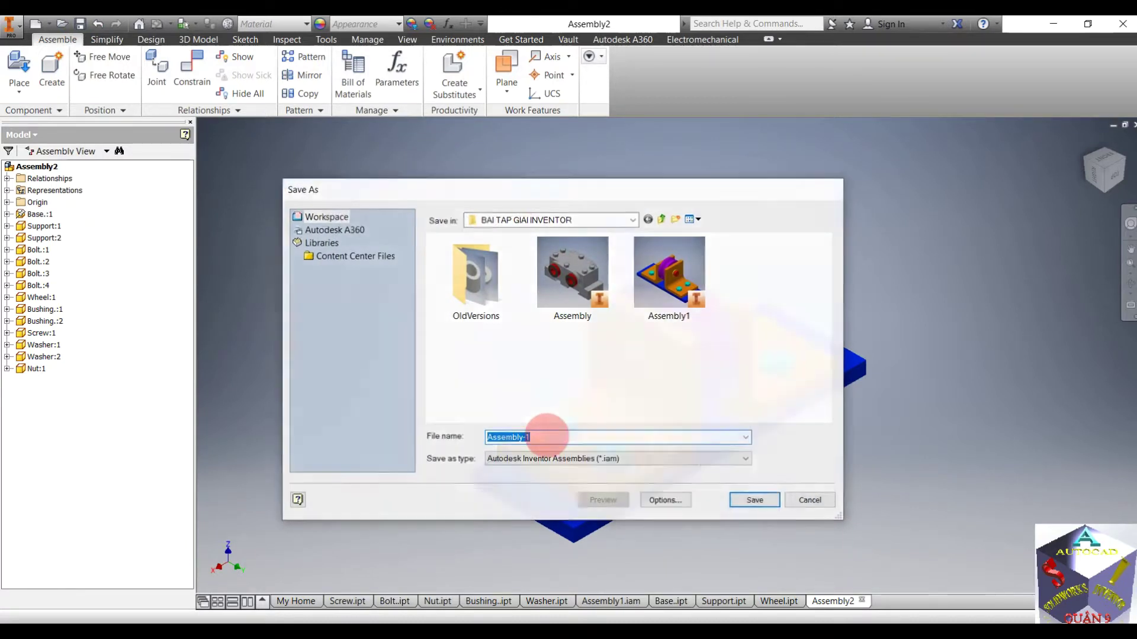
{"action": "key", "text": "Return"}
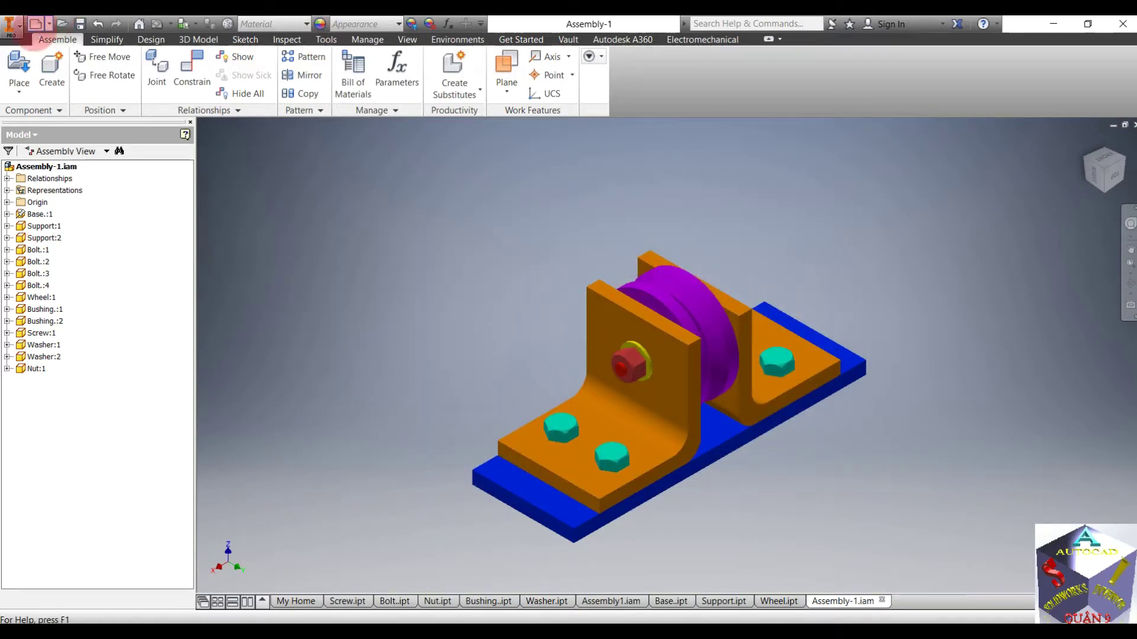
- Create a new presentation file from the Metric template Standard (mm).ipn
{"action": "left_click", "coordinate": [35, 25]}
{"action": "scroll", "coordinate": [657, 299], "scroll_direction": "down", "scroll_amount": 10}
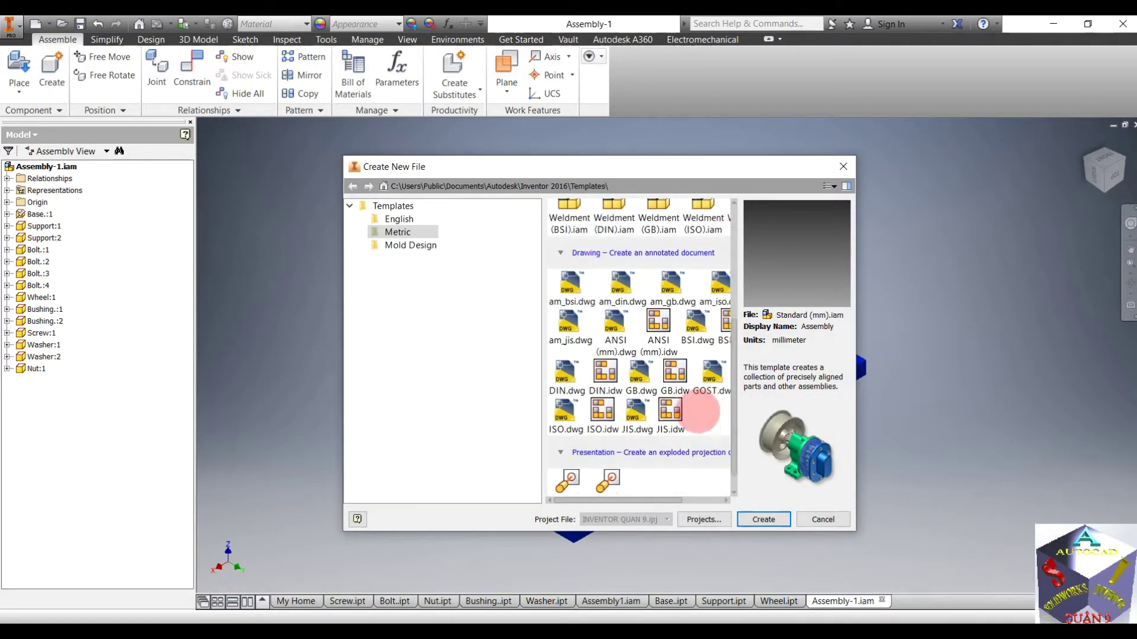
{"action": "left_click", "coordinate": [608, 457]}
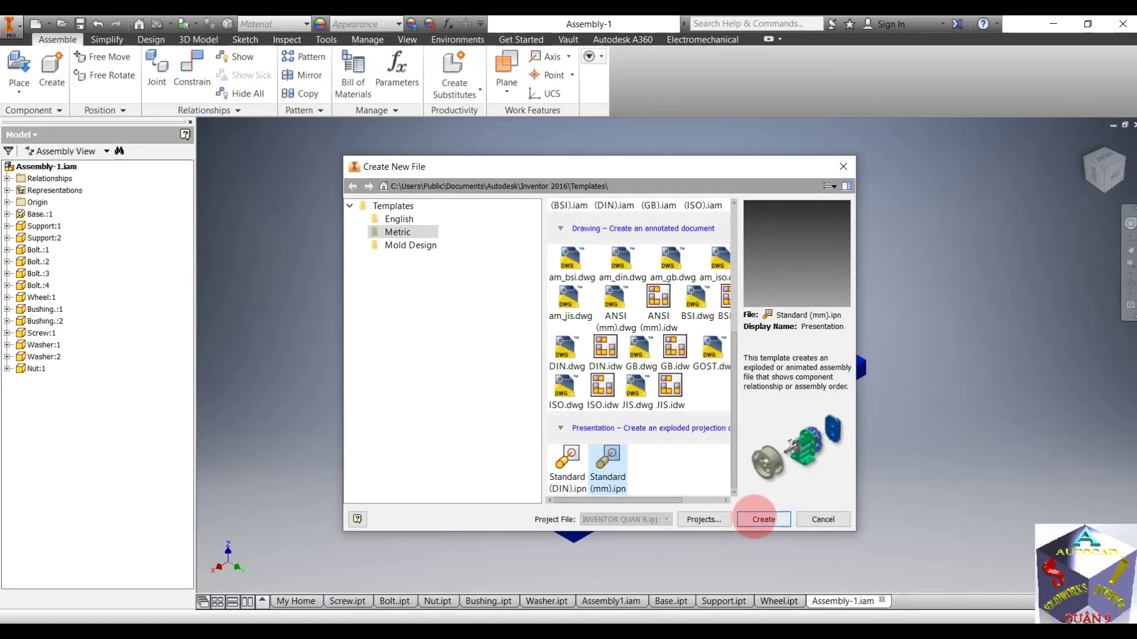
{"action": "left_click", "coordinate": [763, 519]}
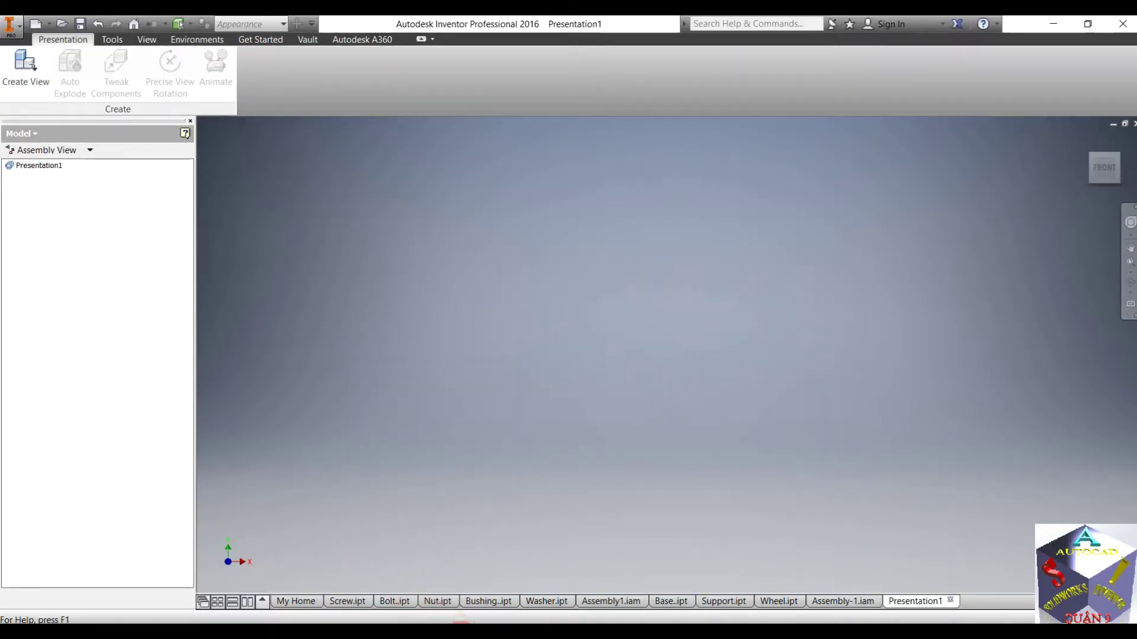
- Close the web browser window together with all of its open tabs
{"action": "right_click", "coordinate": [460, 622]}
{"action": "left_click", "coordinate": [406, 609]}
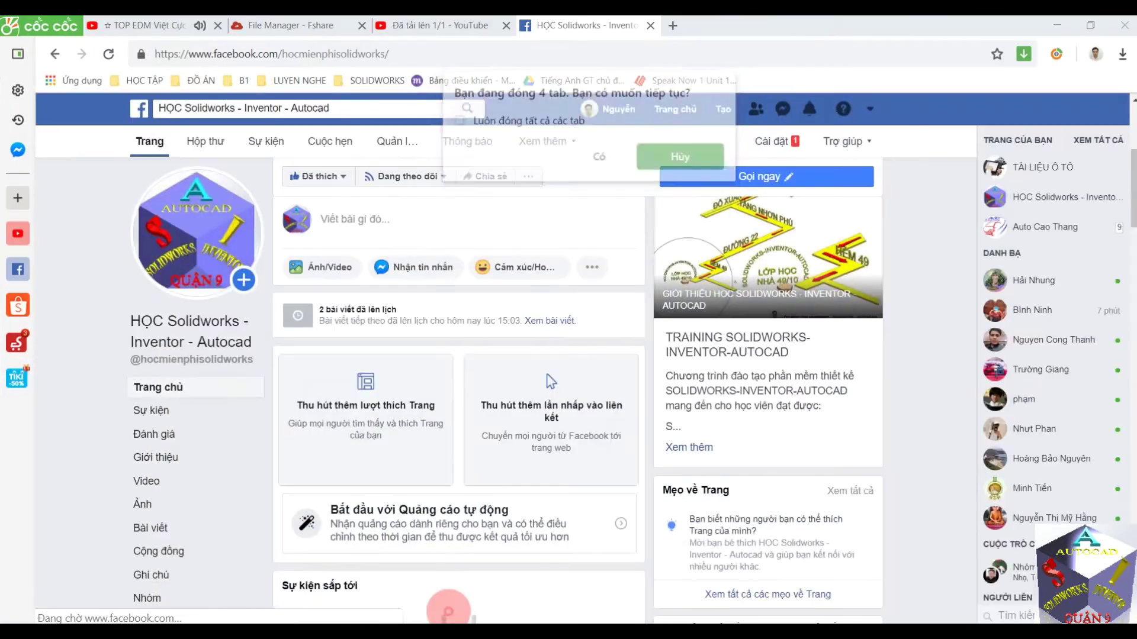
{"action": "left_click", "coordinate": [602, 157]}
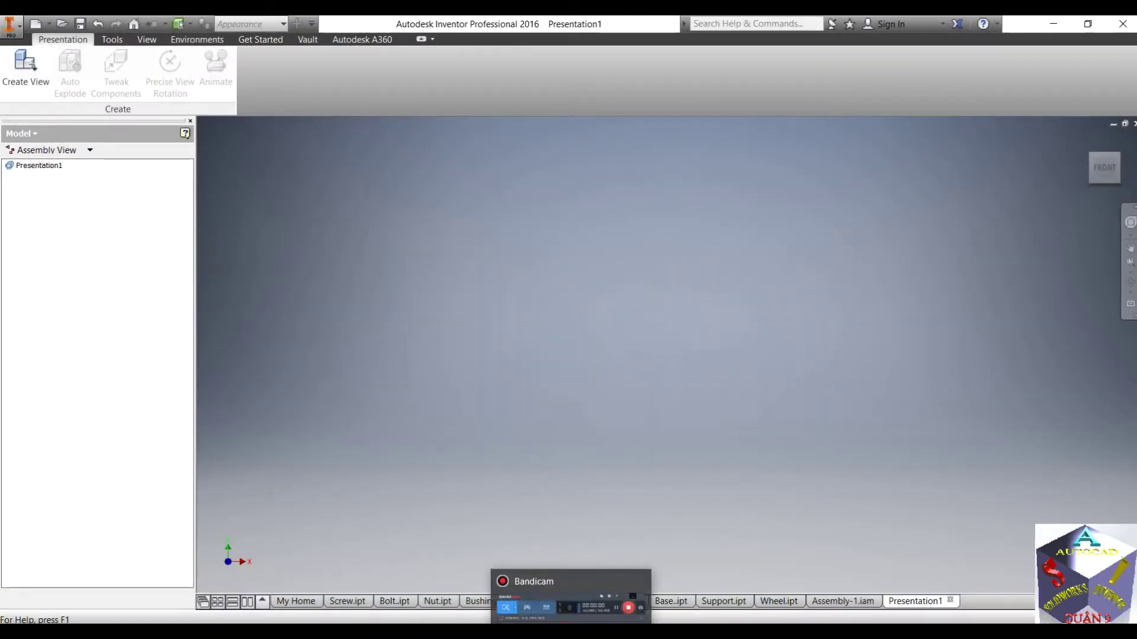
{"action": "left_click", "coordinate": [25, 59]}
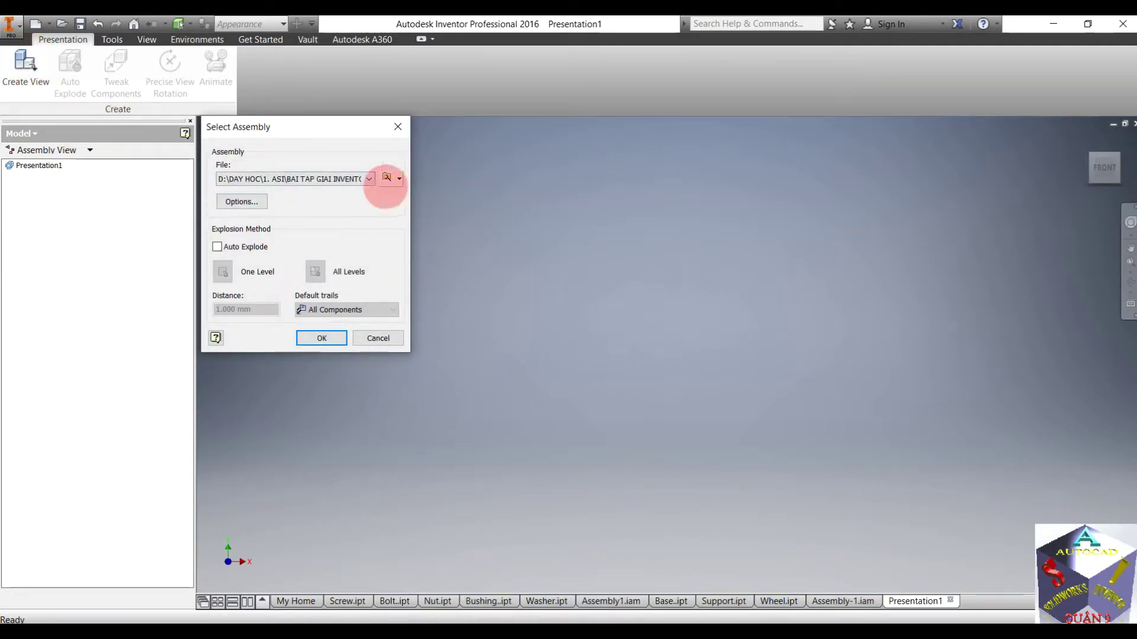
{"action": "left_click", "coordinate": [322, 337]}
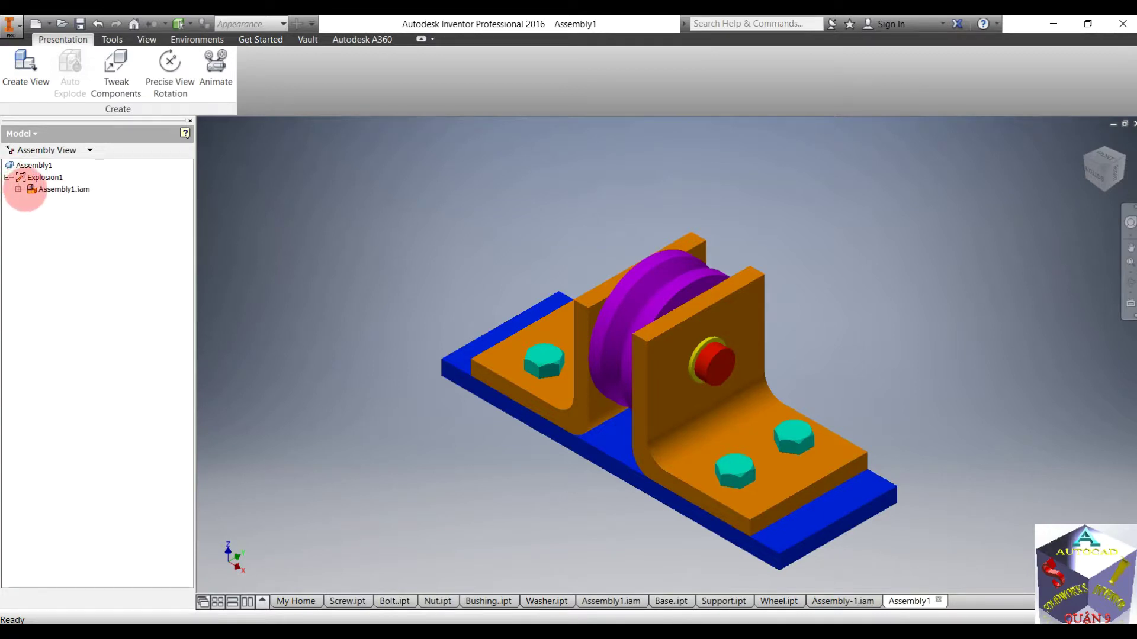
{"action": "right_click", "coordinate": [25, 190]}
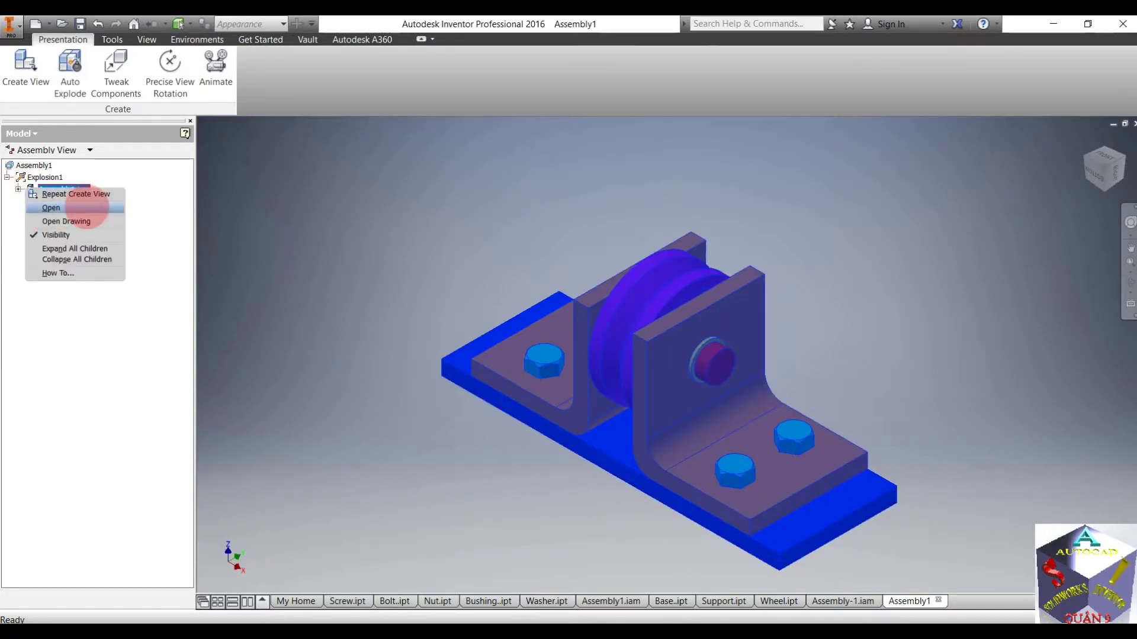
{"action": "left_click", "coordinate": [323, 196]}
{"action": "right_click", "coordinate": [38, 177]}
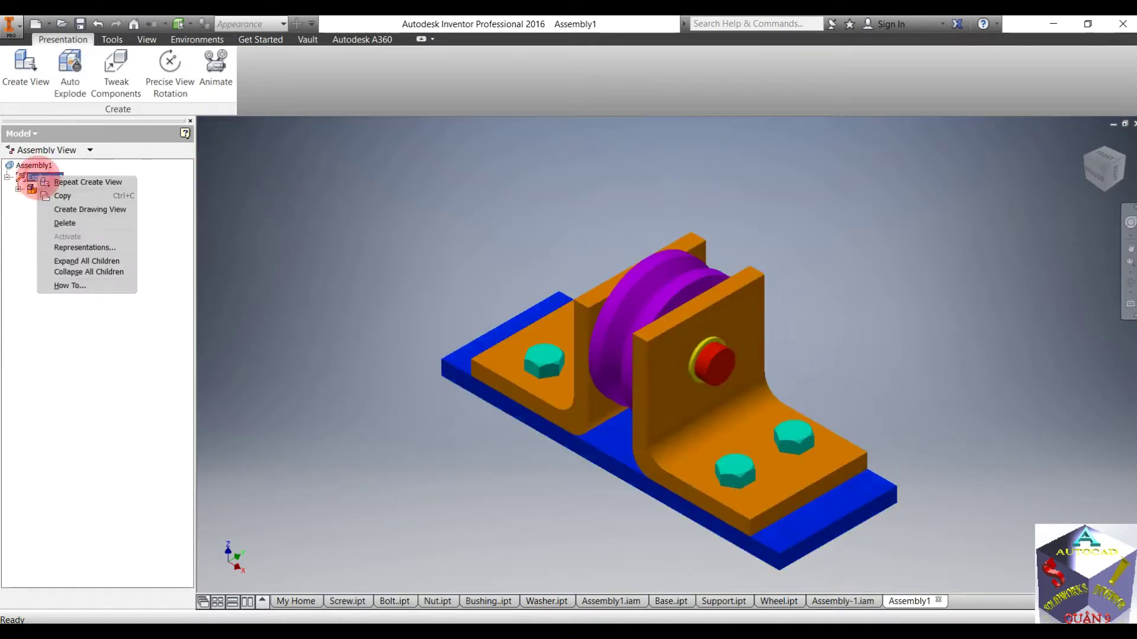
{"action": "left_click", "coordinate": [66, 222]}
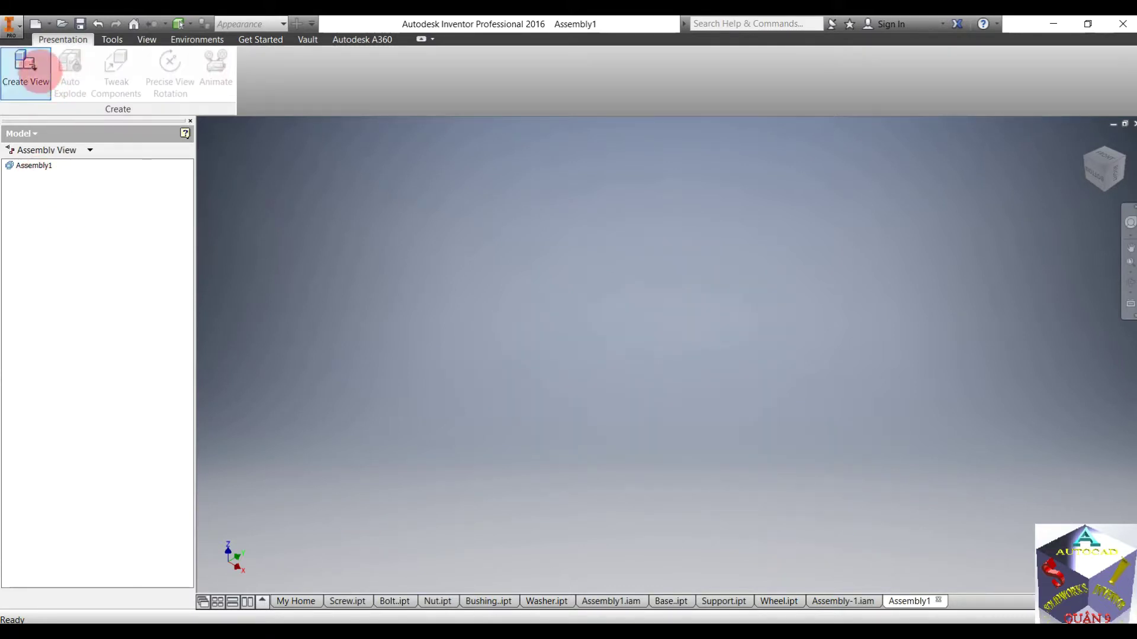
- Create a presentation view of the Assembly-1 file without Auto Explode and show it in the home view
{"action": "left_click", "coordinate": [26, 65]}
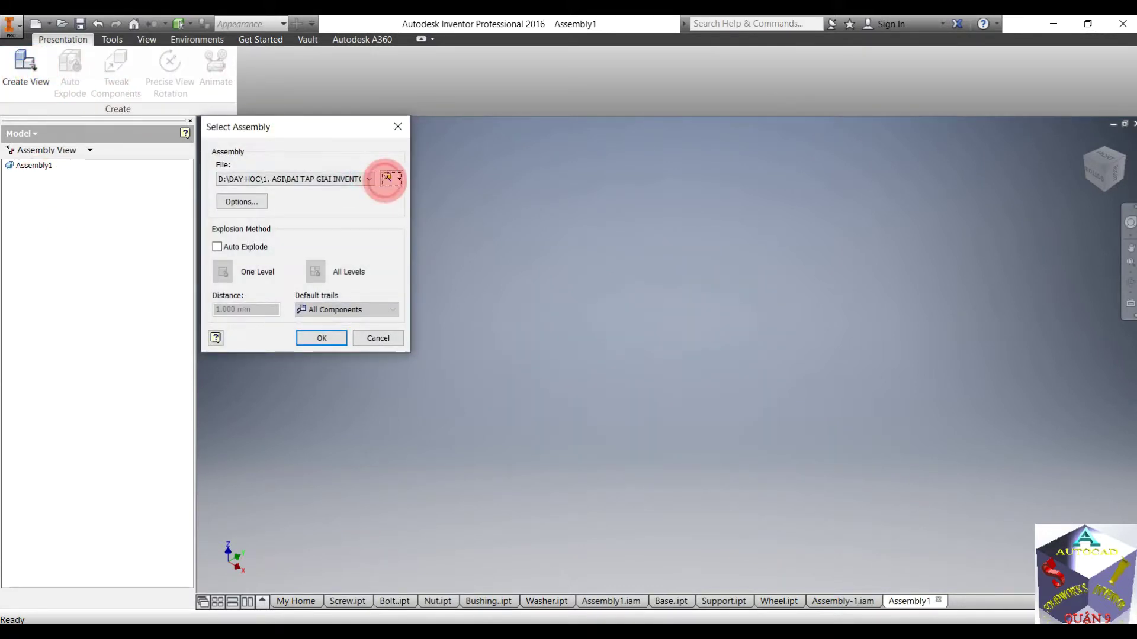
{"action": "left_click", "coordinate": [386, 178]}
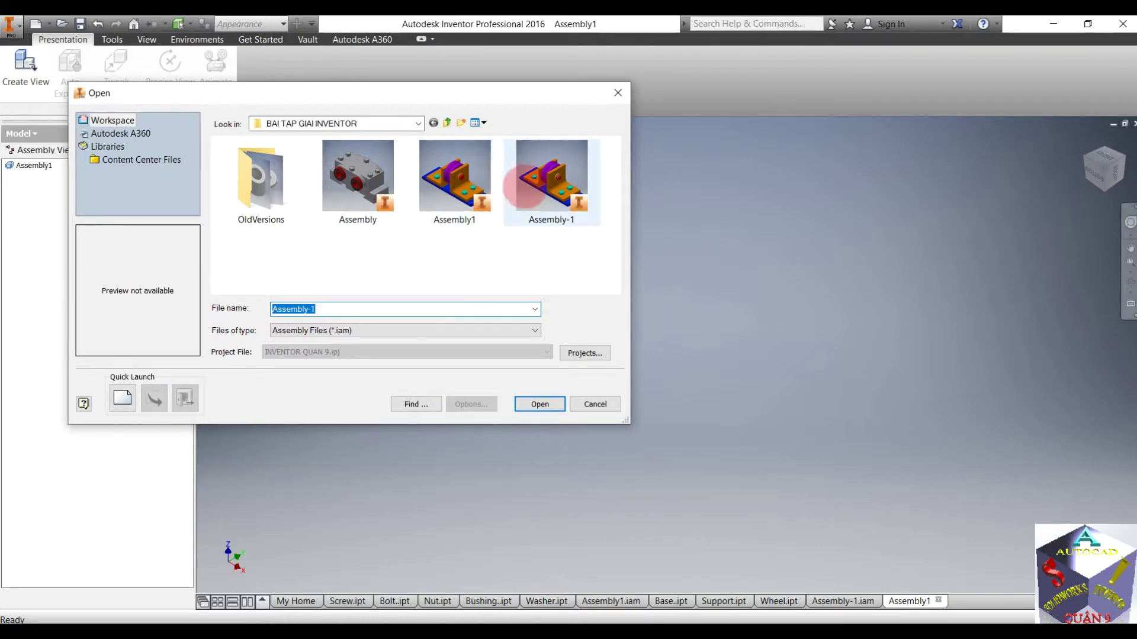
{"action": "left_click", "coordinate": [546, 168]}
{"action": "left_click", "coordinate": [530, 403]}
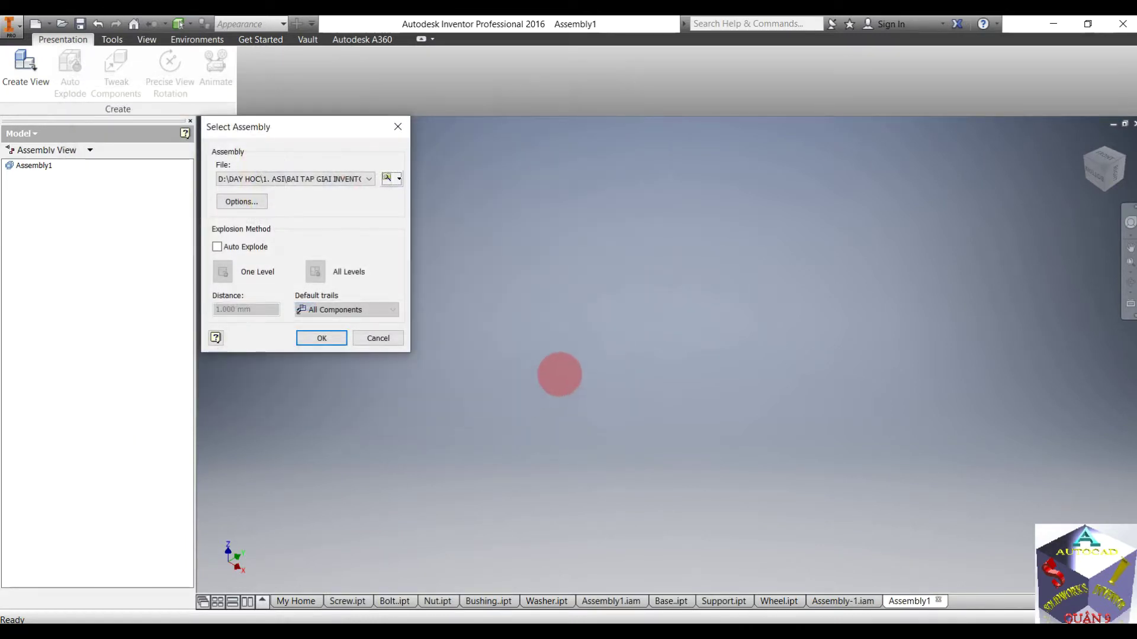
{"action": "left_click", "coordinate": [309, 336]}
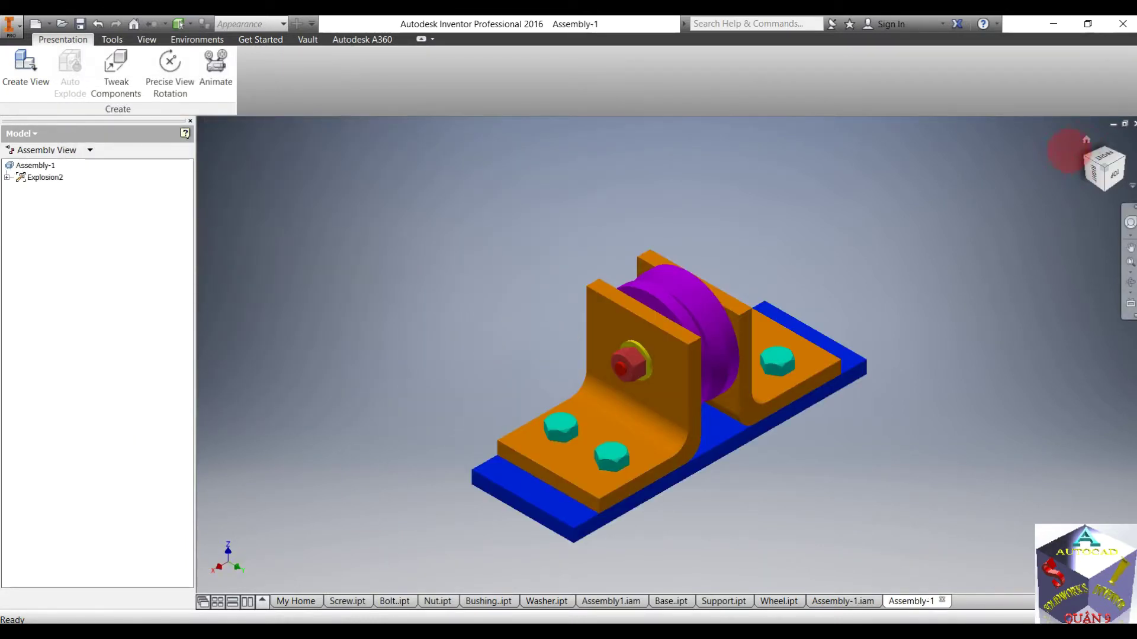
{"action": "left_click", "coordinate": [1086, 139]}
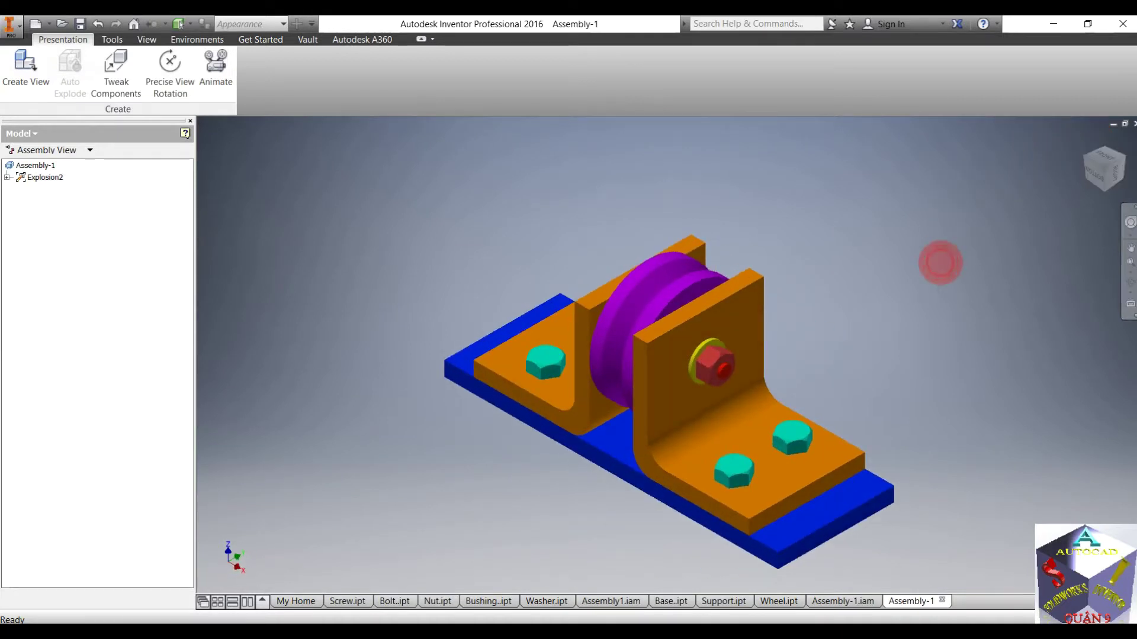
{"action": "scroll", "coordinate": [924, 273], "scroll_direction": "down", "scroll_amount": 3}
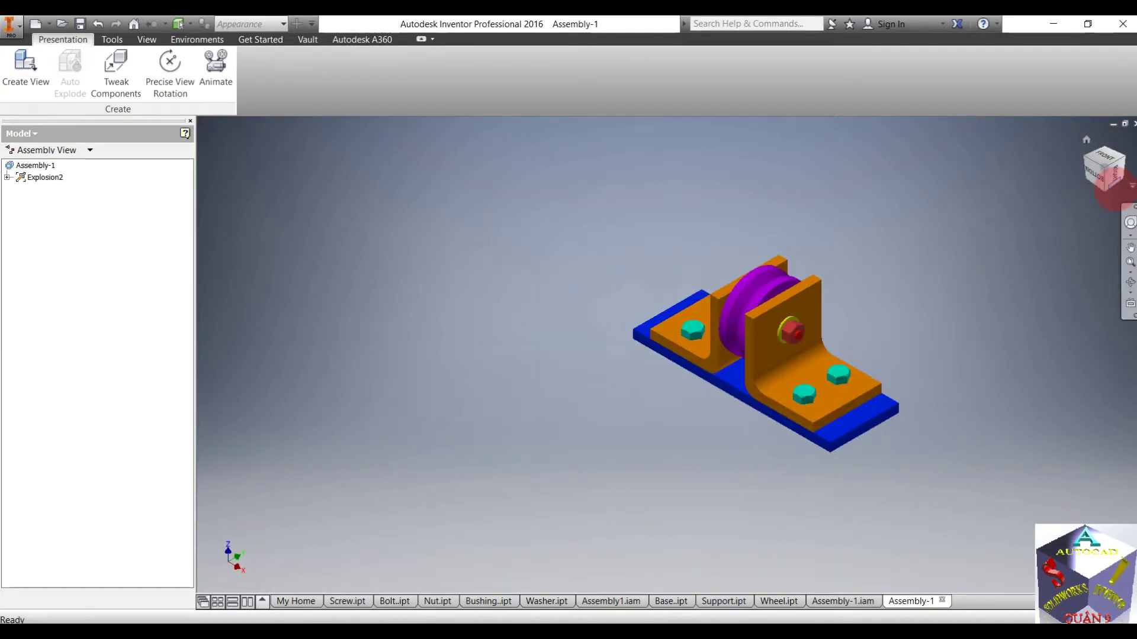
{"action": "left_click", "coordinate": [1086, 139]}
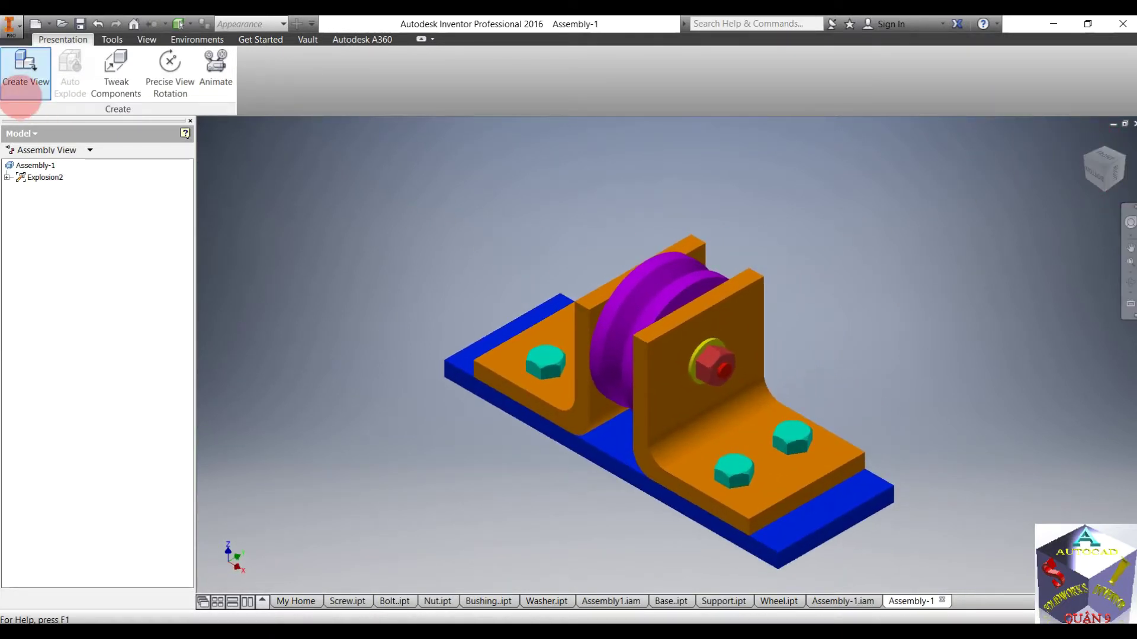
{"action": "left_click", "coordinate": [27, 71]}
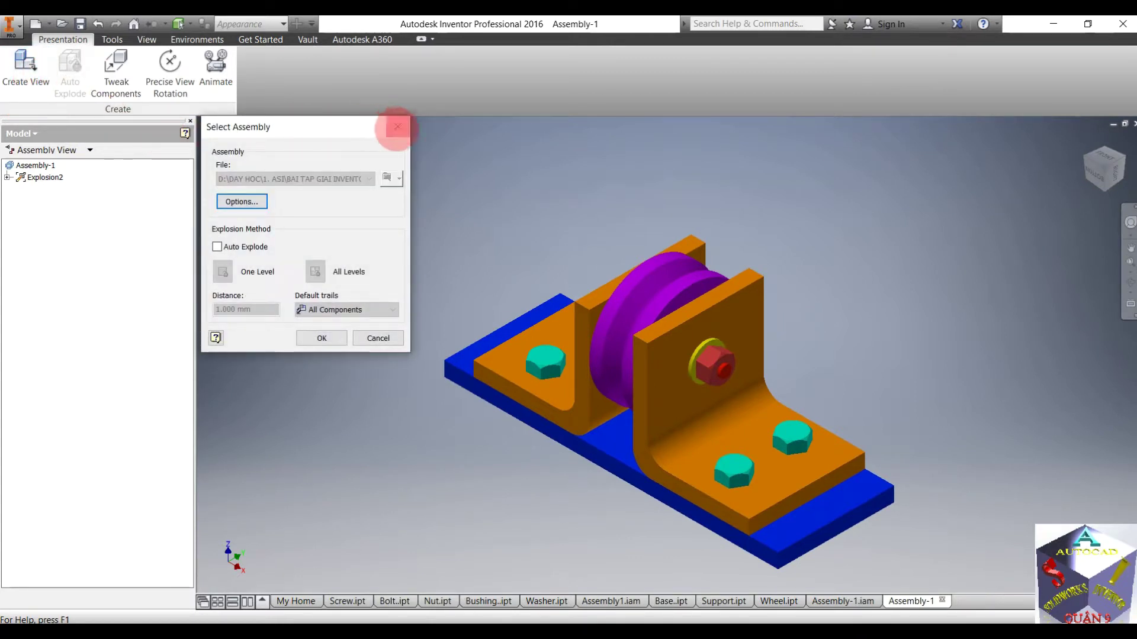
{"action": "left_click", "coordinate": [397, 127]}
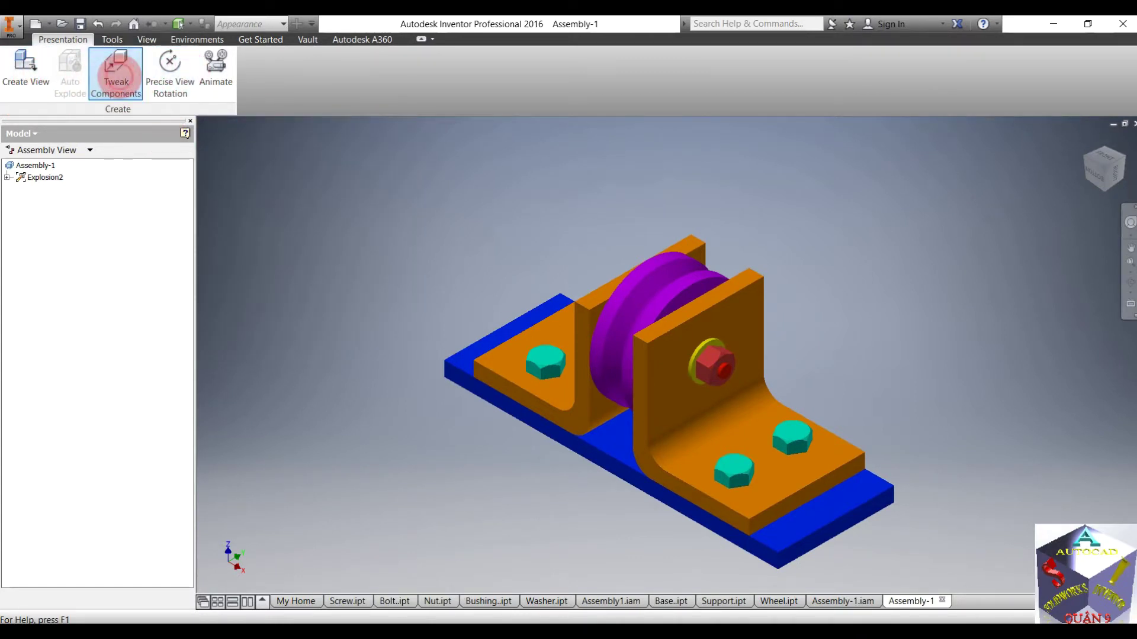
- Tweak the Nut with a Move of -80 mm along the Screw's axis, pulling it off the Screw's free end
{"action": "left_click", "coordinate": [117, 74]}
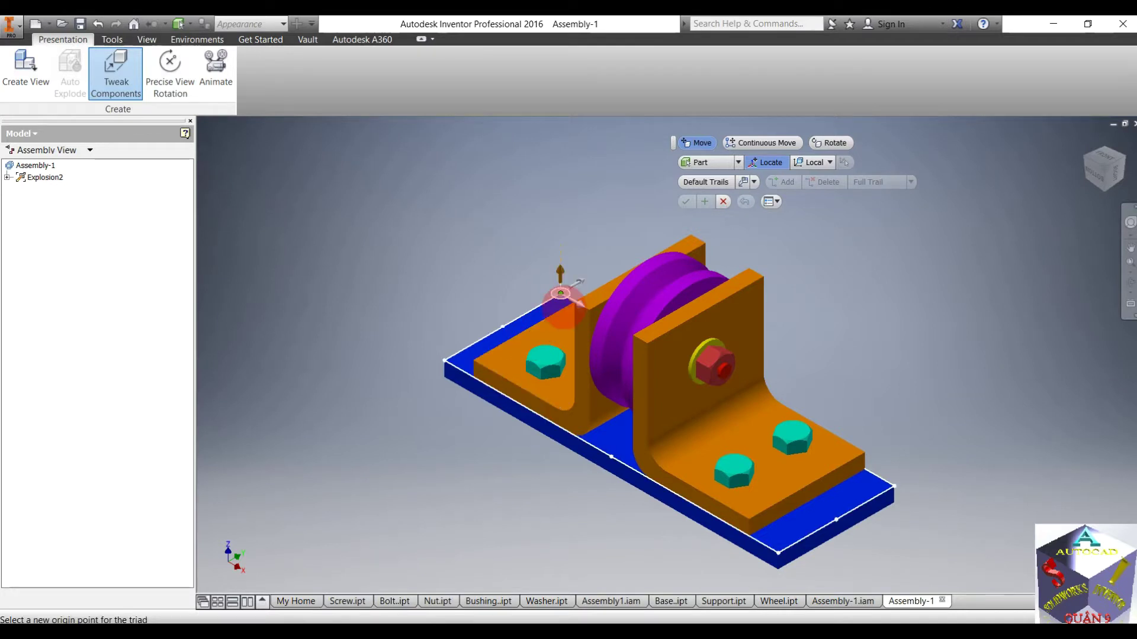
{"action": "left_click", "coordinate": [709, 367]}
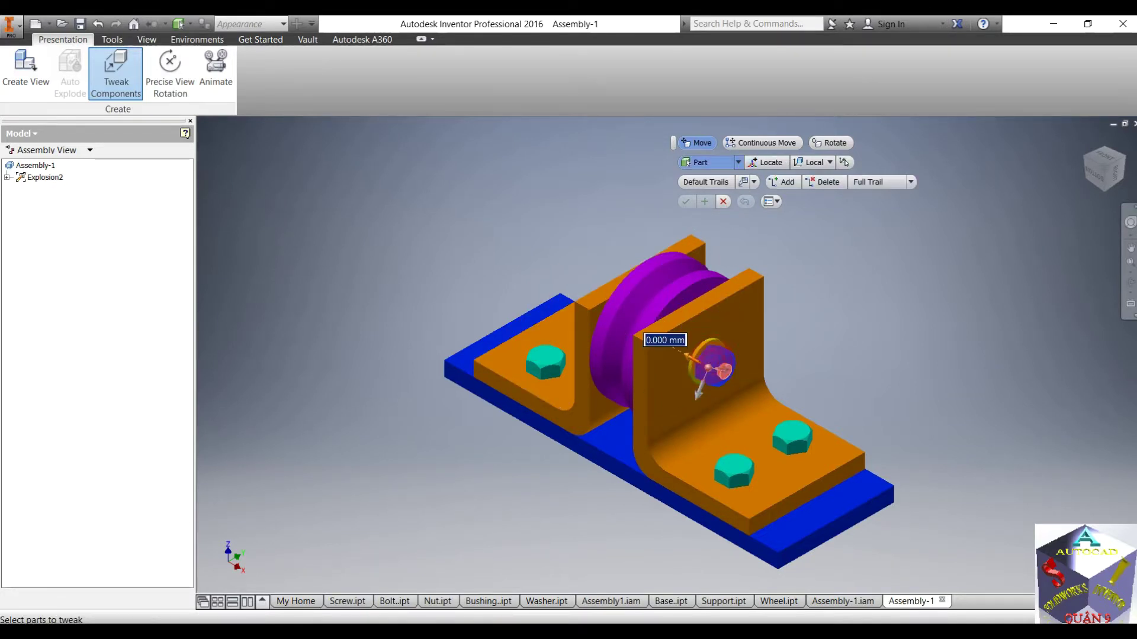
{"action": "left_click_drag", "start_coordinate": [724, 369], "coordinate": [934, 499]}
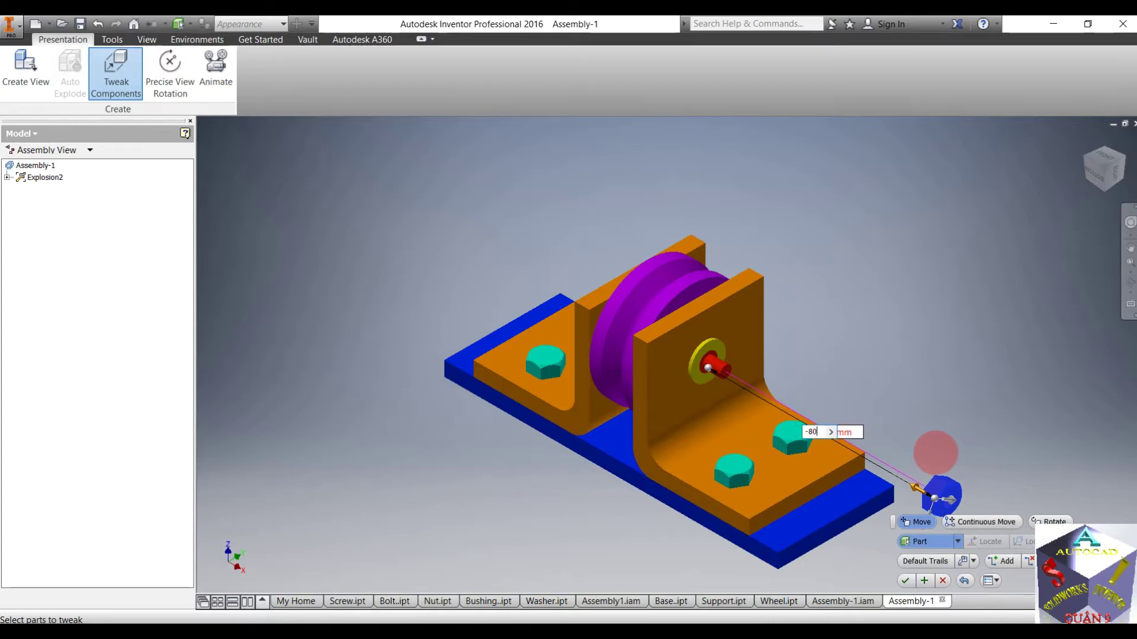
{"action": "key", "text": "Return"}
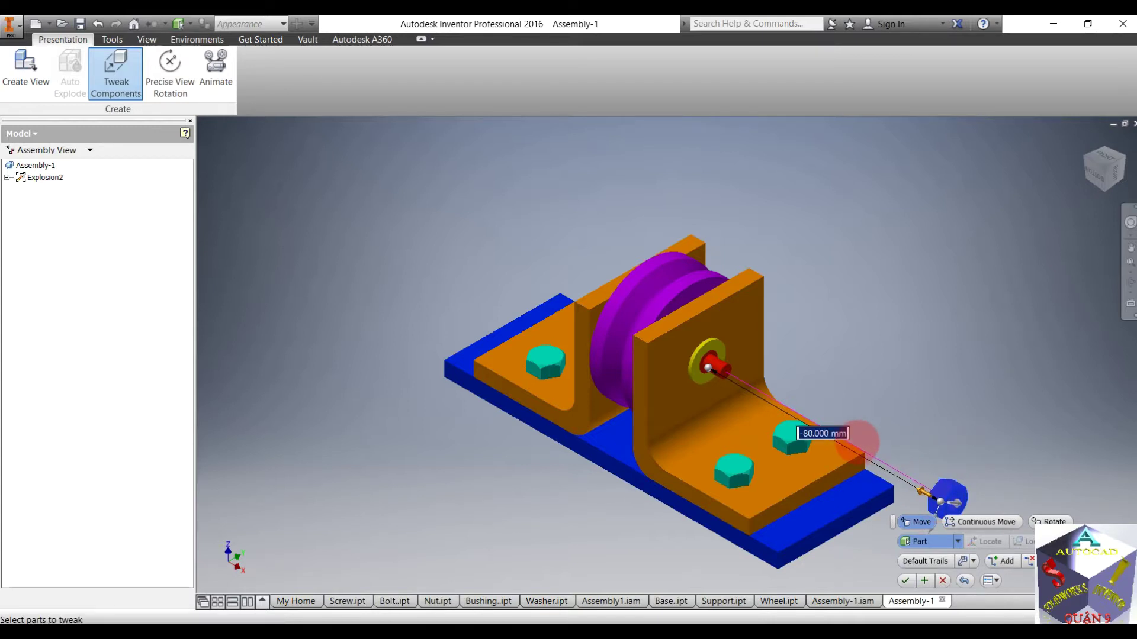
- Move the exploded Nut -25 mm along its local axis perpendicular to the Screw, raising it, and apply the tweak
{"action": "scroll", "coordinate": [888, 426], "scroll_direction": "up", "scroll_amount": 2}
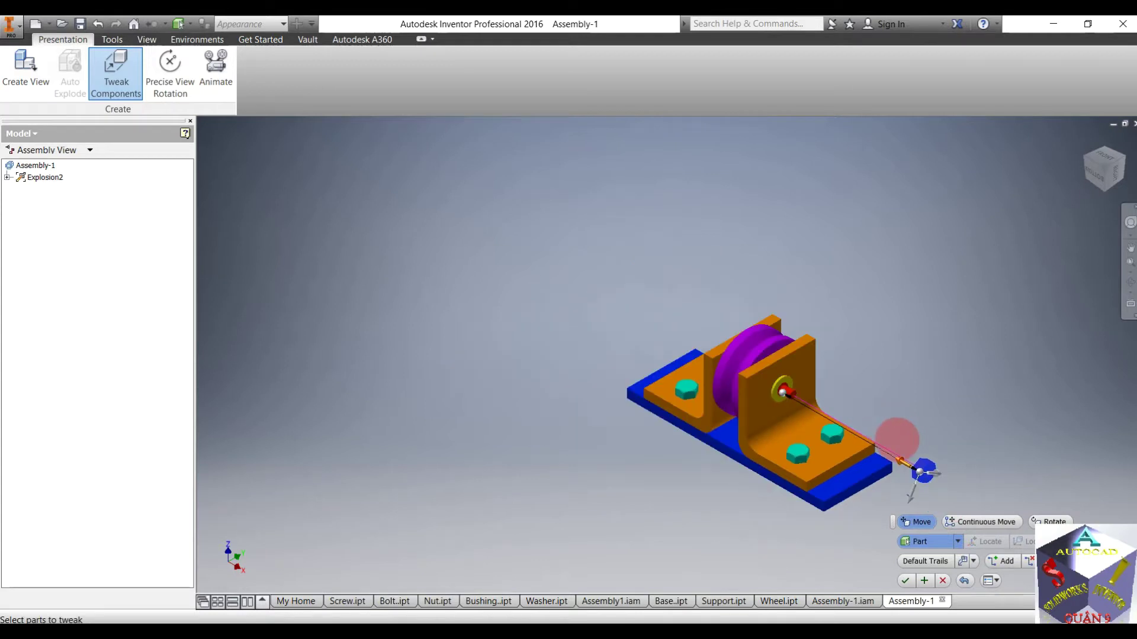
{"action": "left_click", "coordinate": [910, 494]}
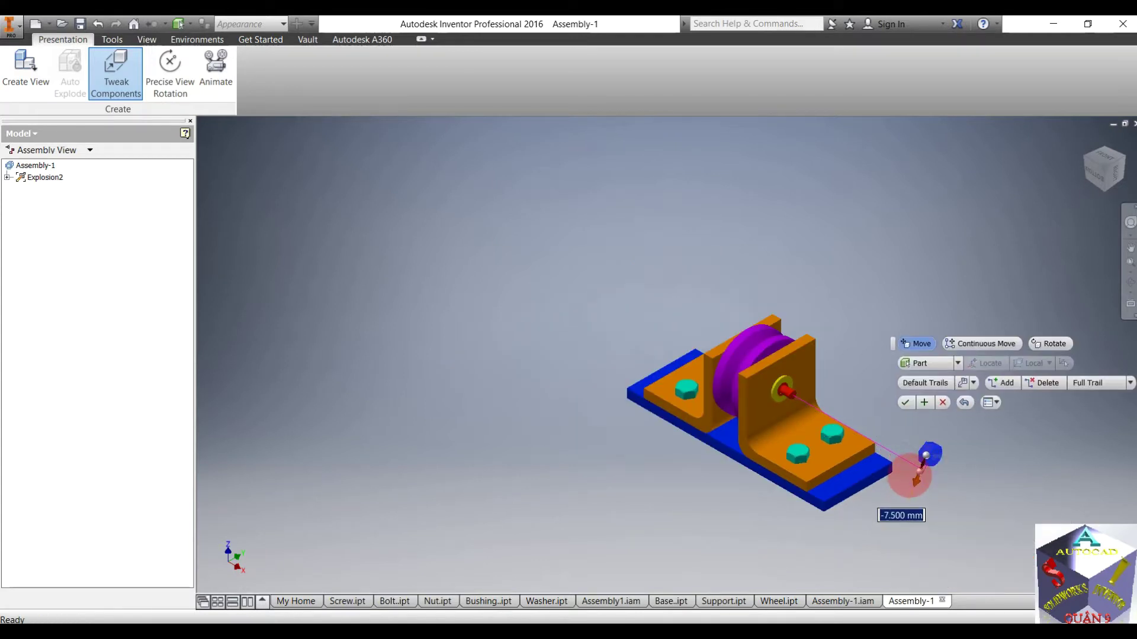
{"action": "left_click_drag", "start_coordinate": [907, 495], "coordinate": [919, 468]}
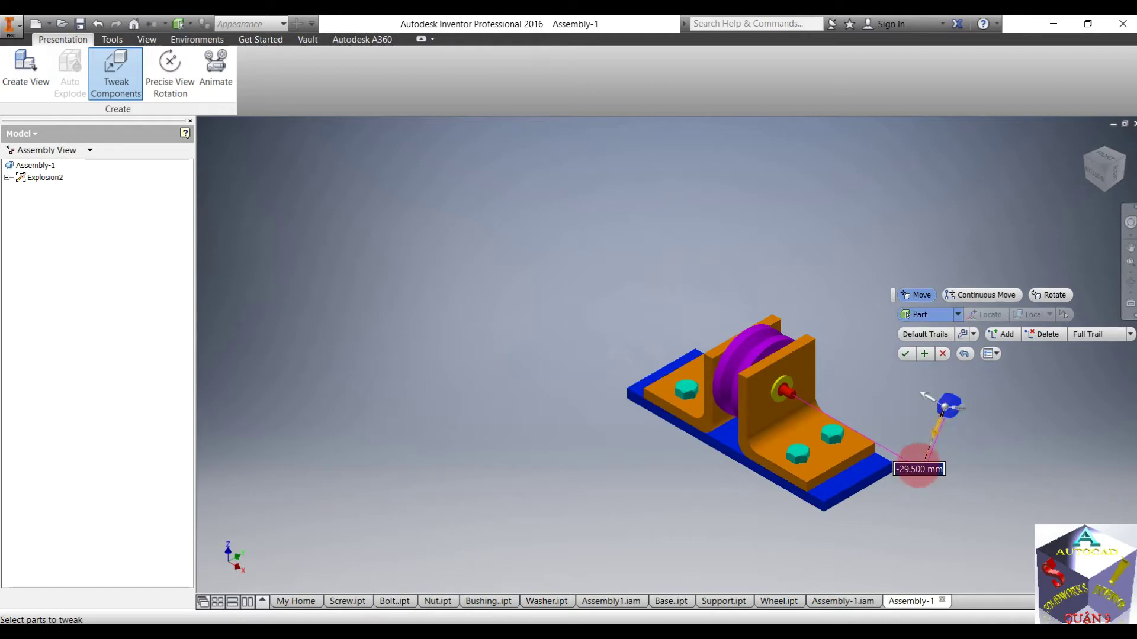
{"action": "type", "text": "-25"}
{"action": "key", "text": "Return"}
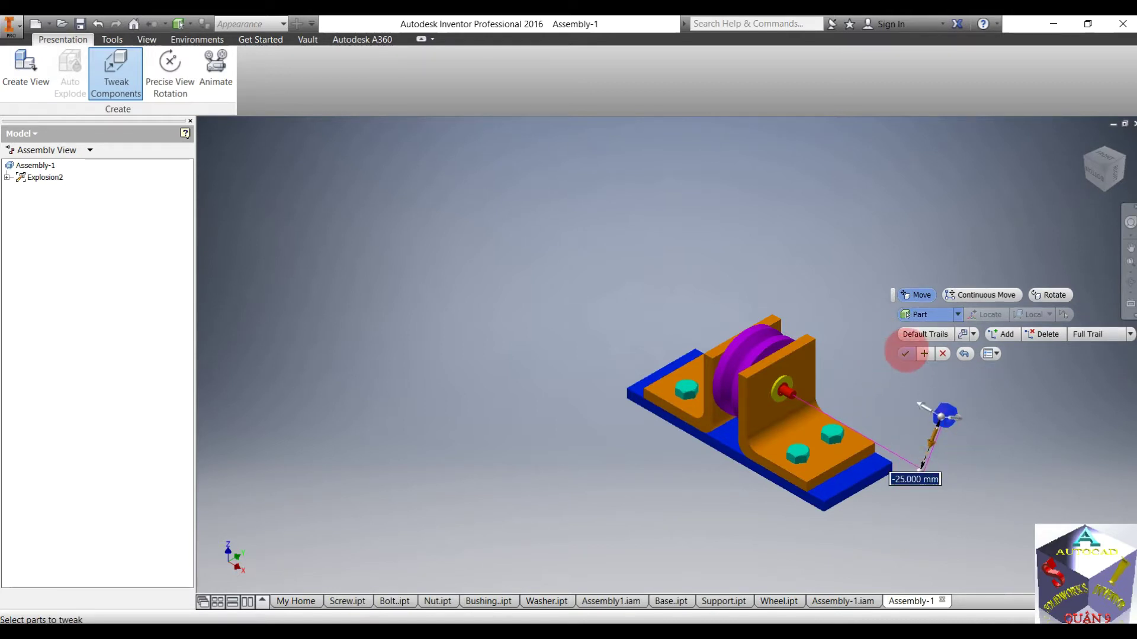
{"action": "left_click", "coordinate": [905, 354]}
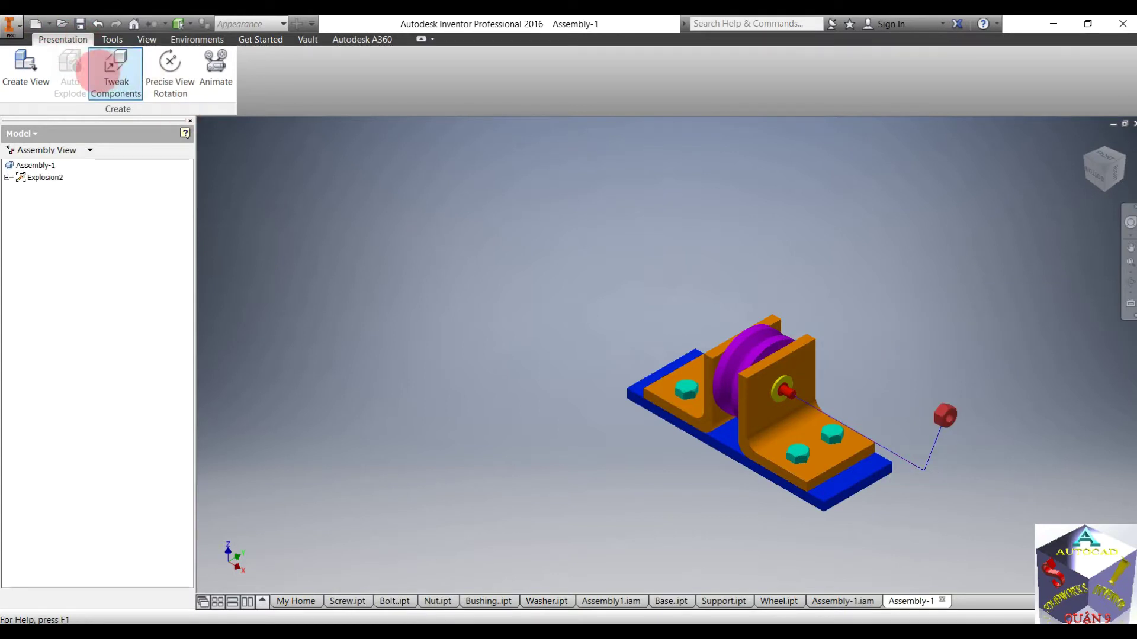
- Tweak the Washer on the Nut side with a Move of 75 mm outward along the Screw's axis
{"action": "left_click", "coordinate": [116, 74]}
{"action": "scroll", "coordinate": [791, 434], "scroll_direction": "up", "scroll_amount": 3}
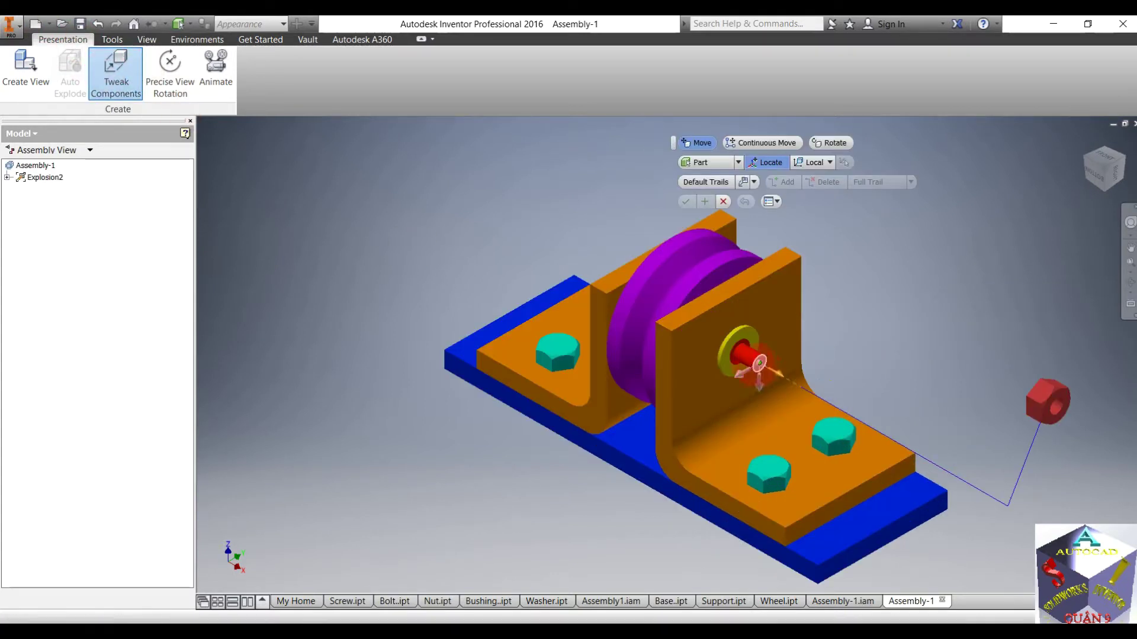
{"action": "left_click", "coordinate": [740, 351]}
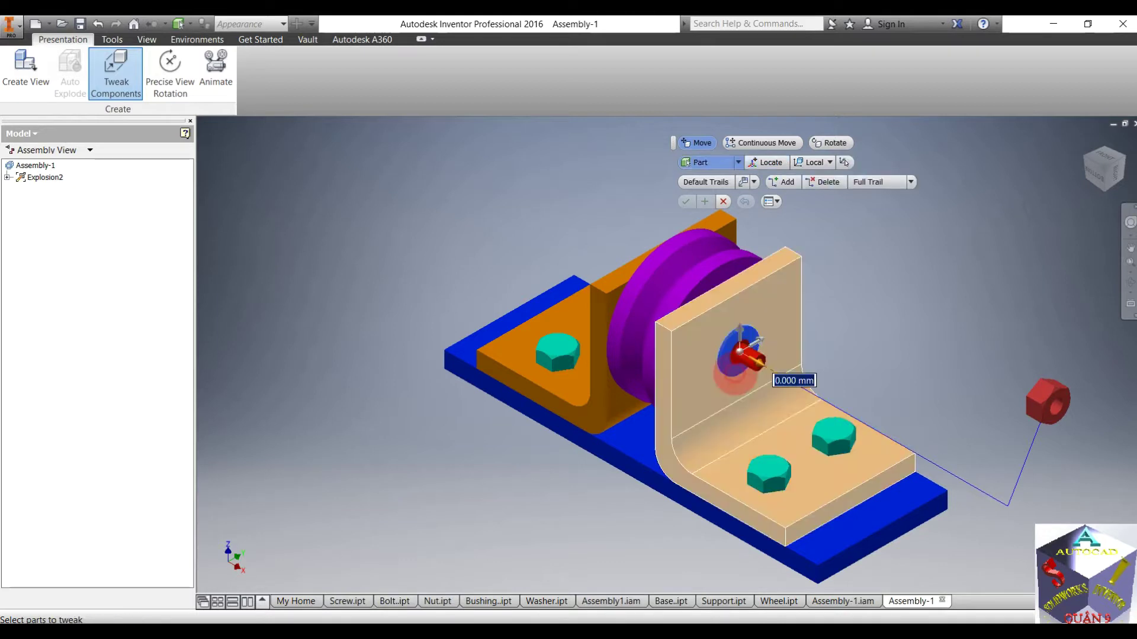
{"action": "left_click_drag", "start_coordinate": [761, 361], "coordinate": [1000, 508]}
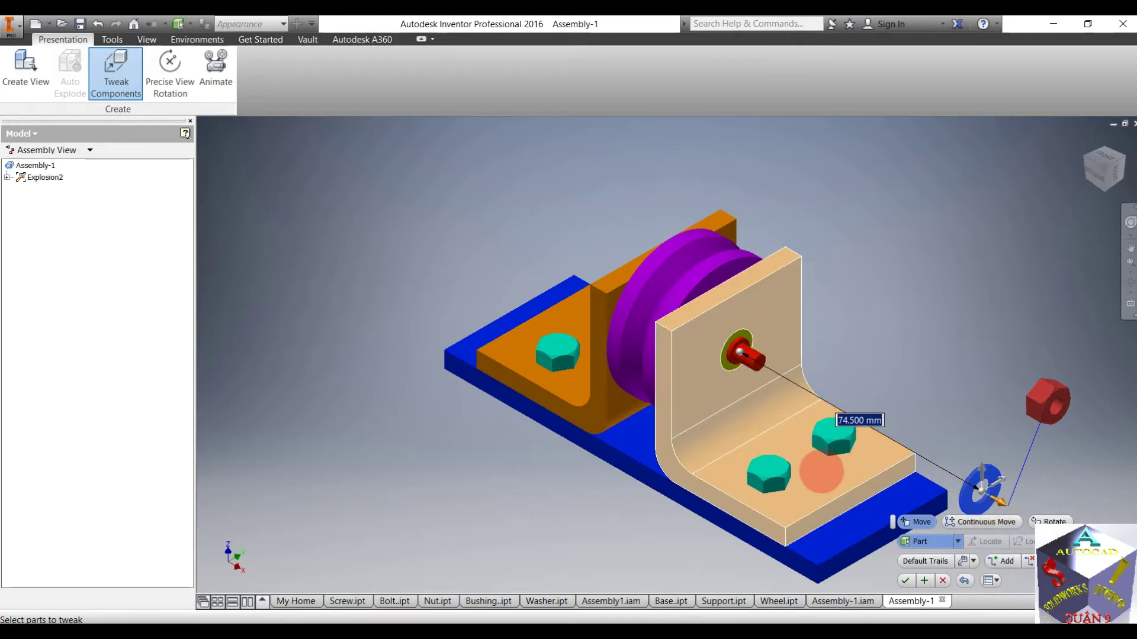
{"action": "type", "text": "75"}
{"action": "key", "text": "Return"}
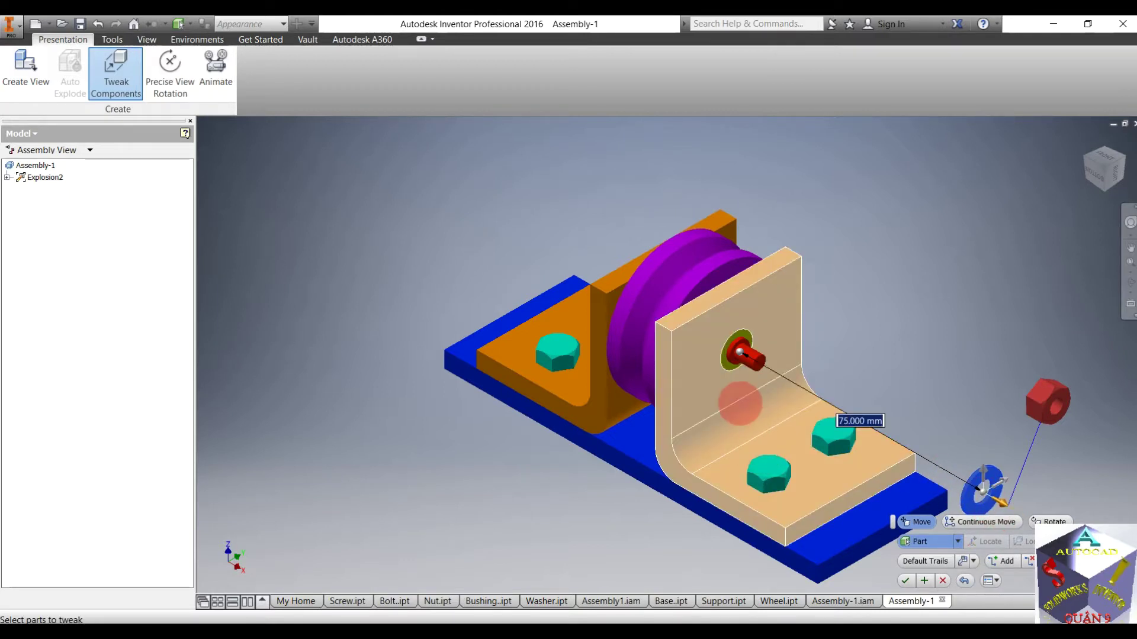
{"action": "key", "text": "Escape"}
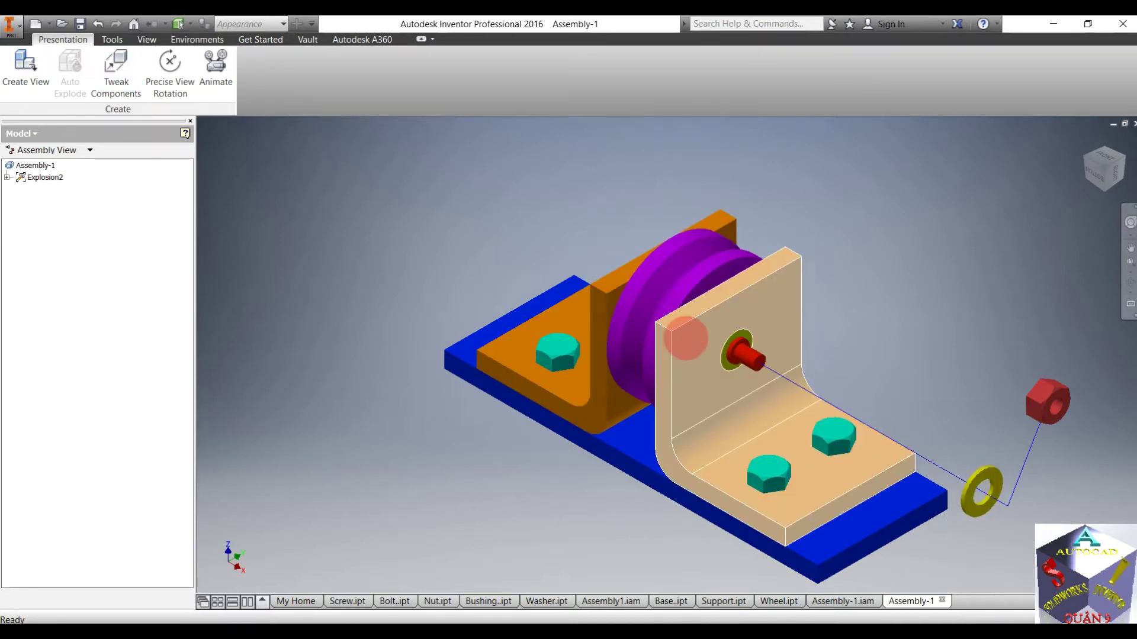
{"action": "middle_click_drag", "start_coordinate": [601, 261], "coordinate": [680, 274], "text": "shift"}
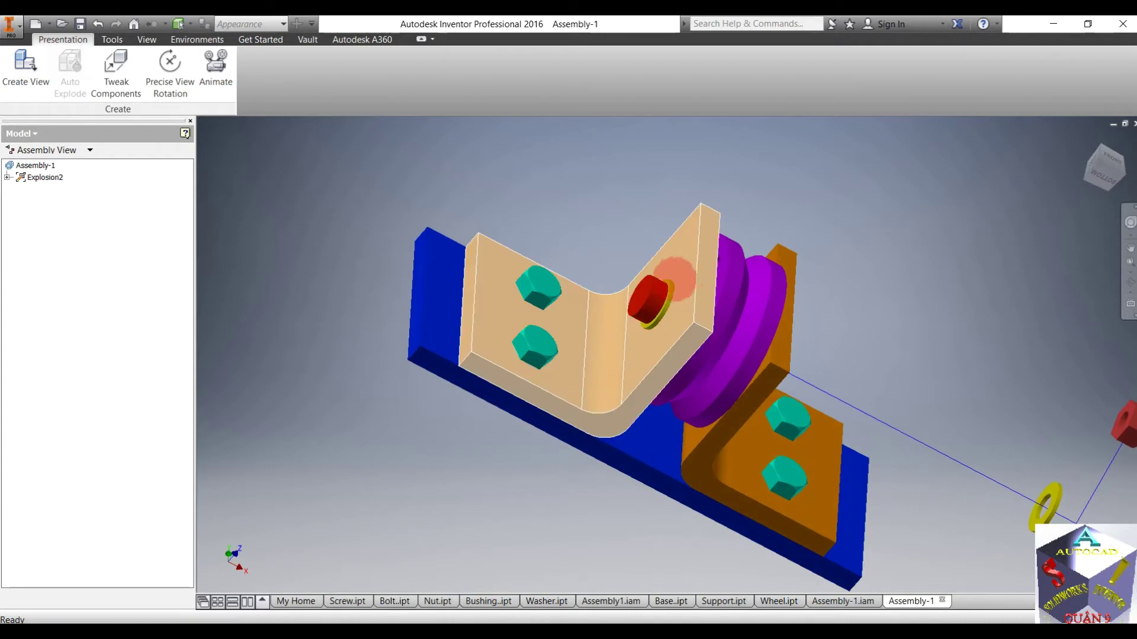
{"action": "left_click", "coordinate": [116, 74]}
{"action": "left_click", "coordinate": [639, 294]}
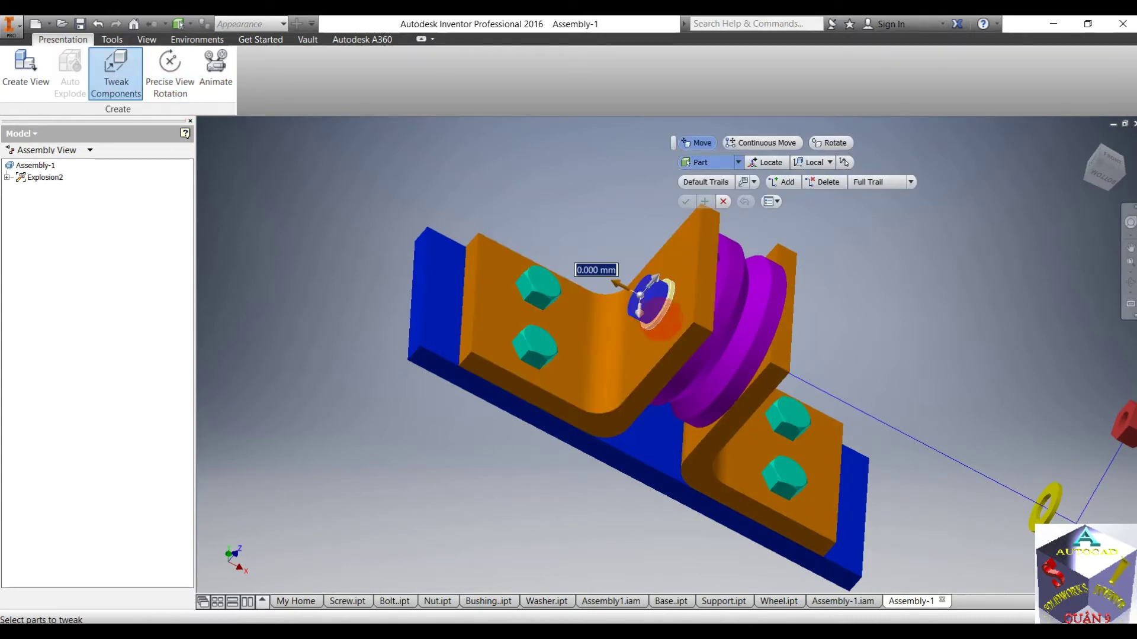
{"action": "left_click_drag", "start_coordinate": [617, 283], "coordinate": [391, 162]}
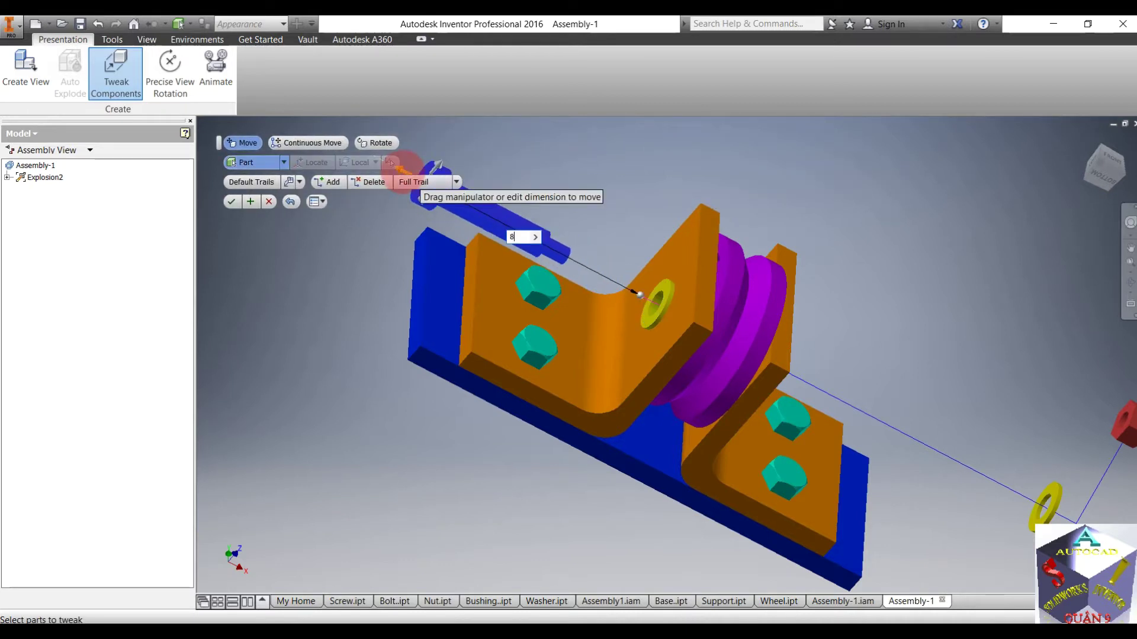
{"action": "type", "text": "80"}
{"action": "key", "text": "Return"}
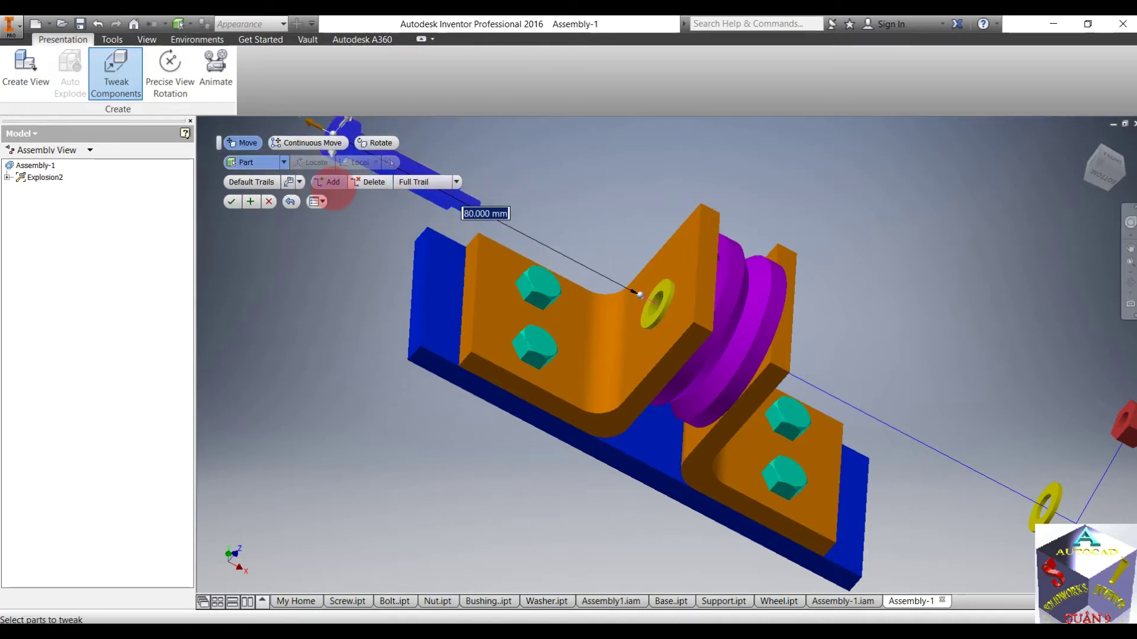
{"action": "left_click", "coordinate": [232, 202]}
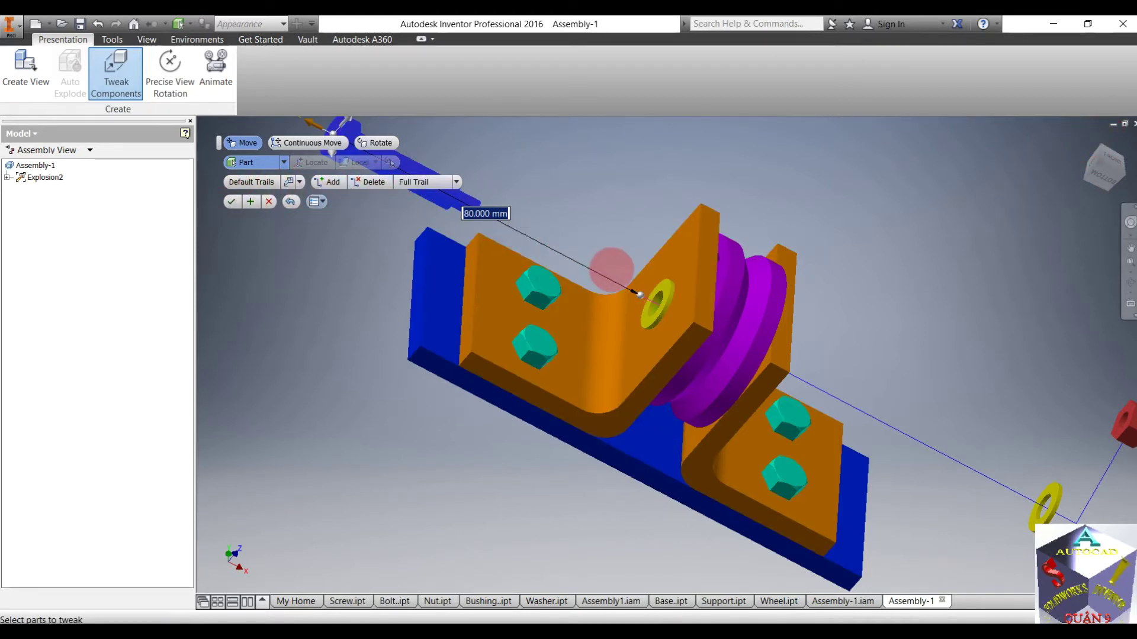
{"action": "left_click", "coordinate": [655, 314]}
{"action": "left_click", "coordinate": [650, 320], "text": "ctrl"}
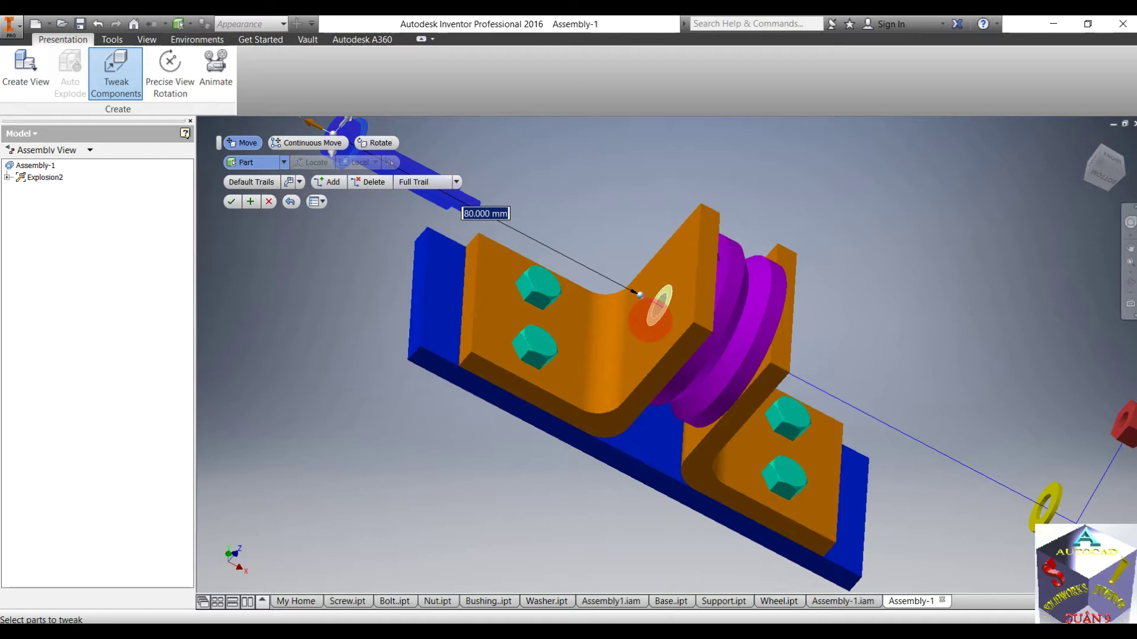
{"action": "left_click", "coordinate": [515, 304]}
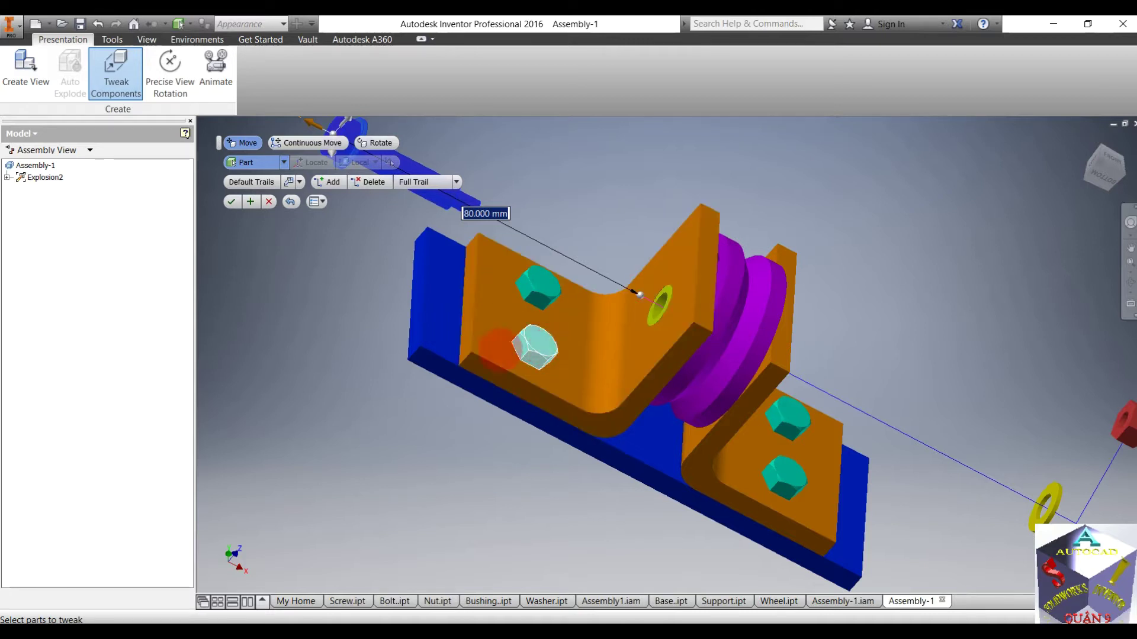
{"action": "key", "text": "Return"}
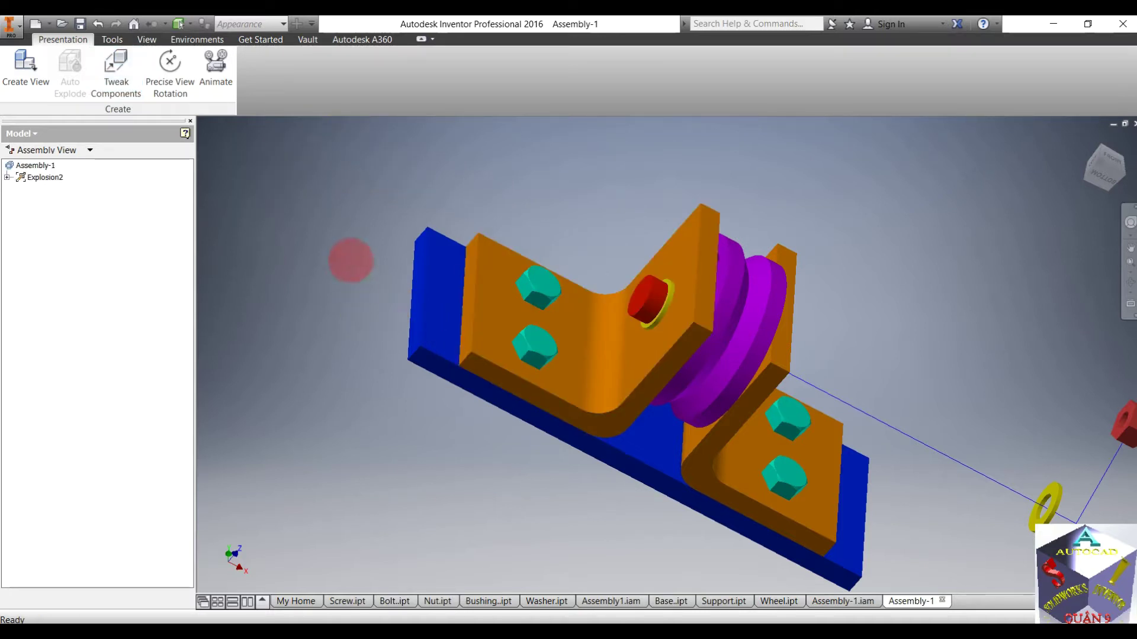
- Tweak the Screw with a Move of 80 mm outward along its axis on the head side and apply the tweak
{"action": "left_click", "coordinate": [115, 65]}
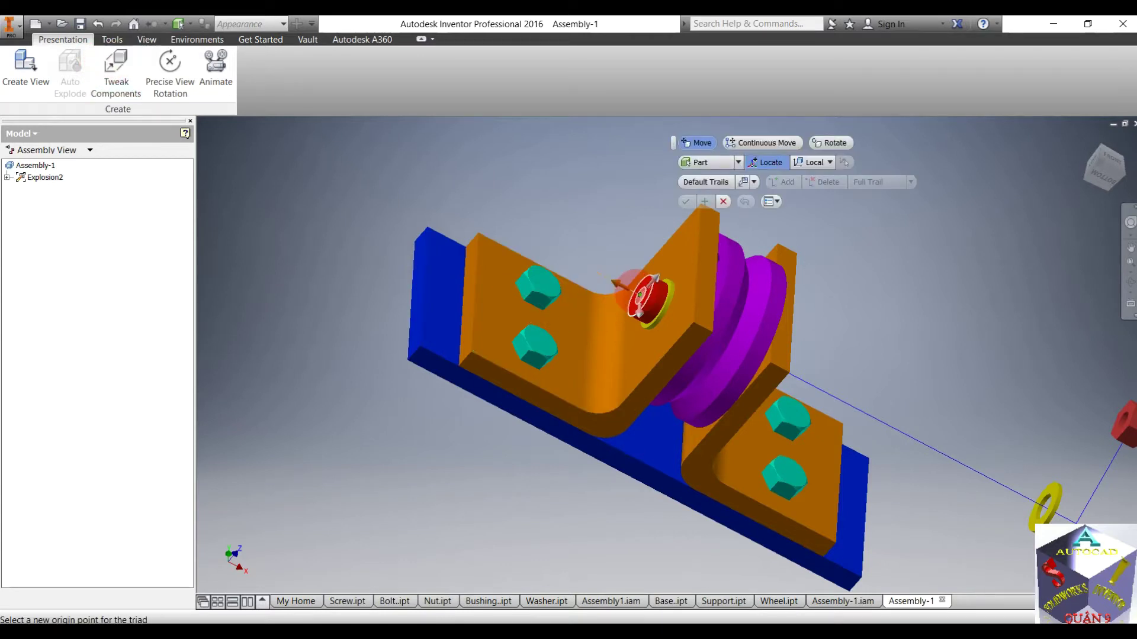
{"action": "left_click", "coordinate": [631, 299]}
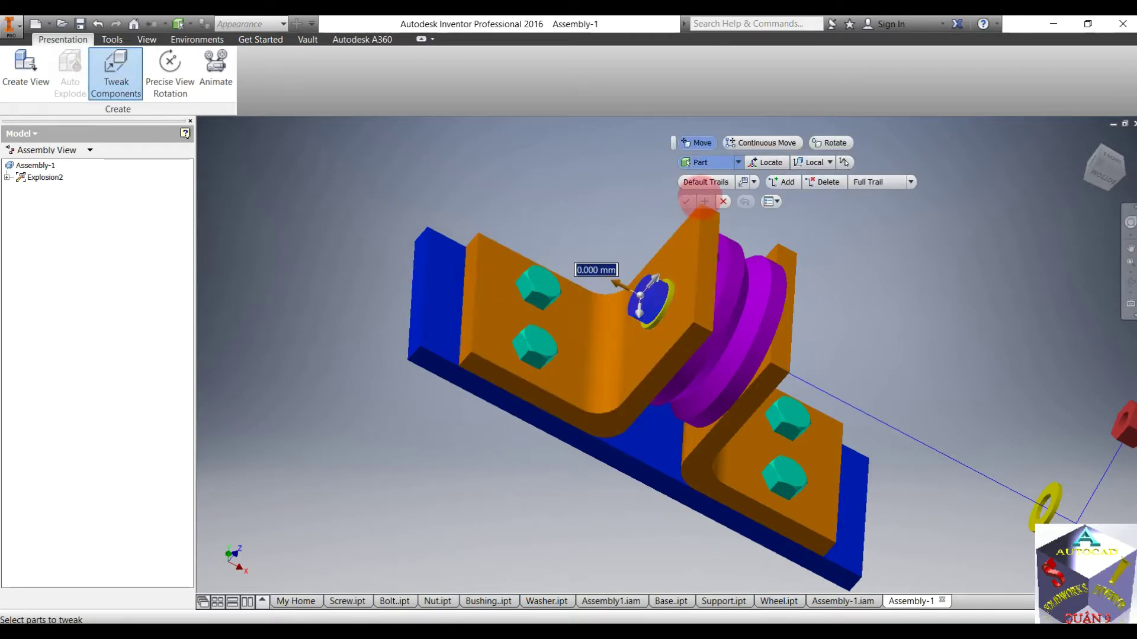
{"action": "left_click_drag", "start_coordinate": [616, 283], "coordinate": [433, 161]}
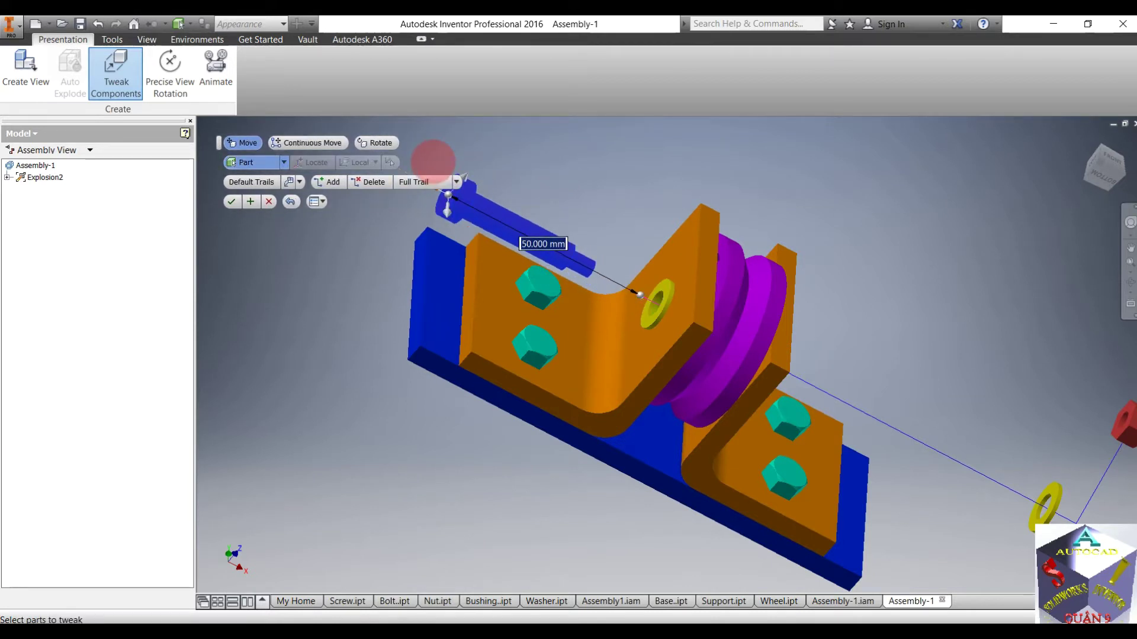
{"action": "key", "text": "Return"}
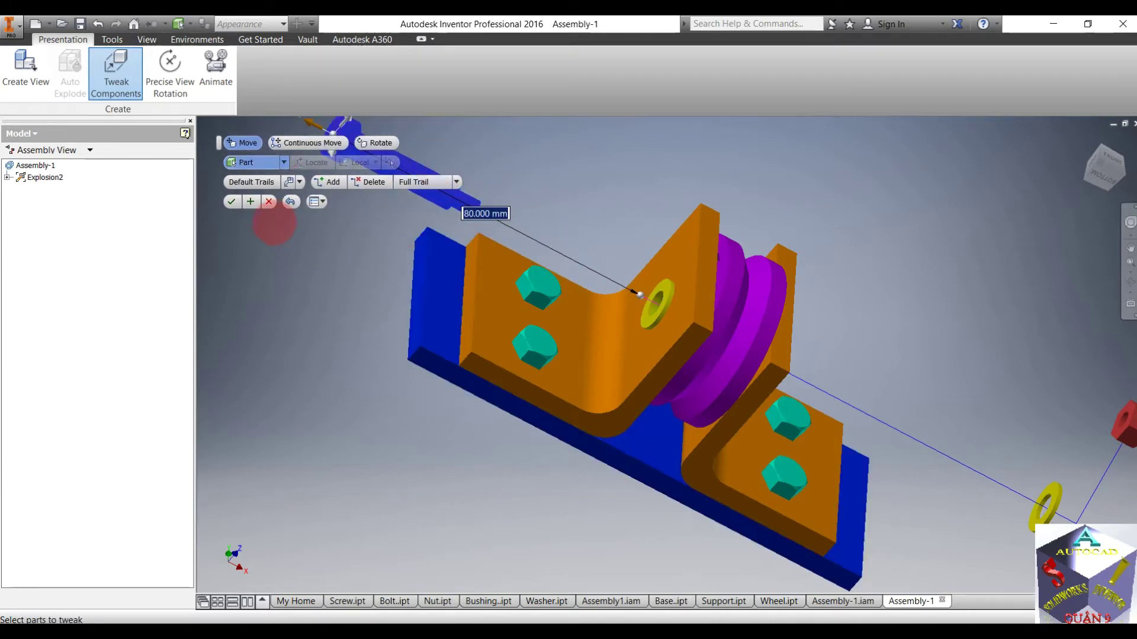
{"action": "key", "text": "Return"}
- Tweak the Washer on the Screw head side with a Move of 40 mm outward along the Screw's axis
{"action": "left_click", "coordinate": [116, 72]}
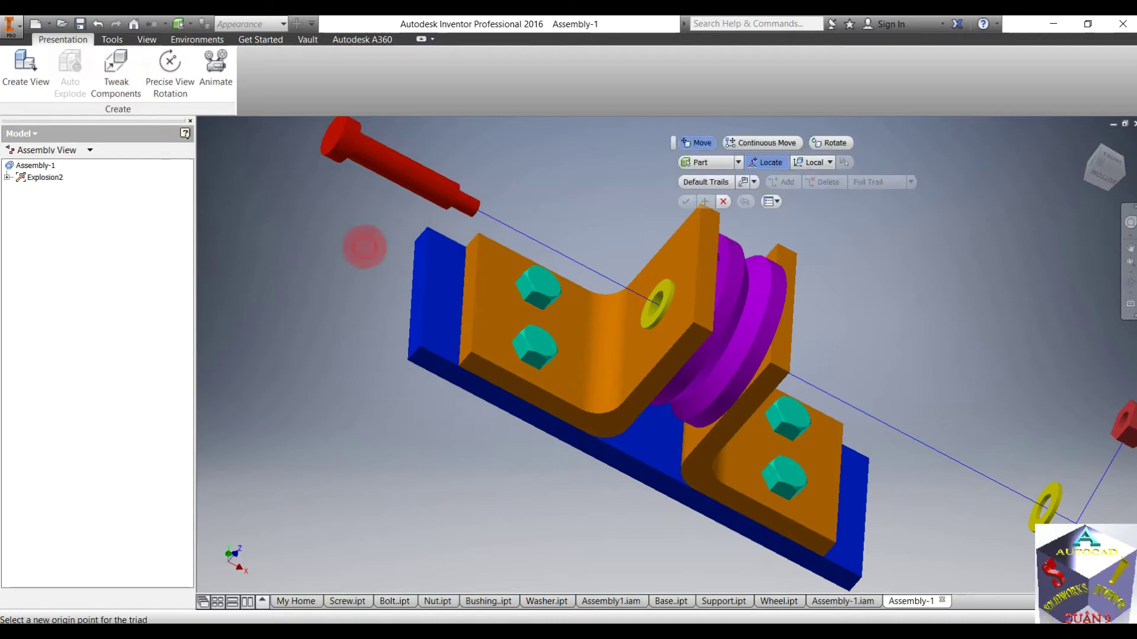
{"action": "left_click", "coordinate": [659, 301]}
{"action": "left_click", "coordinate": [645, 323]}
{"action": "left_click_drag", "start_coordinate": [633, 293], "coordinate": [526, 237]}
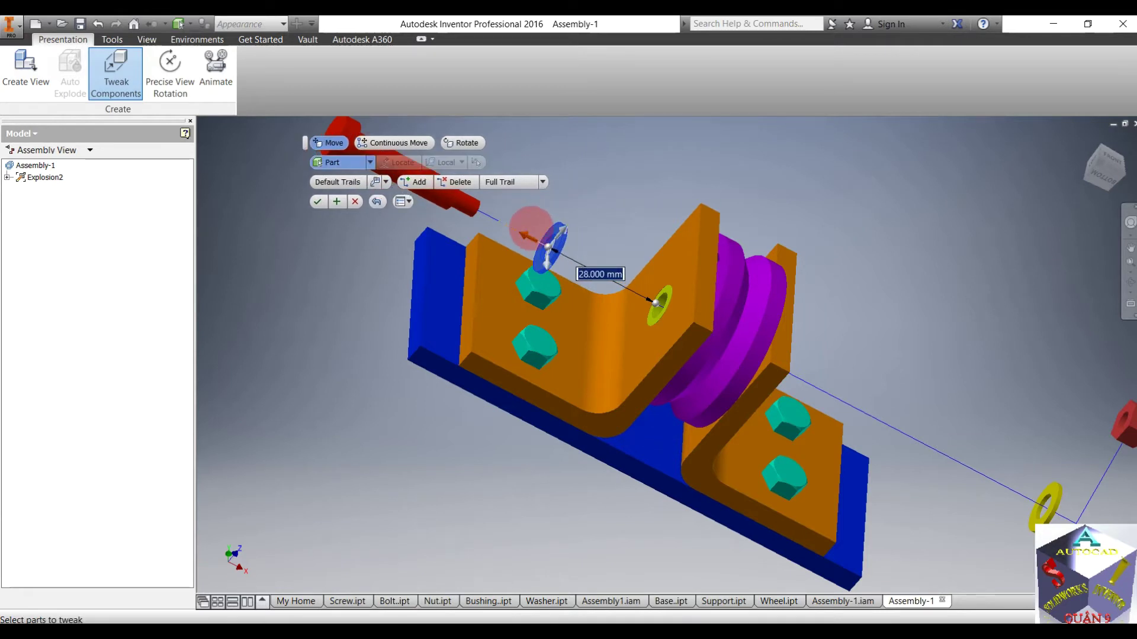
{"action": "type", "text": "50"}
{"action": "key", "text": "Return"}
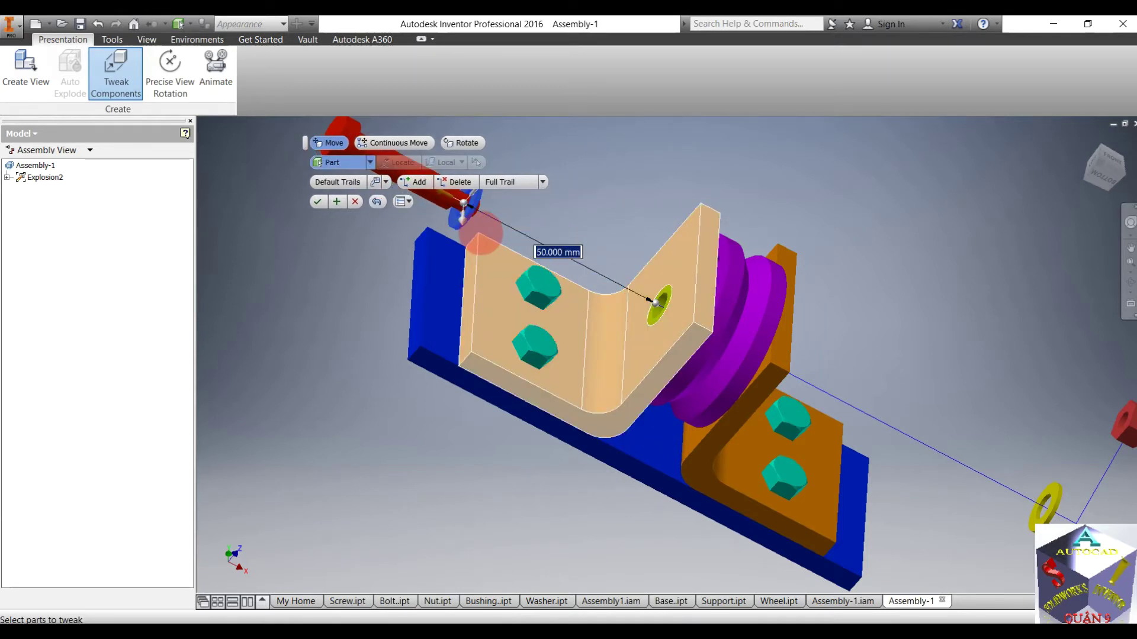
{"action": "type", "text": "40"}
{"action": "key", "text": "Return"}
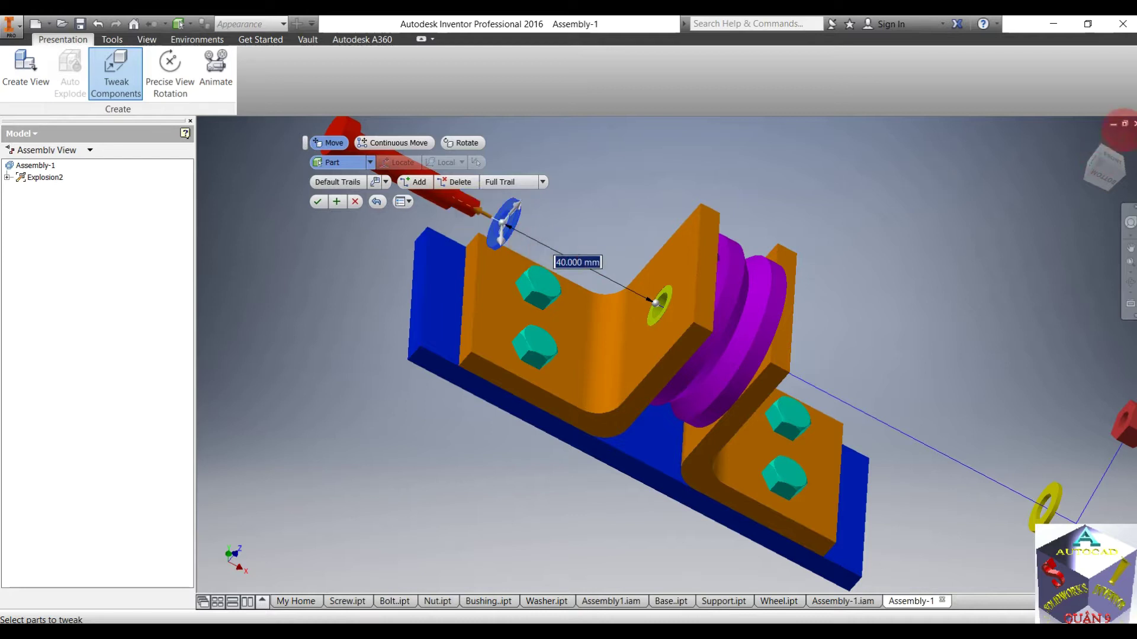
- In the home view, move the exploded head-side Washer 30 mm sideways, perpendicular to the Screw's axis, and apply the tweak
{"action": "left_click", "coordinate": [1086, 139]}
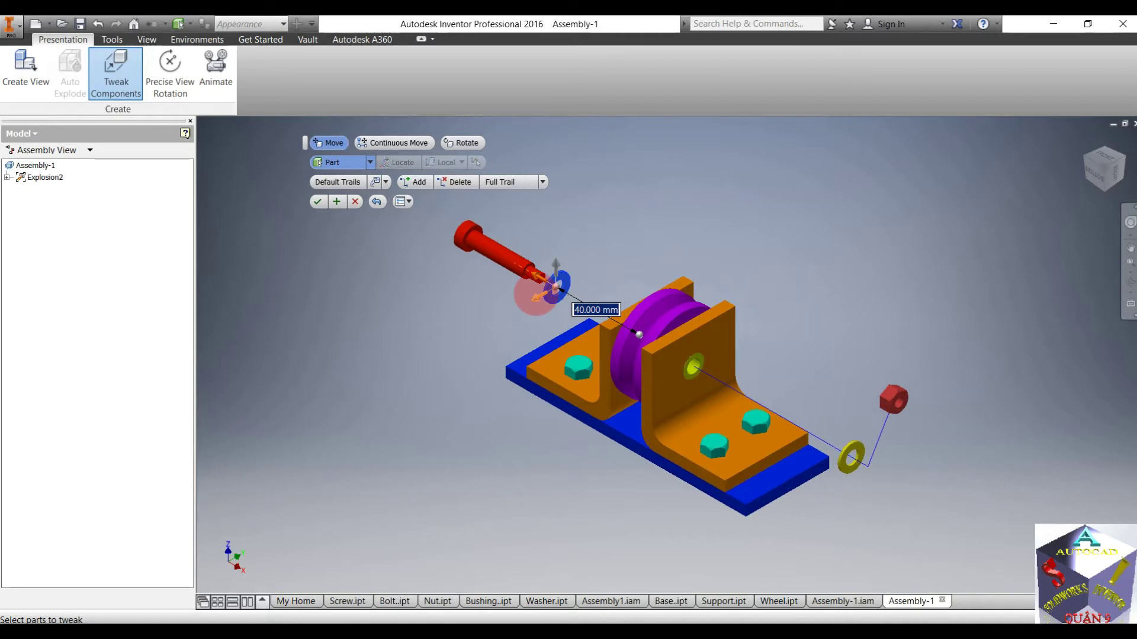
{"action": "left_click_drag", "start_coordinate": [534, 298], "coordinate": [463, 334]}
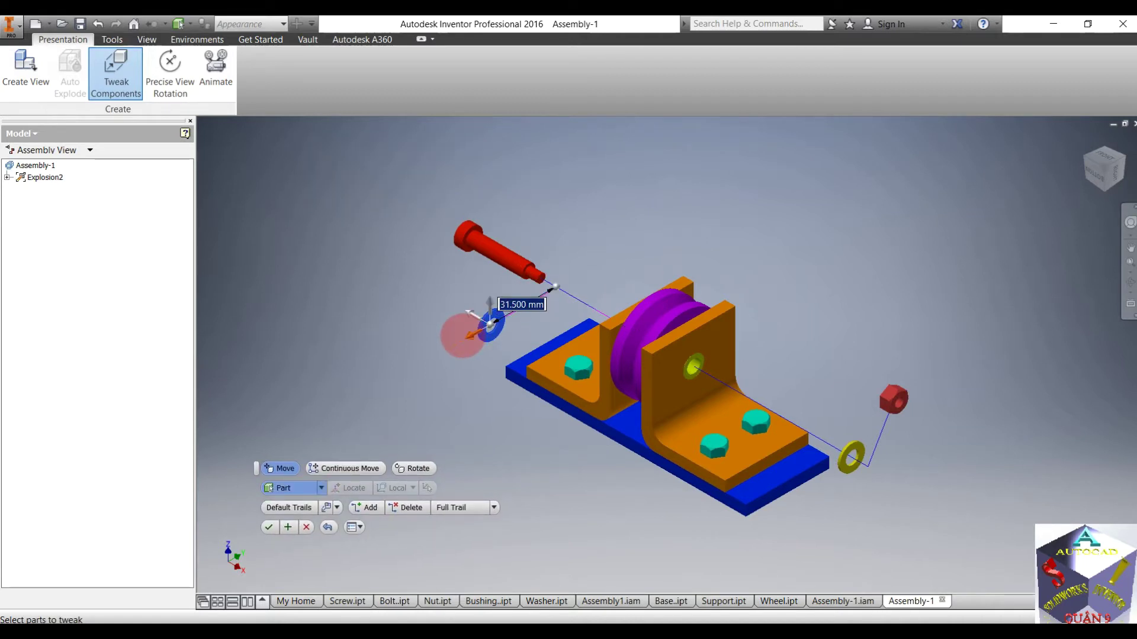
{"action": "type", "text": "30"}
{"action": "key", "text": "Return"}
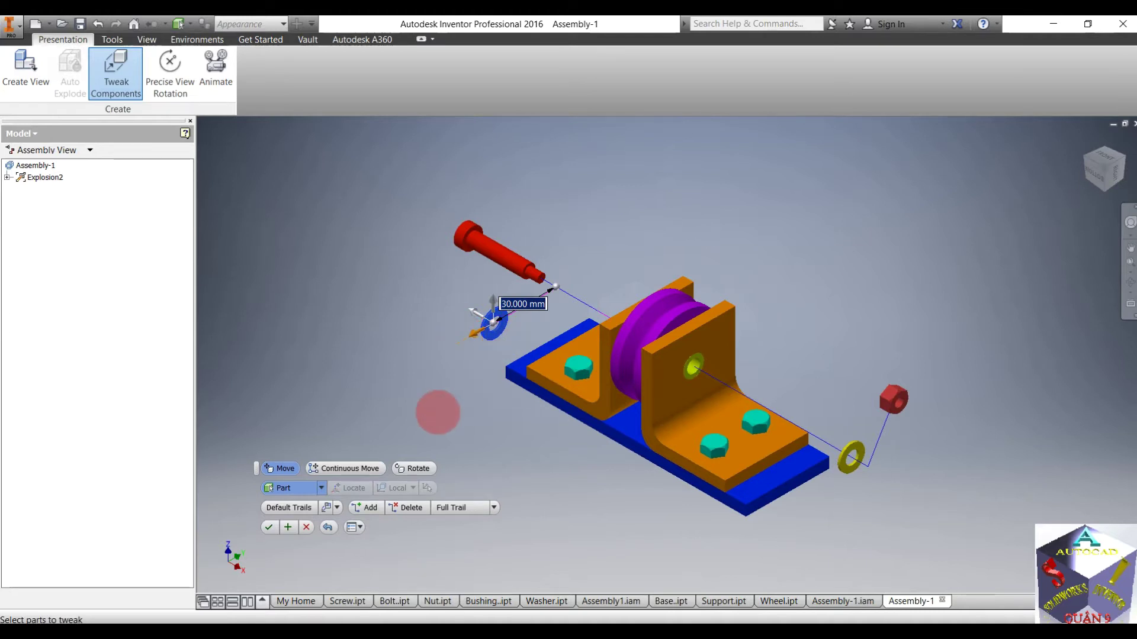
{"action": "key", "text": "Return"}
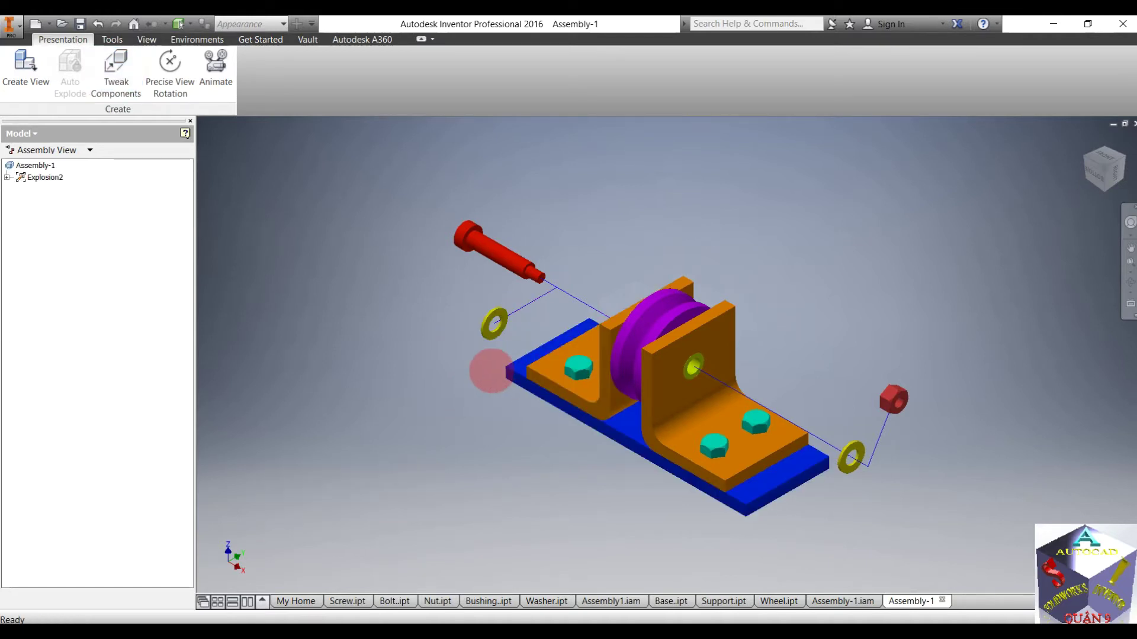
- Tweak the Bushing in the Screw head-side support with a Move of 35 mm outward along the Screw's axis
{"action": "middle_click_drag", "start_coordinate": [465, 361], "coordinate": [568, 382], "text": "shift"}
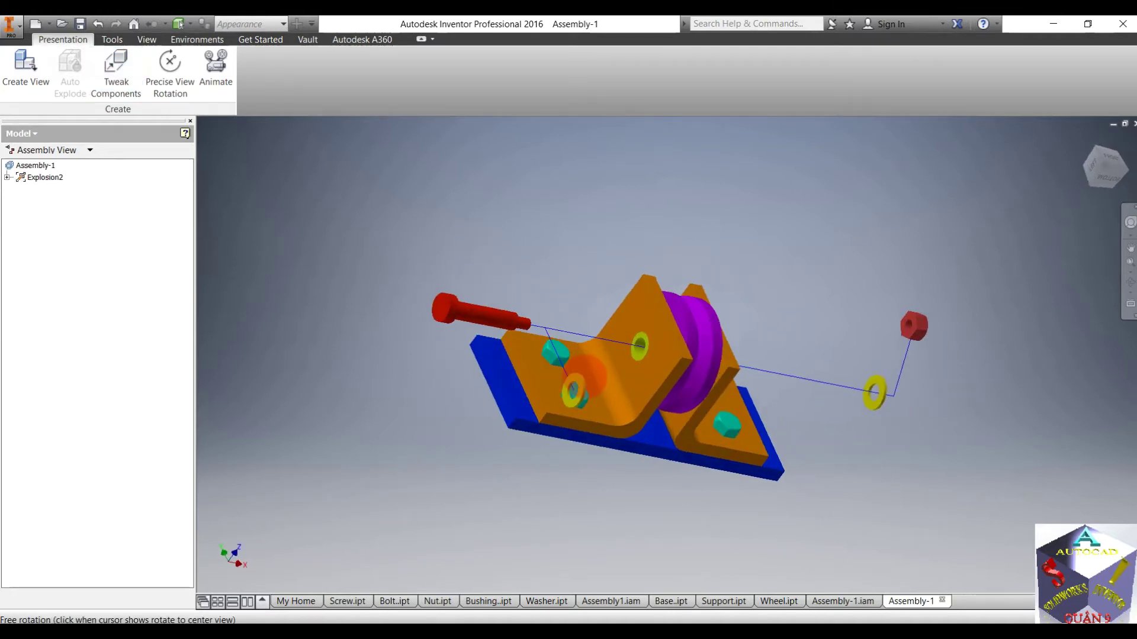
{"action": "left_click", "coordinate": [116, 74]}
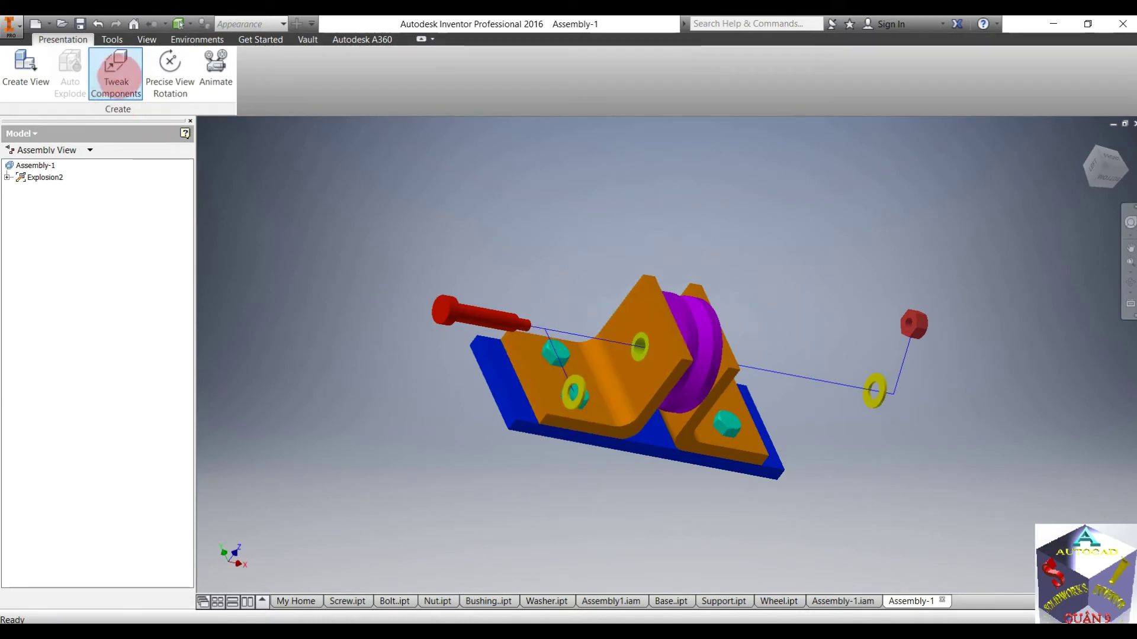
{"action": "left_click", "coordinate": [562, 357]}
{"action": "left_click", "coordinate": [639, 346]}
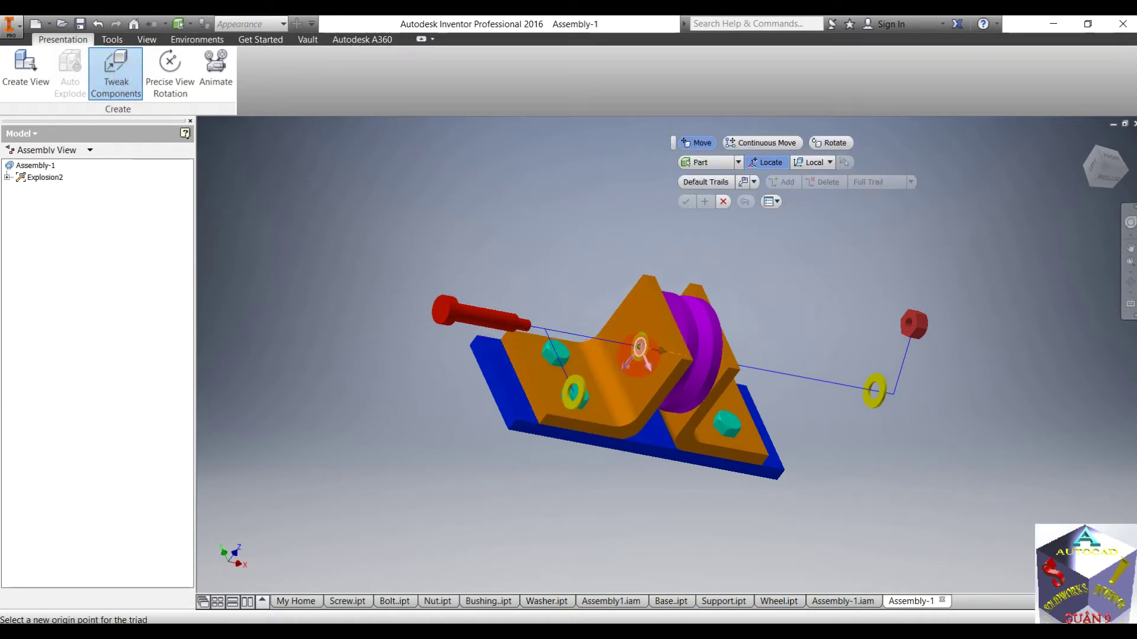
{"action": "scroll", "coordinate": [639, 347], "scroll_direction": "up", "scroll_amount": 6}
{"action": "left_click", "coordinate": [648, 290]}
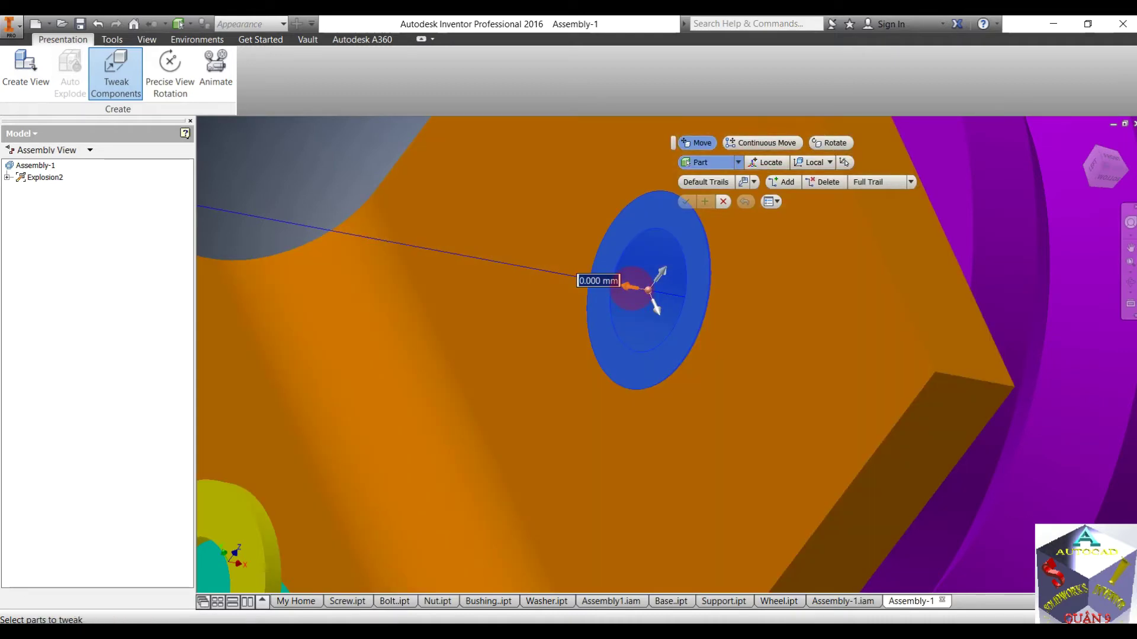
{"action": "left_click_drag", "start_coordinate": [632, 288], "coordinate": [432, 284]}
{"action": "scroll", "coordinate": [721, 340], "scroll_direction": "down", "scroll_amount": 6}
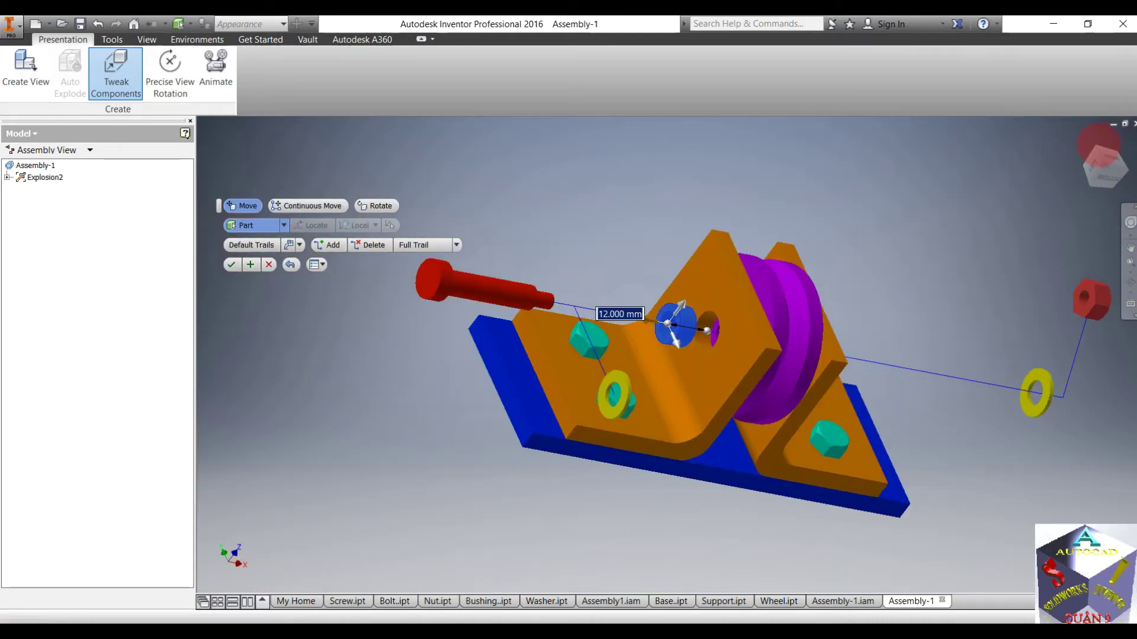
{"action": "left_click", "coordinate": [1085, 139]}
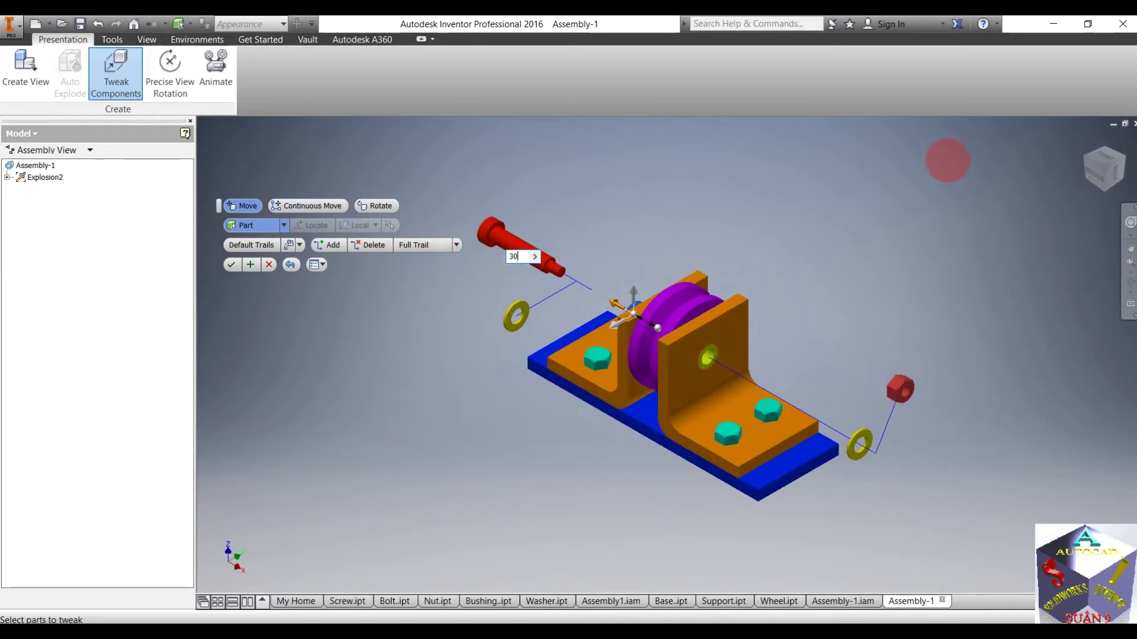
{"action": "key", "text": "Return"}
{"action": "type", "text": "35"}
{"action": "key", "text": "Return"}
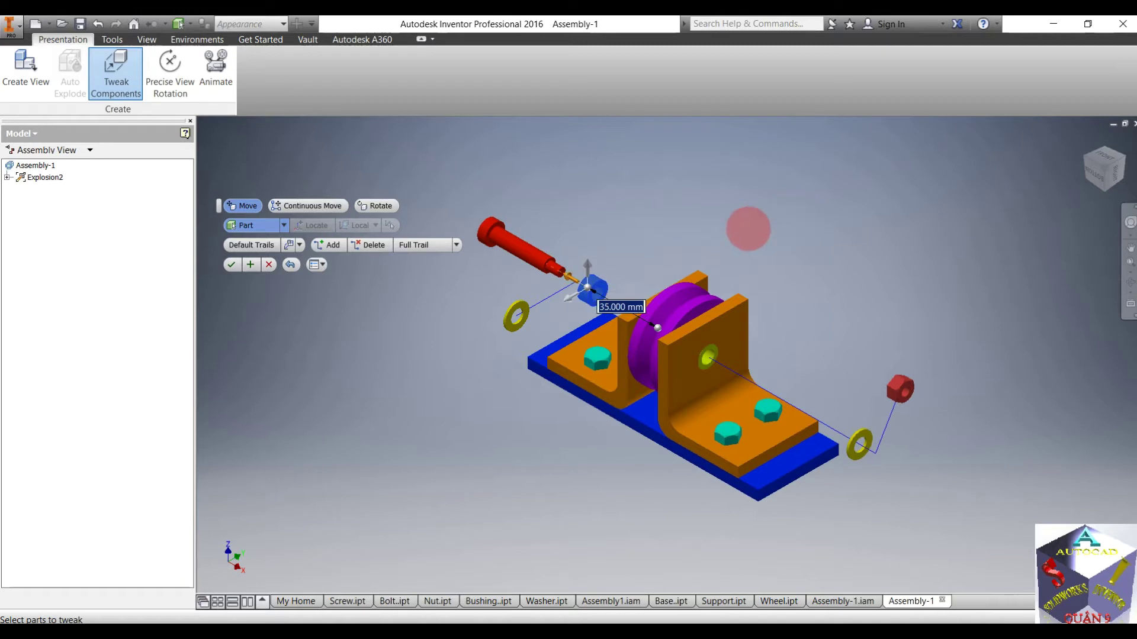
{"action": "left_click", "coordinate": [567, 297]}
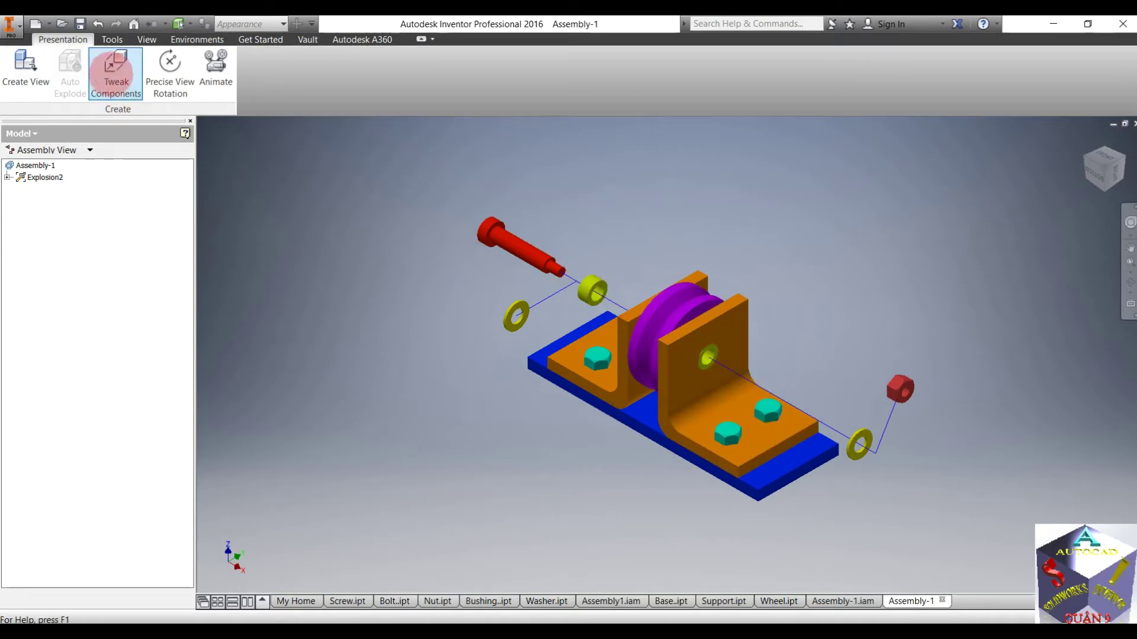
- Move the exploded head-side Bushing about -30 mm sideways, perpendicular to the Screw and opposite the Washer, and apply the tweak
{"action": "left_click", "coordinate": [116, 71]}
{"action": "left_click", "coordinate": [588, 290]}
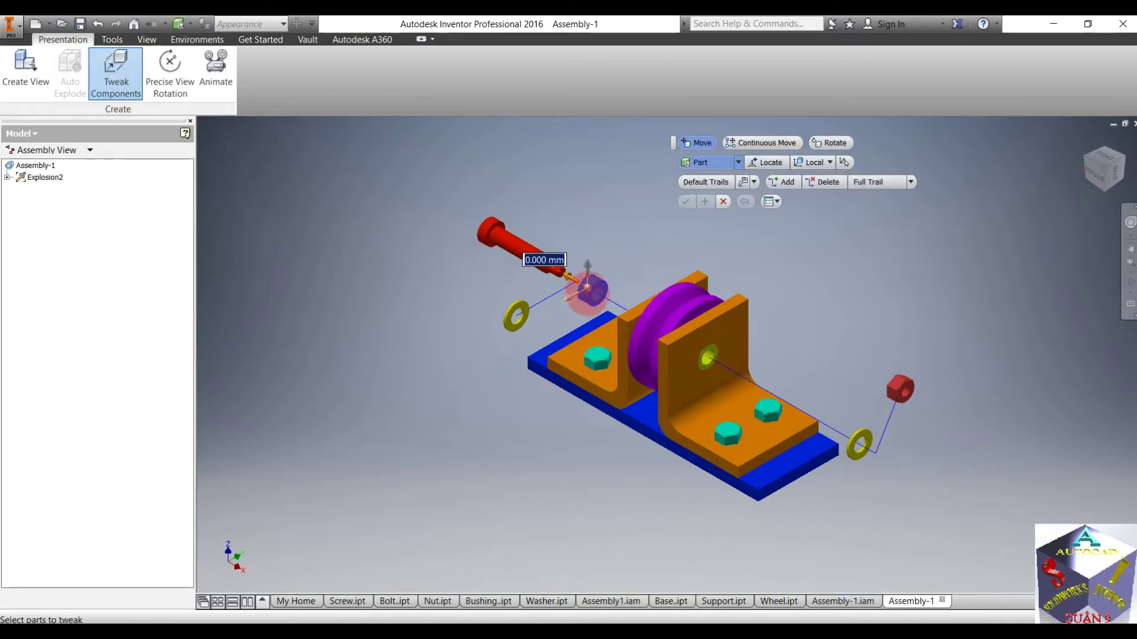
{"action": "left_click_drag", "start_coordinate": [565, 298], "coordinate": [624, 263]}
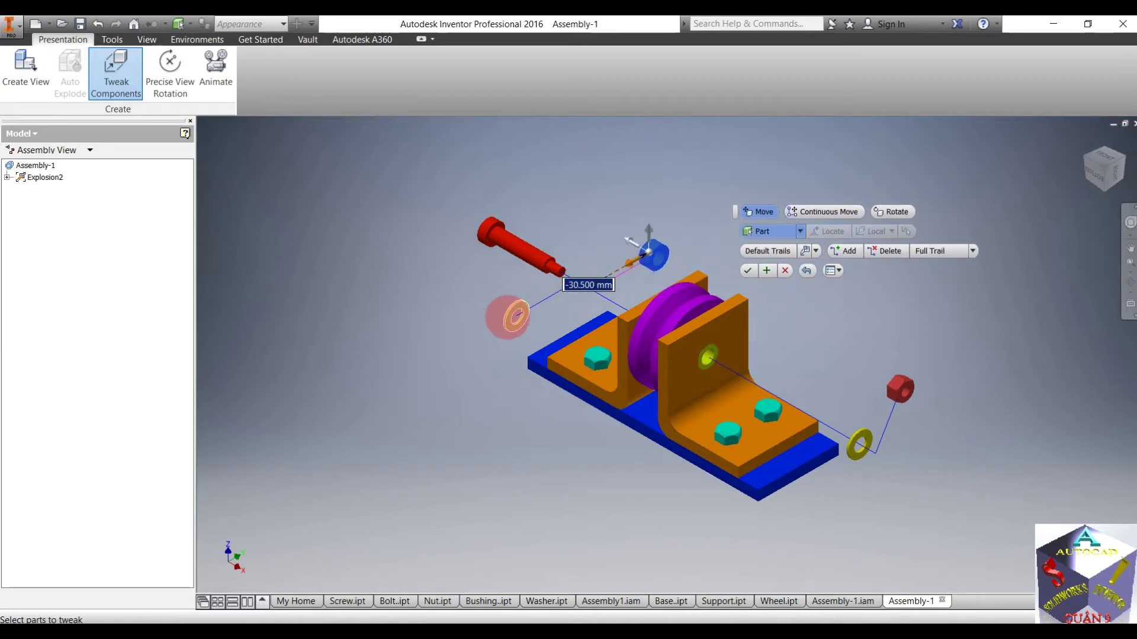
{"action": "type", "text": "3"}
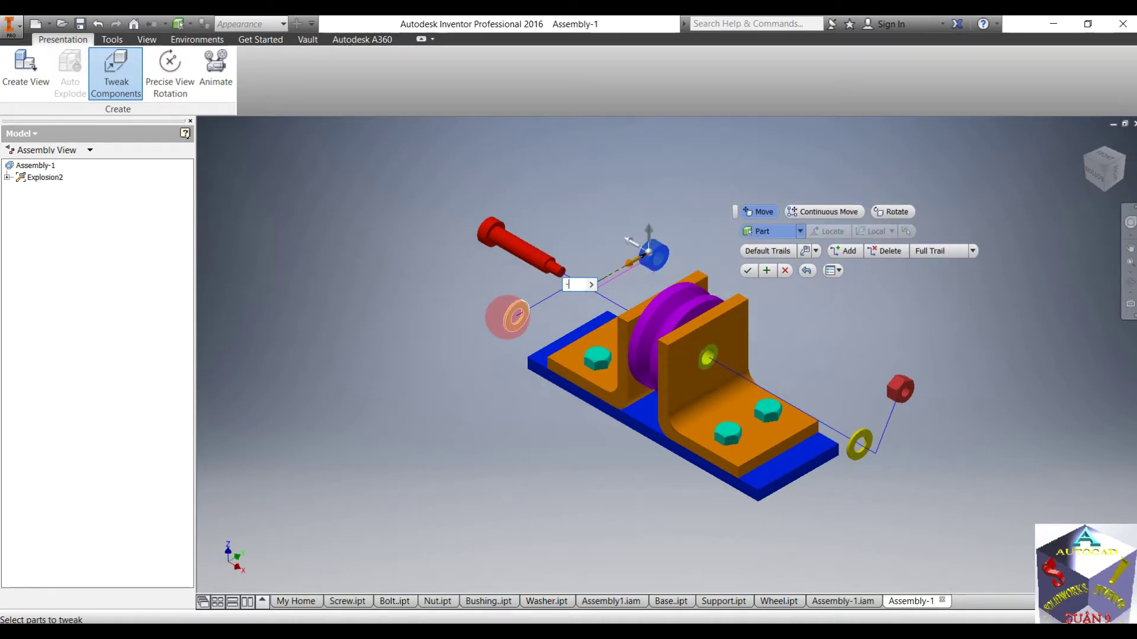
{"action": "key", "text": "Return"}
{"action": "key", "text": "Return"}
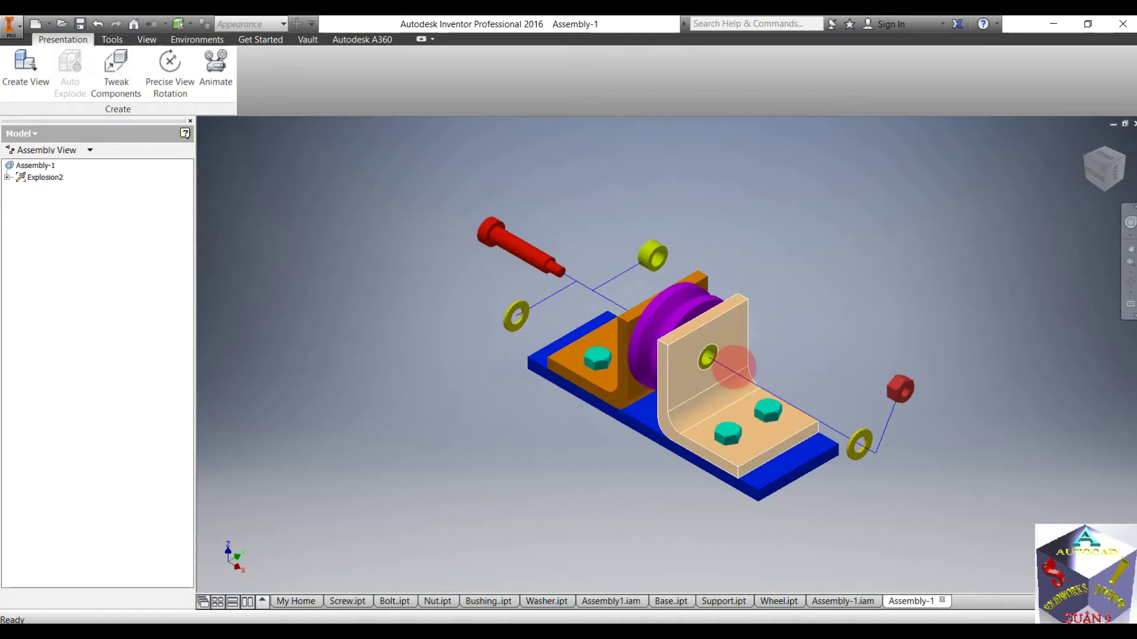
- Tweak the Bushing in the nut-side support with a Move of 60 mm outward along the Screw's axis
{"action": "scroll", "coordinate": [734, 367], "scroll_direction": "up", "scroll_amount": 3}
{"action": "left_click", "coordinate": [116, 71]}
{"action": "left_click", "coordinate": [683, 346]}
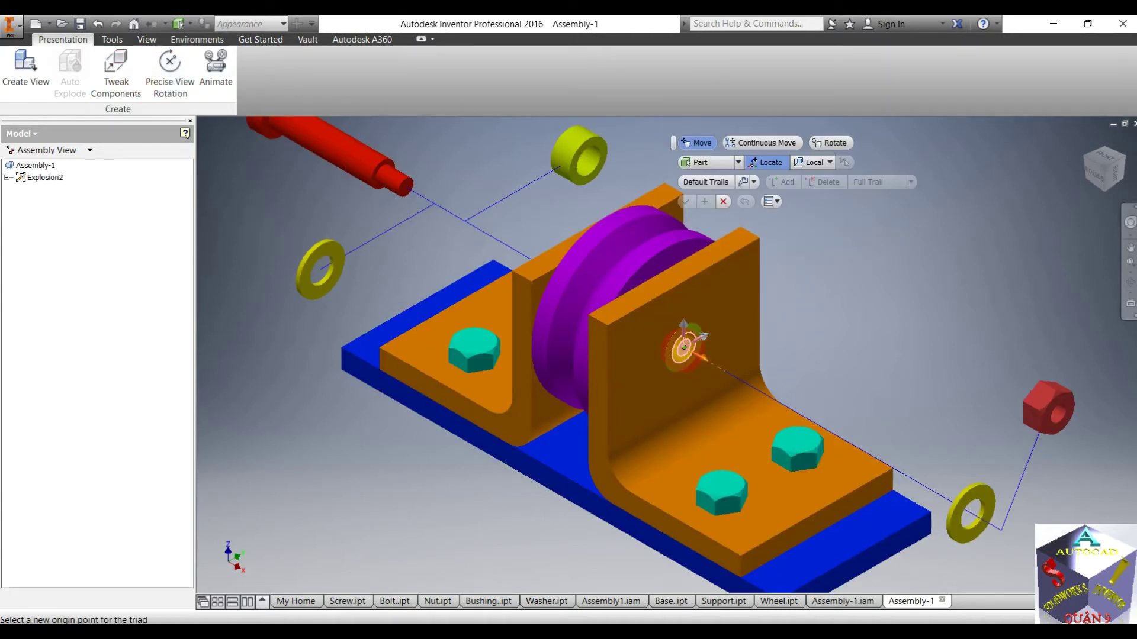
{"action": "left_click", "coordinate": [684, 347]}
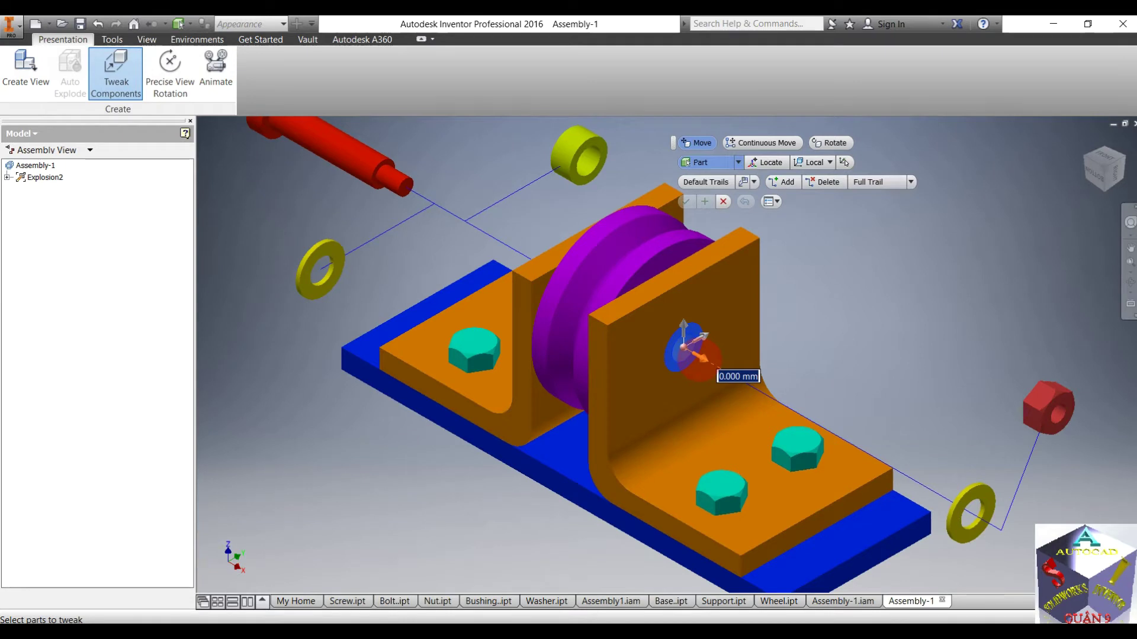
{"action": "type", "text": "30"}
{"action": "key", "text": "Return"}
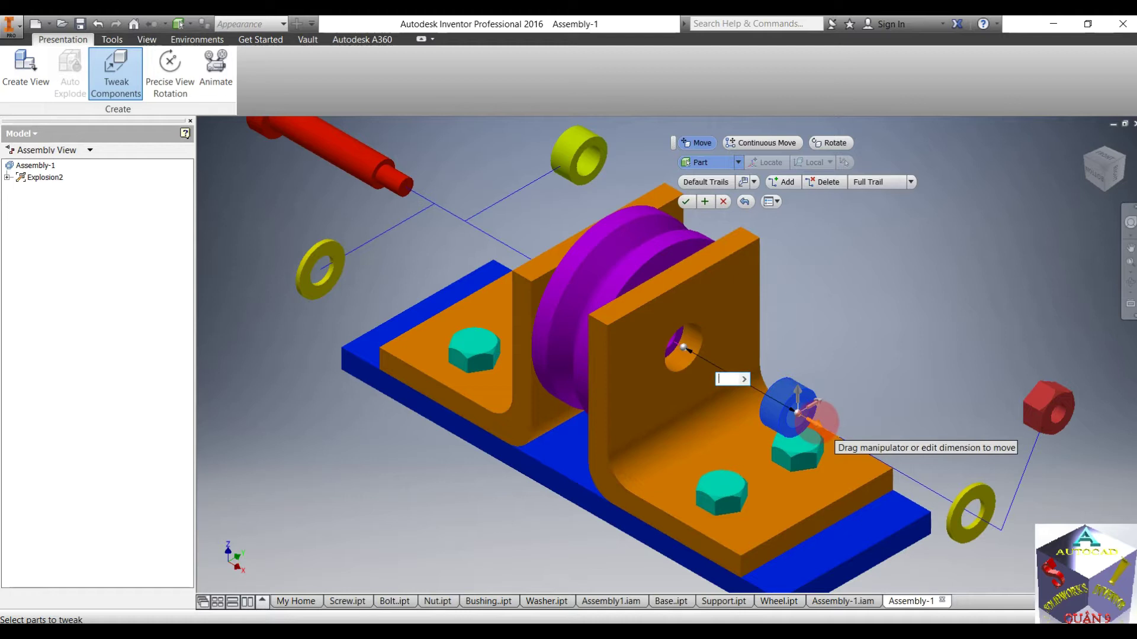
{"action": "key", "text": "Return"}
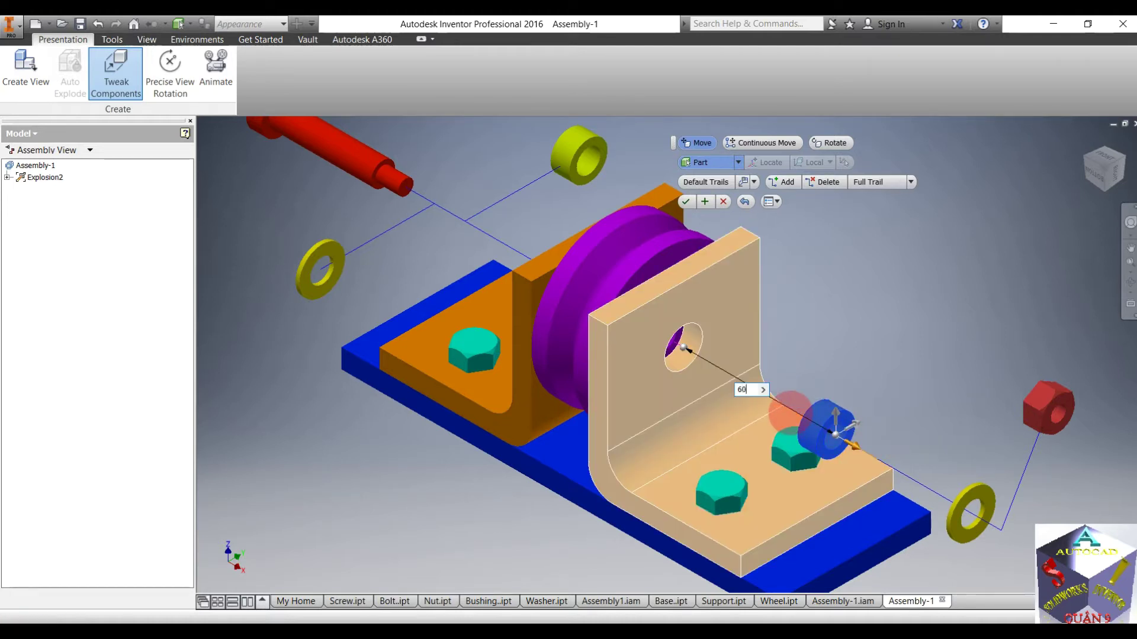
{"action": "type", "text": "60"}
{"action": "key", "text": "Return"}
- Move the exploded nut-side Bushing 20 mm sideways, perpendicular to the Screw's axis and toward the head-side Bushing's side, and apply the tweak
{"action": "left_click_drag", "start_coordinate": [930, 469], "coordinate": [996, 412]}
{"action": "left_click", "coordinate": [861, 353]}
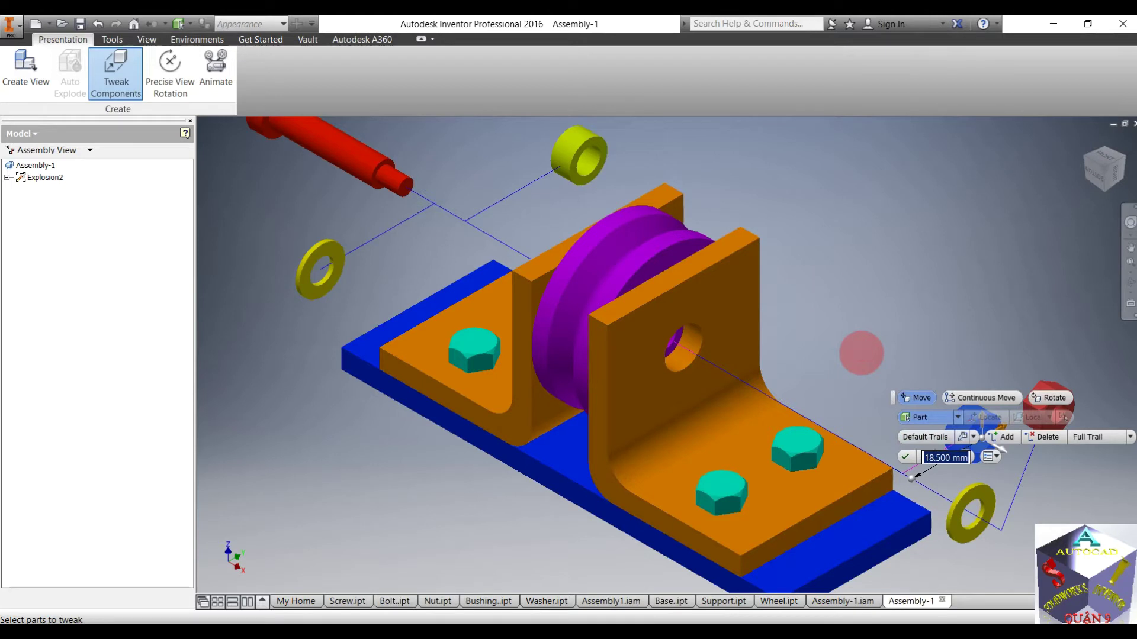
{"action": "key", "text": "Return"}
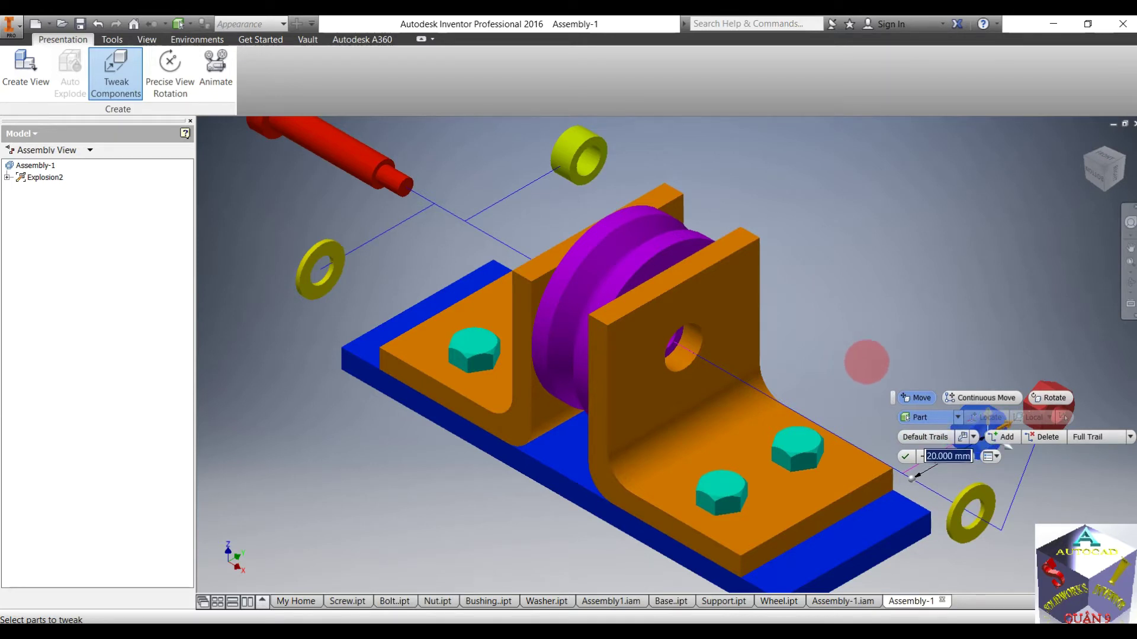
{"action": "left_click", "coordinate": [904, 456]}
{"action": "left_click", "coordinate": [894, 446]}
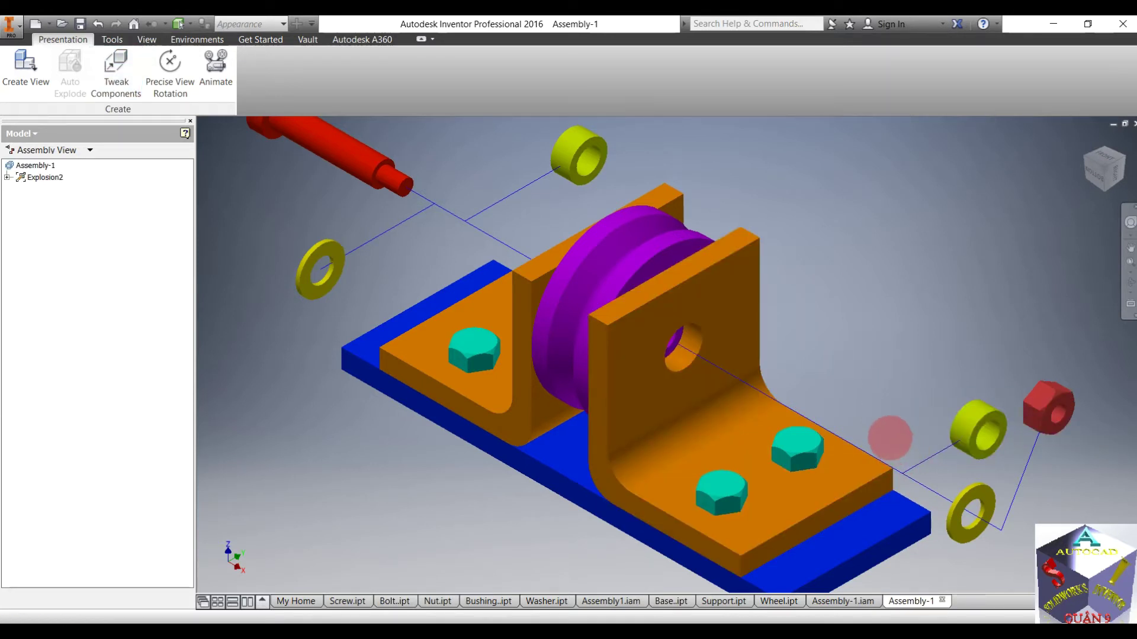
- Tweak the Wheel with a Move of 50 mm straight up out of the supports and apply it
{"action": "scroll", "coordinate": [835, 350], "scroll_direction": "down", "scroll_amount": 3}
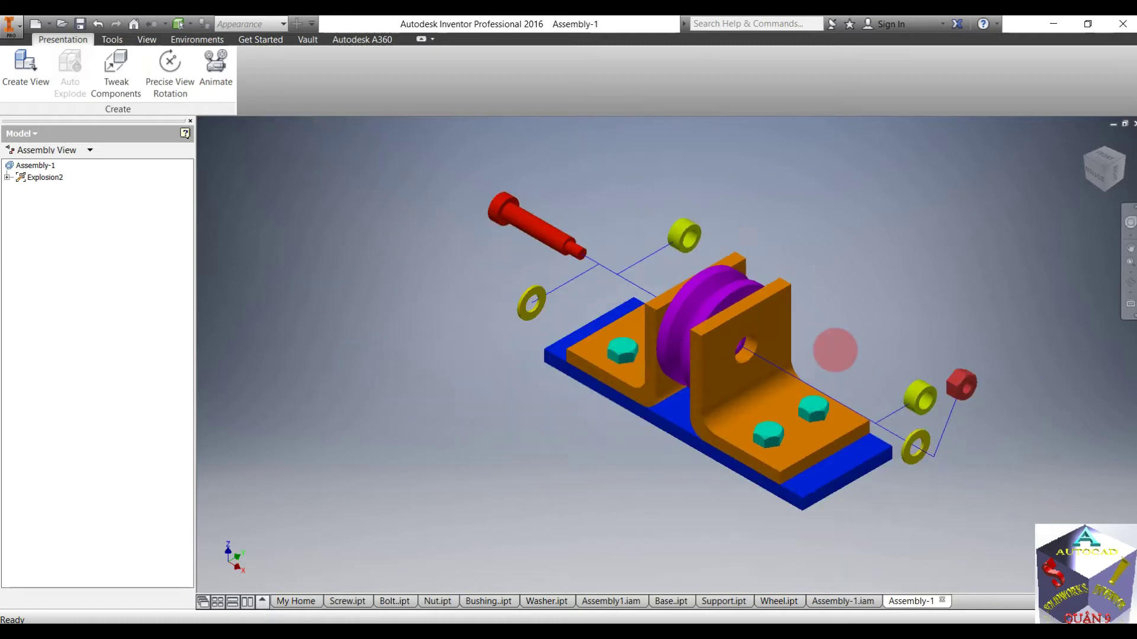
{"action": "left_click", "coordinate": [719, 287]}
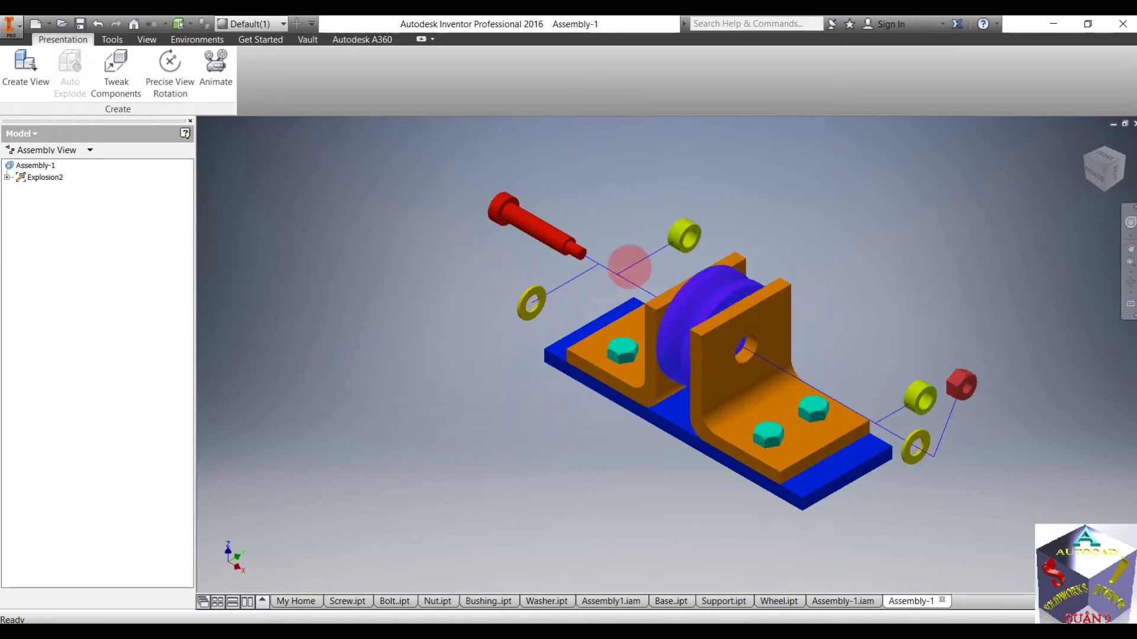
{"action": "left_click", "coordinate": [116, 68]}
{"action": "left_click", "coordinate": [740, 254]}
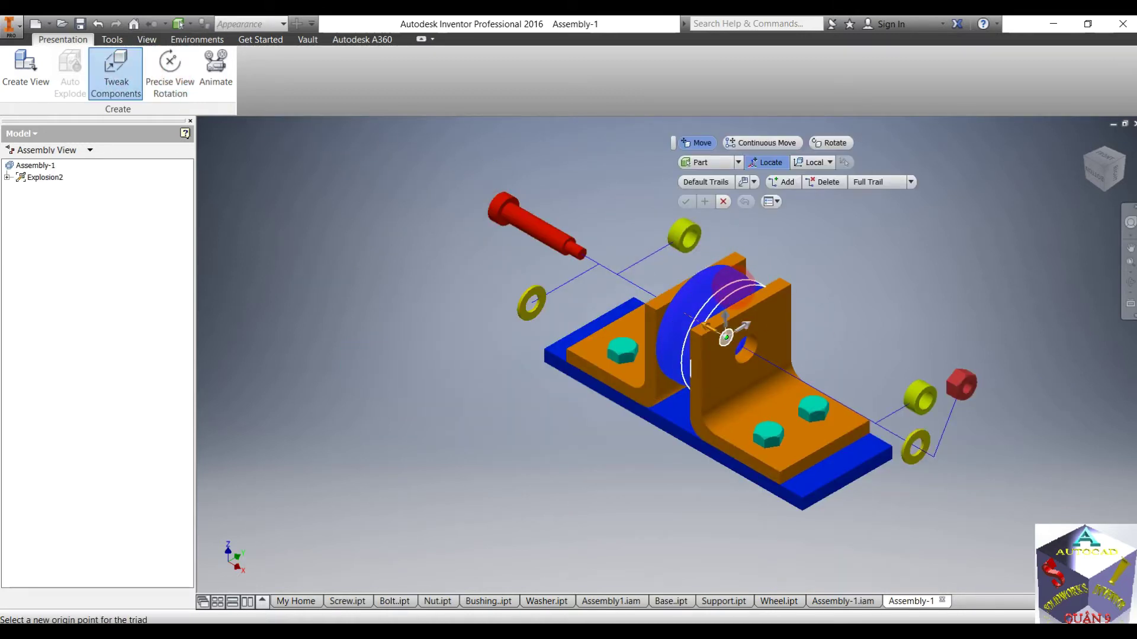
{"action": "left_click", "coordinate": [726, 336]}
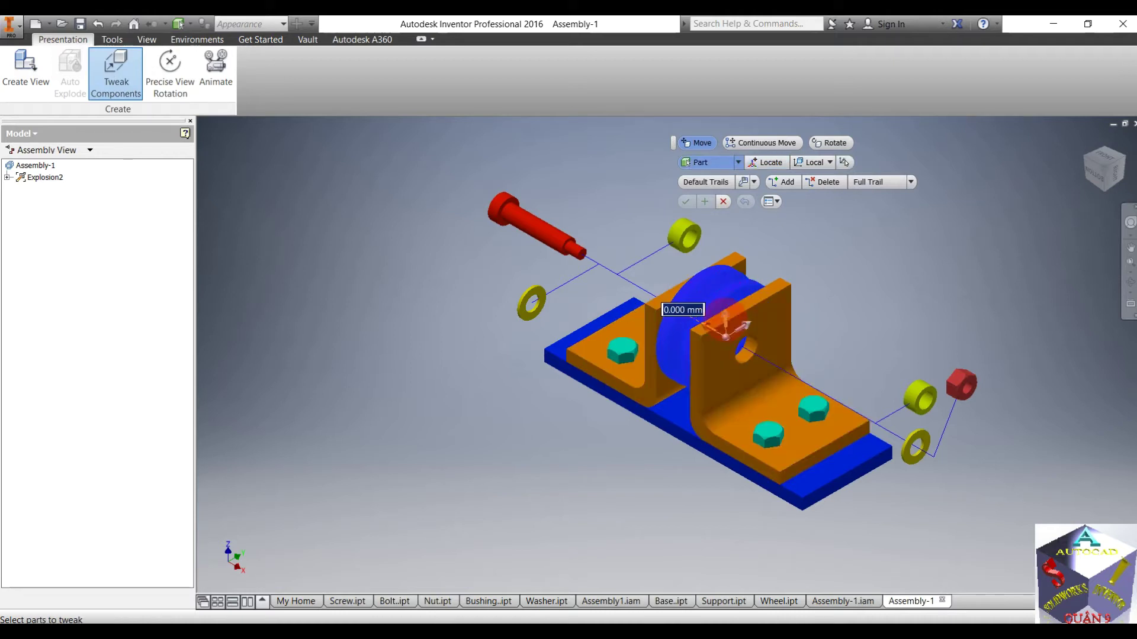
{"action": "left_click_drag", "start_coordinate": [725, 317], "coordinate": [721, 178]}
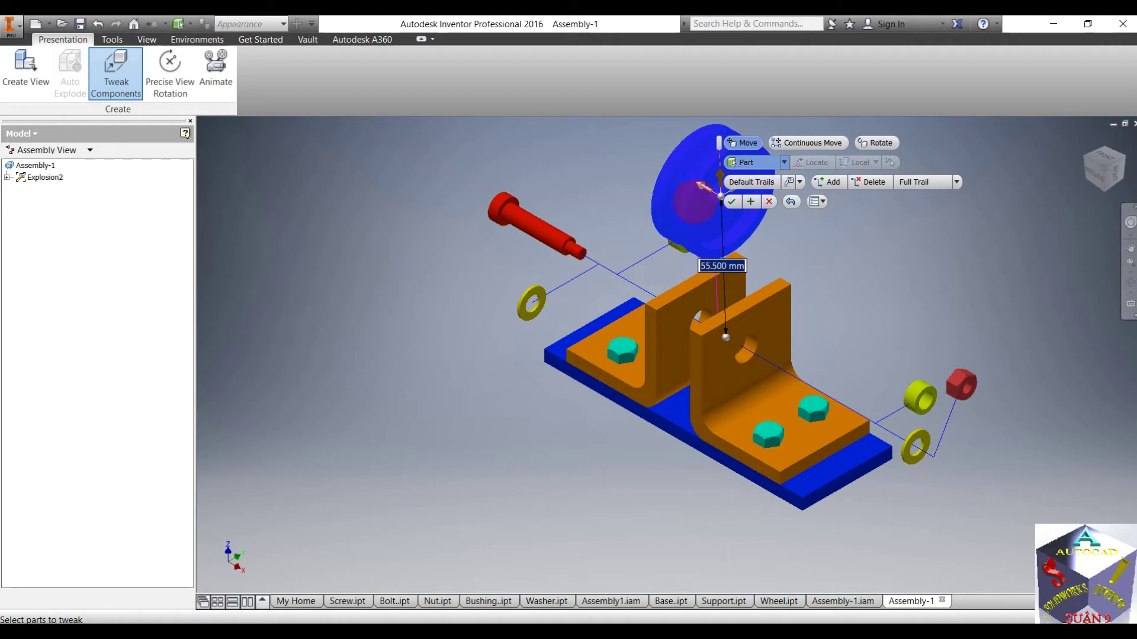
{"action": "key", "text": "Return"}
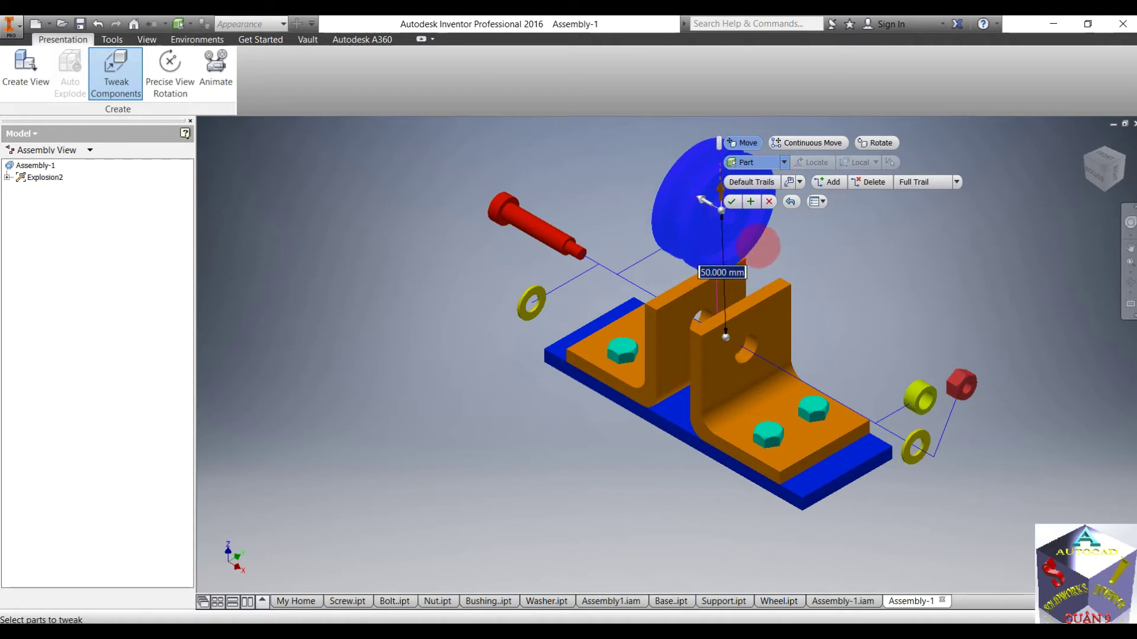
{"action": "scroll", "coordinate": [785, 270], "scroll_direction": "up", "scroll_amount": 3}
{"action": "key", "text": "Return"}
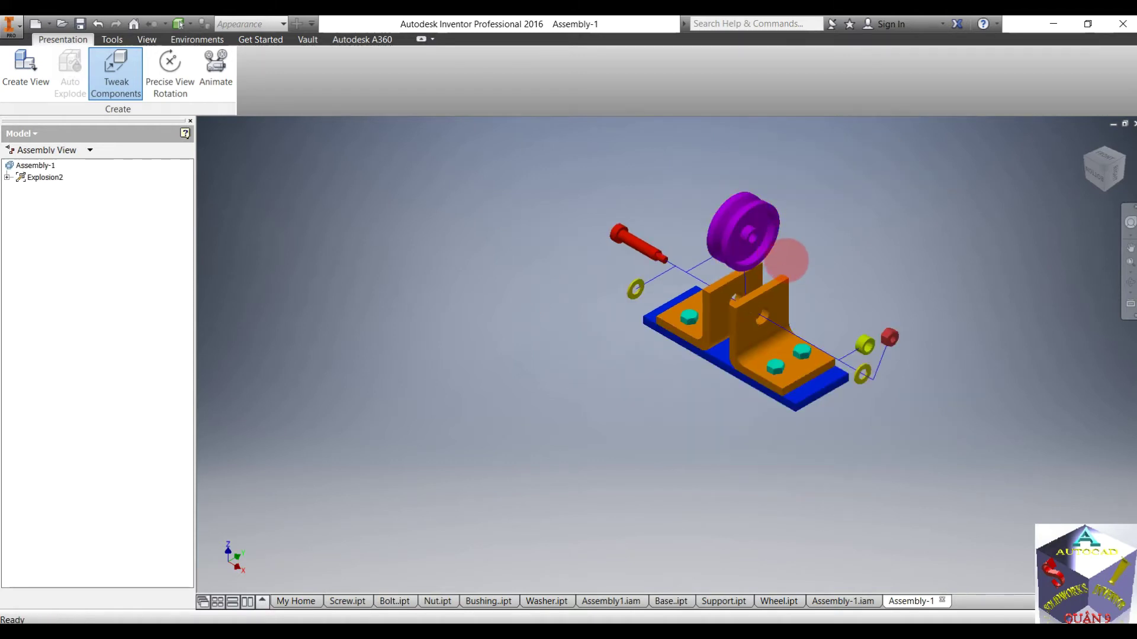
- Move the raised Wheel about 69.5 mm sideways, perpendicular to the Screw's axis and toward the Bushings' side, and apply the tweak
{"action": "left_click", "coordinate": [107, 76]}
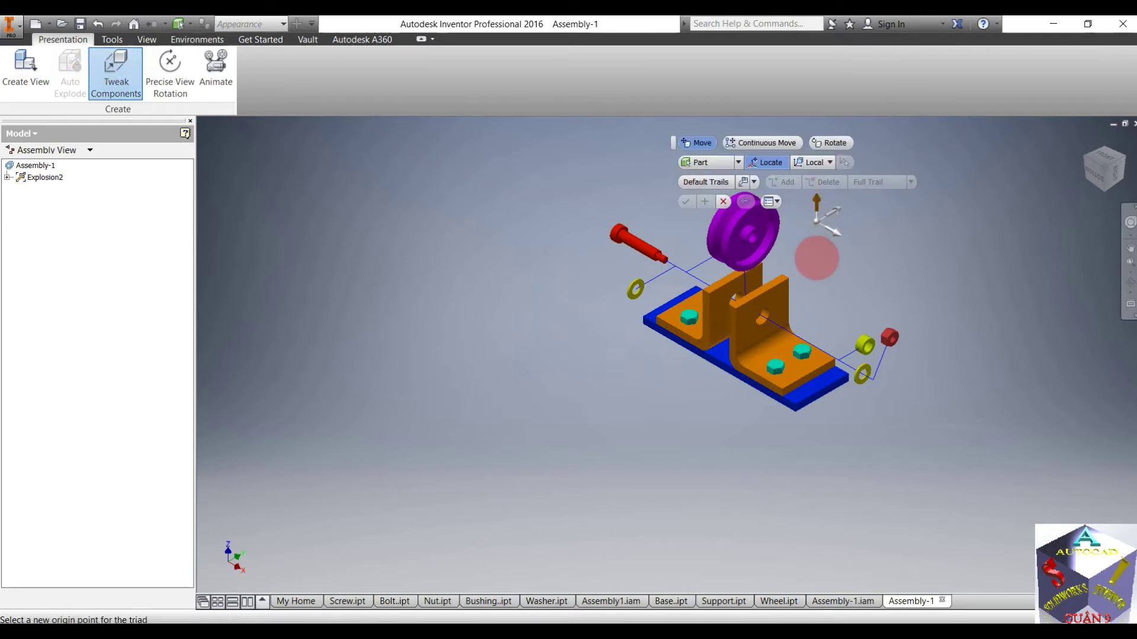
{"action": "left_click", "coordinate": [749, 234]}
{"action": "left_click", "coordinate": [747, 234]}
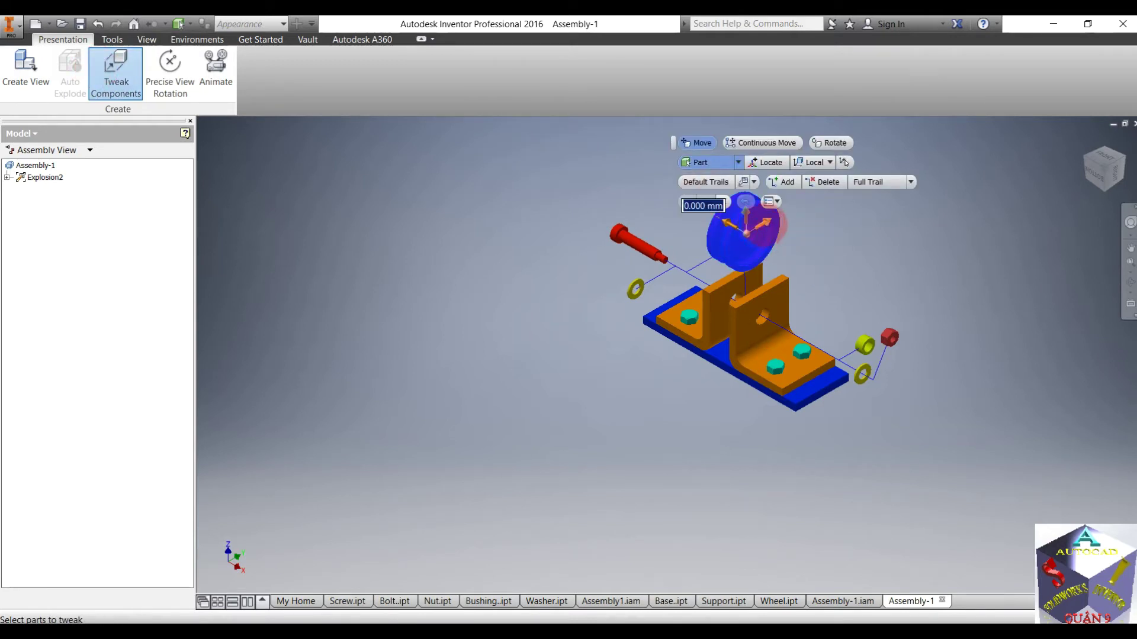
{"action": "left_click_drag", "start_coordinate": [771, 224], "coordinate": [866, 184]}
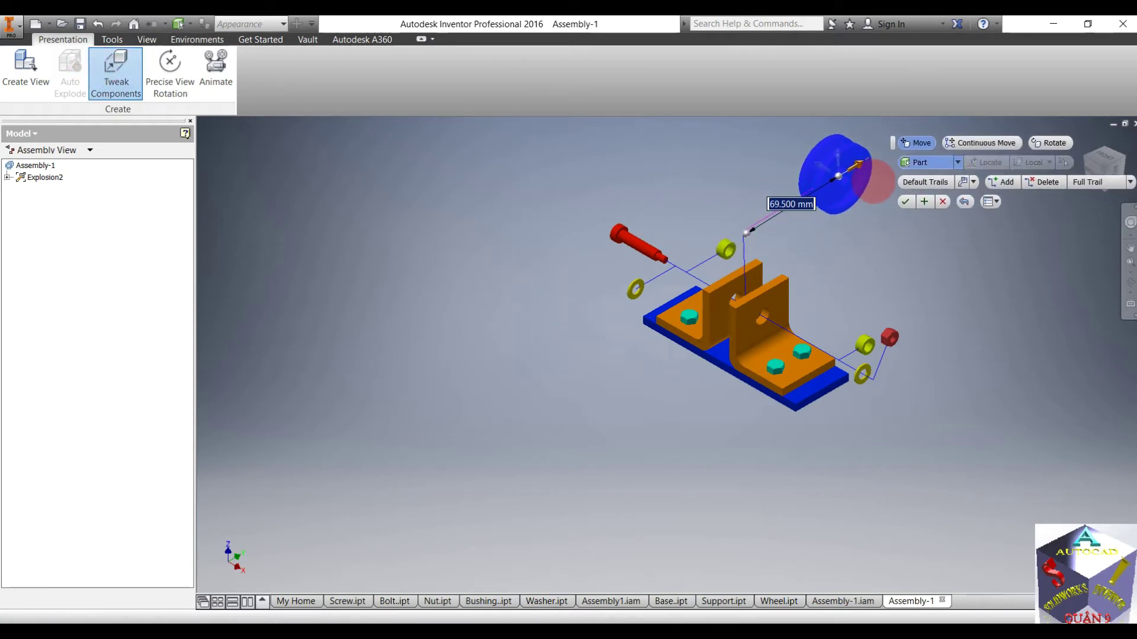
{"action": "left_click", "coordinate": [904, 202]}
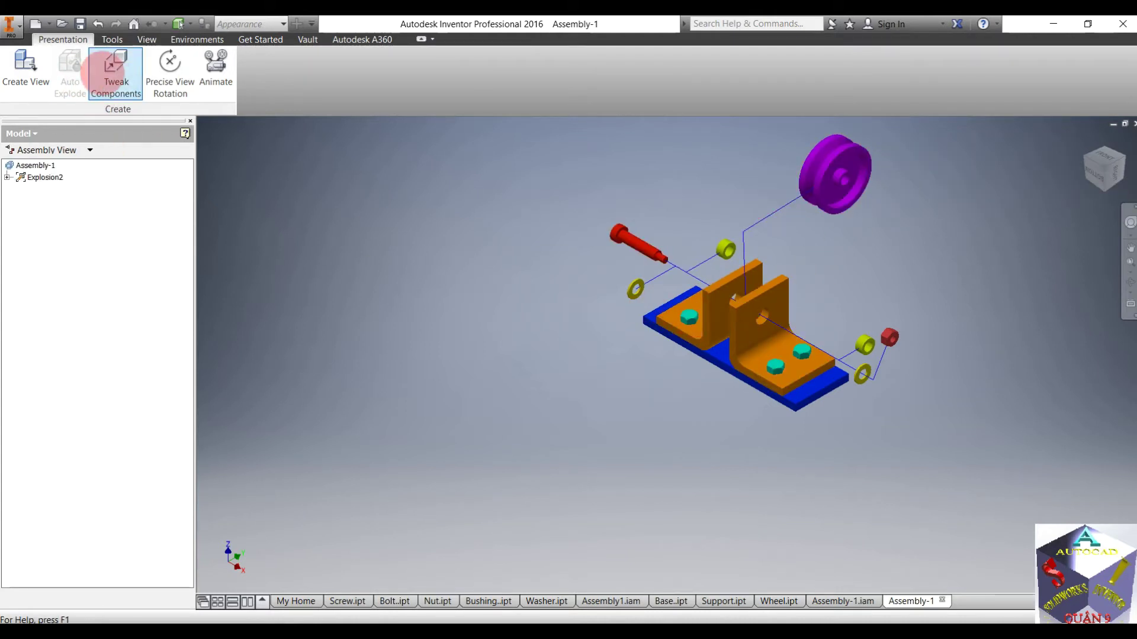
- Tweak all four Bolts together with a Move of 80 mm straight up out of the supports and apply it
{"action": "left_click", "coordinate": [114, 71]}
{"action": "scroll", "coordinate": [837, 349], "scroll_direction": "up", "scroll_amount": 5}
{"action": "left_click", "coordinate": [635, 401]}
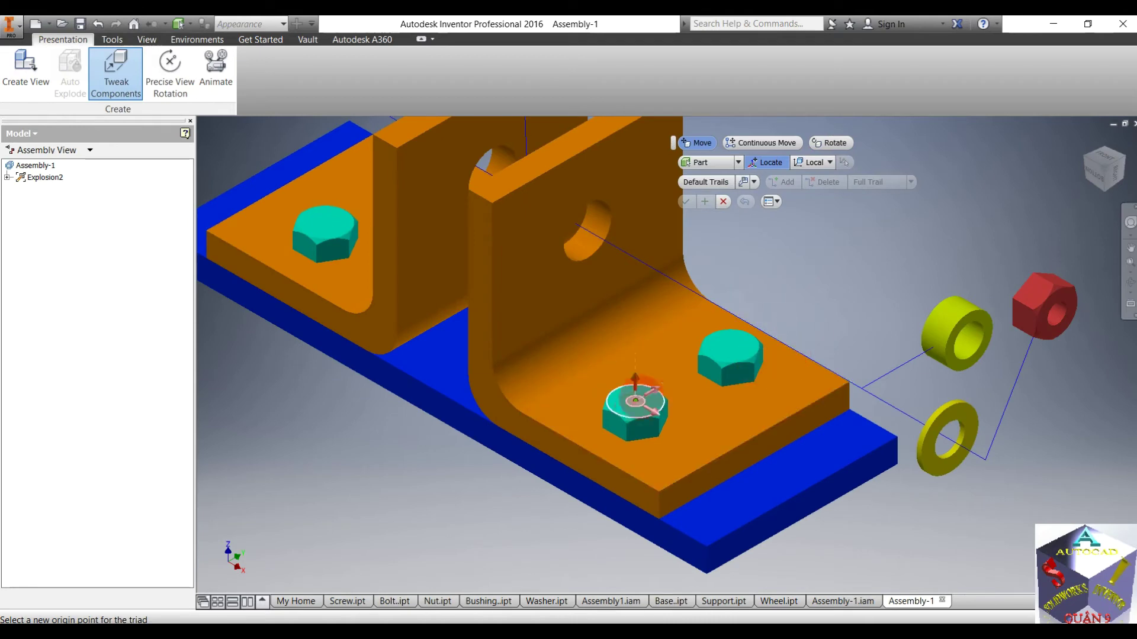
{"action": "left_click", "coordinate": [635, 403]}
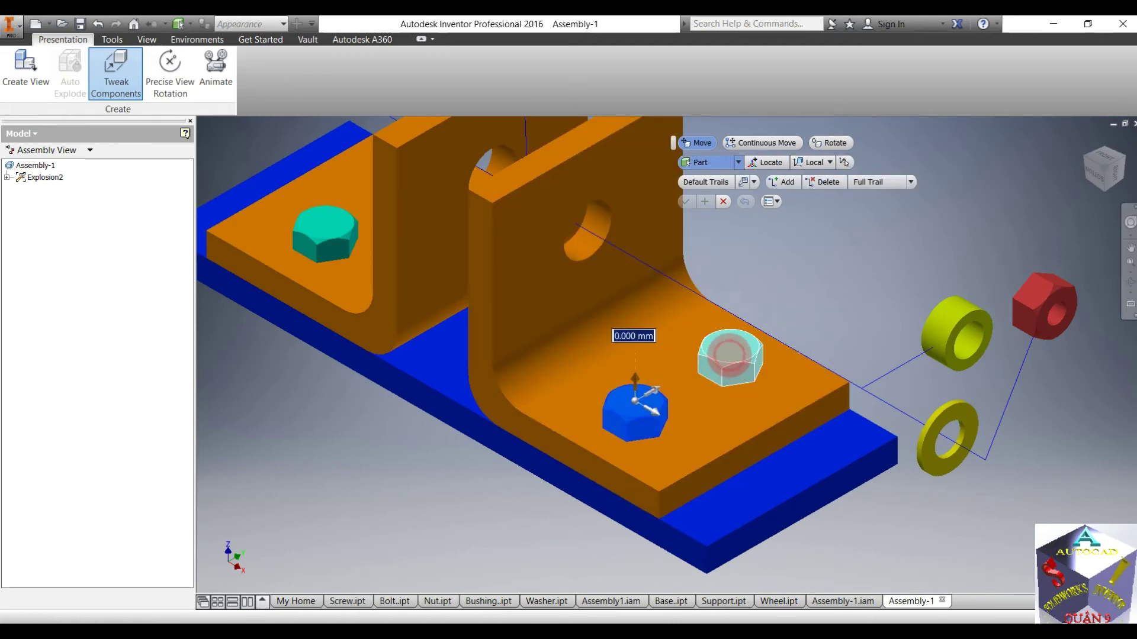
{"action": "left_click", "coordinate": [730, 355]}
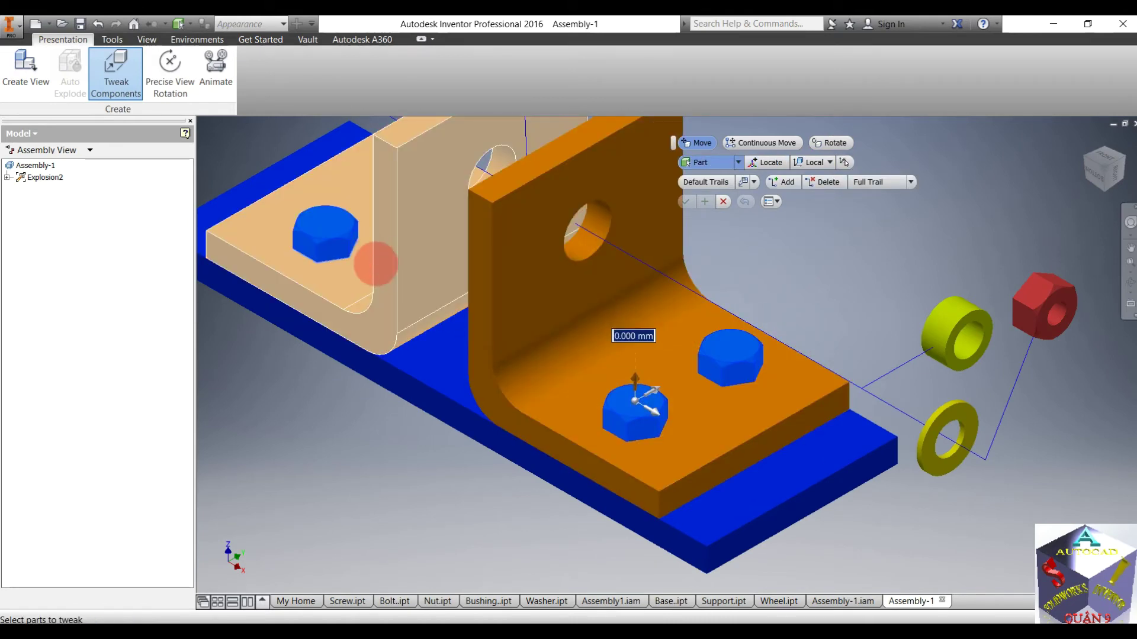
{"action": "scroll", "coordinate": [376, 258], "scroll_direction": "down", "scroll_amount": 4}
{"action": "middle_click_drag", "start_coordinate": [380, 259], "coordinate": [468, 296]}
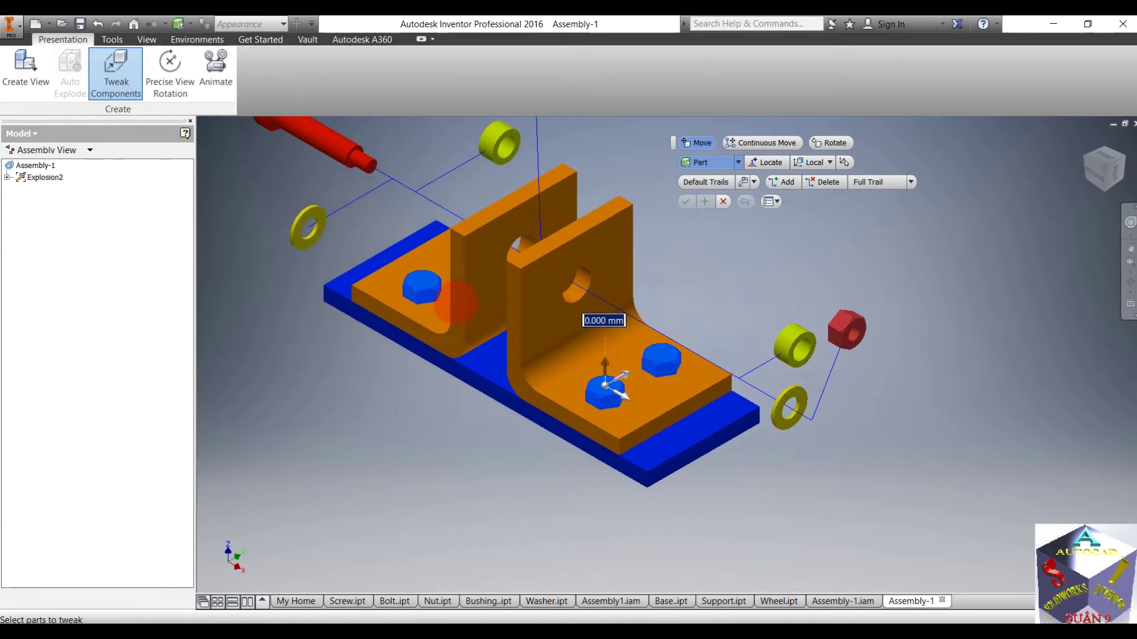
{"action": "middle_click_drag", "start_coordinate": [592, 326], "coordinate": [651, 356], "text": "shift"}
{"action": "left_click", "coordinate": [482, 324]}
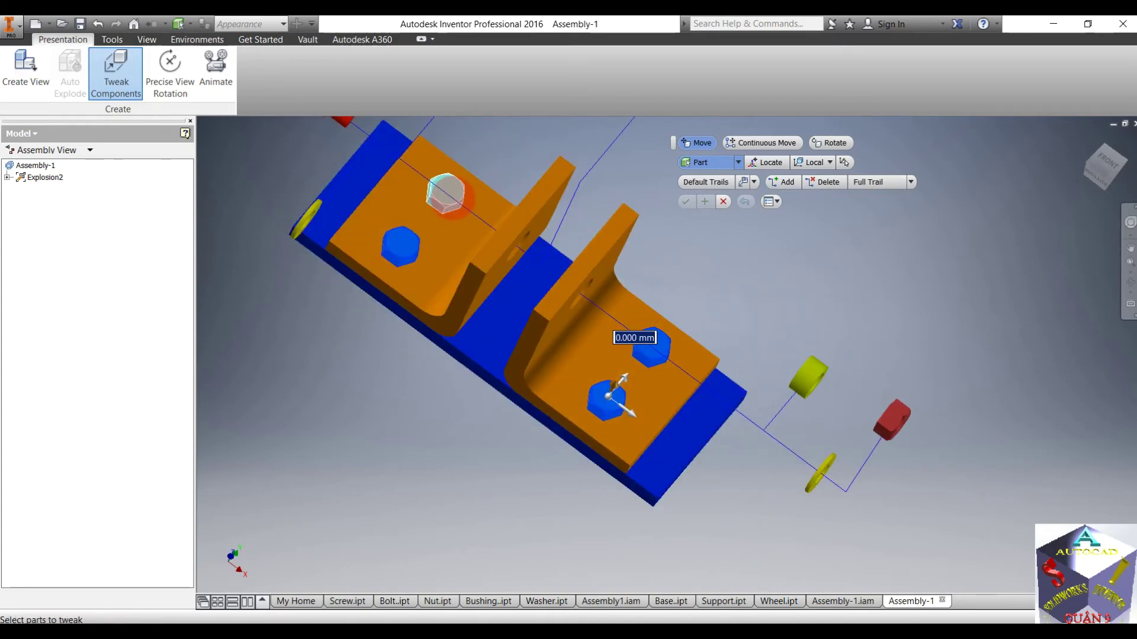
{"action": "left_click", "coordinate": [447, 193]}
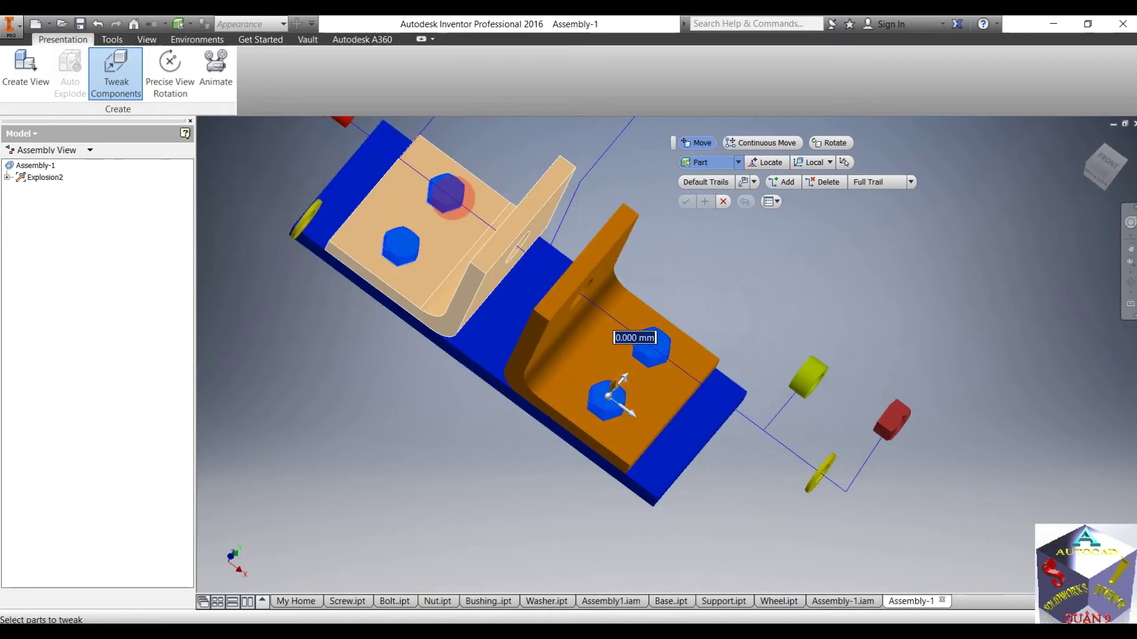
{"action": "left_click", "coordinate": [452, 197]}
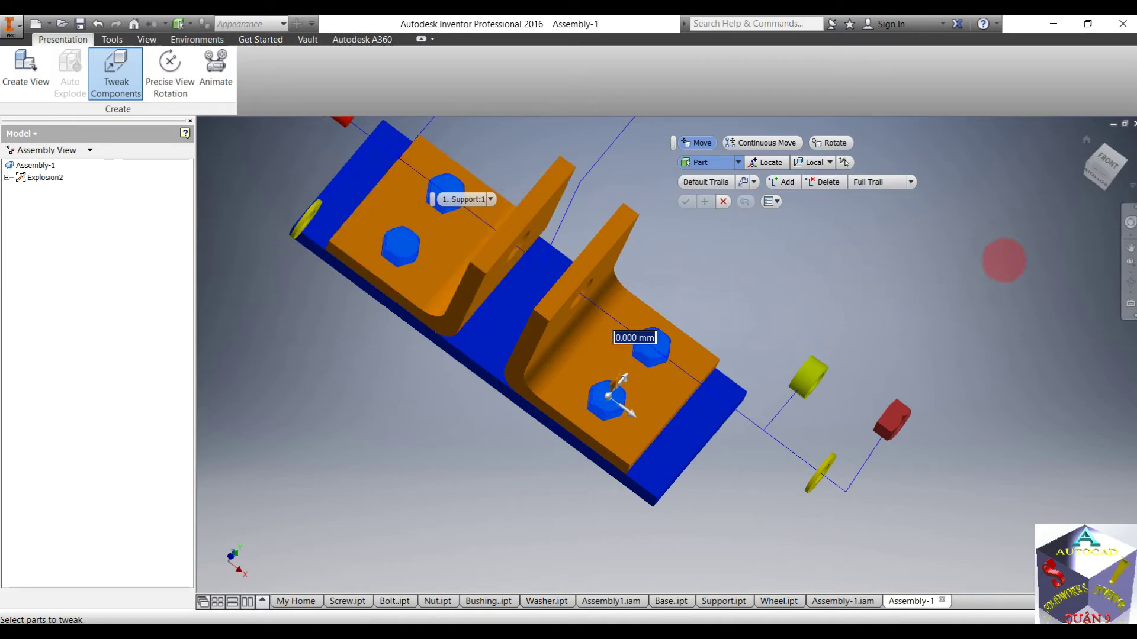
{"action": "left_click", "coordinate": [1085, 140]}
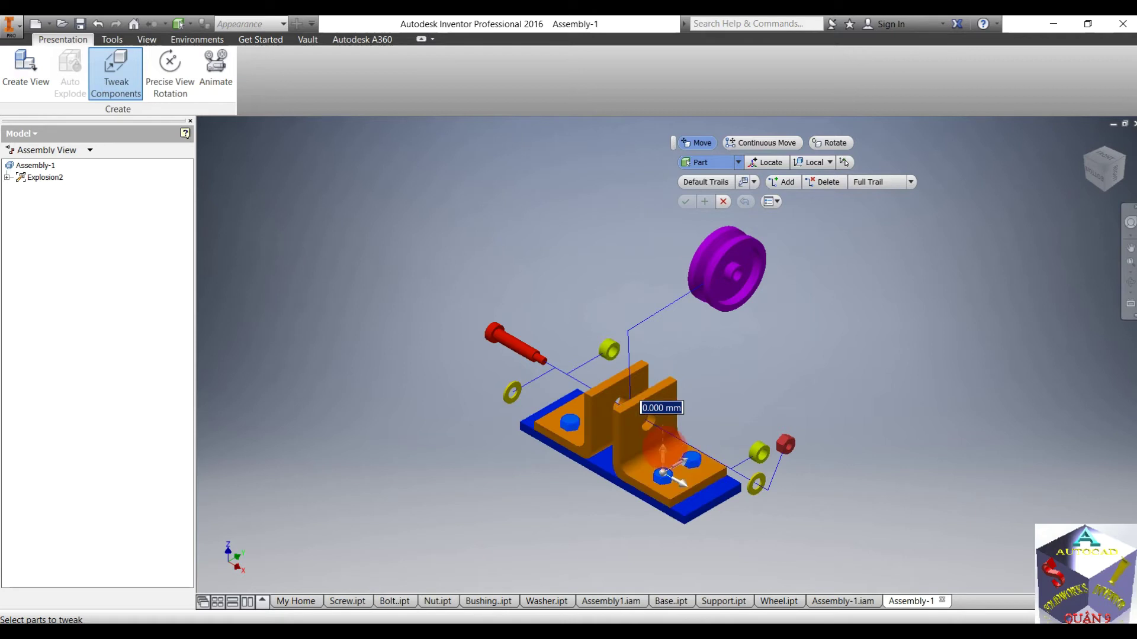
{"action": "left_click_drag", "start_coordinate": [664, 451], "coordinate": [663, 322]}
{"action": "type", "text": "80"}
{"action": "key", "text": "Return"}
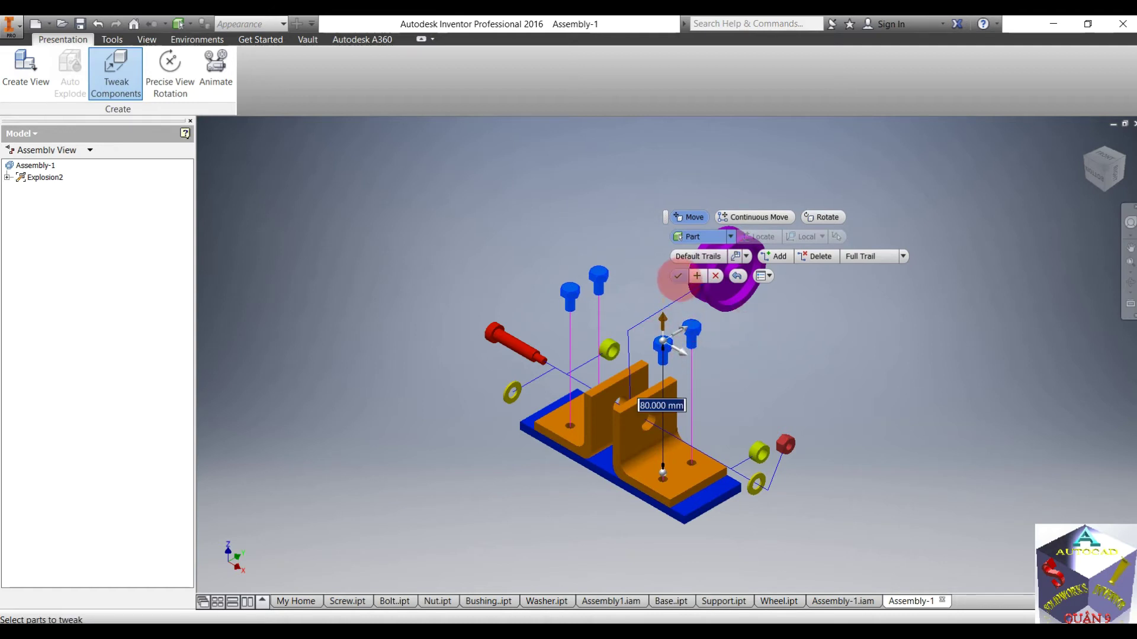
{"action": "left_click", "coordinate": [678, 276]}
- Tweak both Supports together with a Move of 40 mm straight up from the Base, using a bolt hole as the triad origin
{"action": "left_click", "coordinate": [570, 421]}
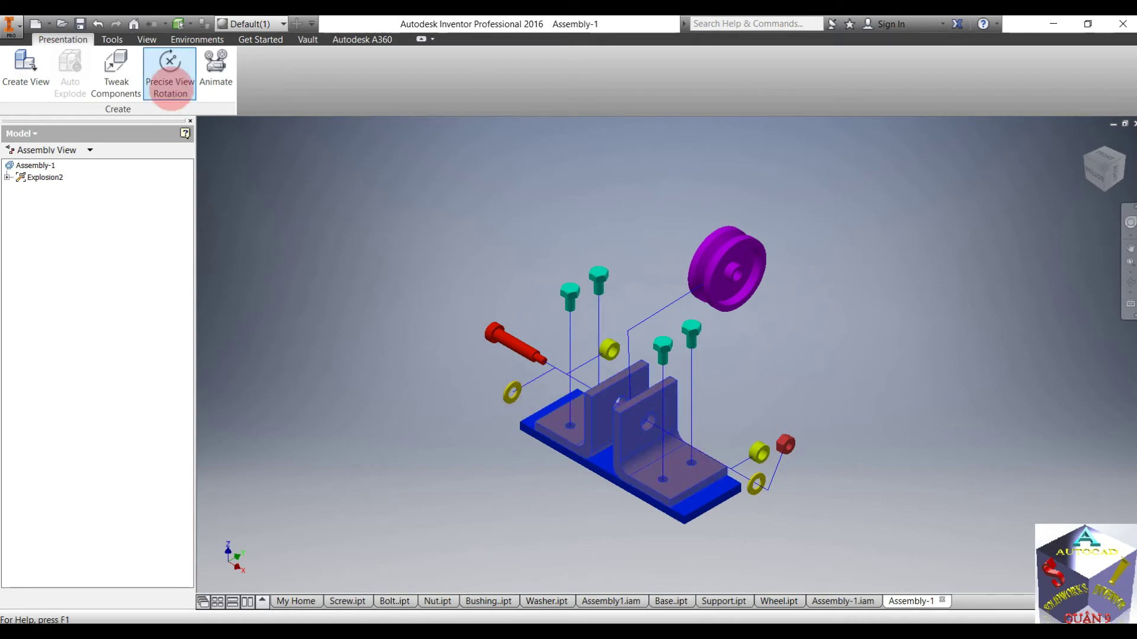
{"action": "left_click", "coordinate": [116, 74]}
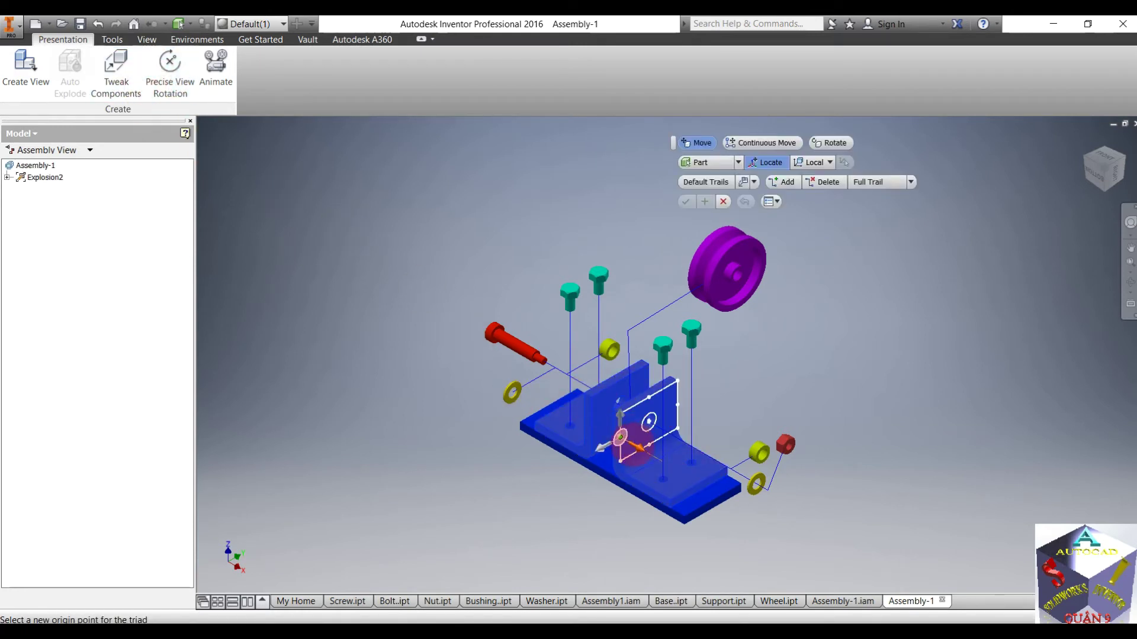
{"action": "left_click", "coordinate": [662, 478]}
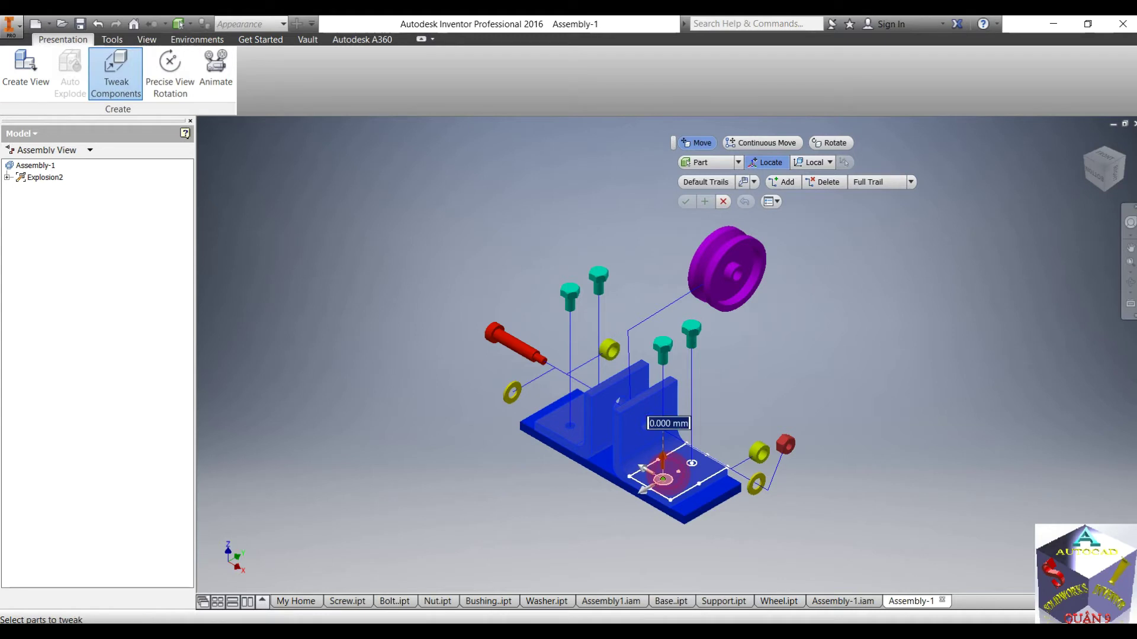
{"action": "type", "text": "1"}
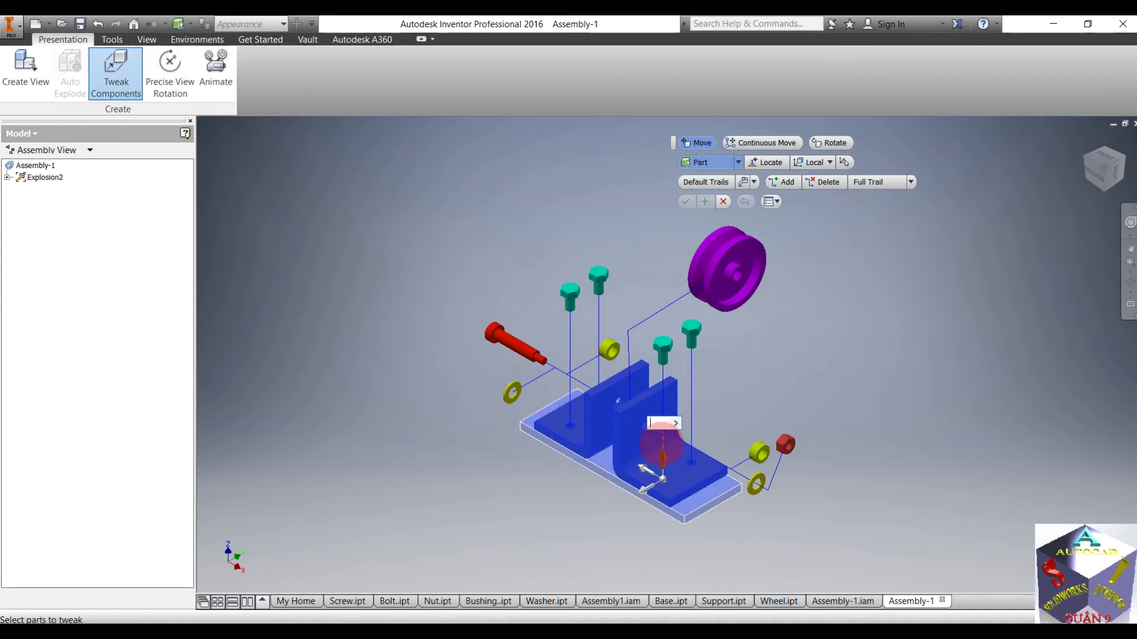
{"action": "type", "text": "0"}
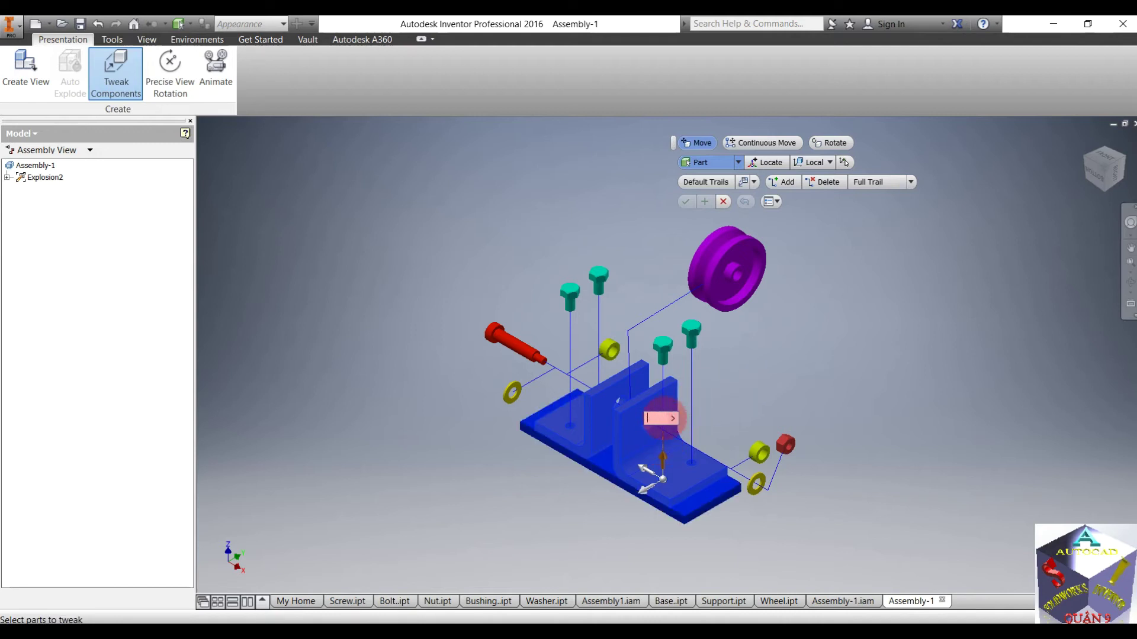
{"action": "key", "text": "Return"}
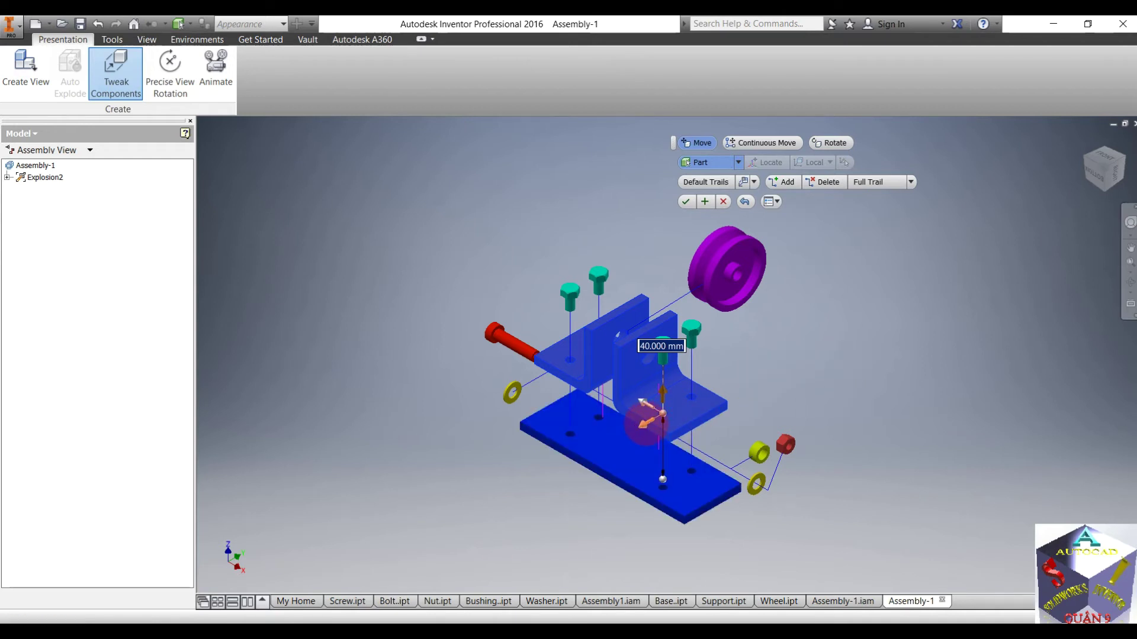
- Move both raised Supports 100 mm sideways toward the front, opposite the Wheel, apply the tweak and end tweaking
{"action": "left_click_drag", "start_coordinate": [642, 423], "coordinate": [491, 519]}
{"action": "type", "text": "100"}
{"action": "key", "text": "Return"}
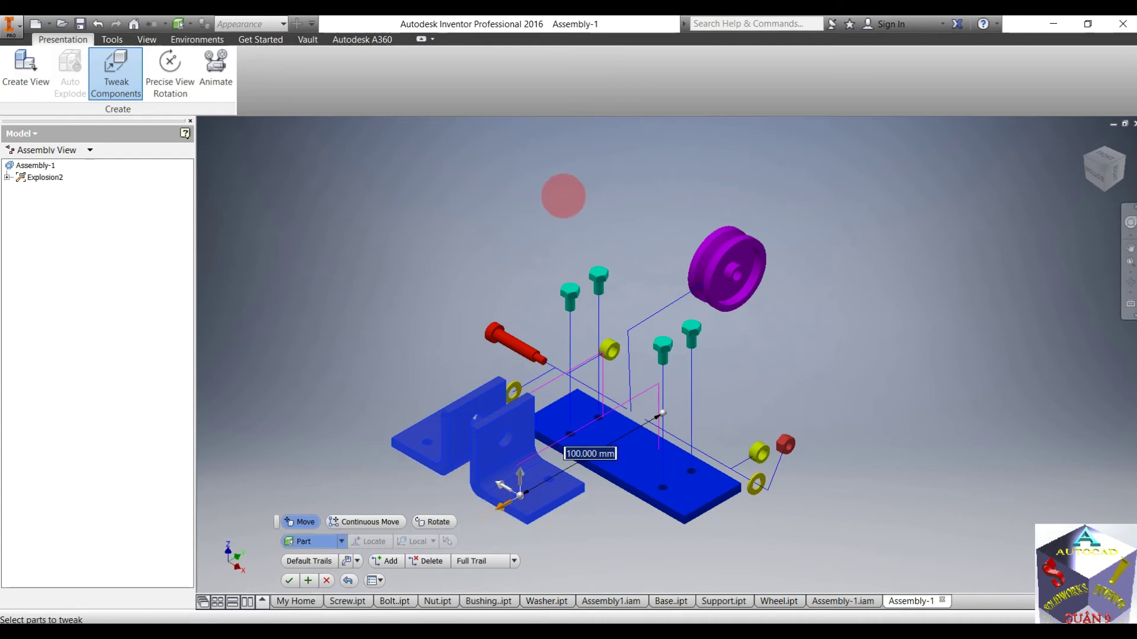
{"action": "right_click", "coordinate": [323, 216]}
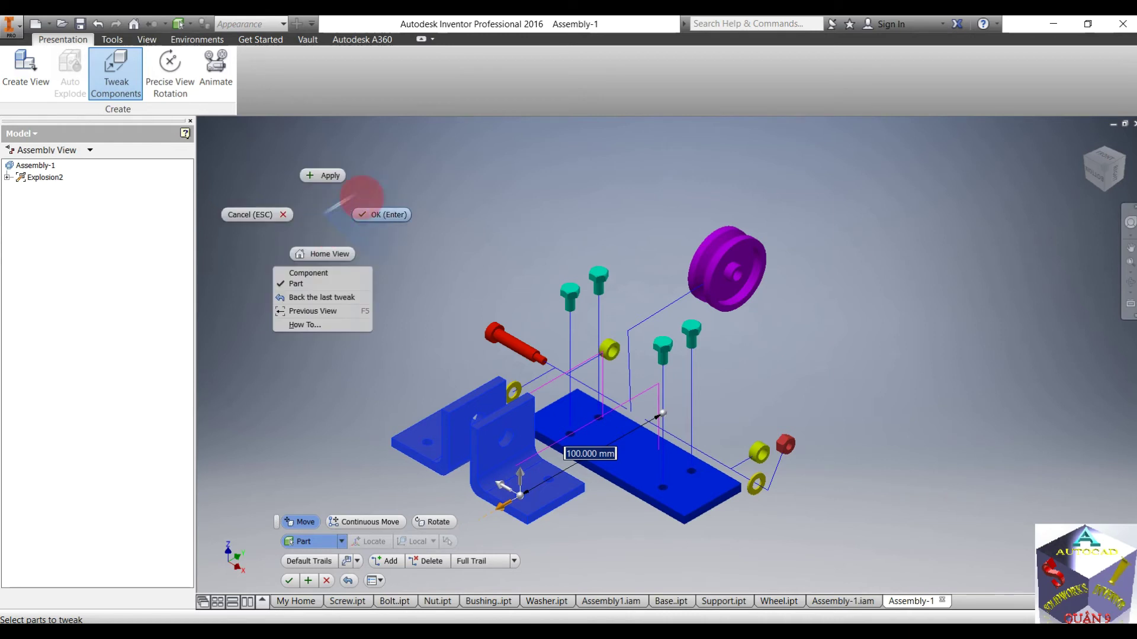
{"action": "left_click", "coordinate": [331, 176]}
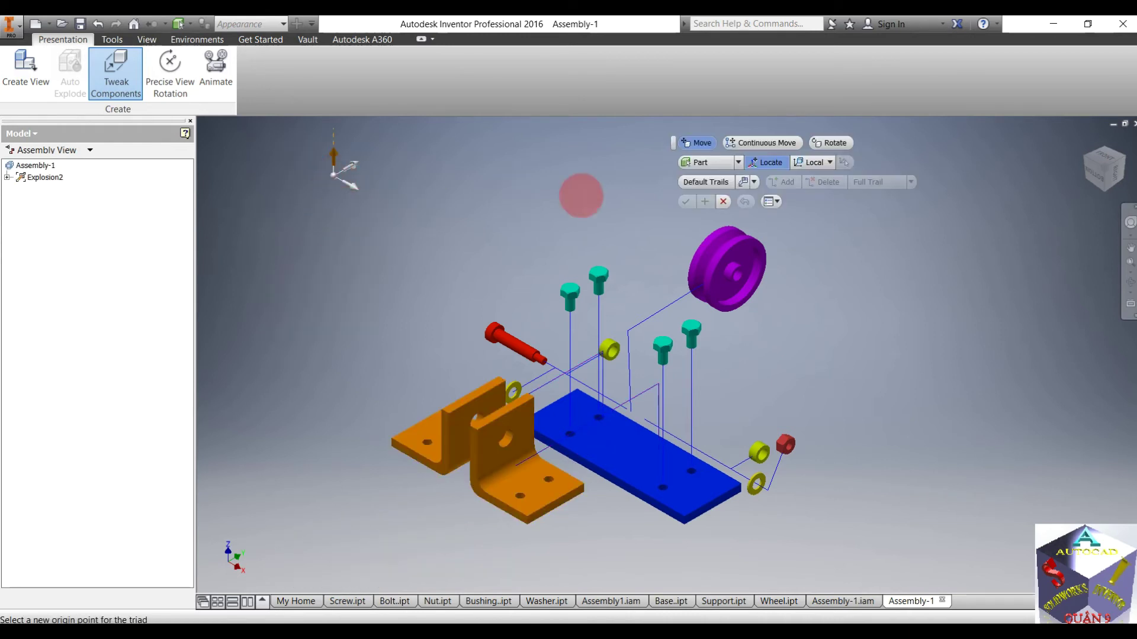
{"action": "right_click", "coordinate": [457, 215]}
{"action": "left_click", "coordinate": [585, 202]}
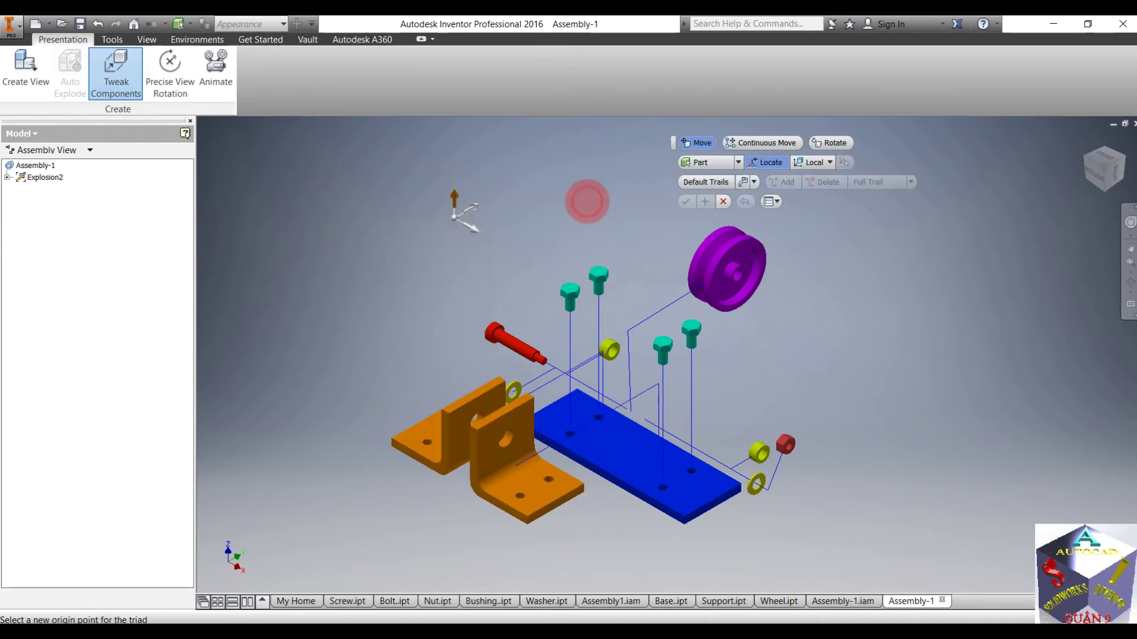
{"action": "left_click", "coordinate": [722, 202]}
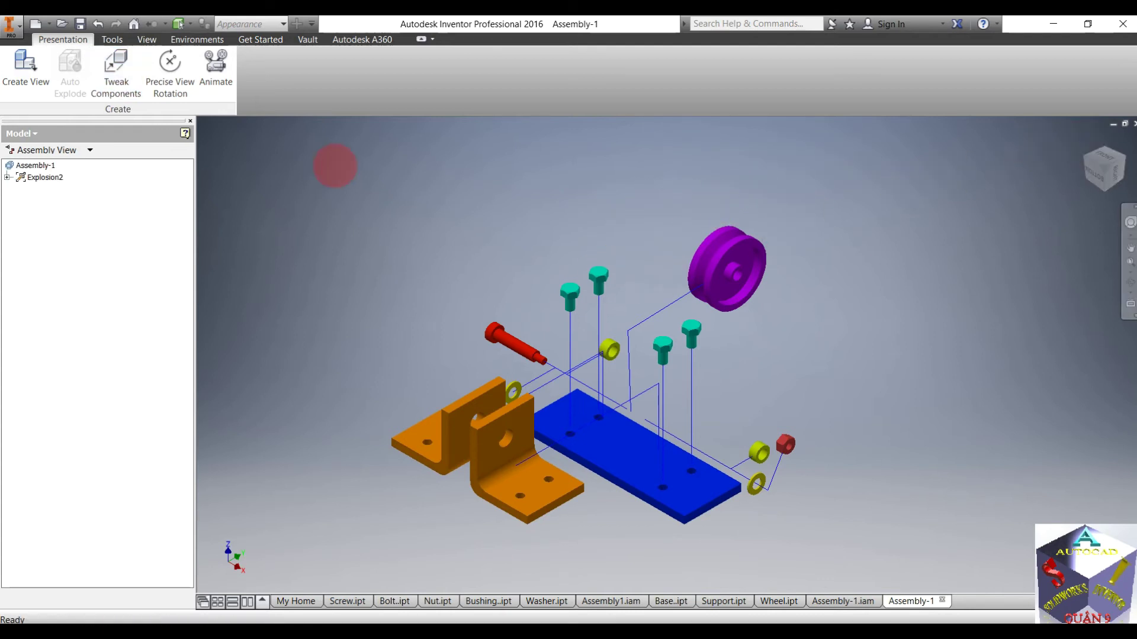
- Animate the exploded view, playing the motion forward and back in auto reverse
{"action": "left_click", "coordinate": [216, 64]}
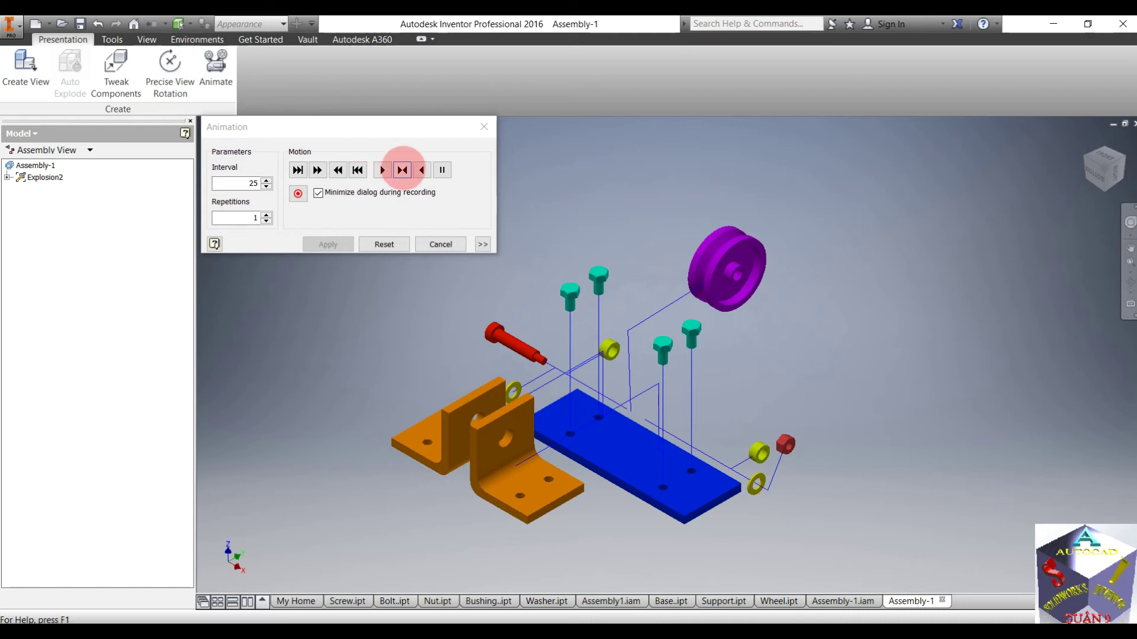
{"action": "left_click", "coordinate": [402, 170]}
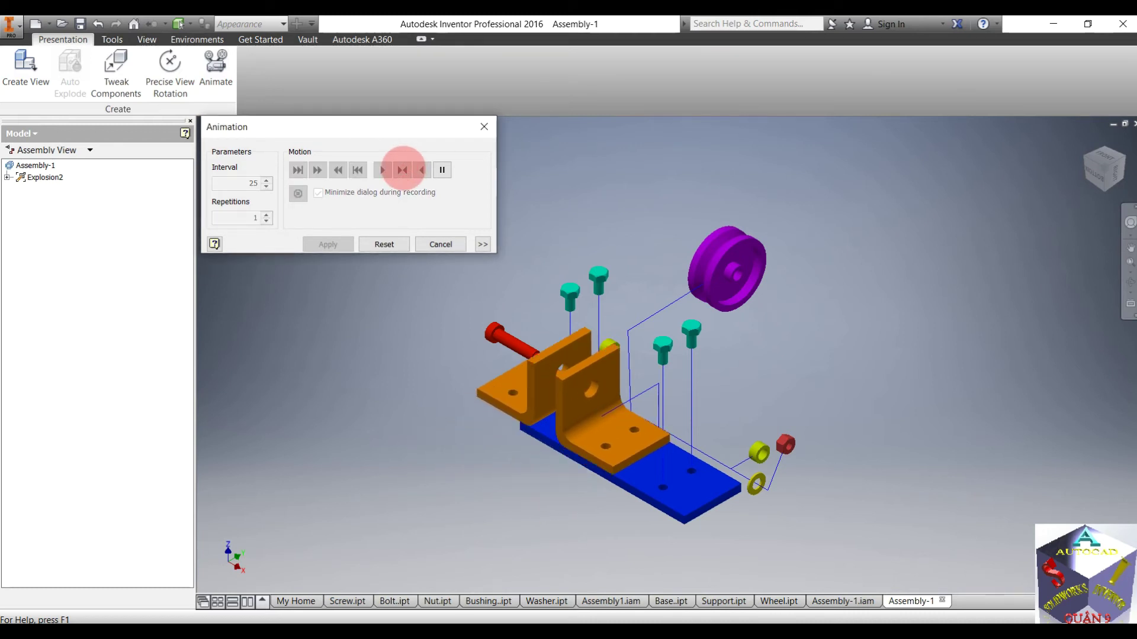